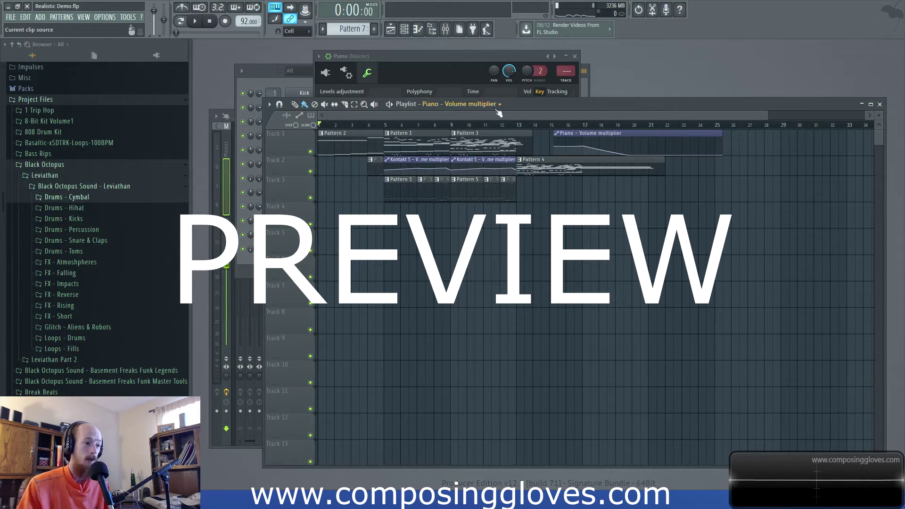
Step: Play back the demo song arrangement in the playlist and stop it
click(459, 104)
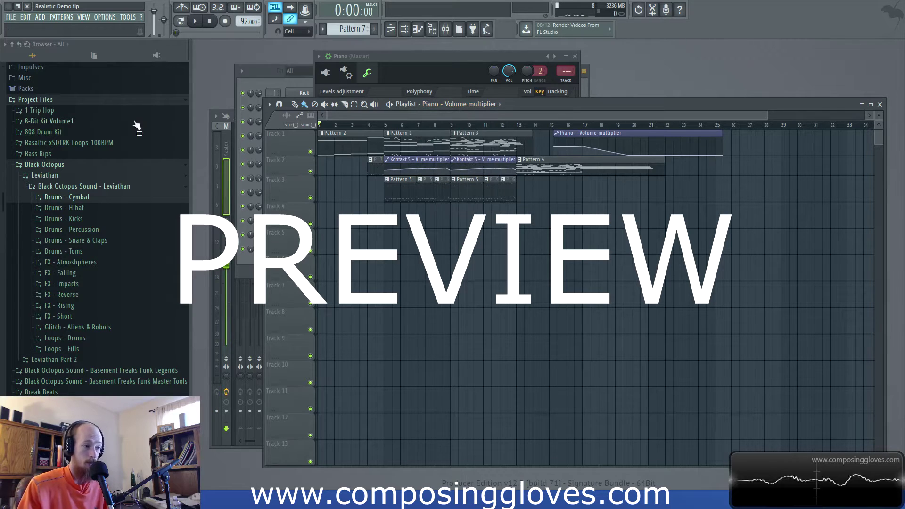
key(space)
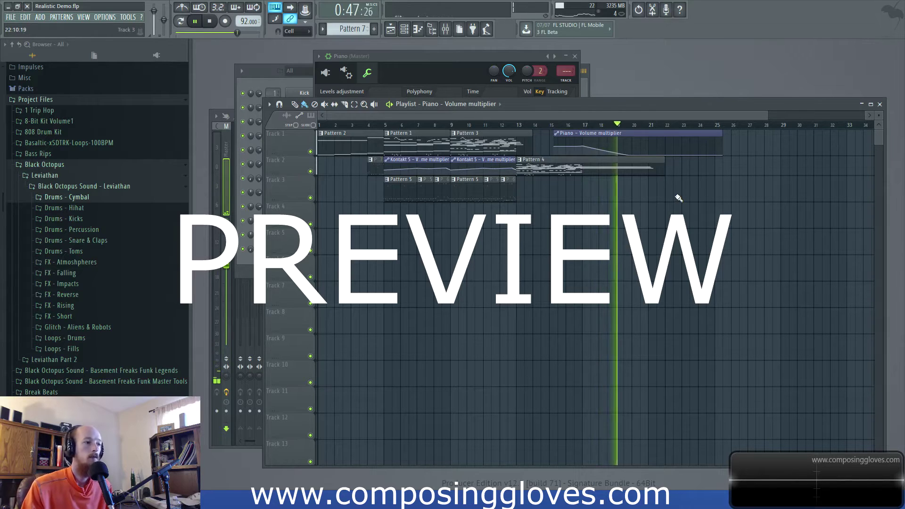
key(space)
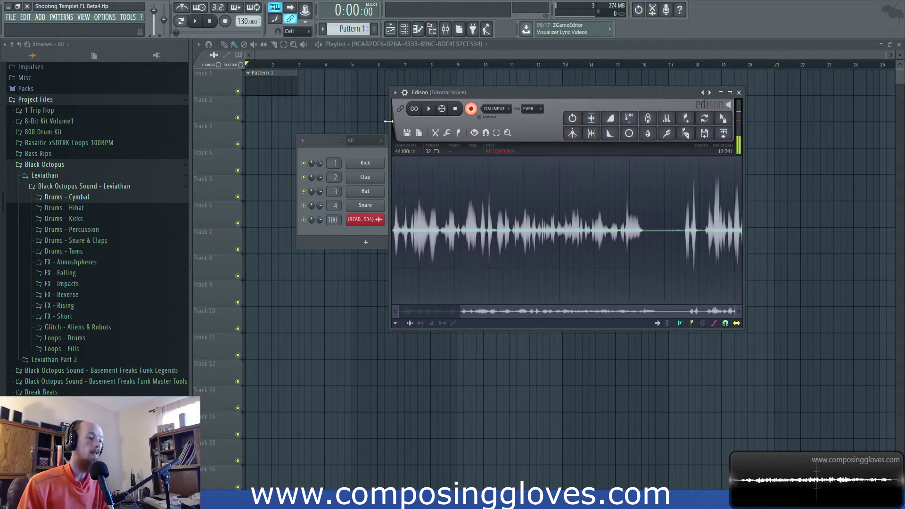
Step: Move the Channel rack away from the browser, over the mixer and playlist, and widen it slightly
drag(563, 94, 520, 95)
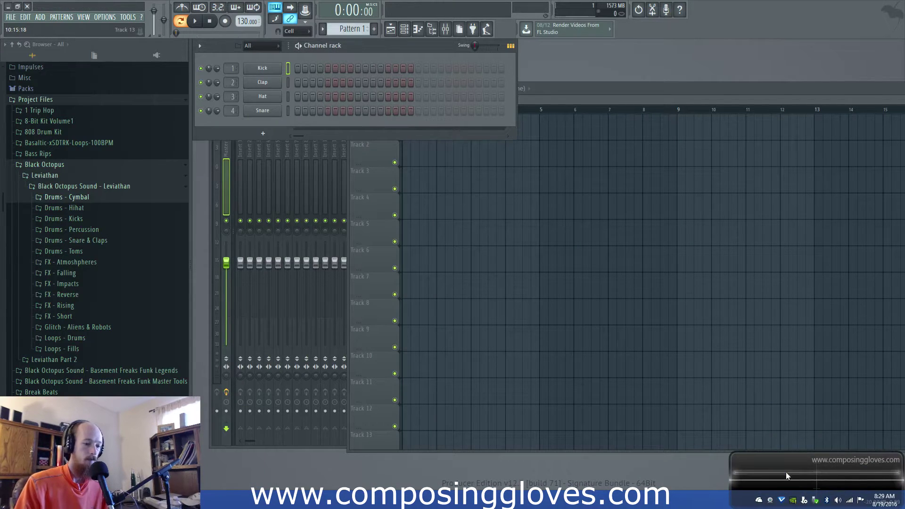
drag(400, 47, 443, 71)
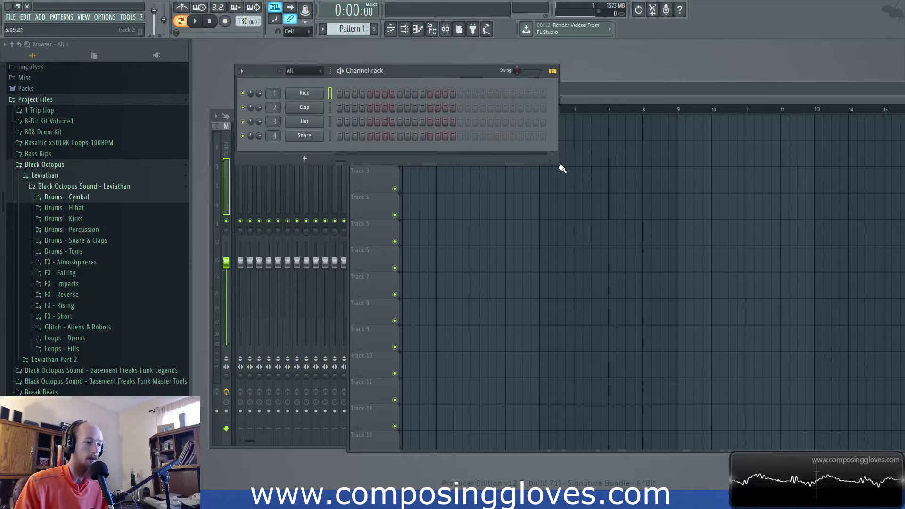
drag(557, 161, 589, 250)
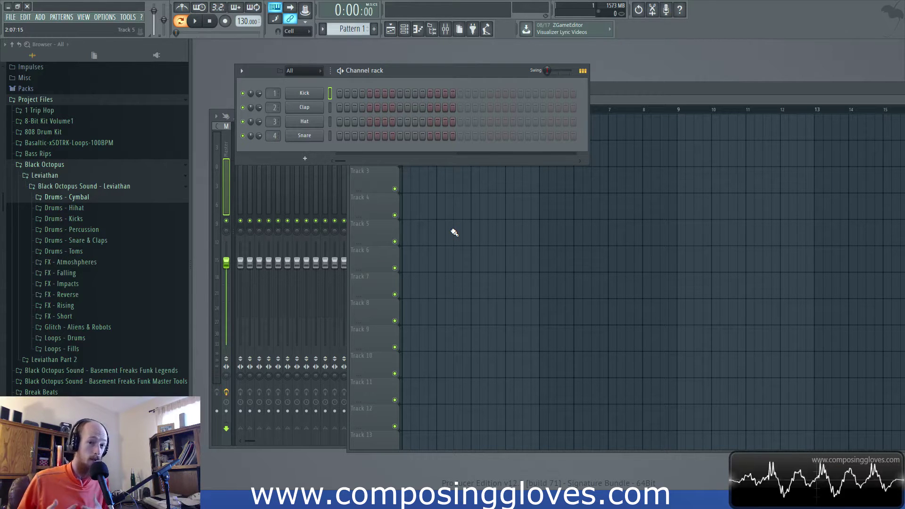
click(305, 158)
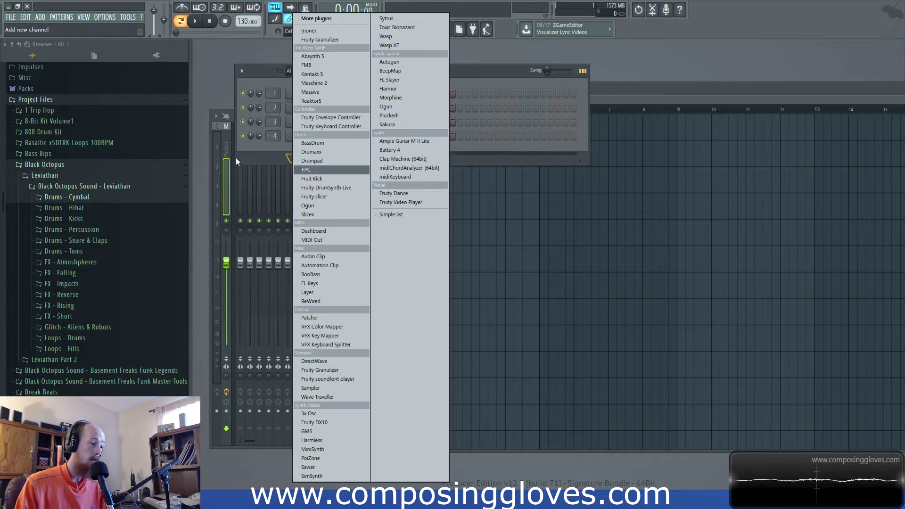
click(253, 149)
click(305, 158)
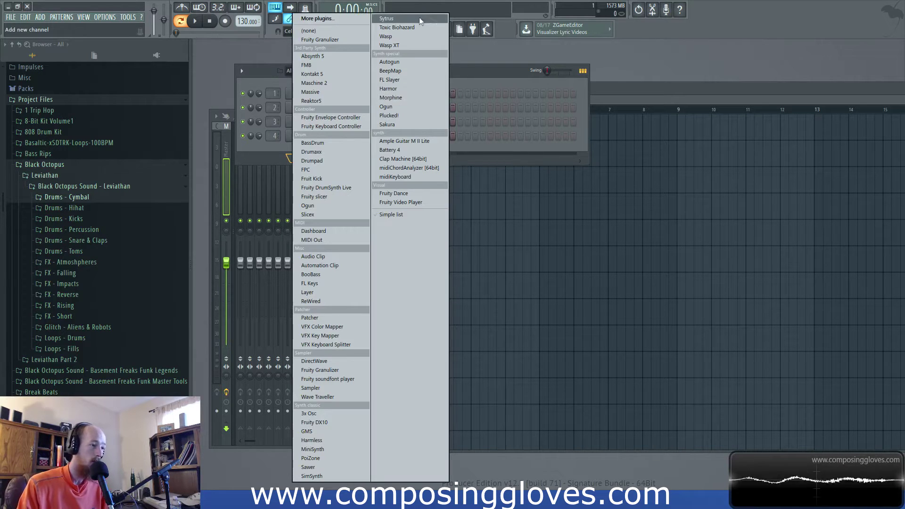
click(255, 151)
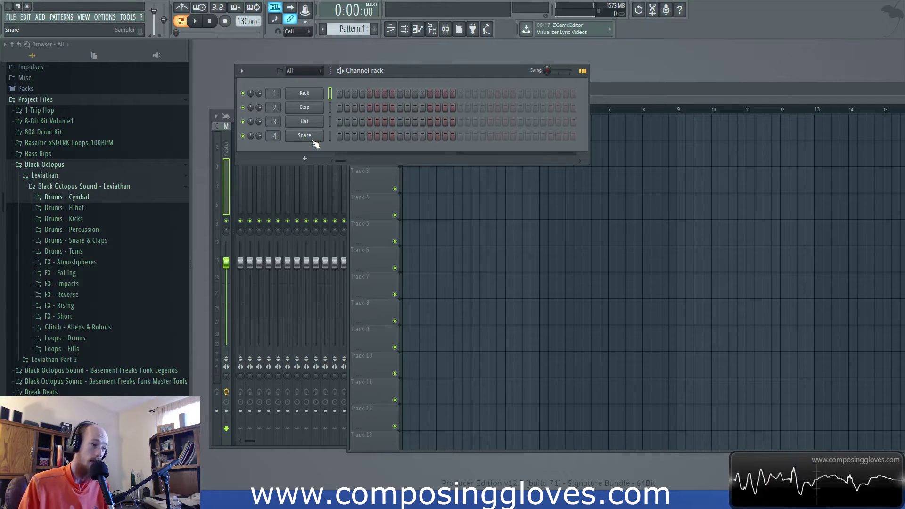
click(305, 159)
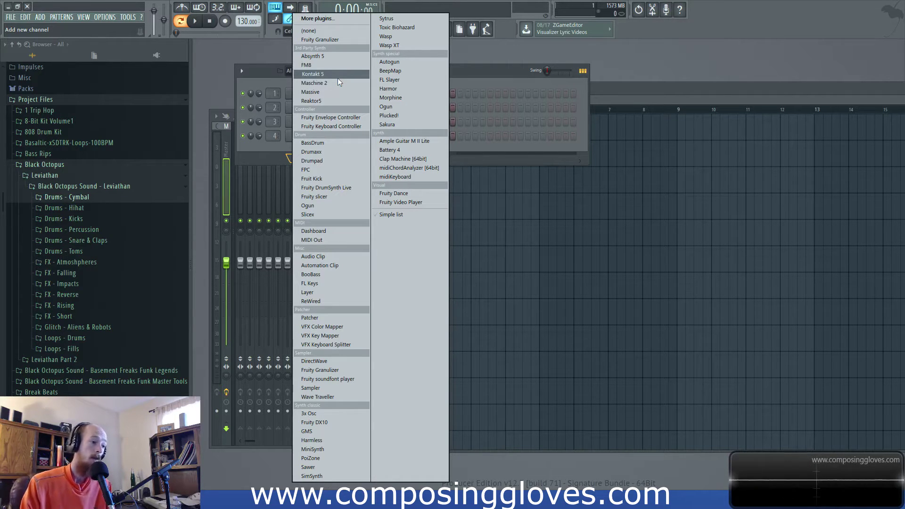
click(276, 146)
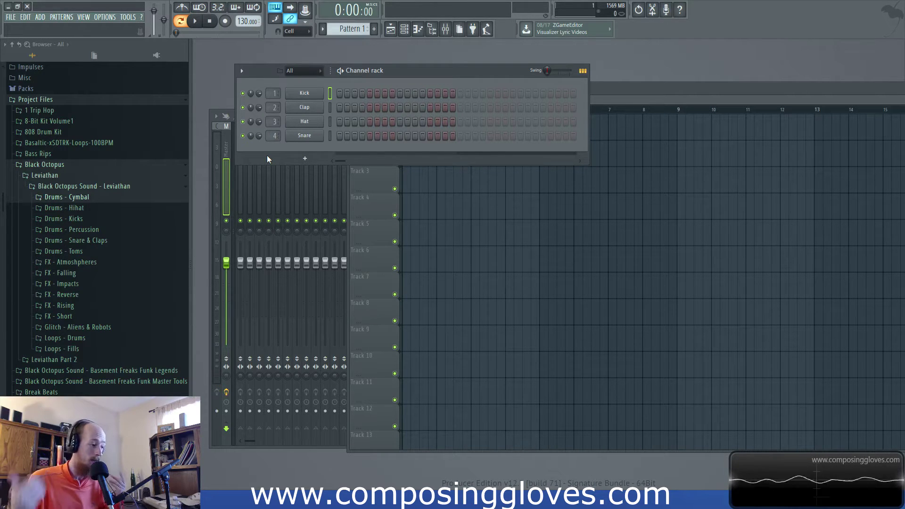
Step: Add a Kontakt 5 channel and reposition its plugin window so the whole interface is visible
click(304, 159)
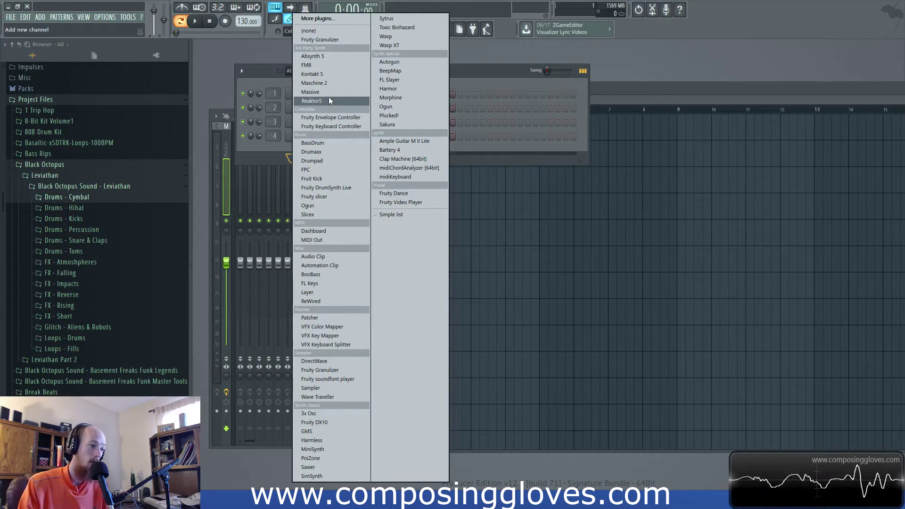
click(337, 74)
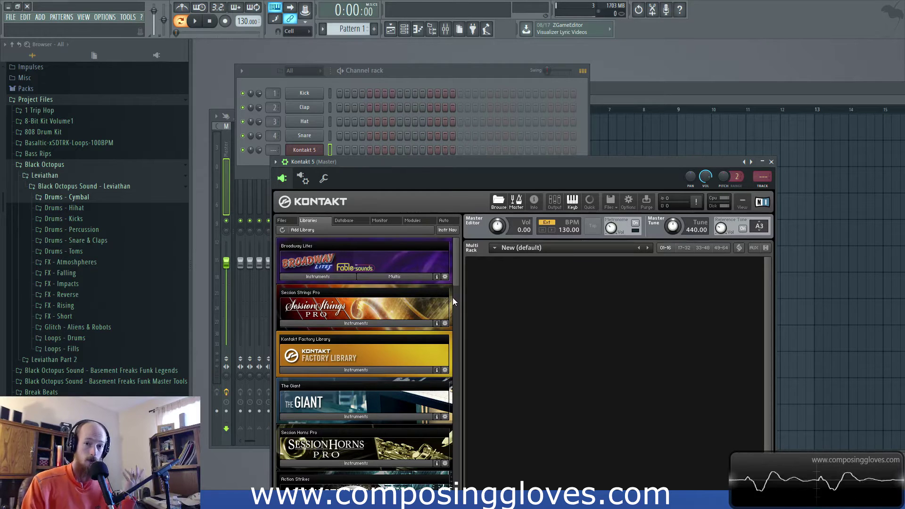
drag(461, 163, 553, 51)
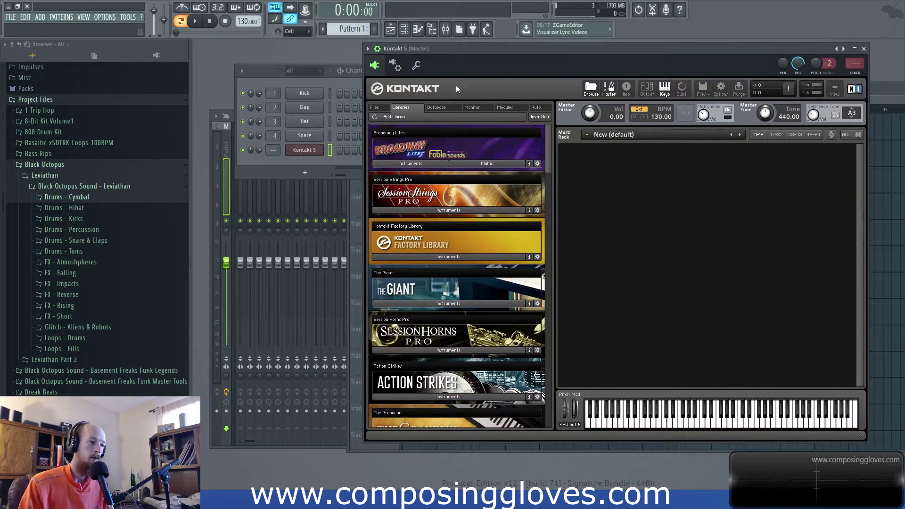
Step: Add an Ample Guitar M II Lite channel and reposition its plugin window over the workspace
click(255, 77)
click(310, 169)
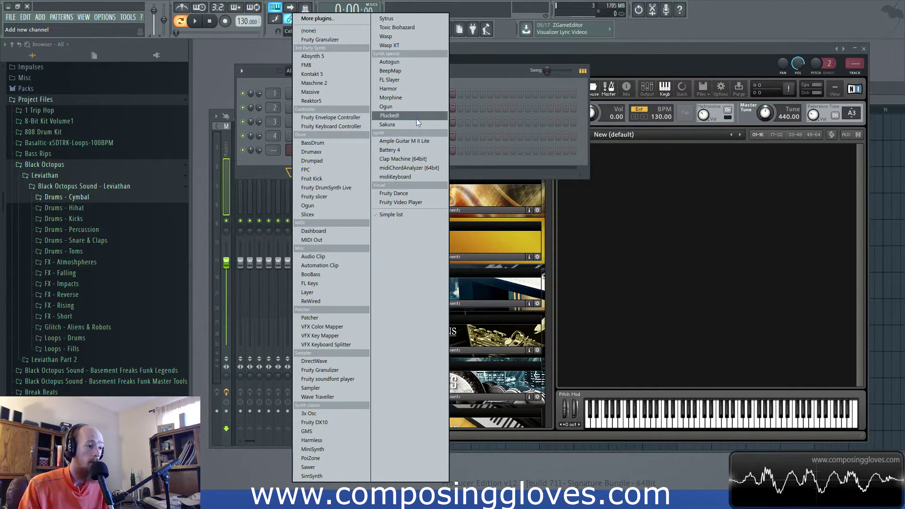
click(405, 140)
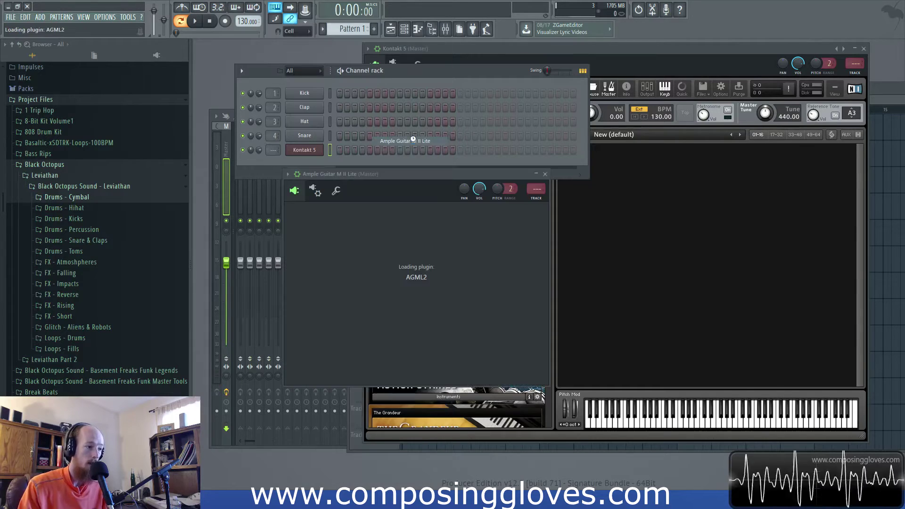
drag(436, 176, 368, 94)
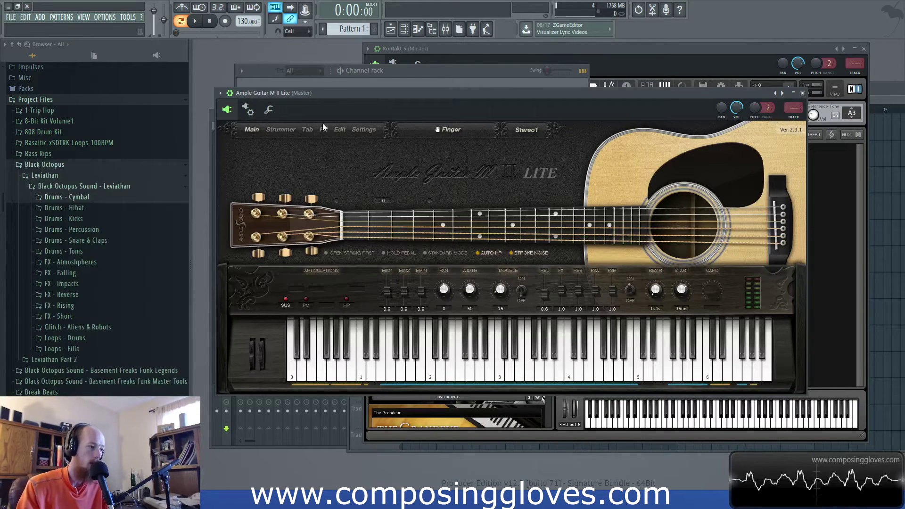
Step: Look through the Strummer, Tab and Main pages of Ample Guitar M II Lite
click(279, 128)
click(245, 129)
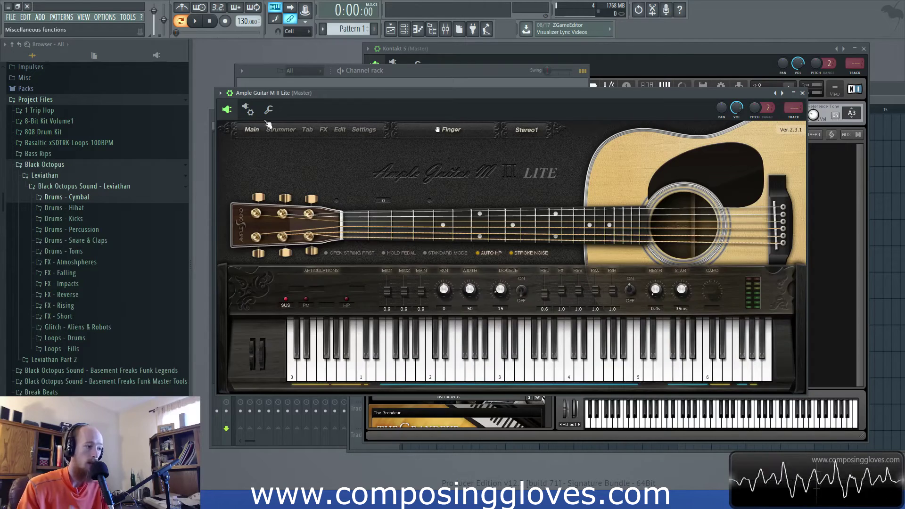
click(281, 129)
click(313, 129)
click(284, 130)
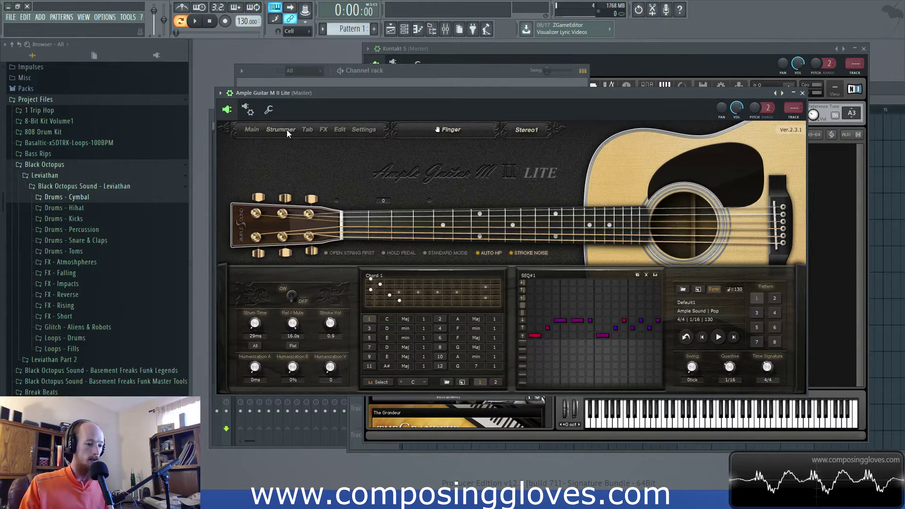
click(253, 130)
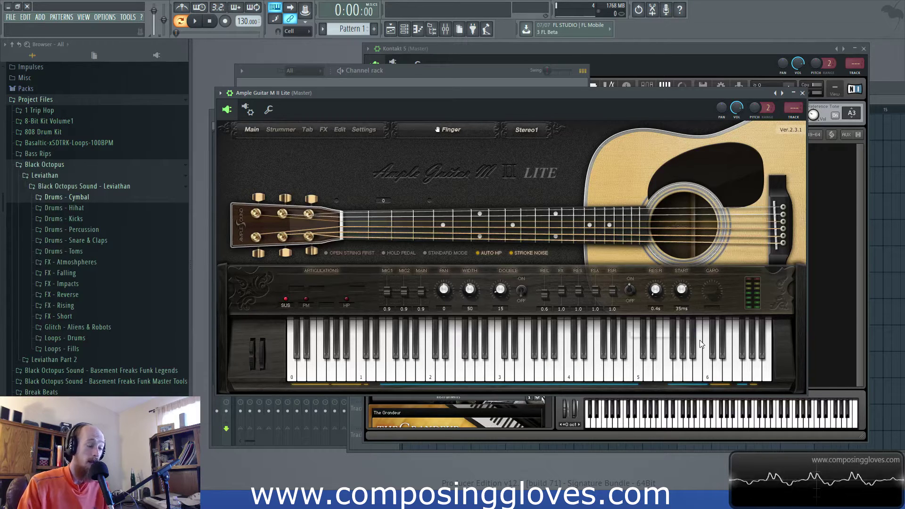
Step: Move the Ample Guitar window higher in the workspace and show its Strummer page
drag(556, 97, 566, 93)
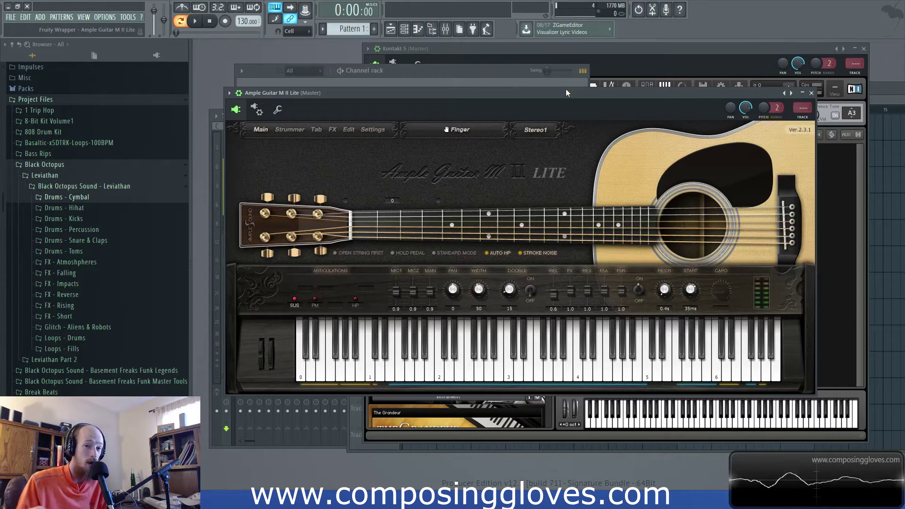
drag(566, 90, 575, 56)
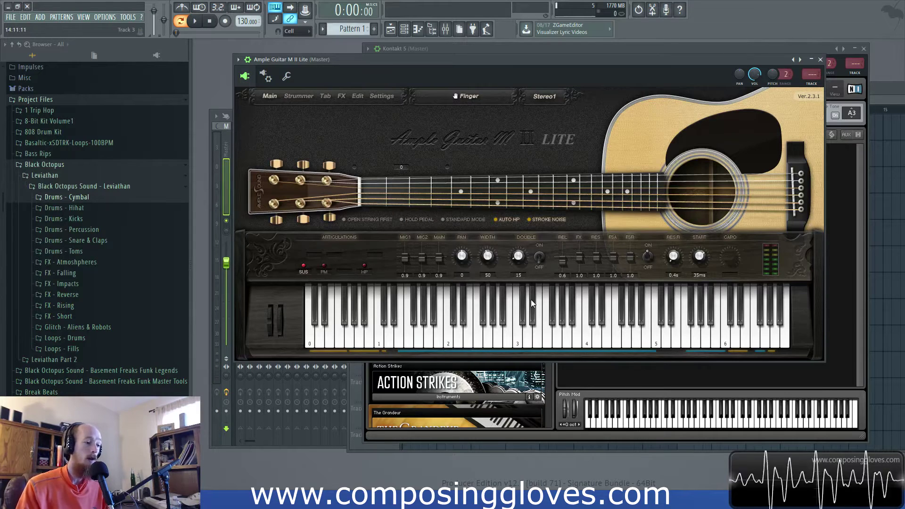
click(298, 97)
drag(573, 61, 548, 55)
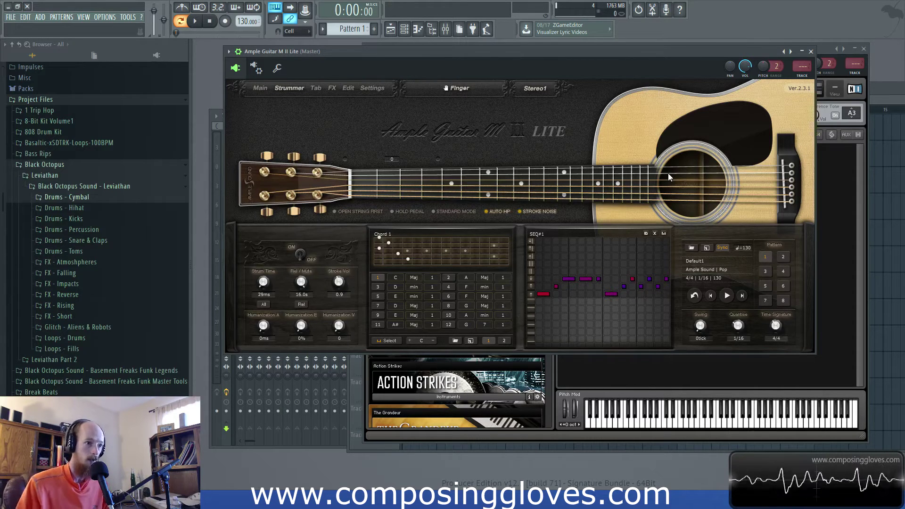
drag(526, 53, 540, 47)
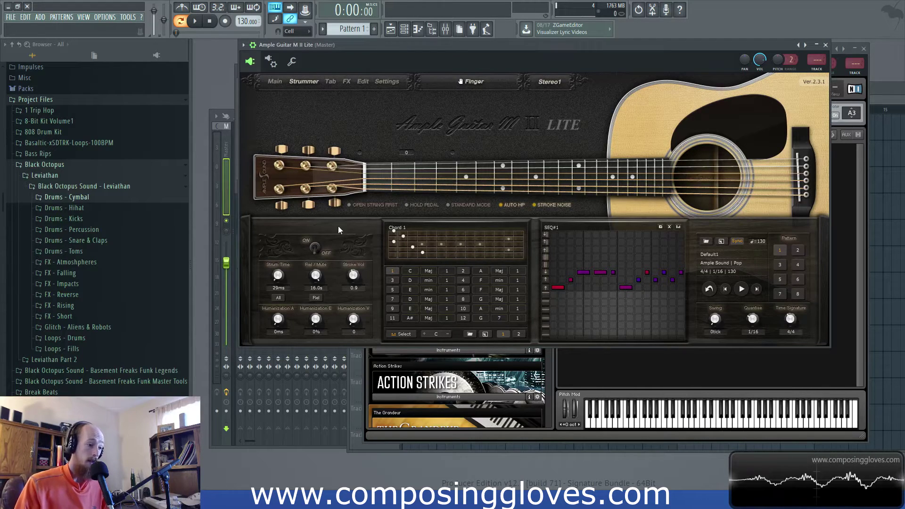
Step: On the guitar's Main page, lower the Mic 2 volume to 0.5 and the main volume to 0.7
click(275, 82)
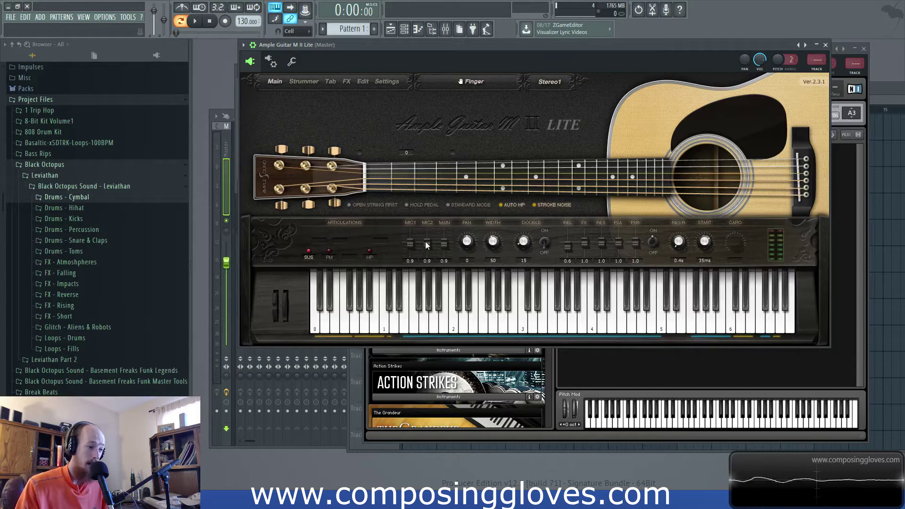
drag(427, 244, 428, 250)
scroll(428, 250, down, 2)
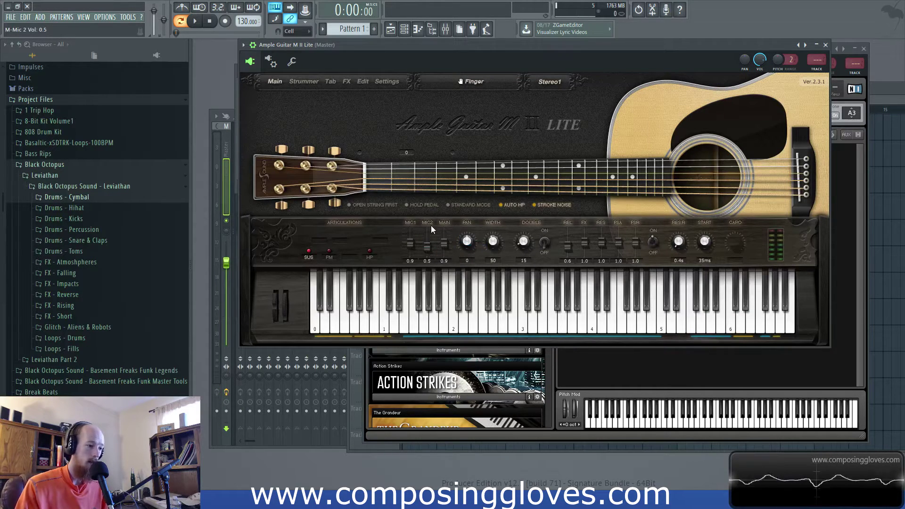
scroll(444, 248, down, 1)
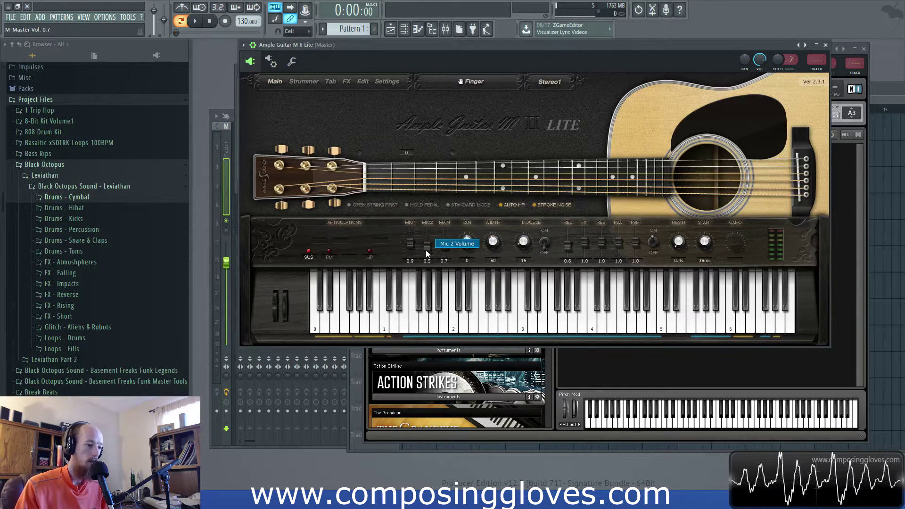
Step: Compare the guitar's Strummer and Main pages again, ending on the Strummer page
click(303, 82)
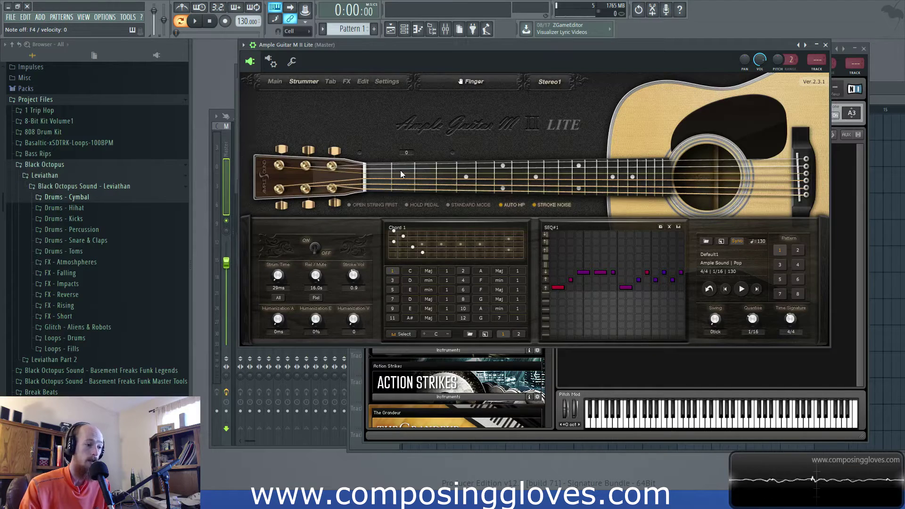
click(276, 80)
drag(453, 41, 476, 44)
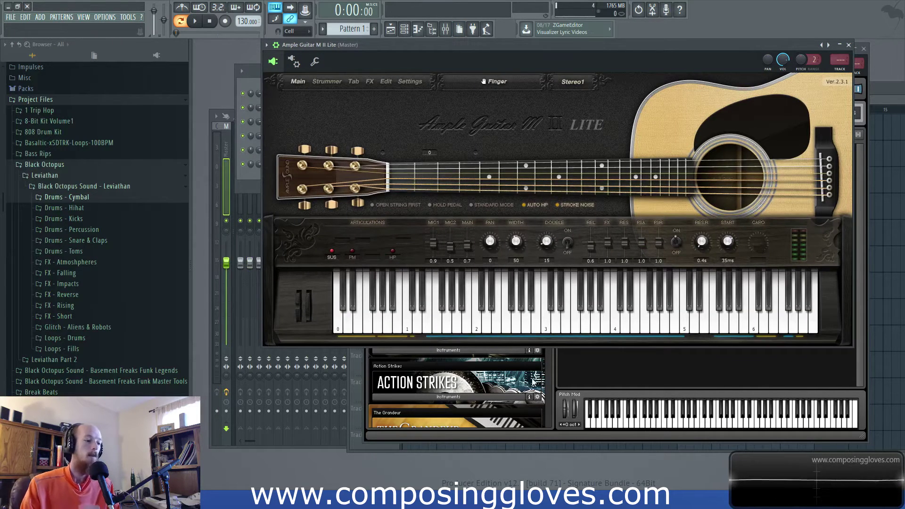
click(328, 82)
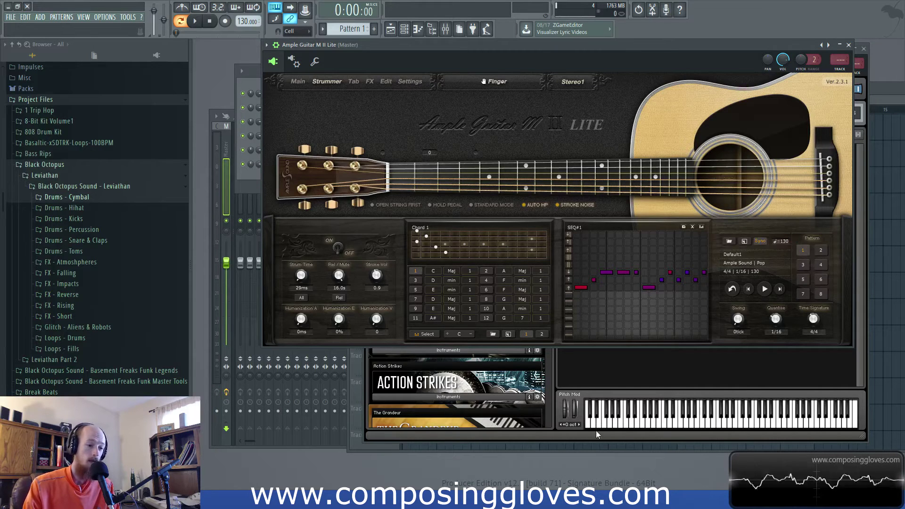
Step: Load the Bass Clarinet instrument from the VSL Woodwinds folder of the Kontakt Factory Library into Kontakt 5
click(560, 426)
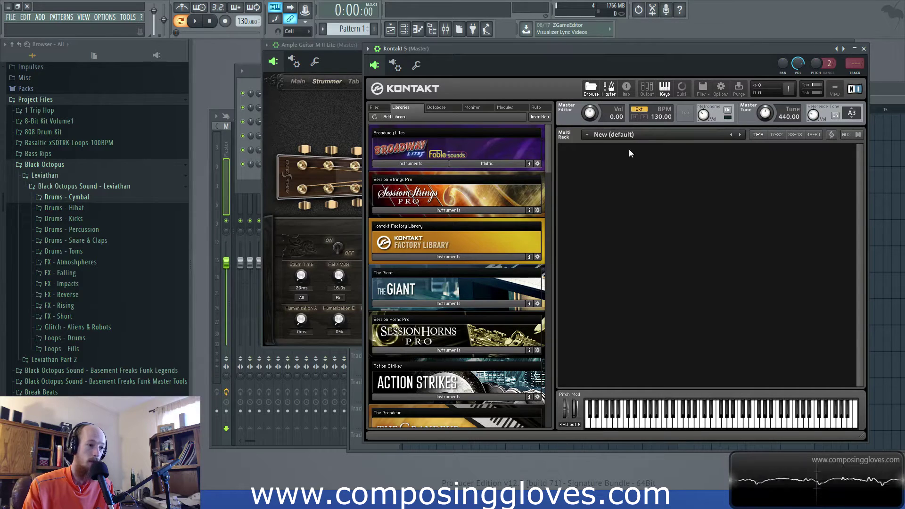
click(459, 261)
double_click(416, 289)
double_click(423, 279)
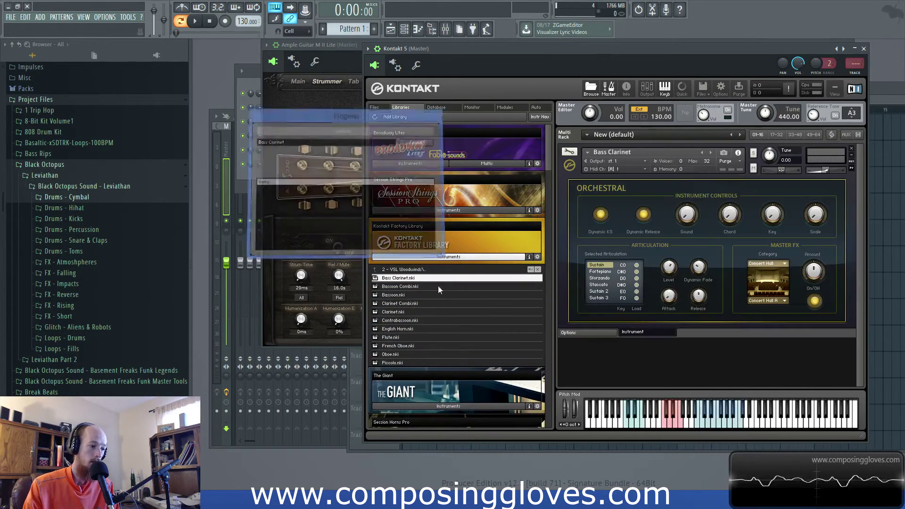
Step: Inspect the Bass Clarinet's sample zones in the Mapping Editor and bring the Channel rack to the front
click(570, 152)
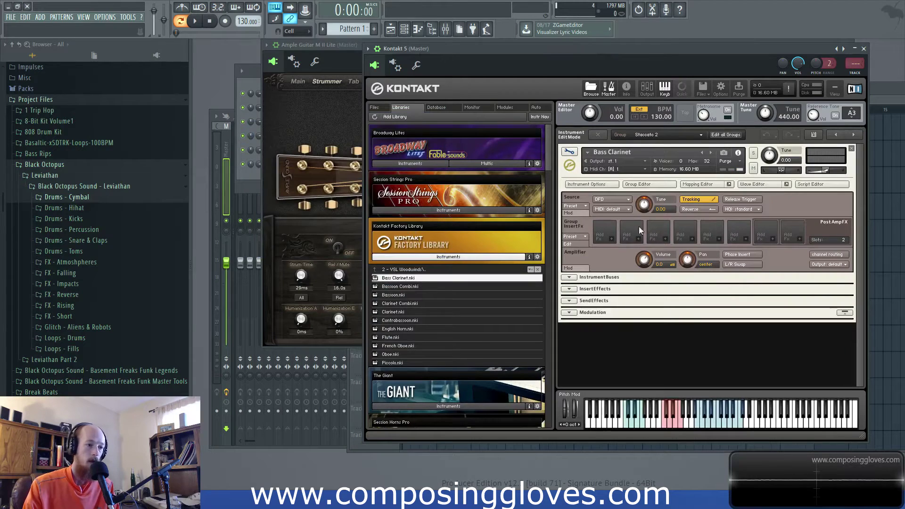
click(698, 184)
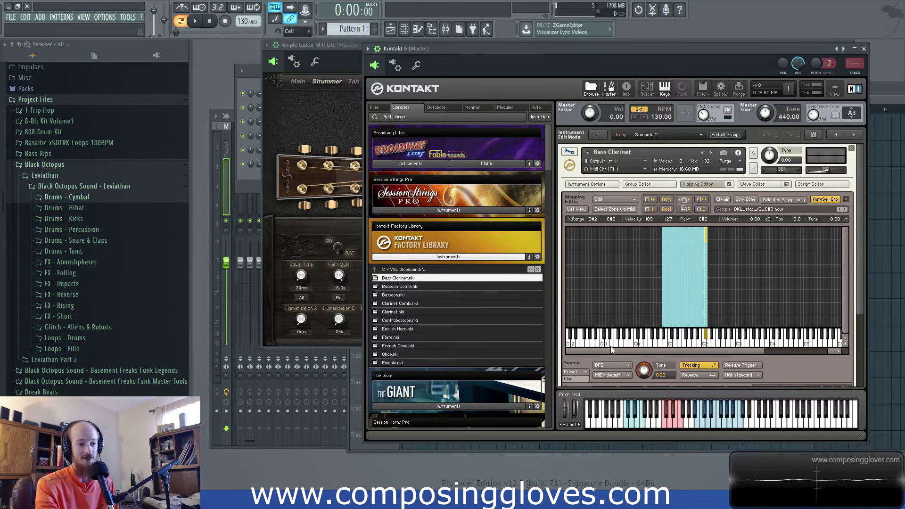
key(F6)
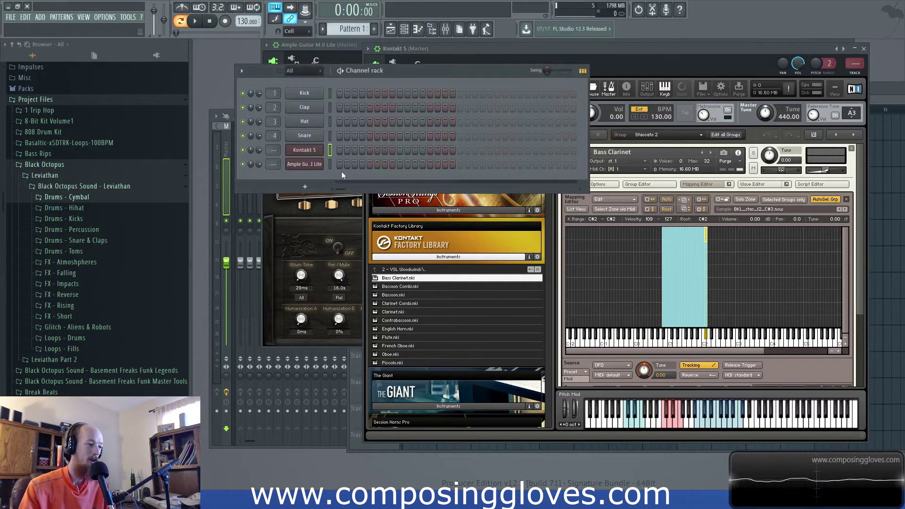
Step: Look at the guitar channel's empty piano roll and return to the Ample Guitar M II Lite plugin window
right_click(321, 164)
click(342, 164)
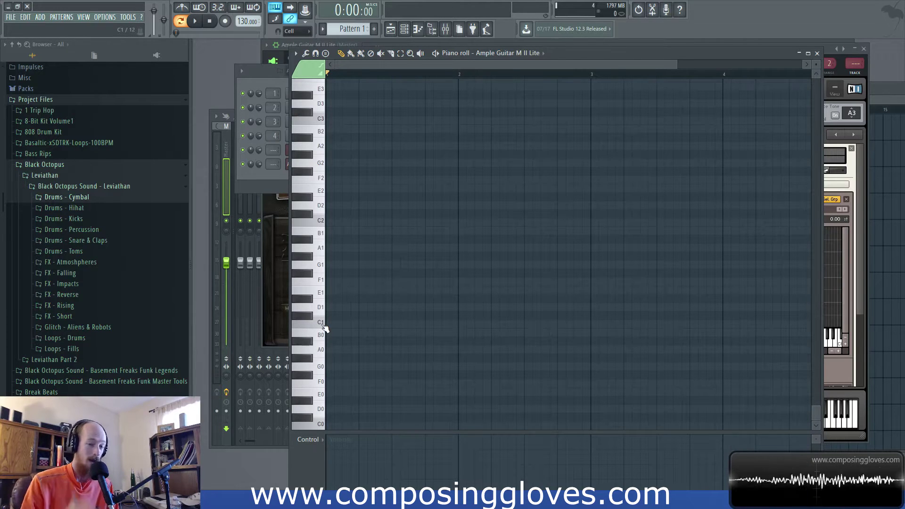
drag(658, 50, 658, 79)
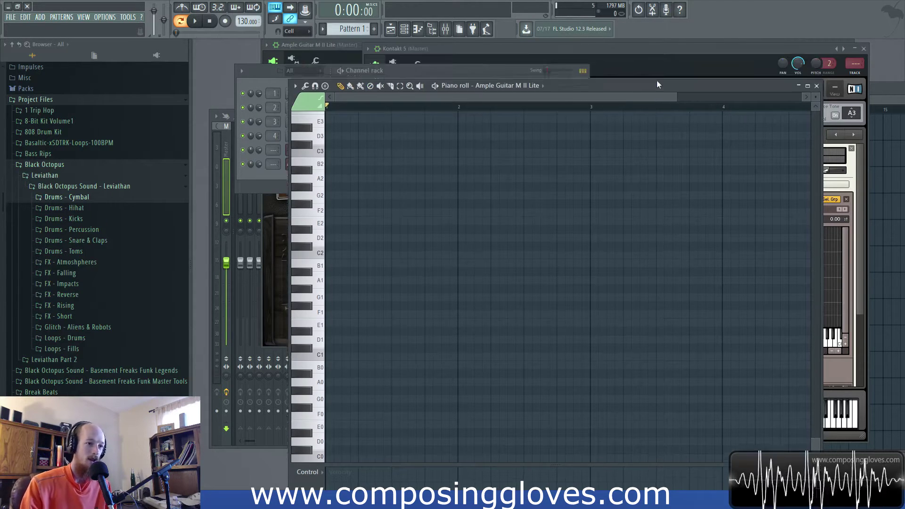
click(660, 54)
click(254, 71)
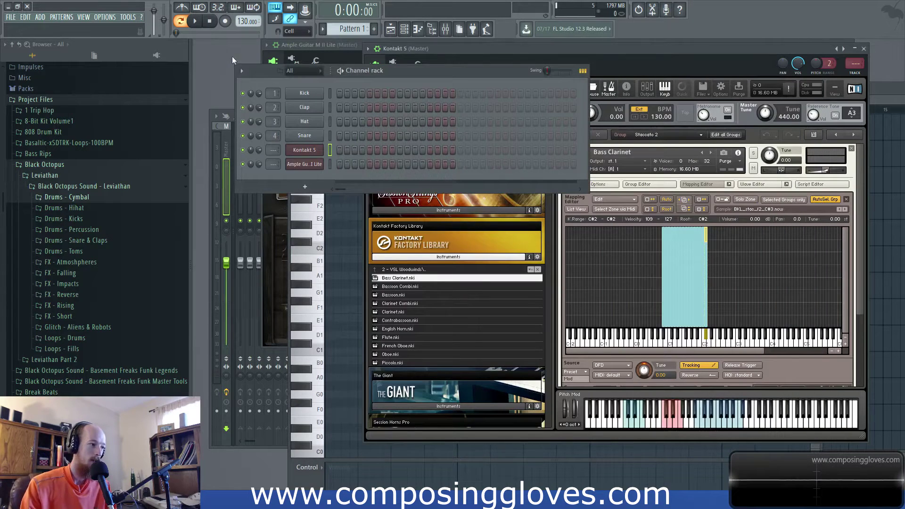
click(309, 164)
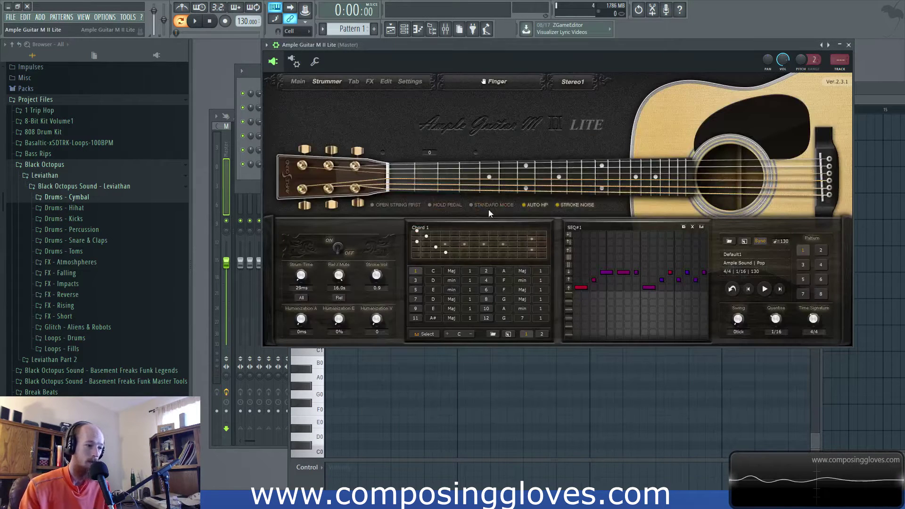
Step: Turn on strum mode on the guitar's Strummer page and choose strum pattern 1
click(338, 250)
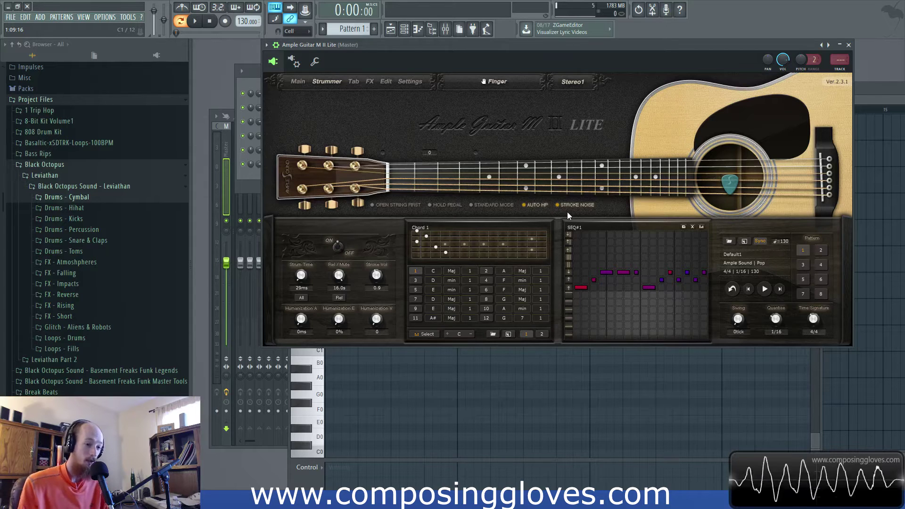
drag(574, 57, 560, 67)
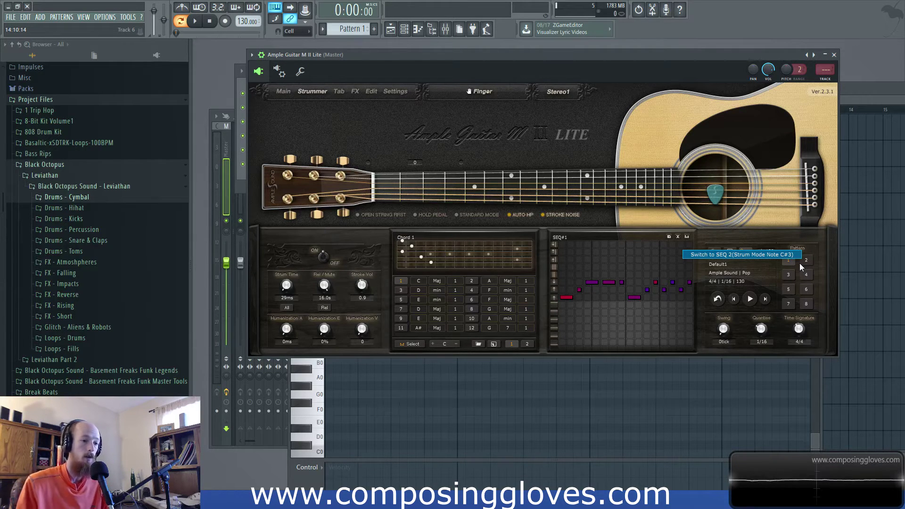
click(785, 262)
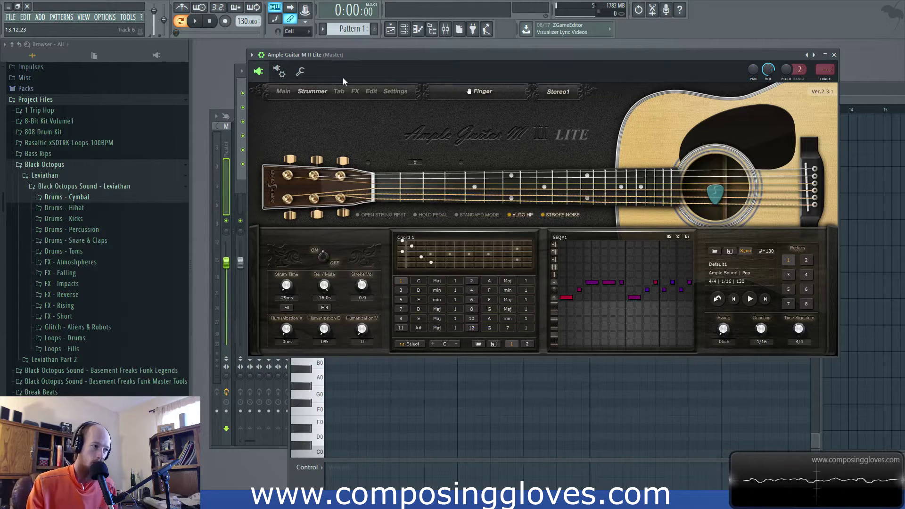
Step: Look over the tablature on the guitar's Tab page and return to the Strummer page
click(339, 91)
drag(452, 327, 350, 315)
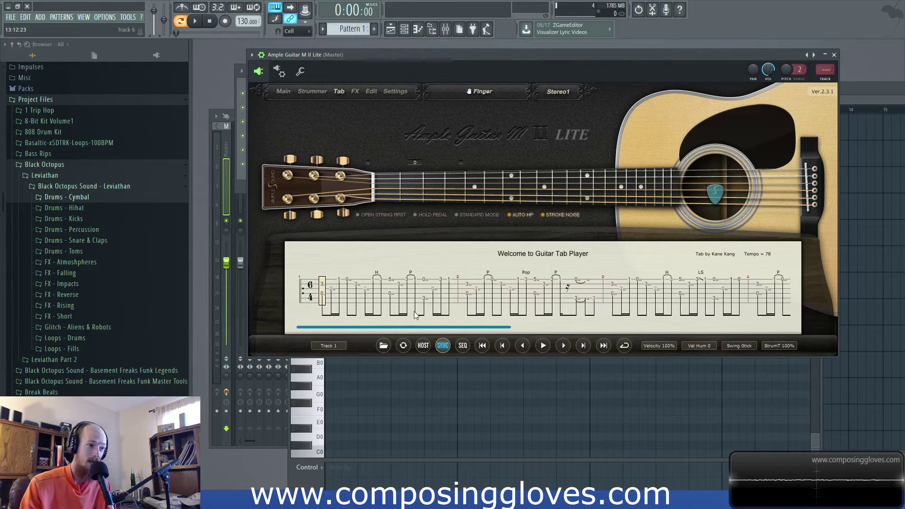
drag(492, 61, 447, 67)
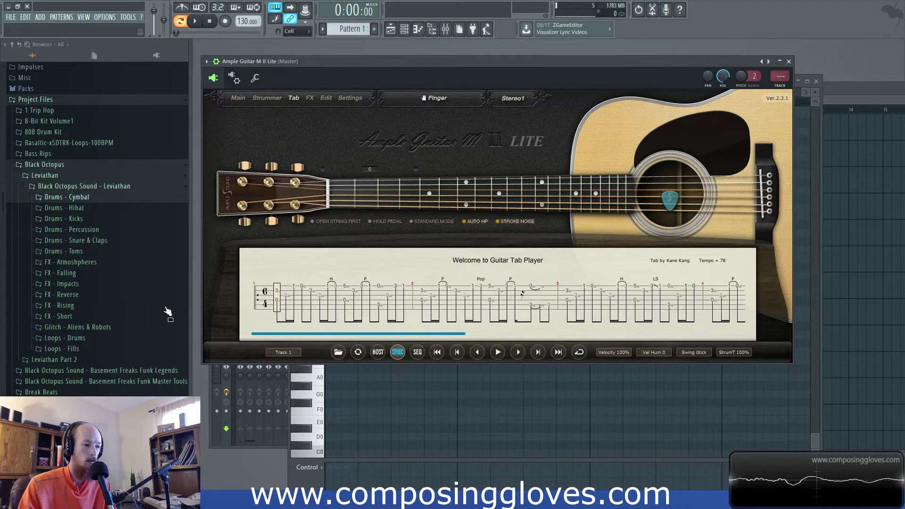
click(266, 97)
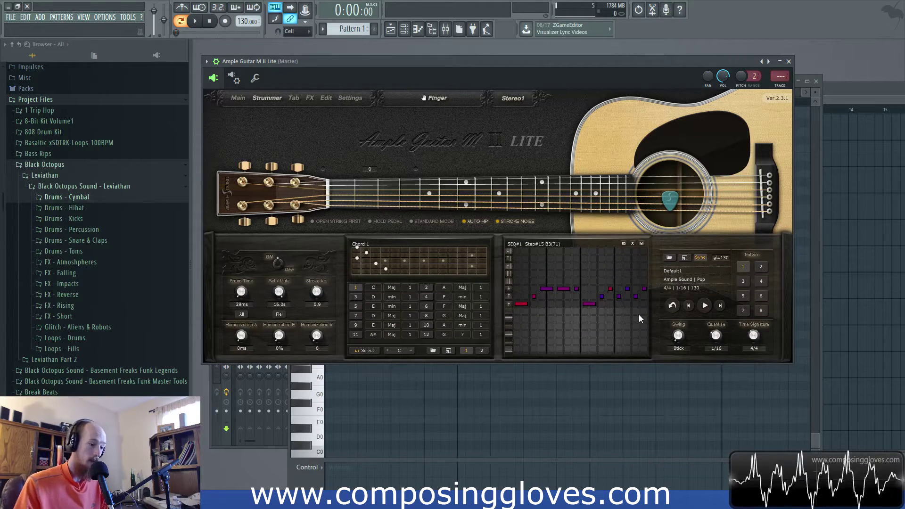
Step: Clear all strokes from the sequence of strum pattern 1 and switch to strum pattern 2
click(743, 267)
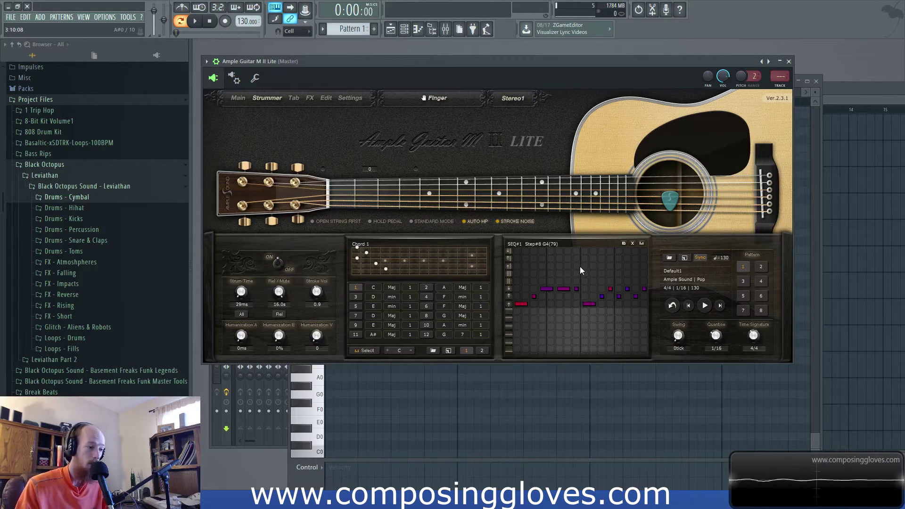
click(519, 303)
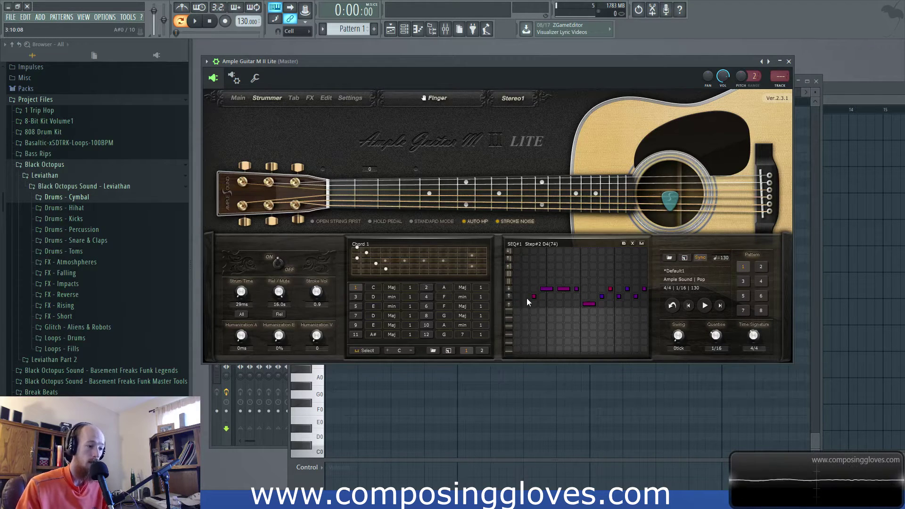
click(534, 296)
click(547, 289)
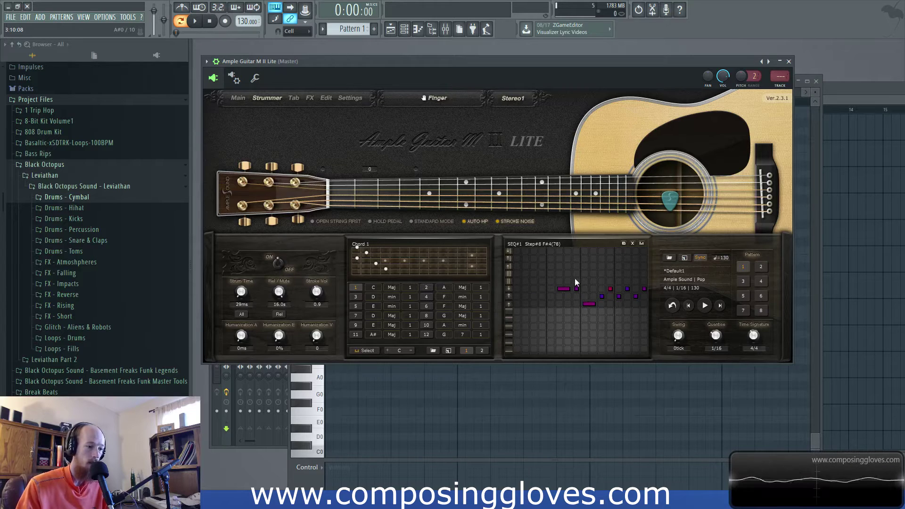
click(634, 244)
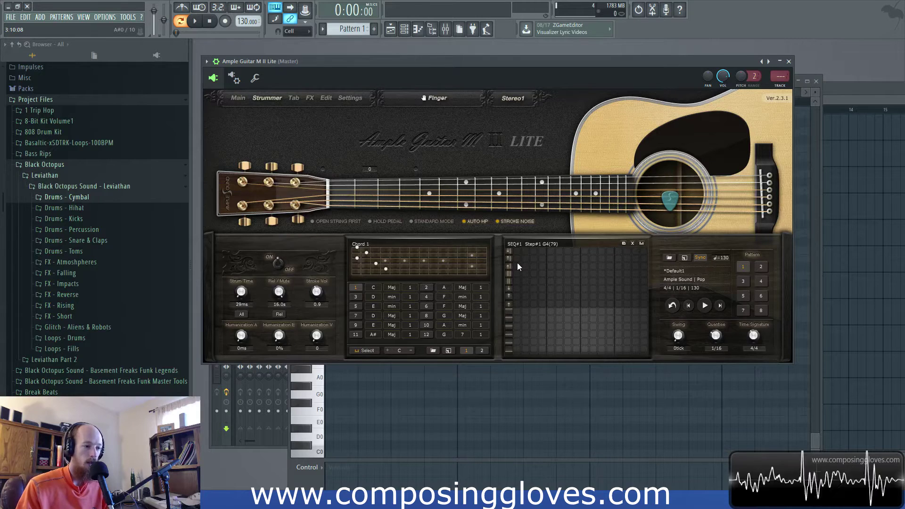
click(760, 268)
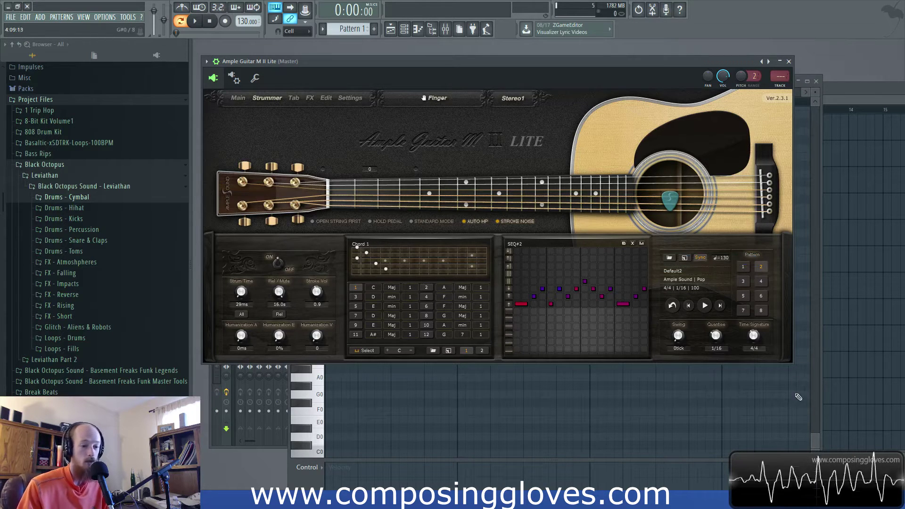
Step: Place four consecutive one-bar C#5 notes across bars 1 to 4 in the guitar's piano roll
click(814, 443)
scroll(377, 267, up, 3)
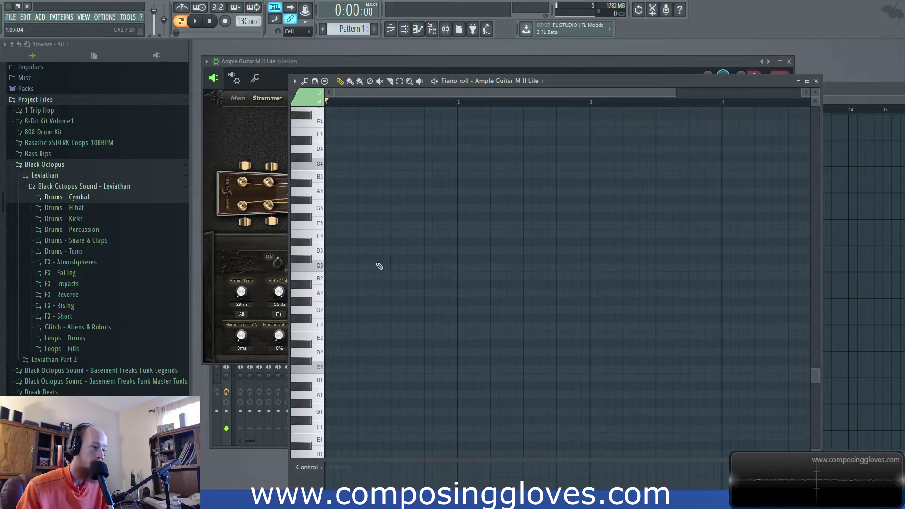
scroll(372, 264, up, 2)
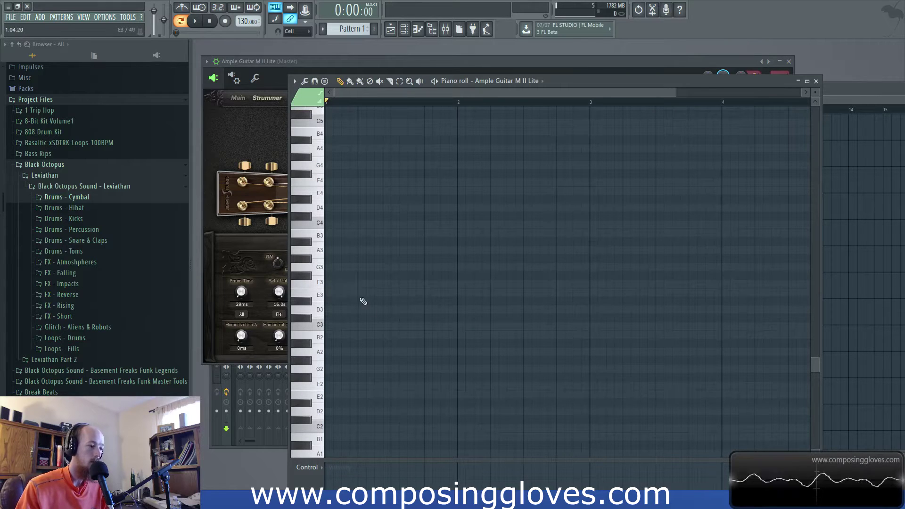
scroll(363, 302, up, 3)
scroll(336, 260, up, 3)
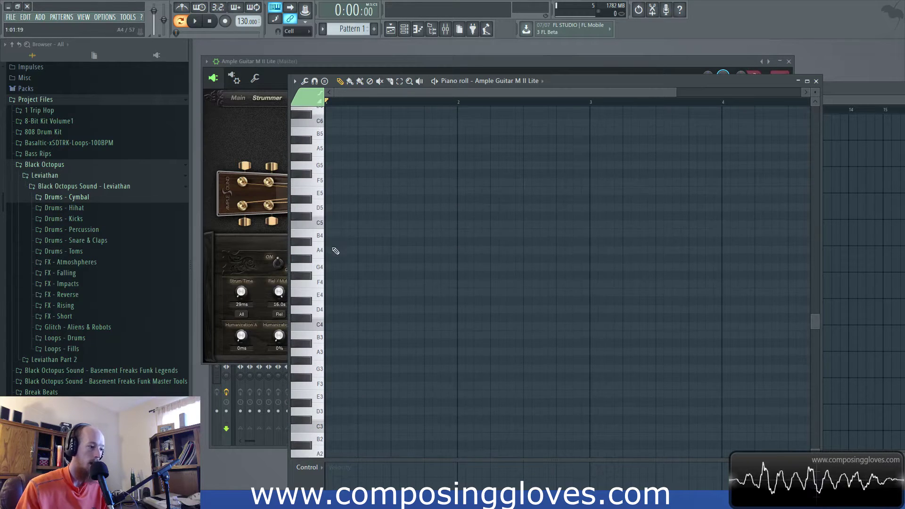
click(333, 216)
drag(346, 219, 458, 218)
scroll(473, 220, down, 1)
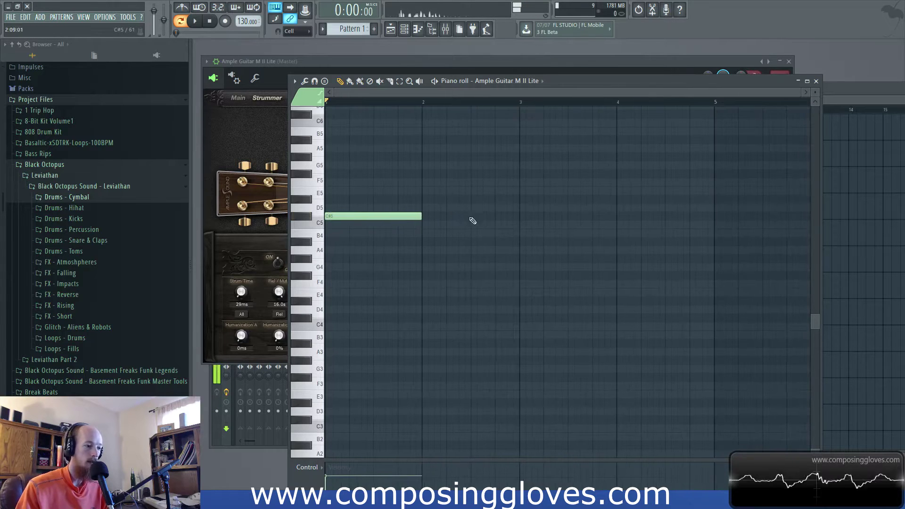
click(425, 216)
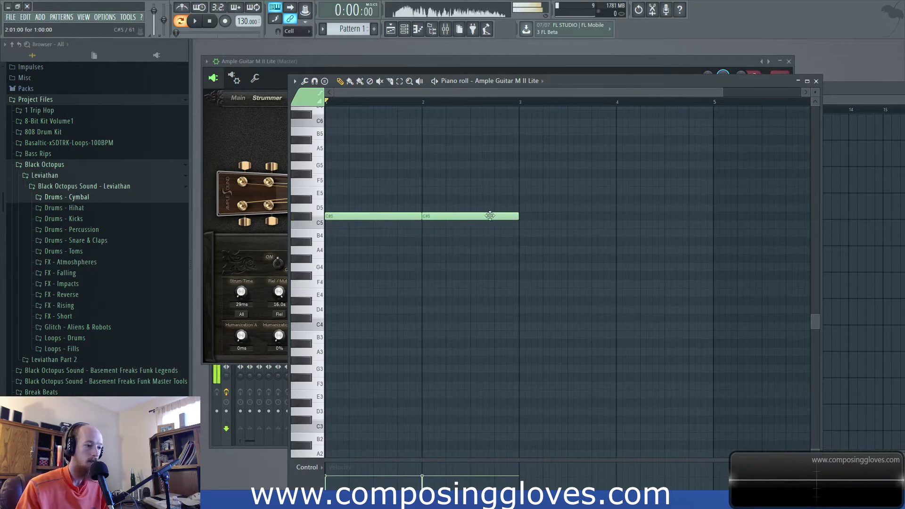
click(542, 216)
click(637, 216)
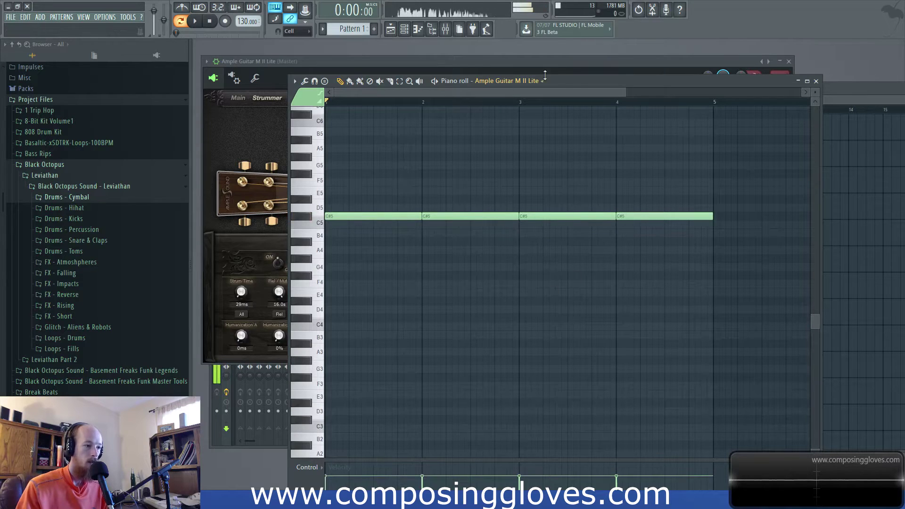
Step: Check the guitar's note pattern in the Channel rack and bring the guitar plugin window back to the centre
click(535, 60)
drag(405, 62, 799, 70)
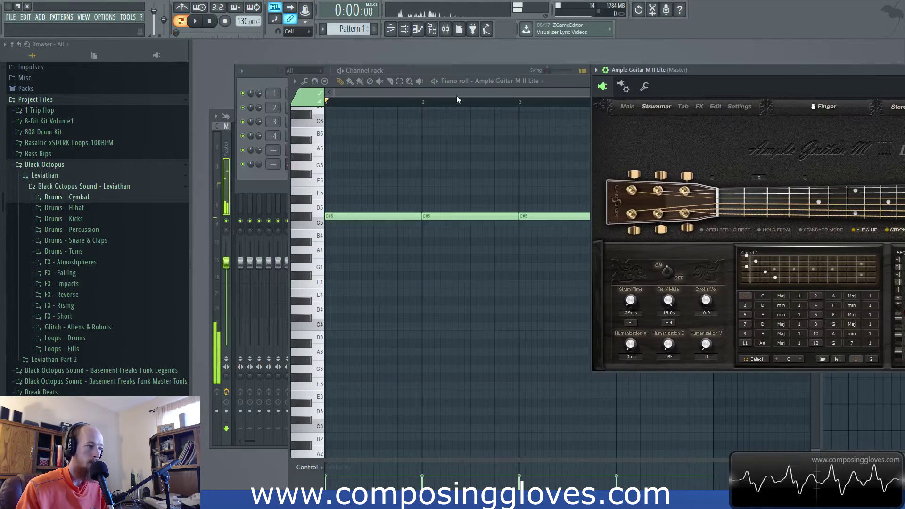
click(258, 164)
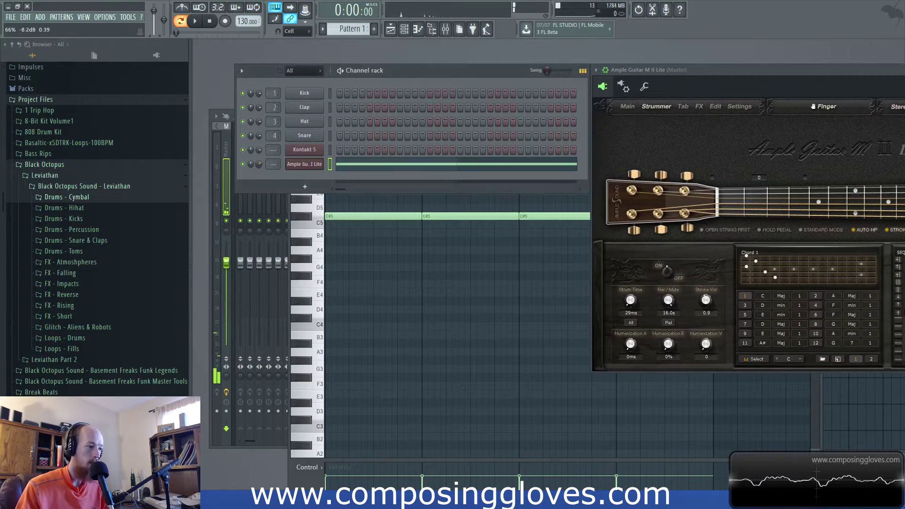
drag(742, 76, 407, 69)
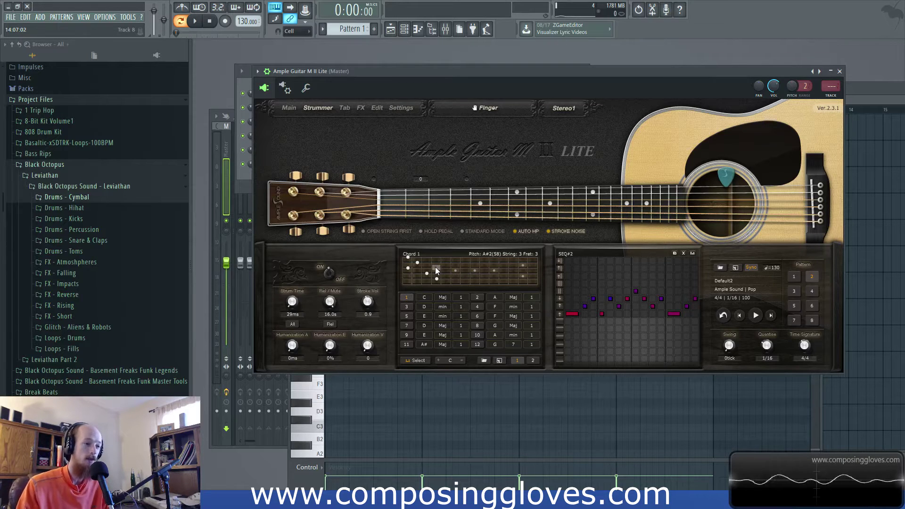
drag(537, 74, 473, 50)
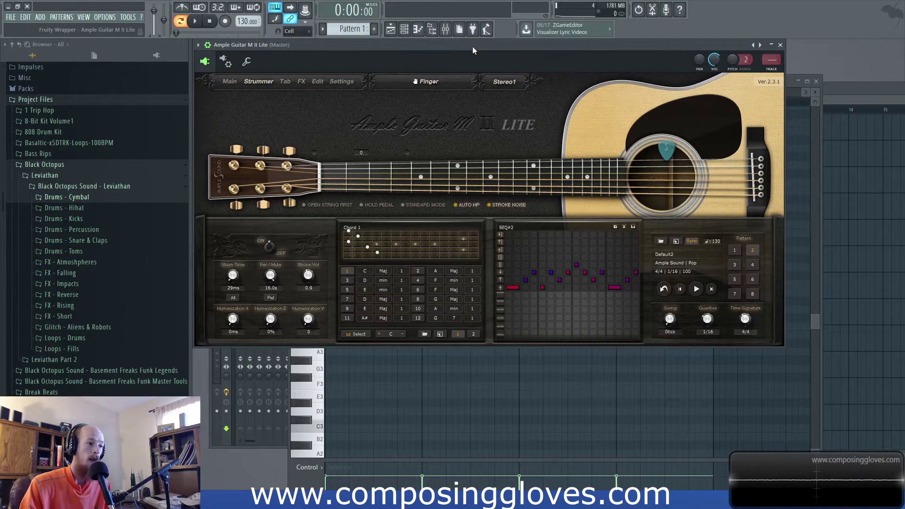
drag(473, 50, 535, 76)
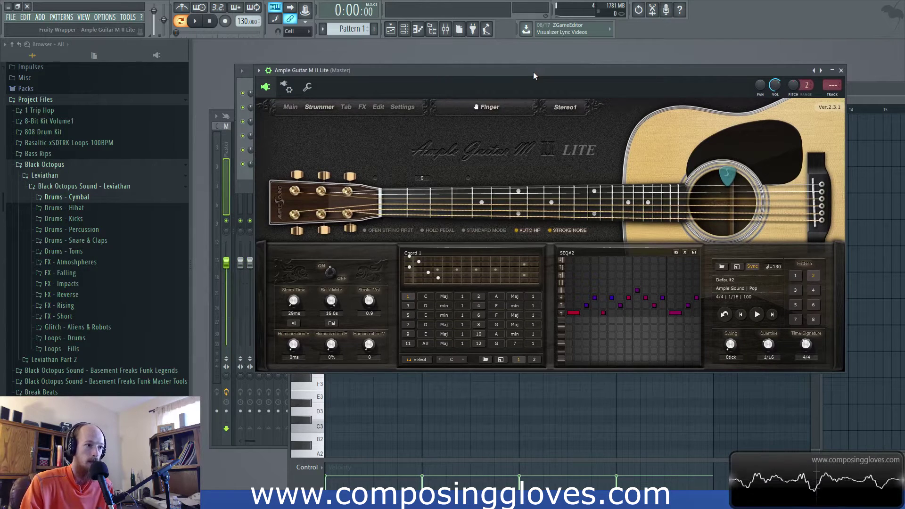
drag(534, 72, 503, 71)
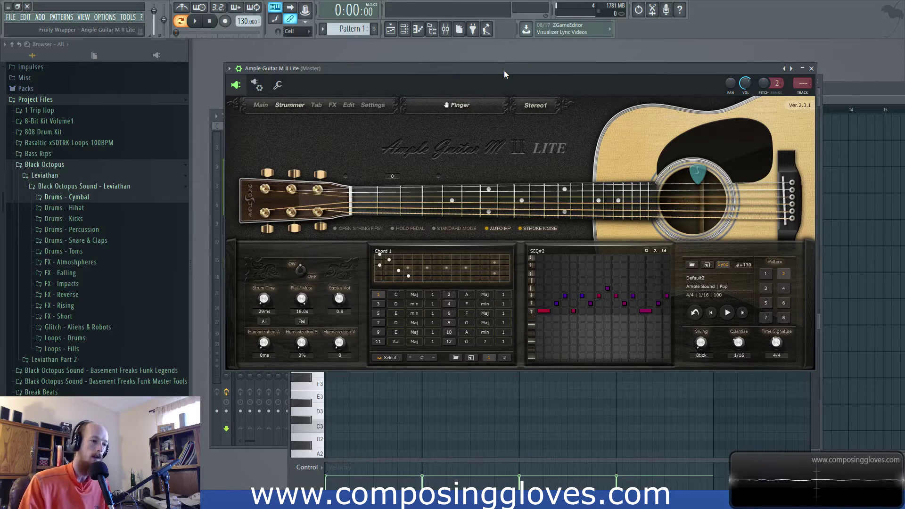
drag(505, 70, 542, 77)
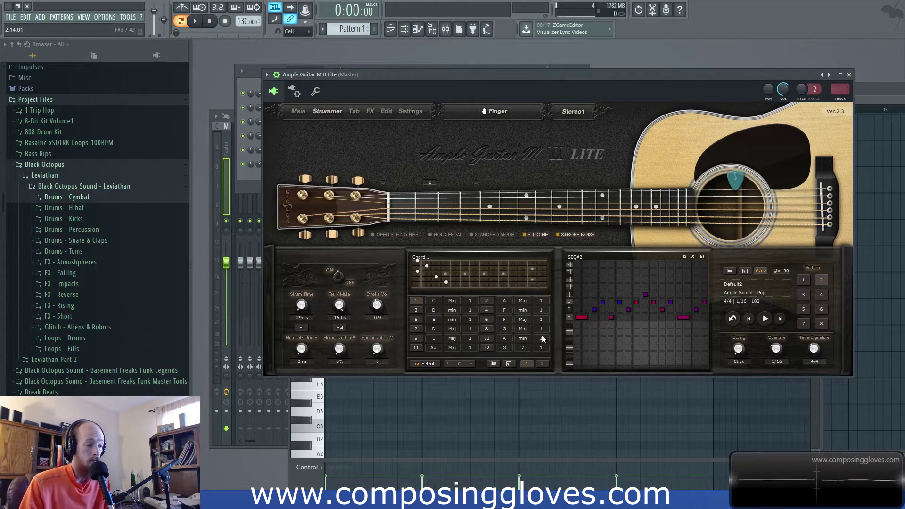
Step: Review the four C#5 notes in the guitar's piano roll and return to the Strummer page
click(245, 180)
click(346, 168)
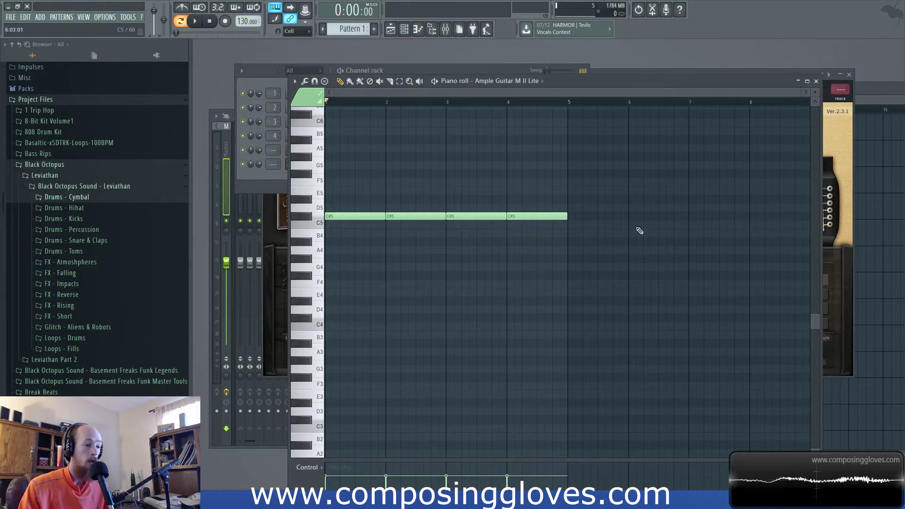
click(837, 208)
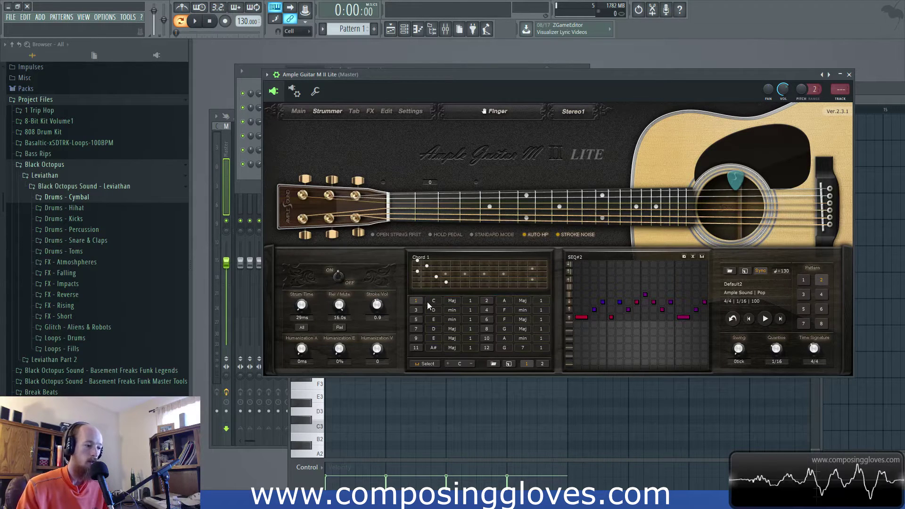
Step: Set chord 2's type to min and chord 4's type to Maj on the Strummer page, and bring the Channel rack forward
click(527, 301)
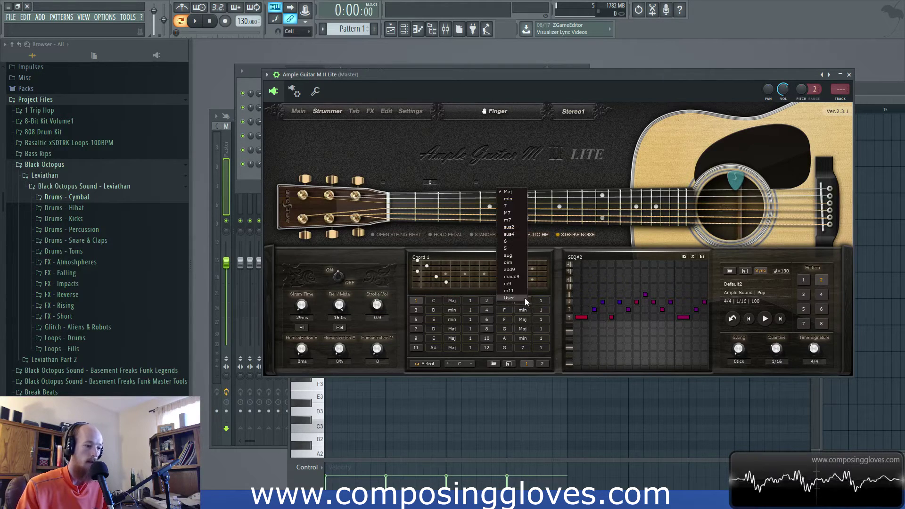
click(511, 197)
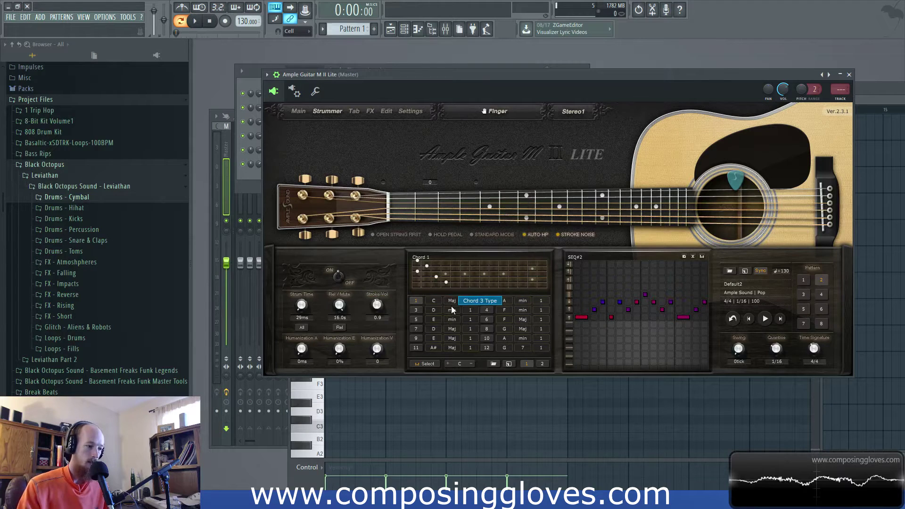
click(520, 310)
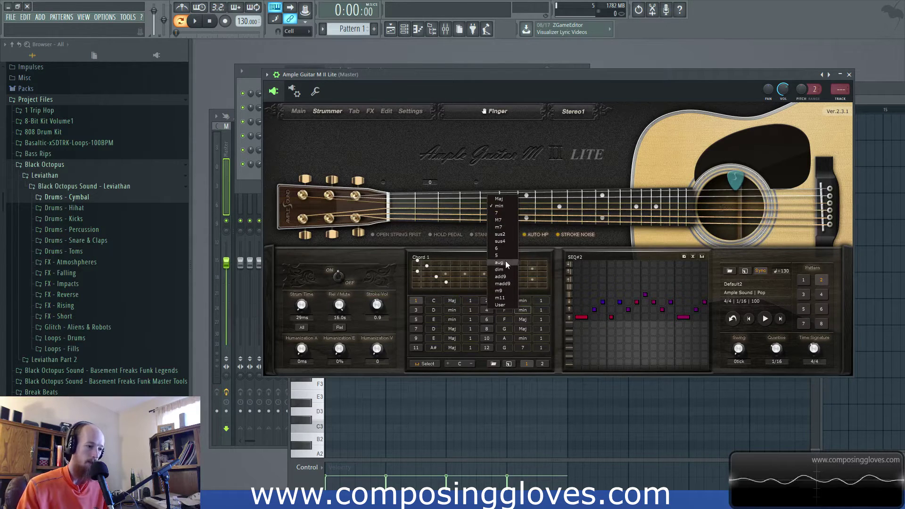
click(501, 199)
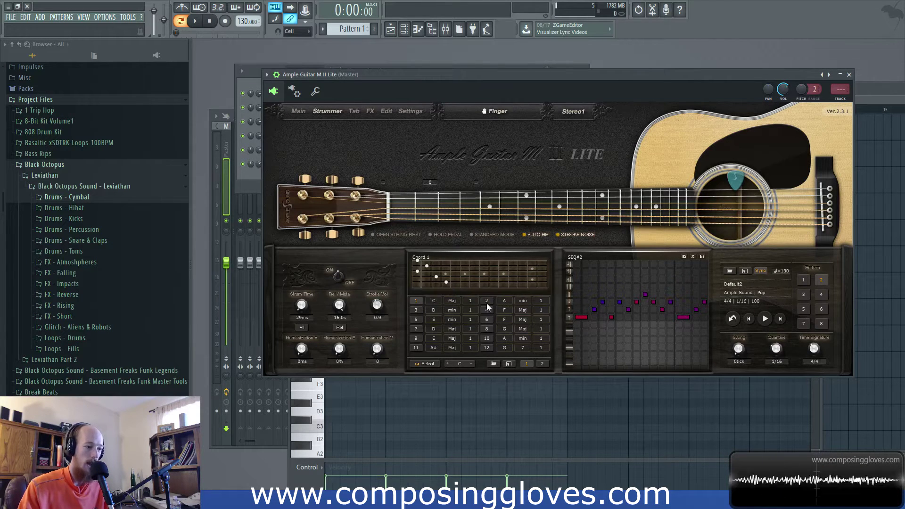
click(258, 189)
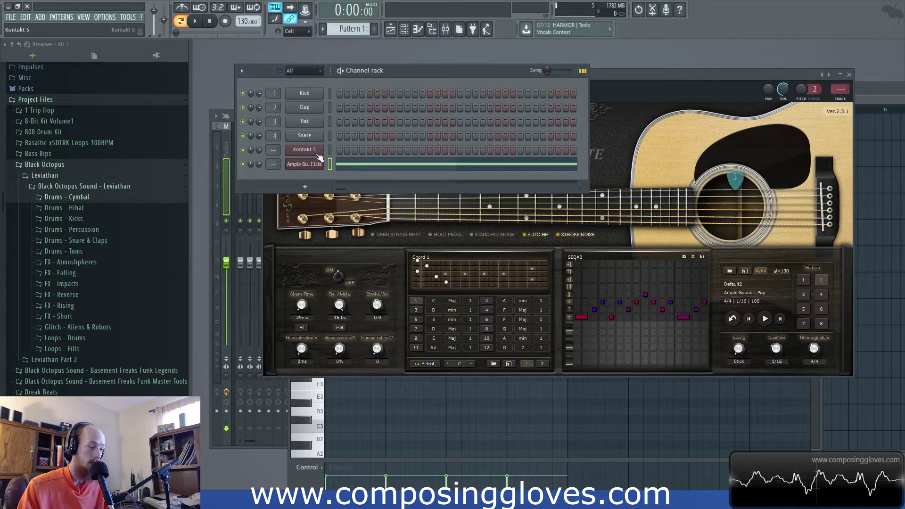
Step: Place consecutive one-bar notes C3, C#3, D3 and D#3 across bars 1 to 4 in the guitar's piano roll
click(375, 165)
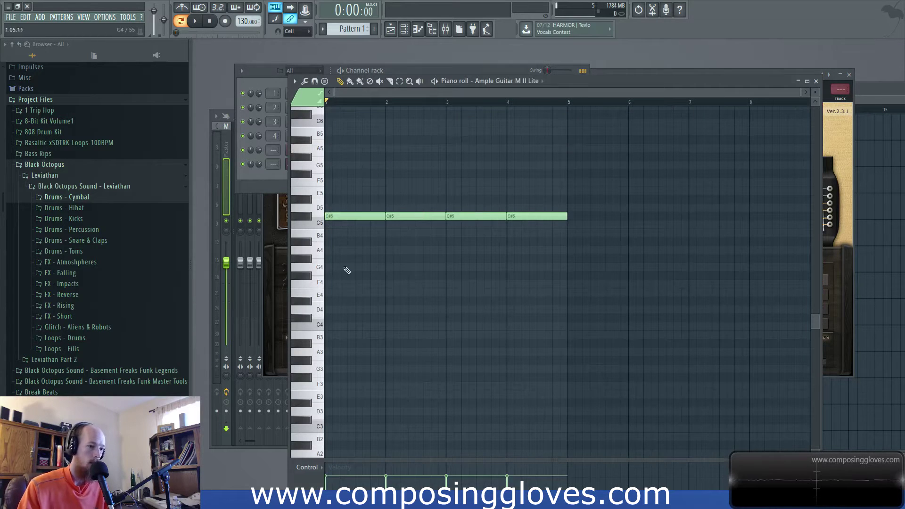
scroll(419, 290, up, 3)
scroll(419, 313, down, 1)
scroll(419, 313, down, 5)
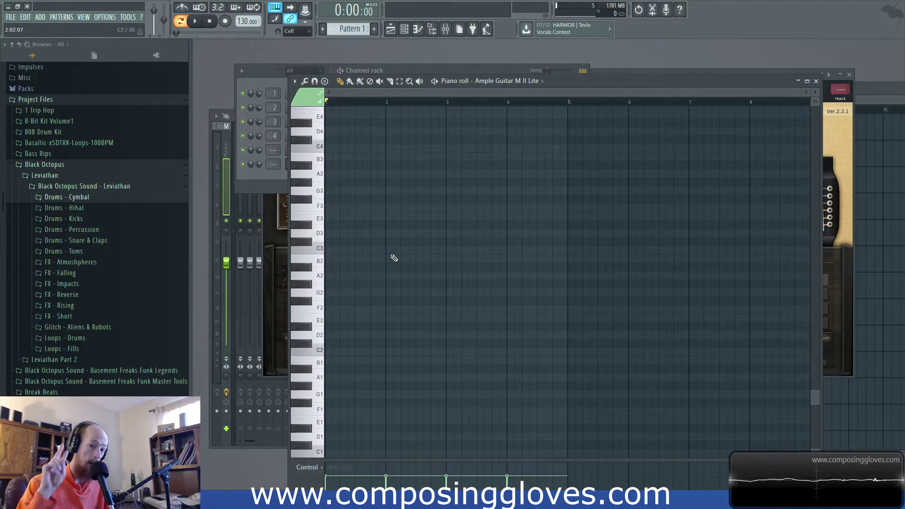
click(345, 252)
click(346, 253)
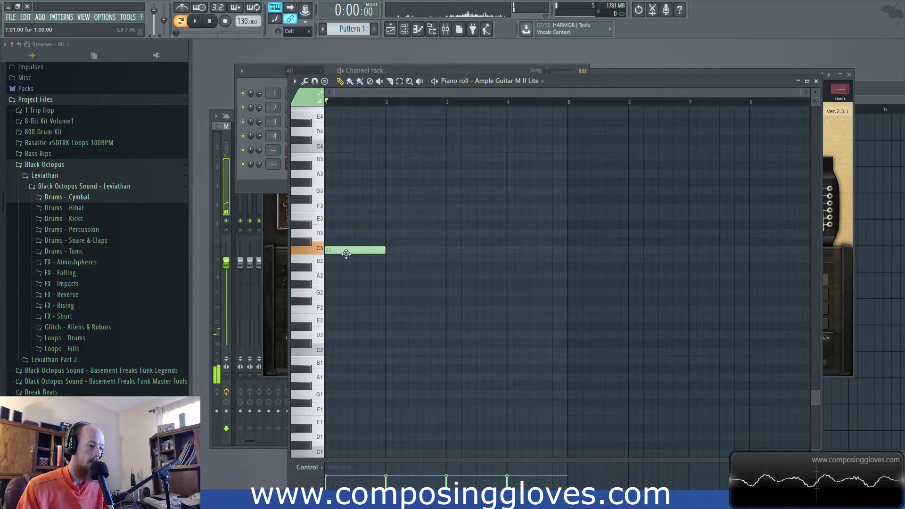
click(389, 241)
click(457, 233)
click(467, 224)
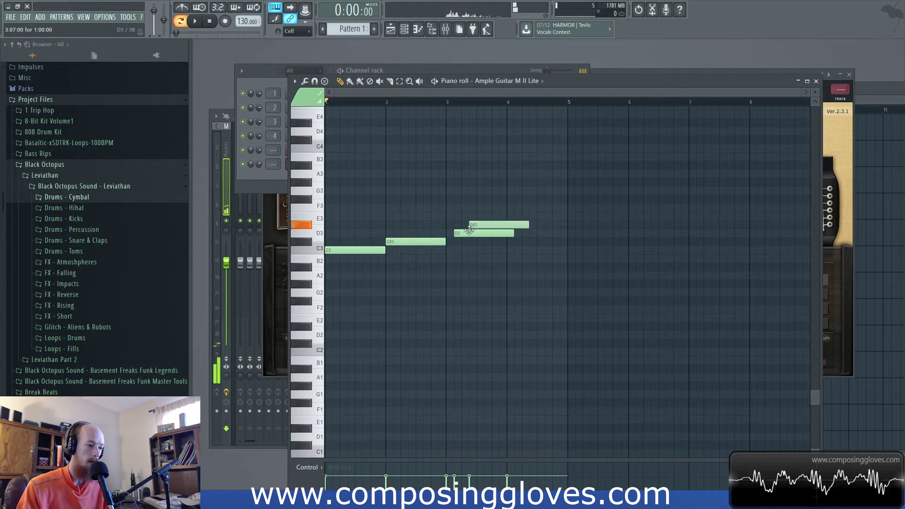
click(455, 234)
drag(456, 234, 513, 227)
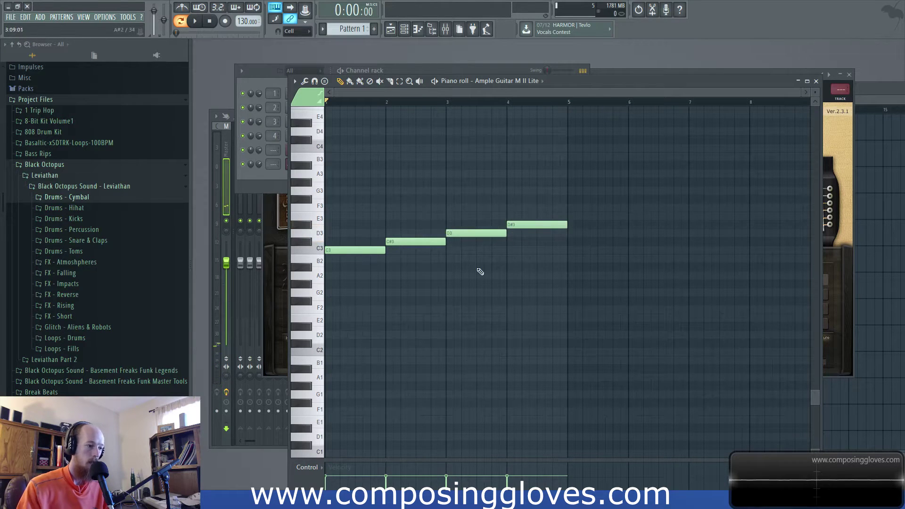
Step: Play the start of the guitar pattern to hear the strum and chord notes together
key(Tab)
key(Tab)
key(Tab)
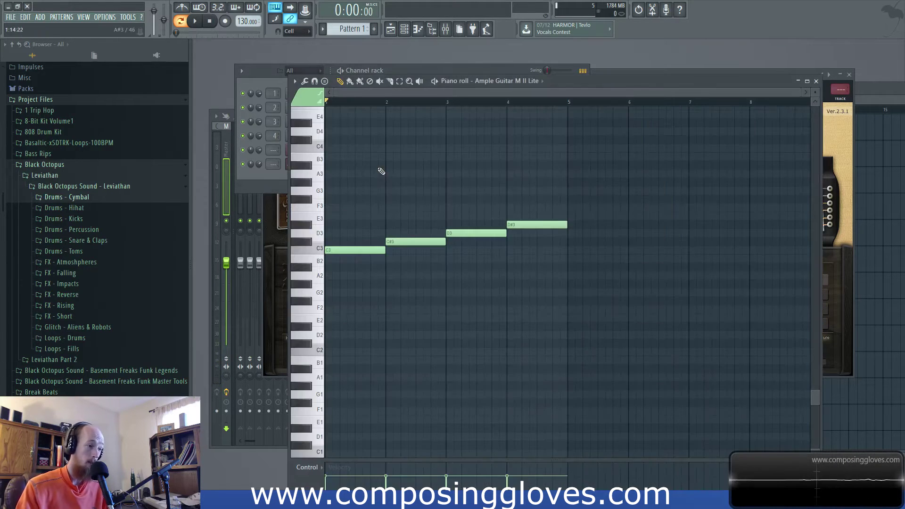
scroll(431, 186, up, 5)
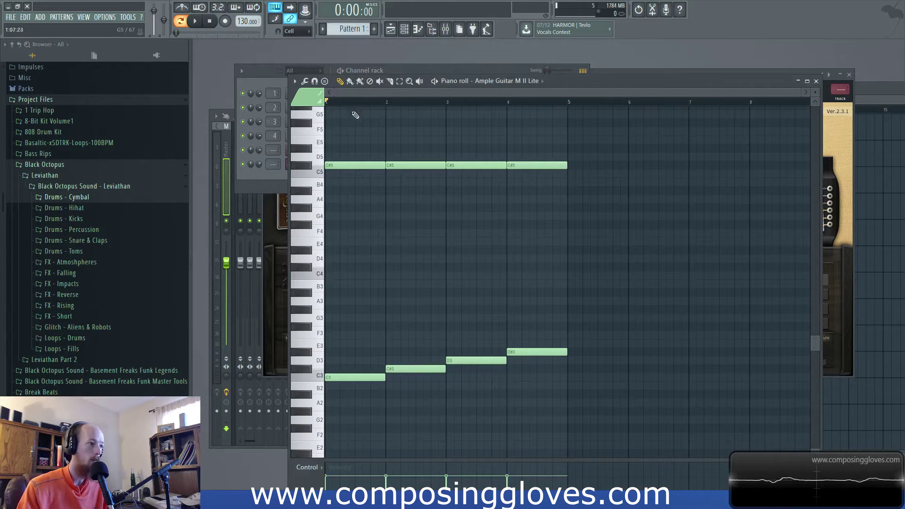
key(space)
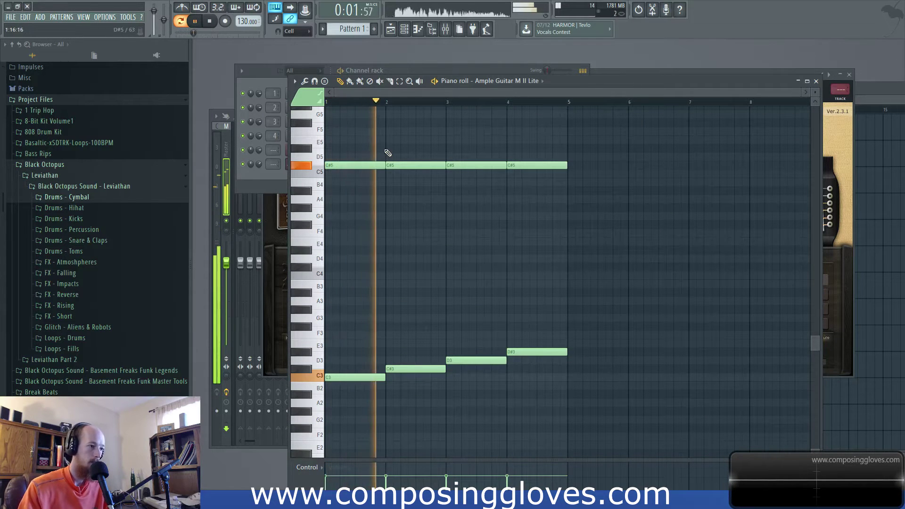
key(space)
Step: Lower the project tempo to 92 BPM while playing the guitar pattern
drag(248, 21, 248, 43)
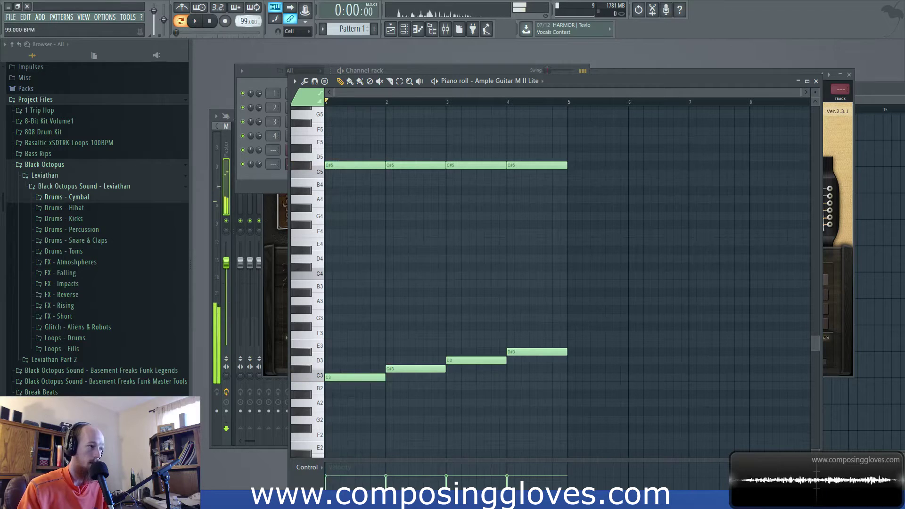
key(space)
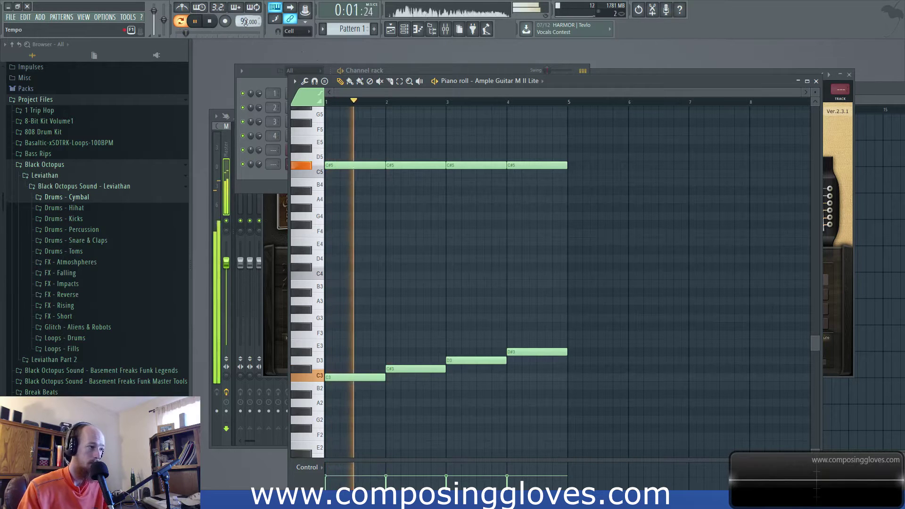
scroll(245, 22, down, 1)
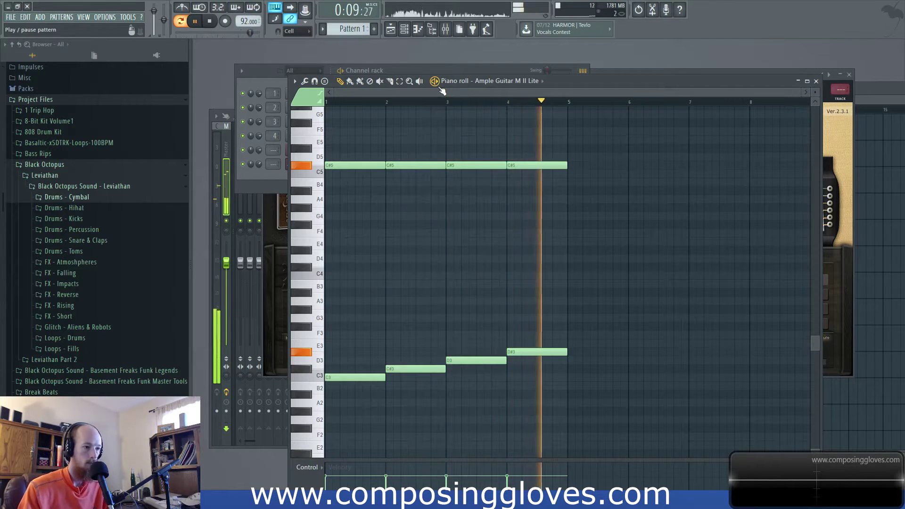
key(space)
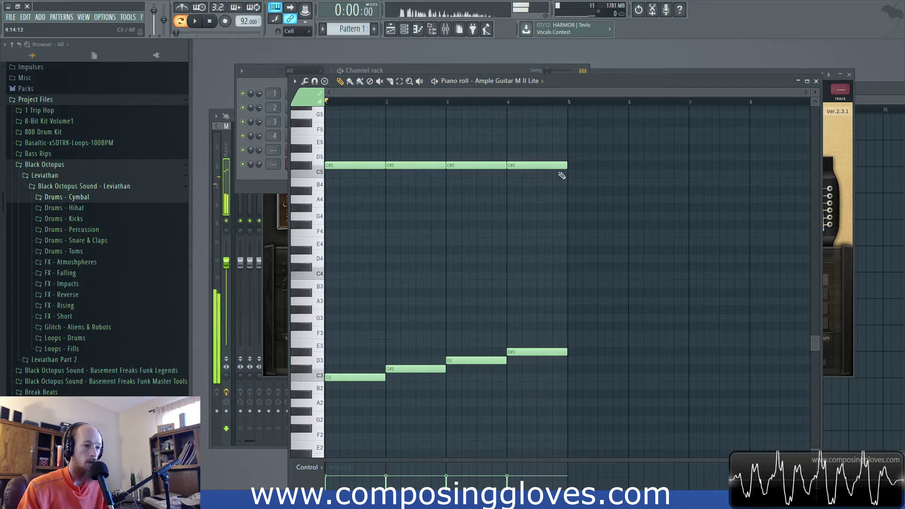
Step: Check the guitar's Strummer page beside its piano roll and return to the notes
drag(660, 81, 438, 124)
click(712, 74)
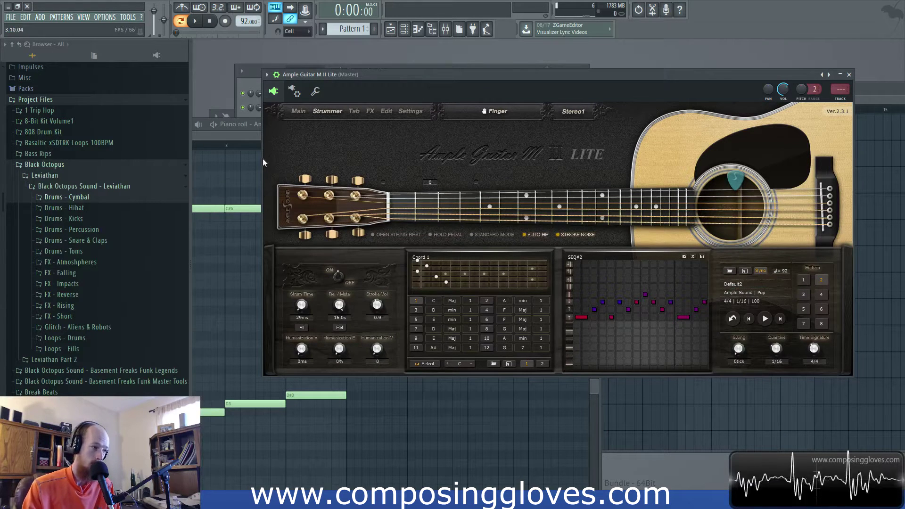
click(235, 142)
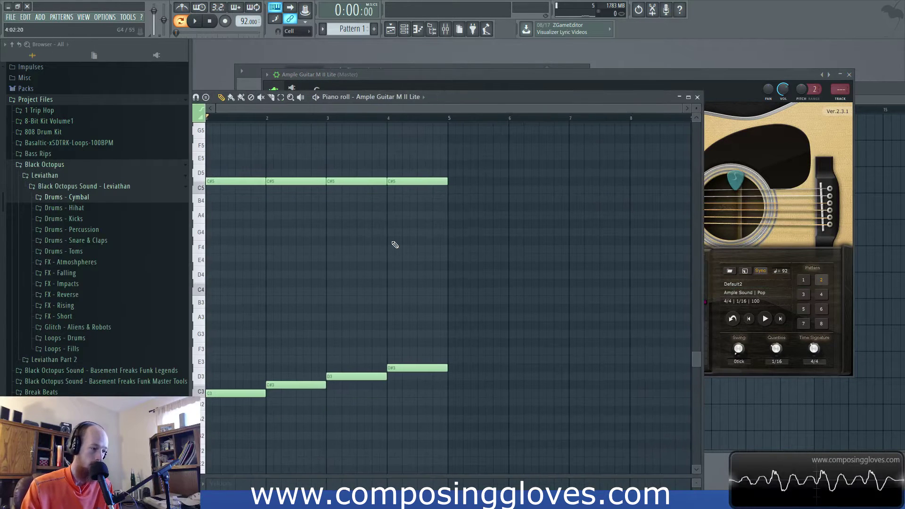
Step: Try bar 4's low note at F#3, play the pattern, and put the note back on D#3
drag(413, 367, 411, 343)
scroll(411, 342, down, 3)
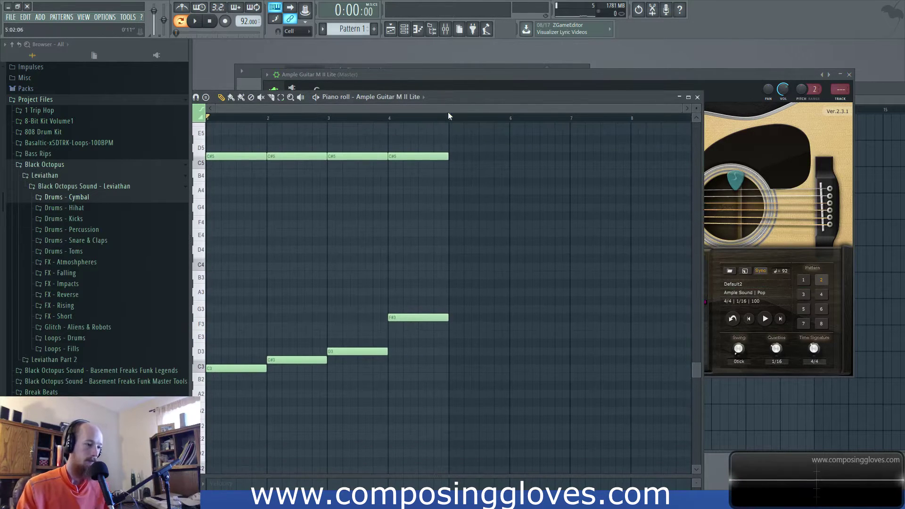
drag(516, 96, 542, 81)
click(502, 89)
key(space)
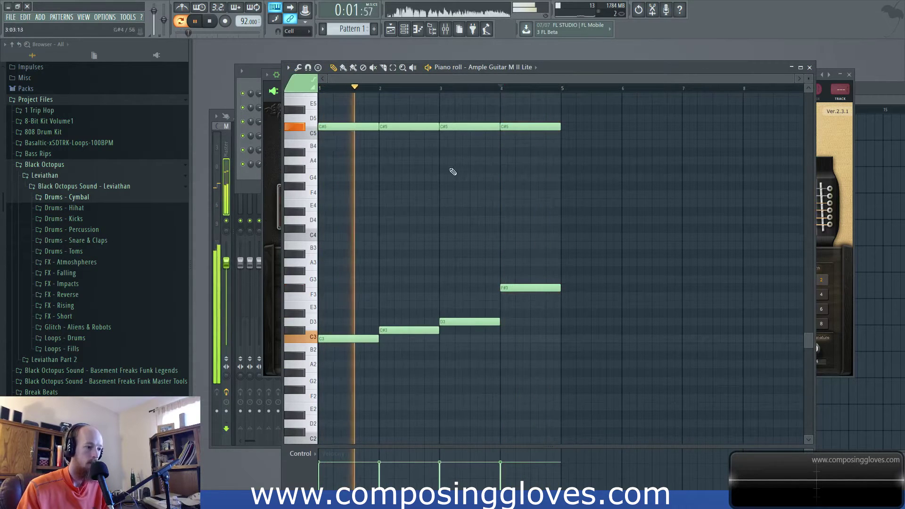
key(space)
drag(509, 288, 515, 313)
Step: Move bar 4's C#5 note up to F#5 and play the guitar pattern
scroll(521, 213, up, 3)
drag(511, 177, 516, 134)
click(441, 88)
key(space)
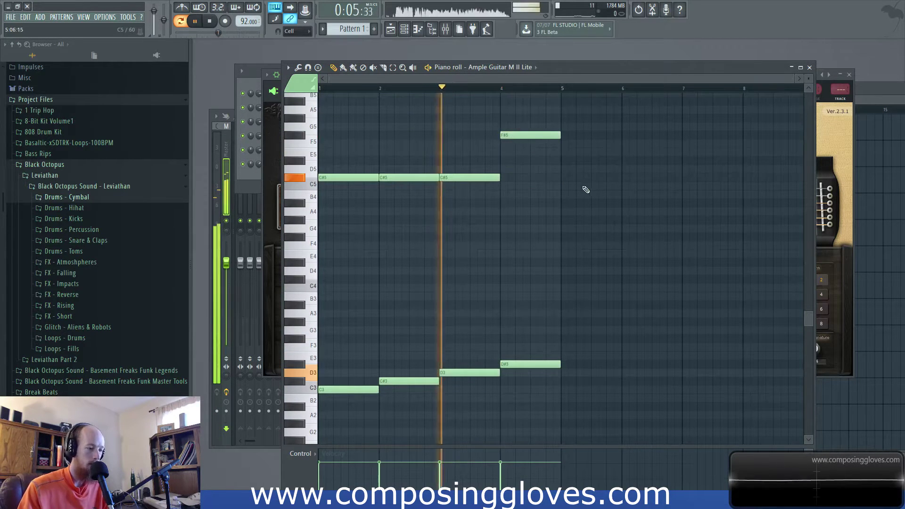
scroll(543, 248, up, 2)
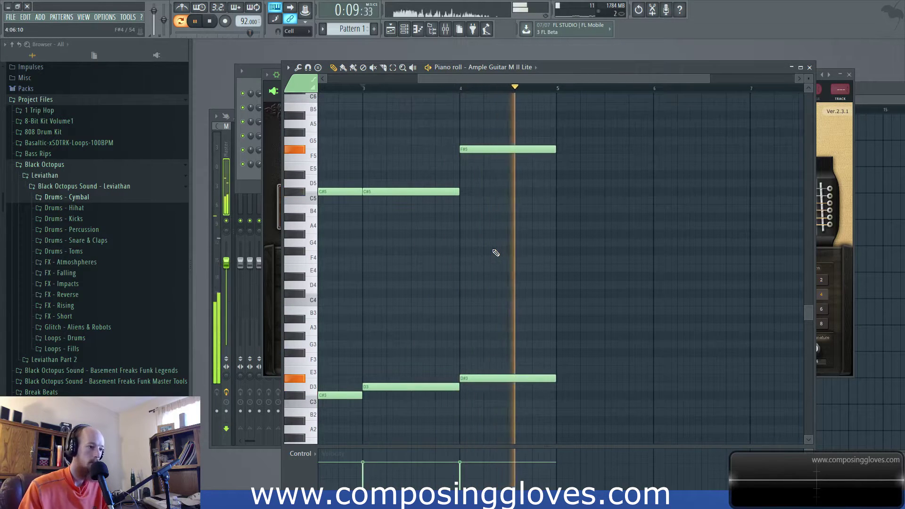
key(space)
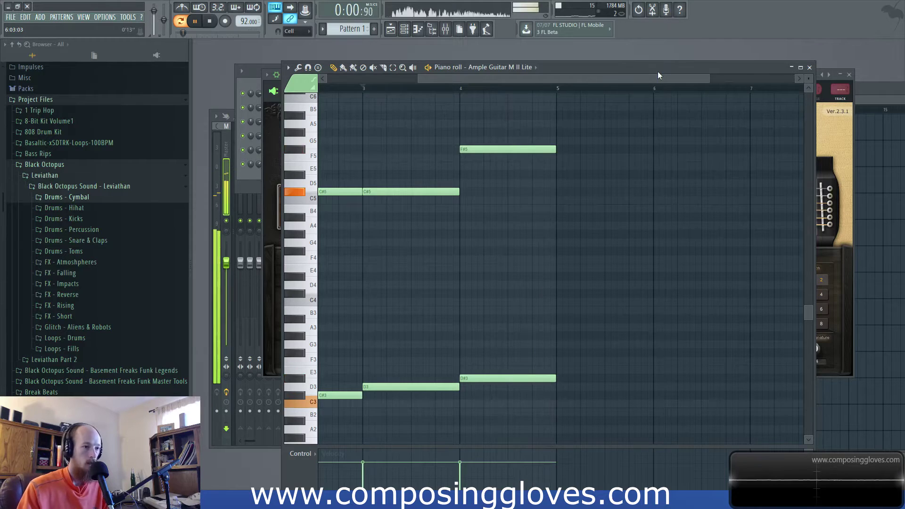
drag(658, 72, 635, 76)
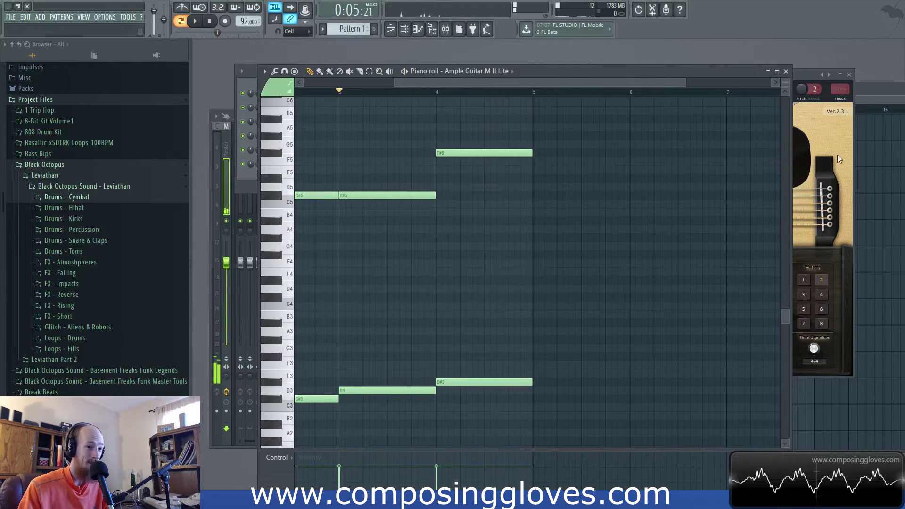
Step: Look at the keyboard's sequence key labels on the guitar's Main page and bring the Channel rack forward
click(844, 133)
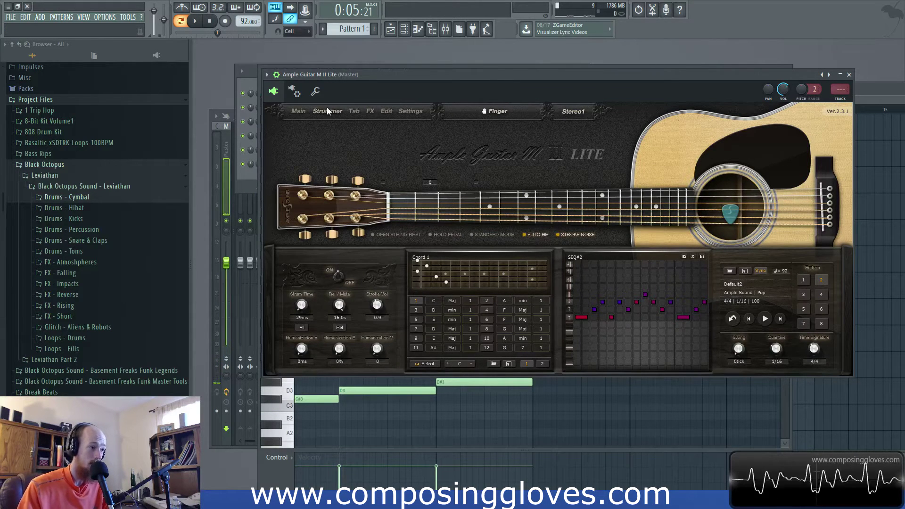
click(299, 109)
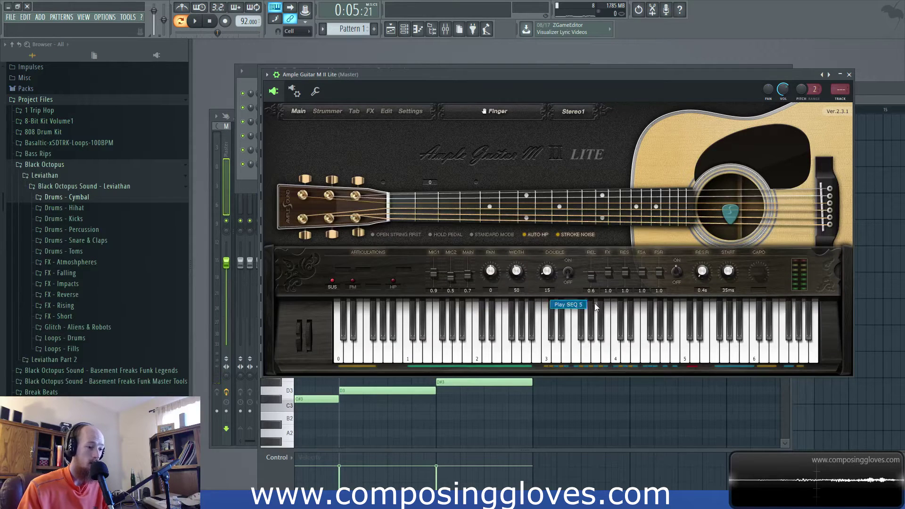
click(247, 179)
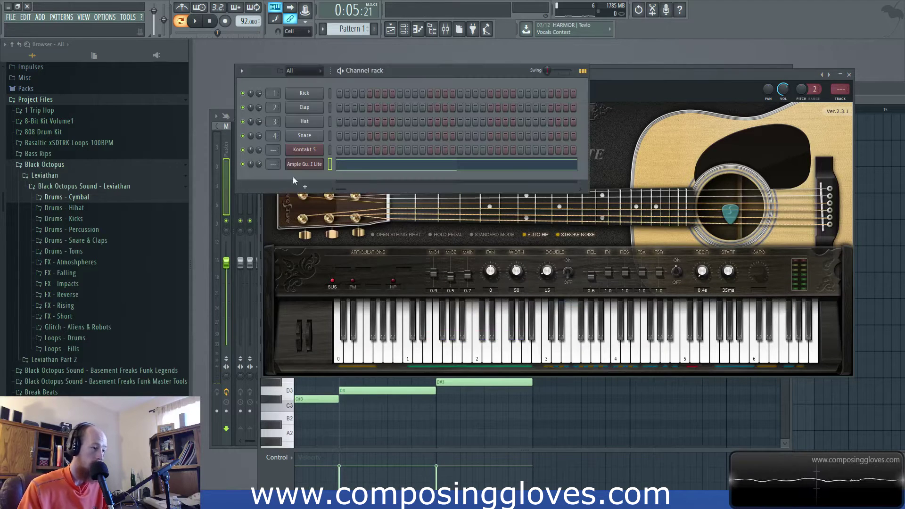
Step: Open Kontakt 5 and remove the Bass Clarinet instrument from its rack
click(319, 152)
drag(555, 50, 452, 40)
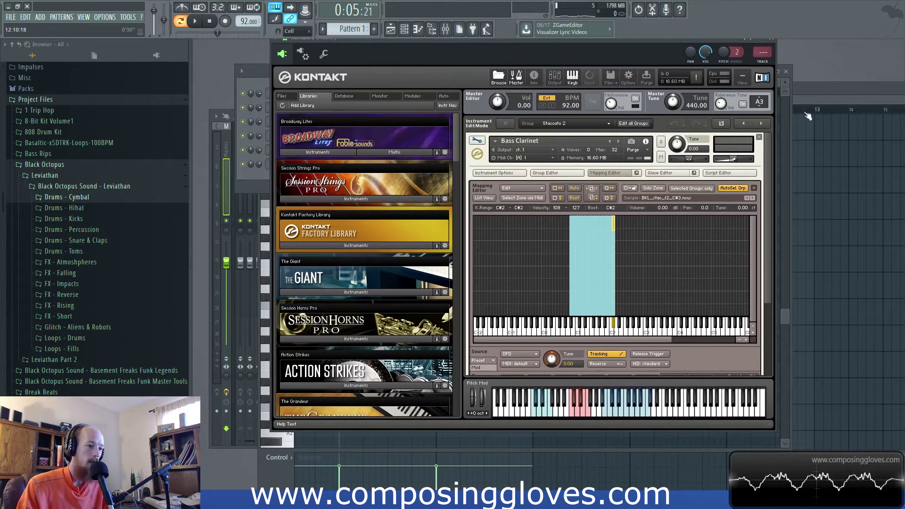
click(478, 142)
click(759, 137)
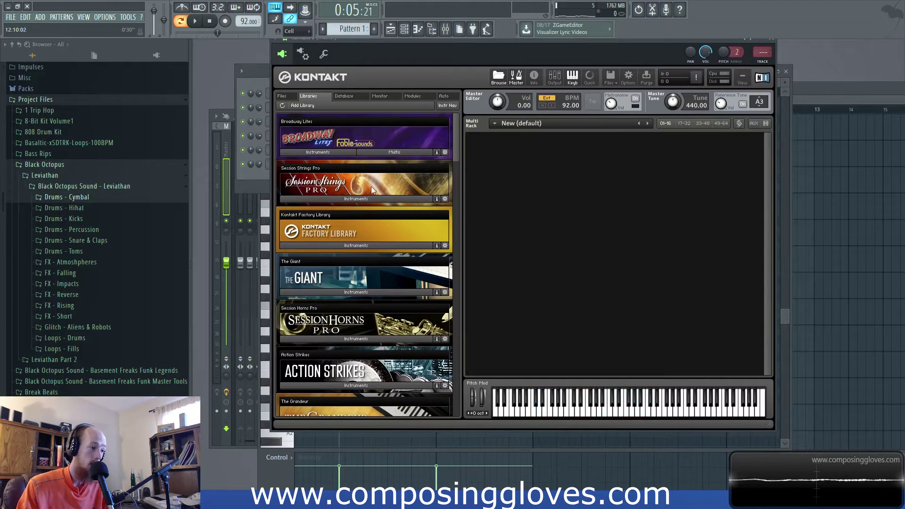
Step: Load Sections 1 and 2 Ensemble Animator from the Session Strings Pro library and reposition the Kontakt window
click(356, 199)
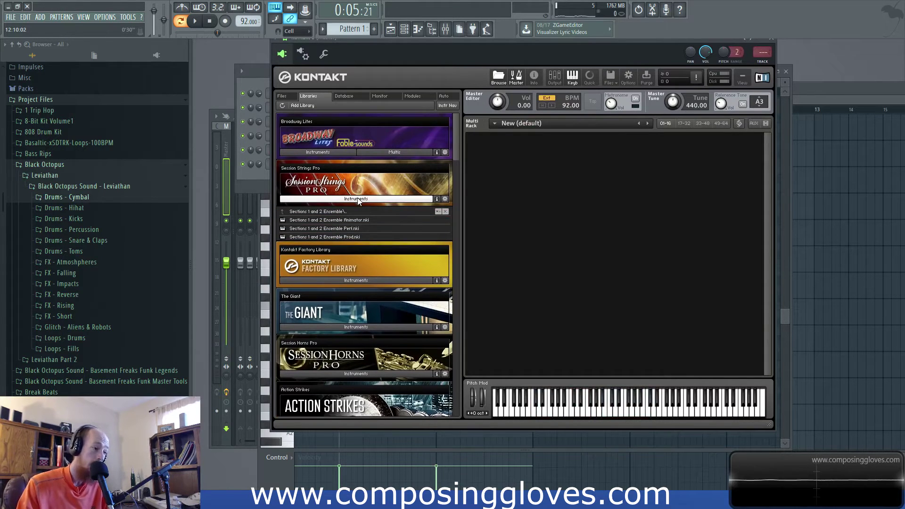
double_click(330, 220)
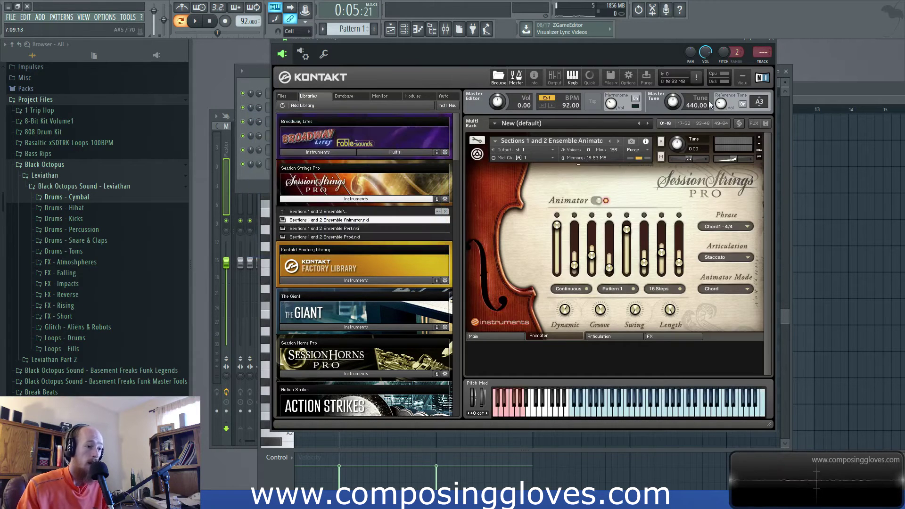
drag(564, 39, 532, 62)
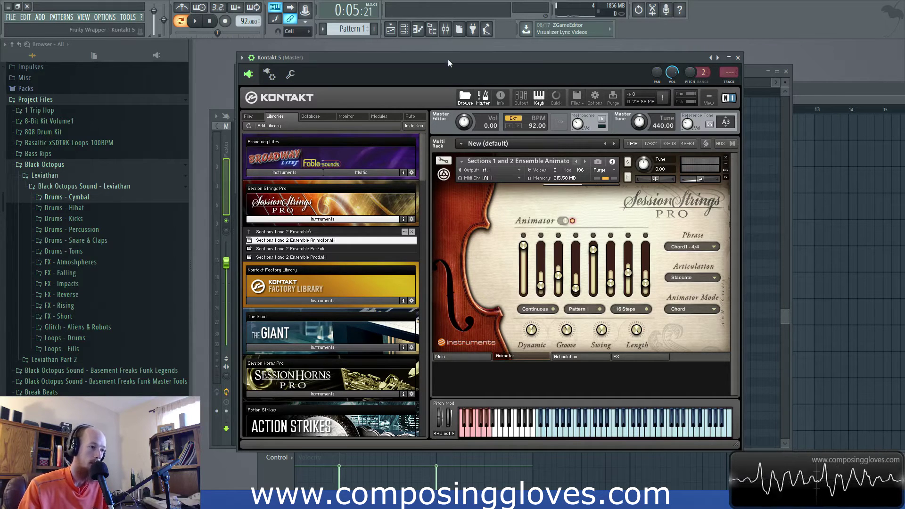
drag(448, 59, 535, 66)
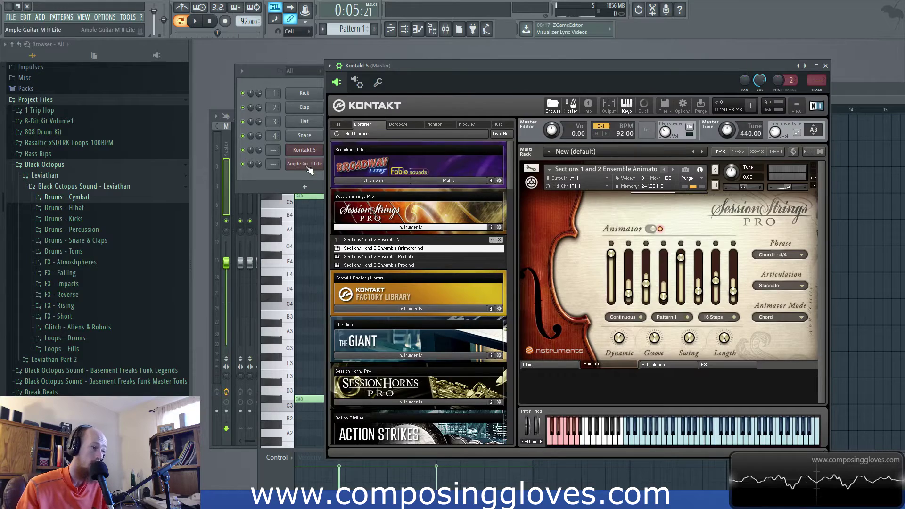
Step: Look over Kontakt 5's piano roll and the guitar's chord list on the Strummer page
click(308, 168)
click(244, 179)
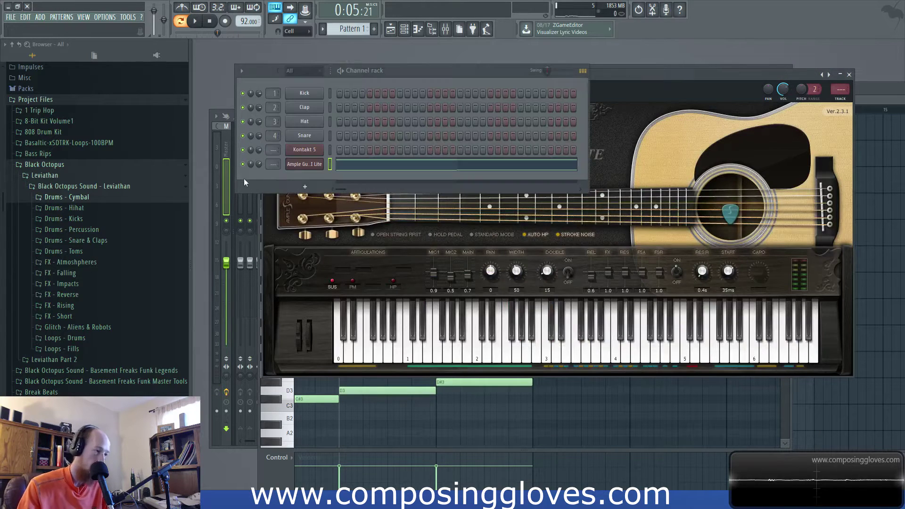
right_click(321, 149)
click(333, 150)
scroll(326, 264, up, 3)
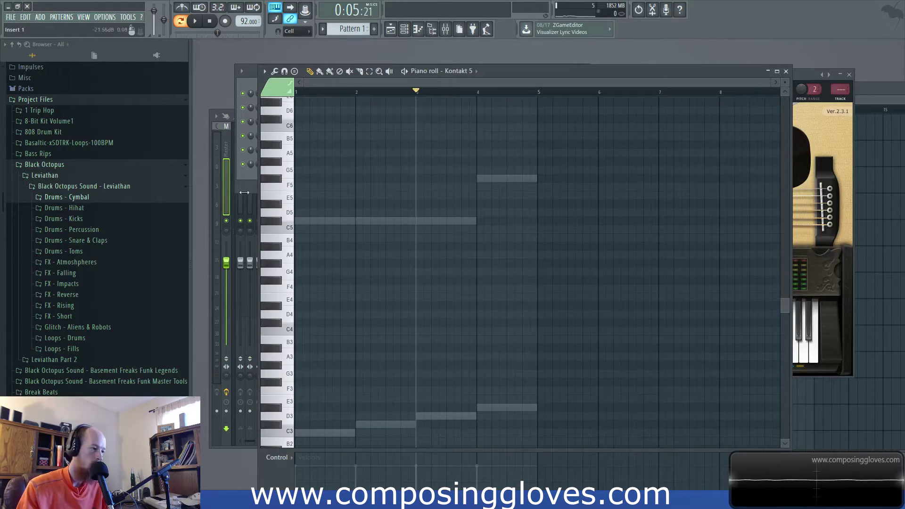
click(250, 178)
click(304, 163)
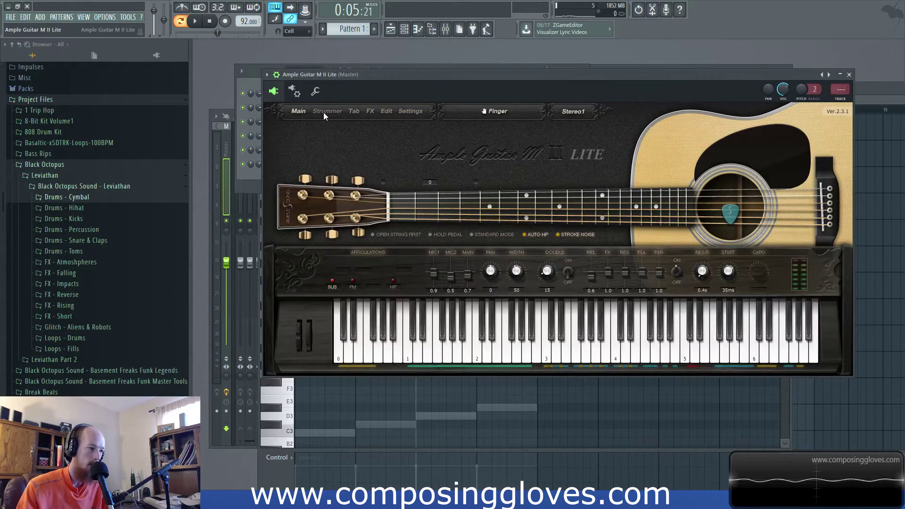
click(326, 111)
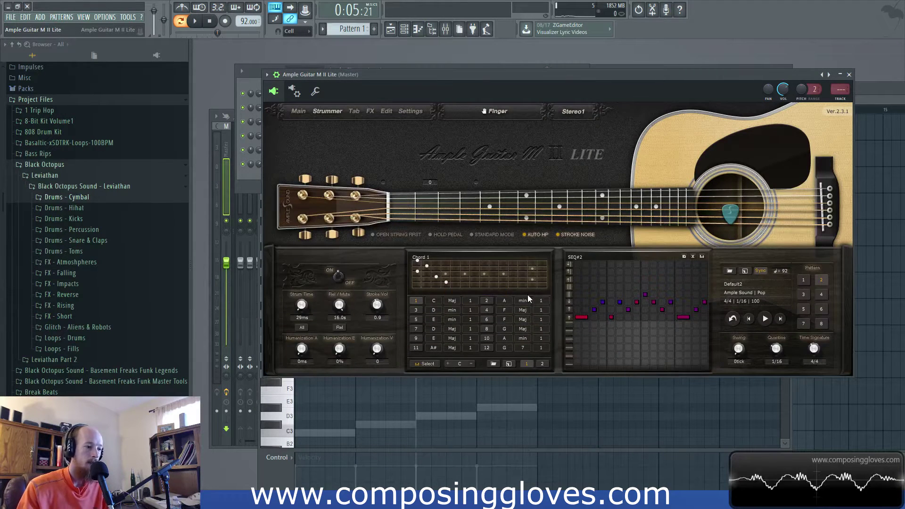
Step: Draw one-bar notes C5, A4, D5 and F4 across bars 1 to 4 in Kontakt 5's piano roll
click(245, 176)
right_click(305, 150)
click(309, 156)
right_click(309, 156)
click(366, 150)
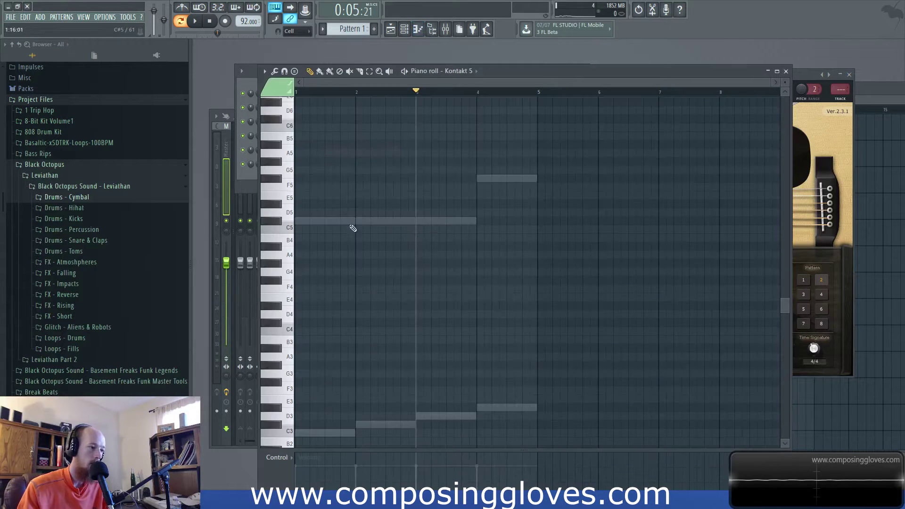
click(310, 230)
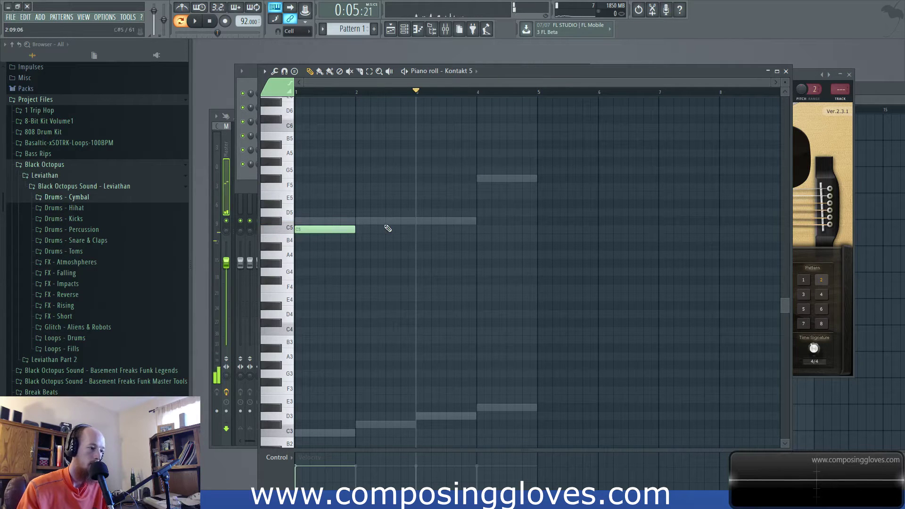
click(361, 255)
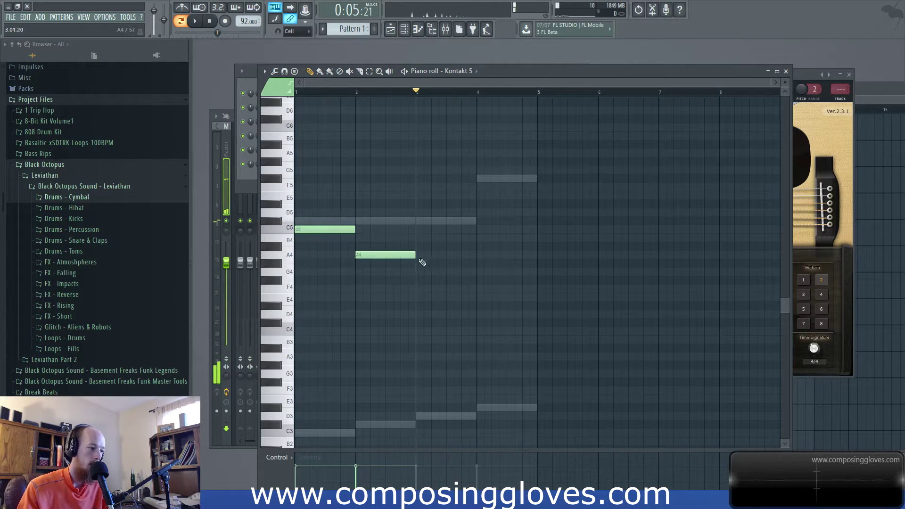
click(421, 213)
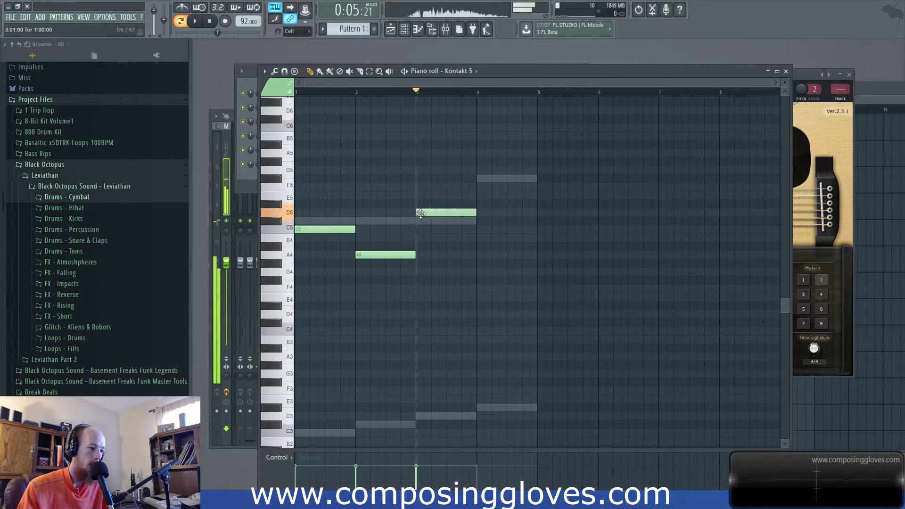
click(484, 288)
Step: Move all four Kontakt 5 notes up one octave and play the result
drag(379, 222, 445, 198)
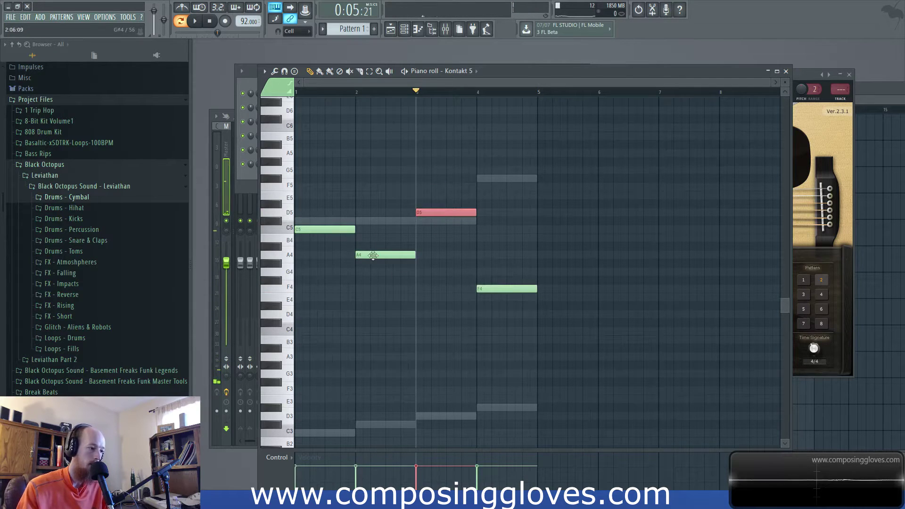
scroll(370, 255, up, 2)
key(ctrl+a)
drag(357, 307, 357, 205)
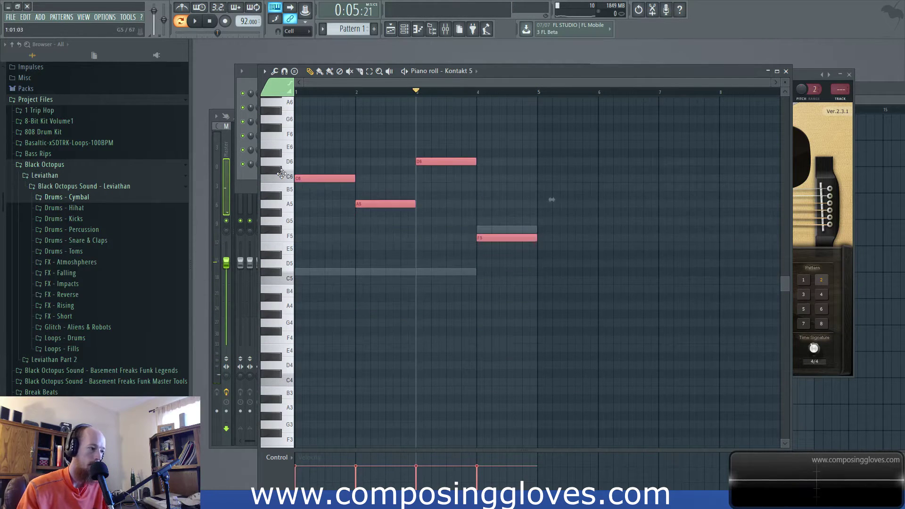
key(space)
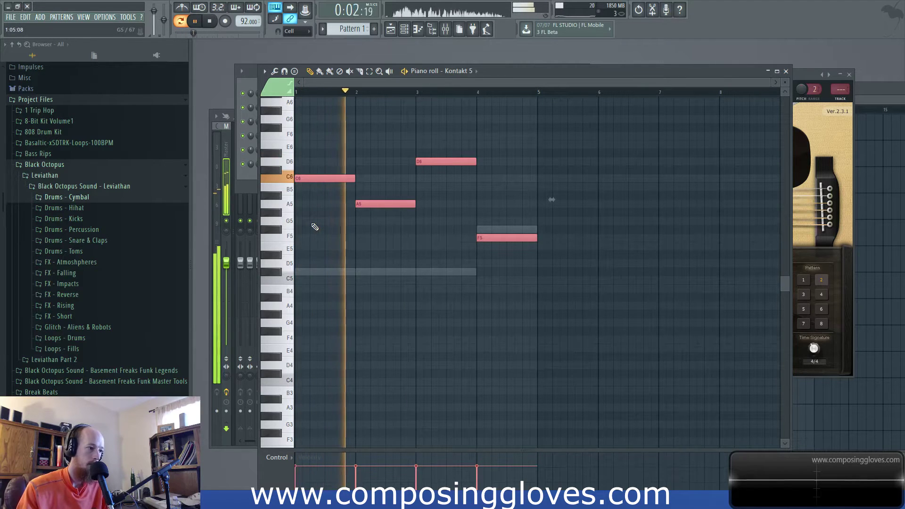
key(space)
Step: Add a lower string part with a two-bar C5 from bar 1 and a one-bar D5 in bar 3
scroll(324, 245, up, 1)
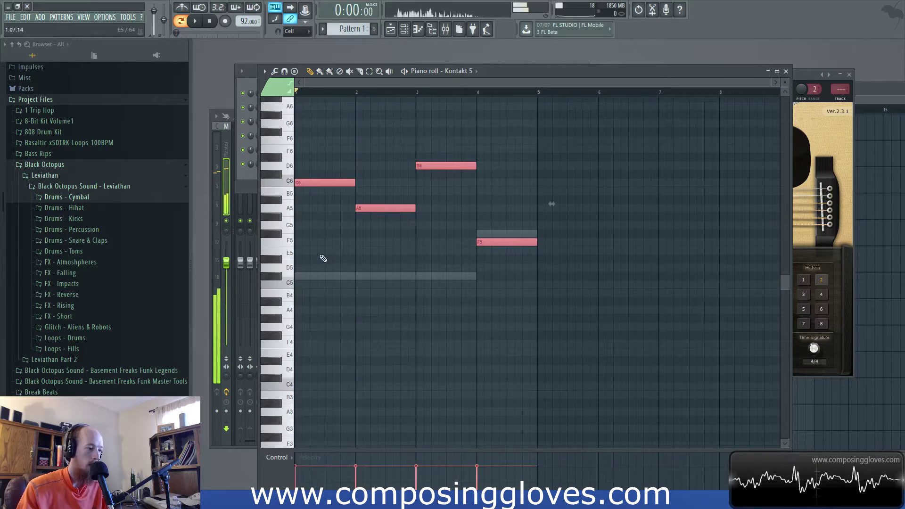
click(307, 285)
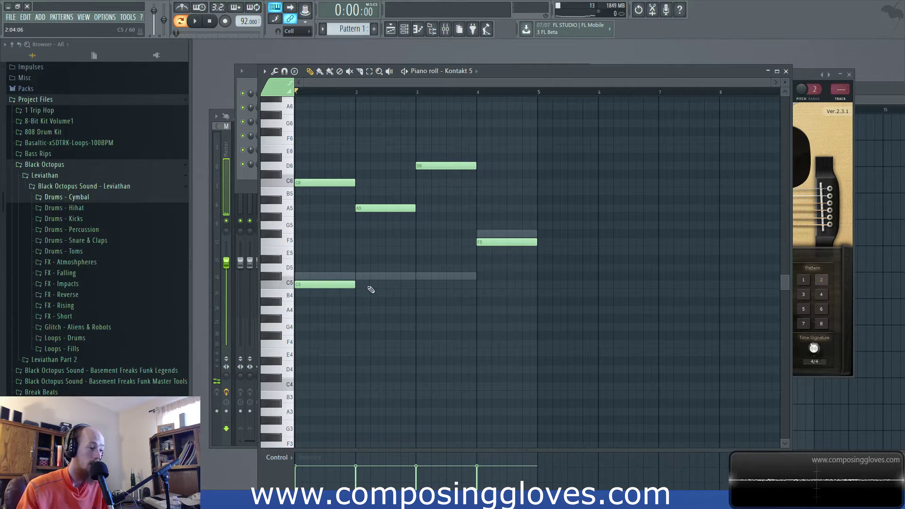
drag(356, 284, 415, 282)
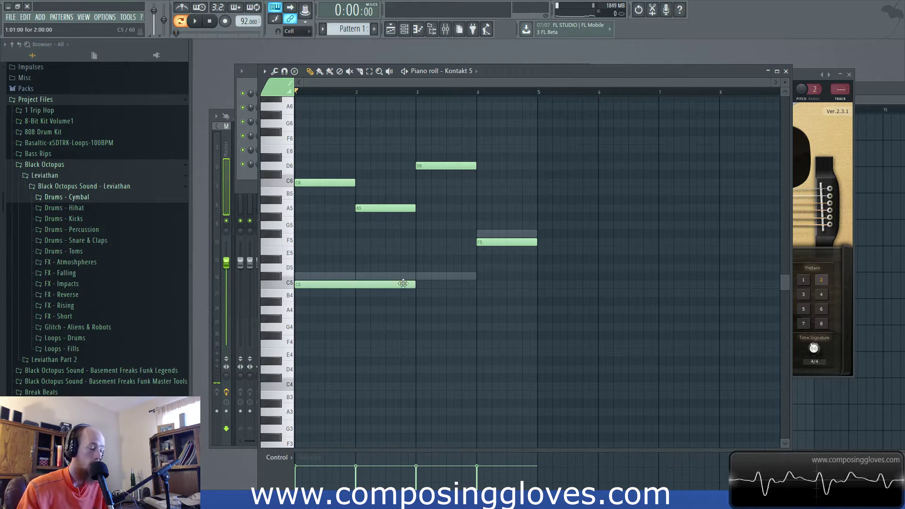
click(423, 277)
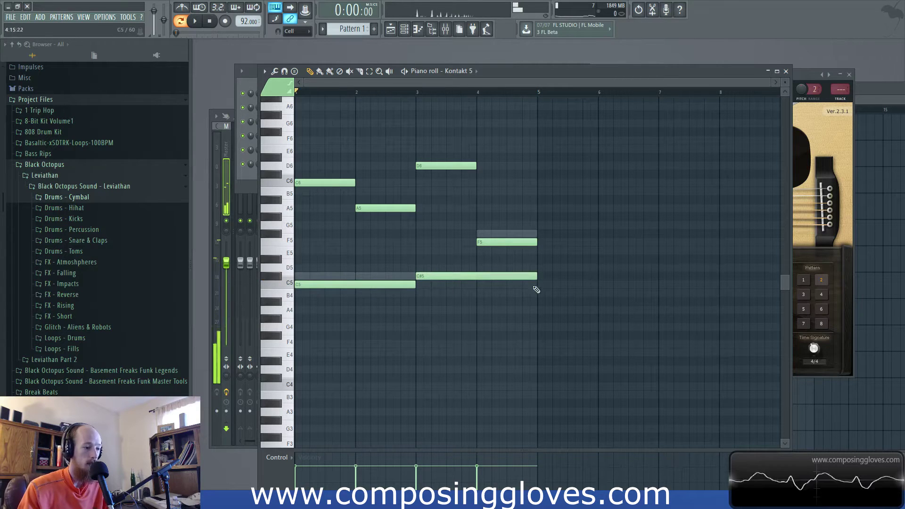
drag(534, 279, 463, 266)
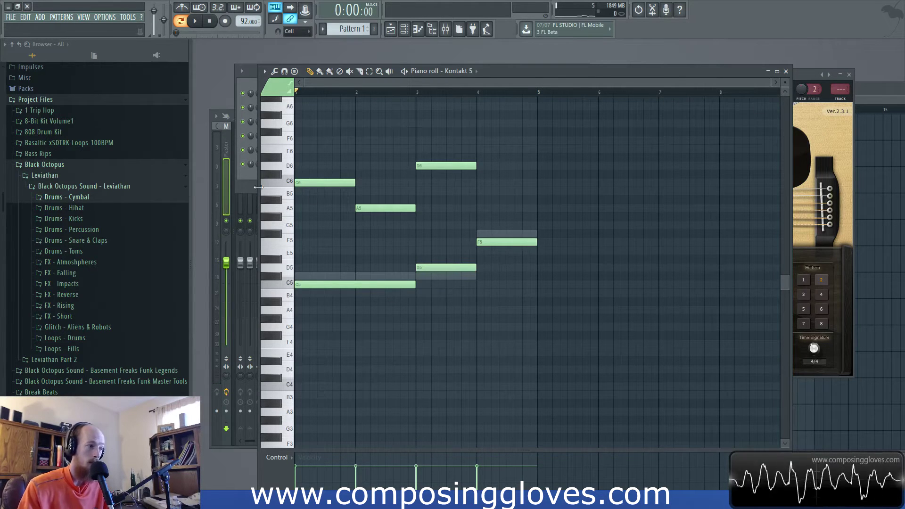
Step: Check the guitar's chords, the Session Strings Pro Animator and the guitar's piano roll against Kontakt 5's notes
click(243, 182)
click(315, 165)
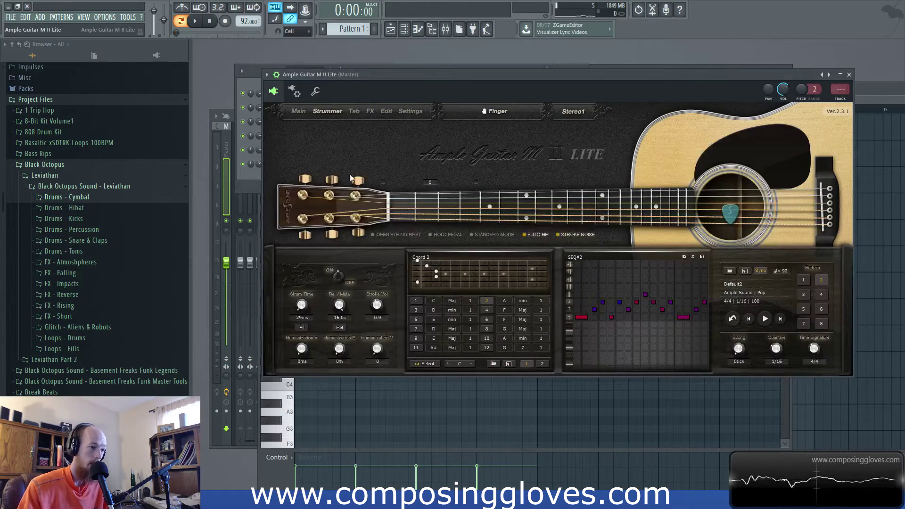
click(246, 143)
click(304, 150)
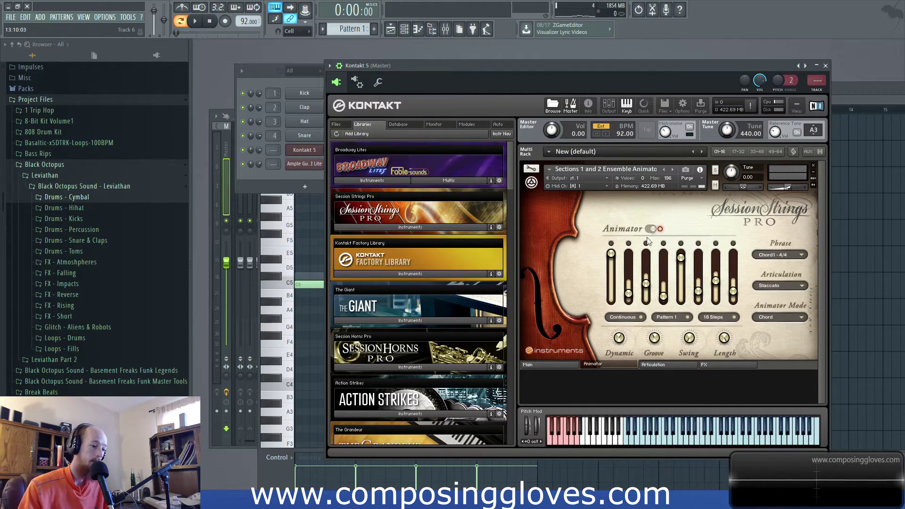
click(257, 180)
click(425, 163)
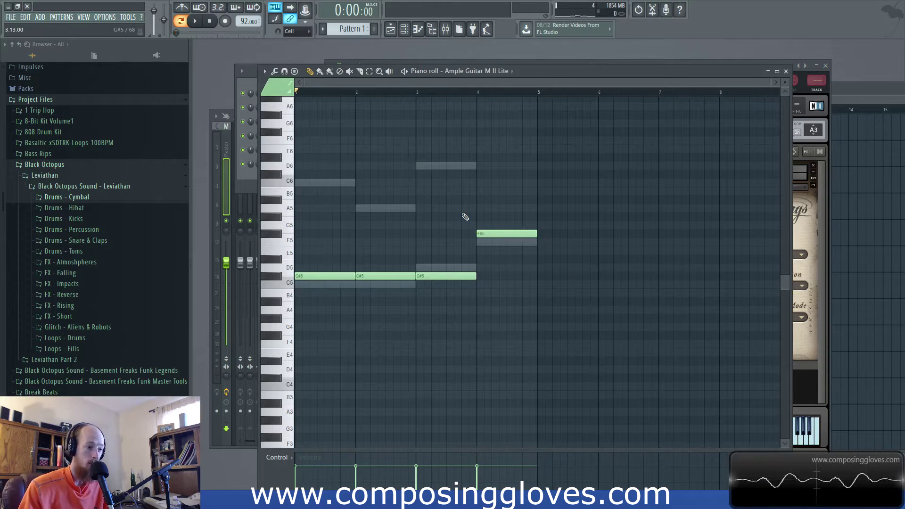
double_click(379, 210)
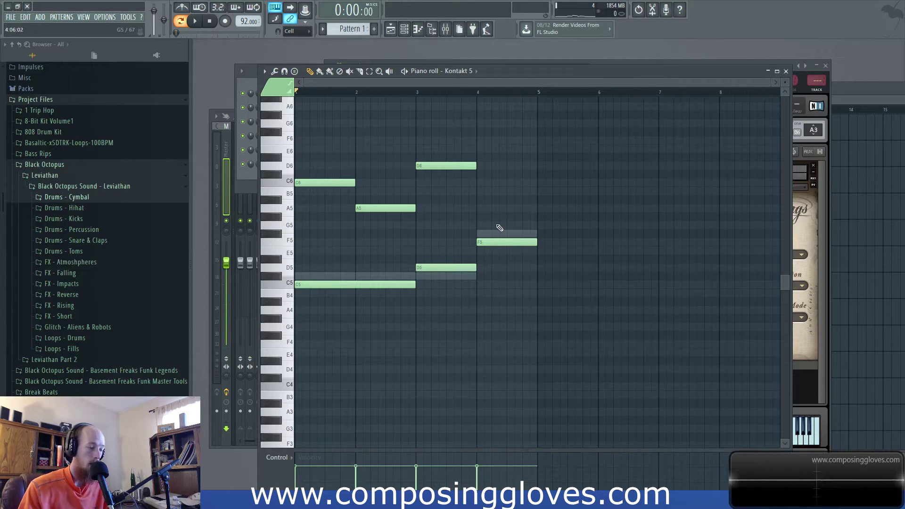
Step: Move the D6 note in bar 3 down to F#5, add a one-bar C6 in bar 4 and play the pattern
click(434, 169)
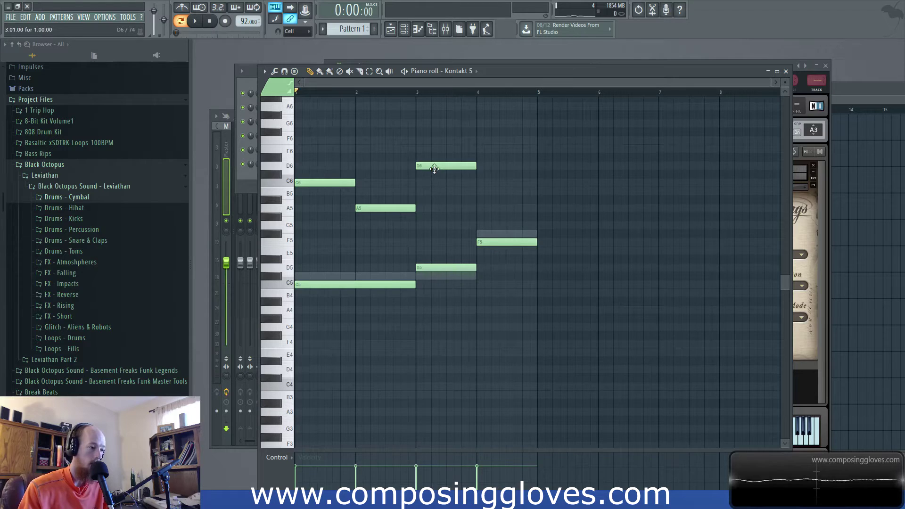
drag(435, 168, 434, 234)
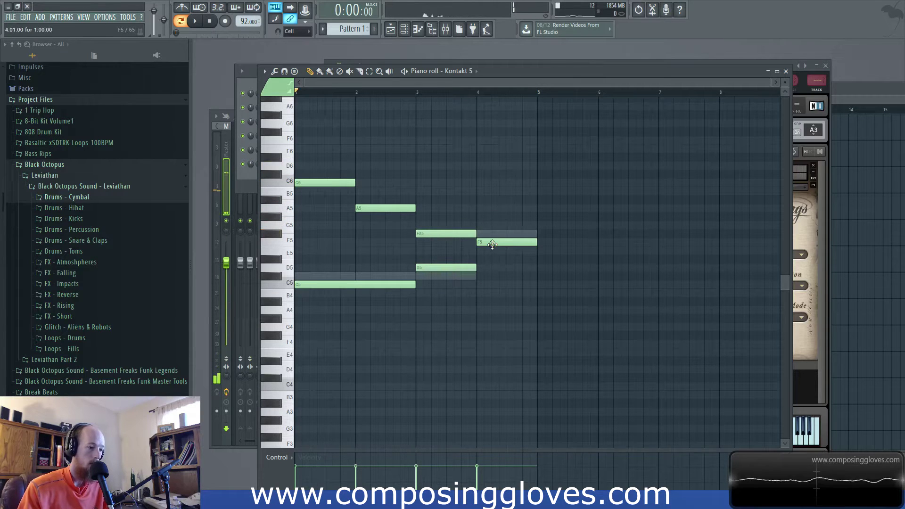
click(481, 183)
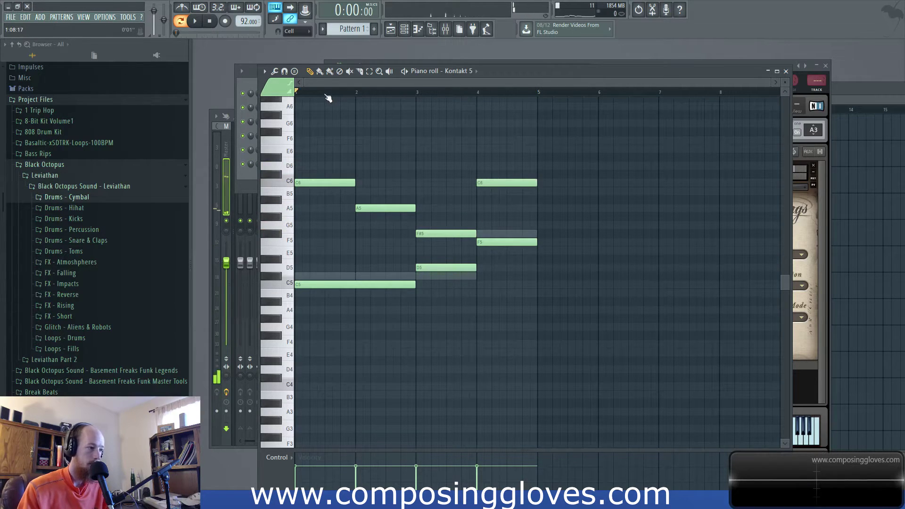
key(space)
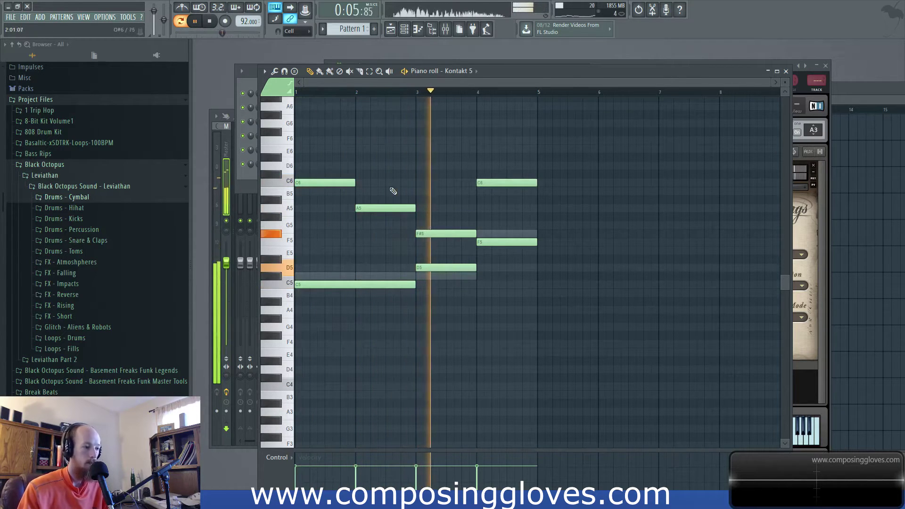
key(space)
Step: Lower the F#5 note in bar 3 to F5 and play the pattern from bar 3
drag(435, 234, 434, 243)
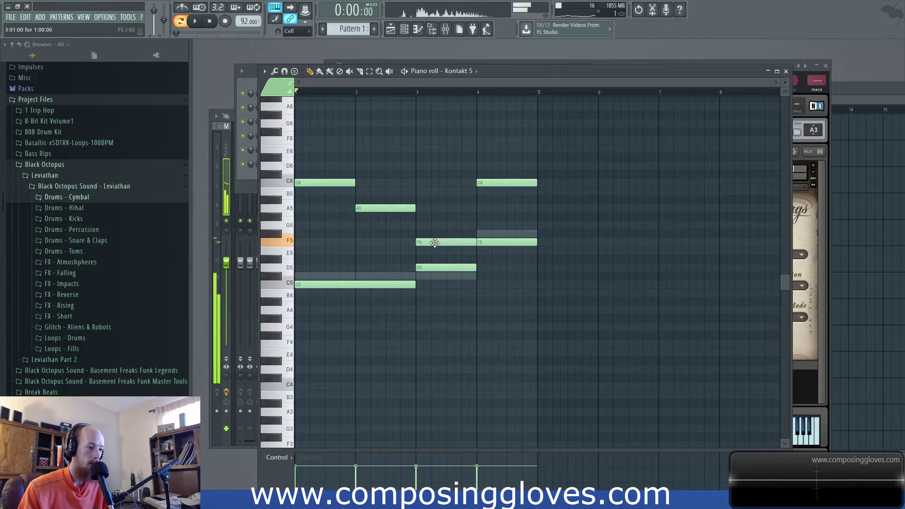
click(415, 91)
key(space)
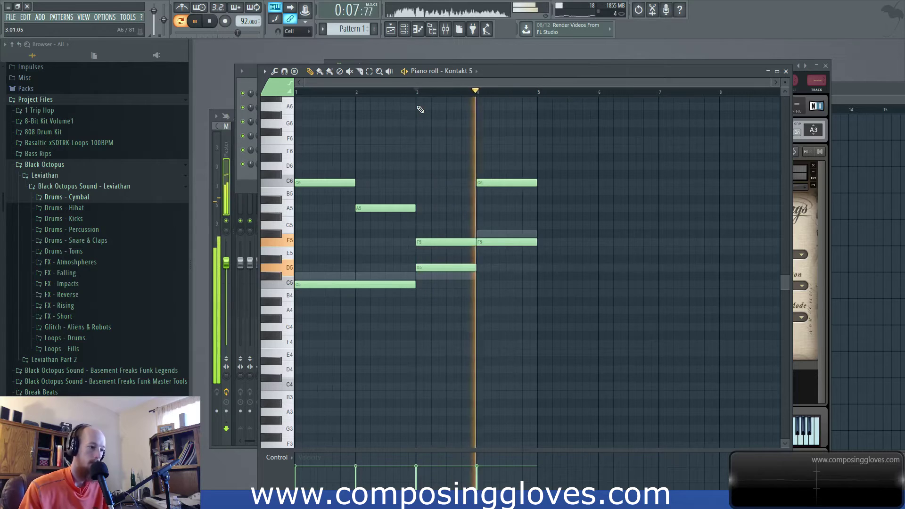
key(space)
Step: Shorten bar 4's C6 to half a bar, add a half-bar A5 and a quarter-bar F6 at the bar's end, and play the pattern
drag(536, 184, 504, 188)
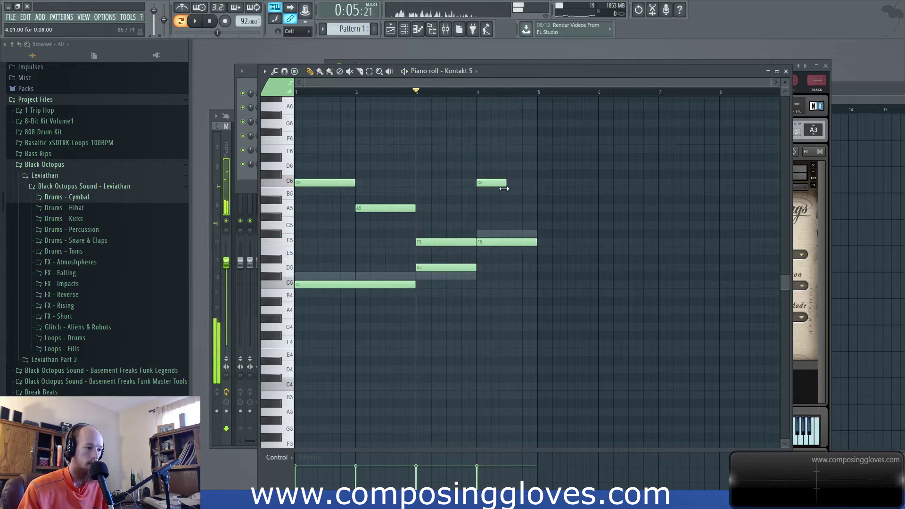
click(511, 208)
drag(526, 183, 537, 140)
key(space)
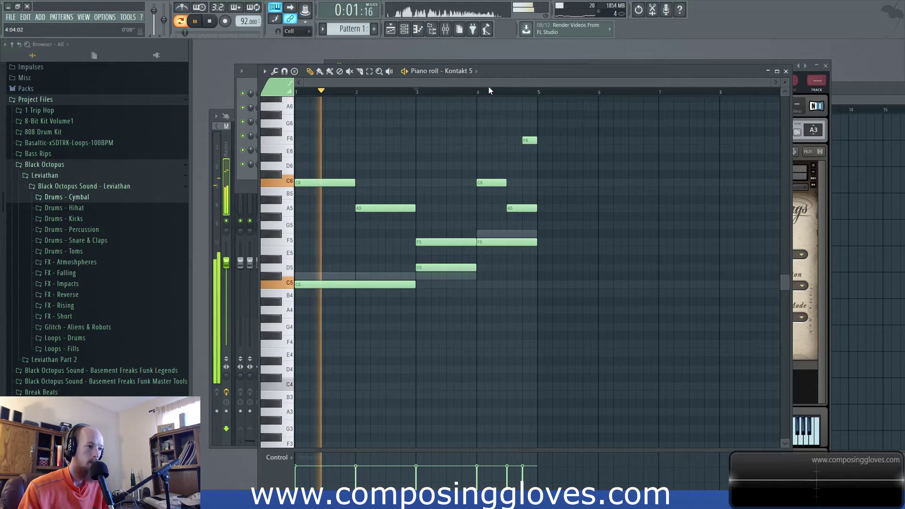
key(space)
Step: Place Pattern 1 on Track 1 of the Playlist at bar 1
key(F6)
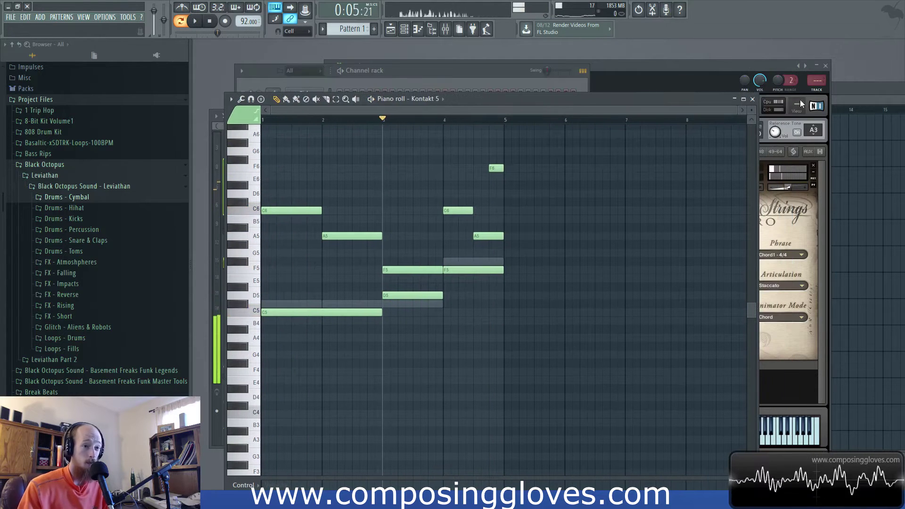
key(F5)
click(446, 136)
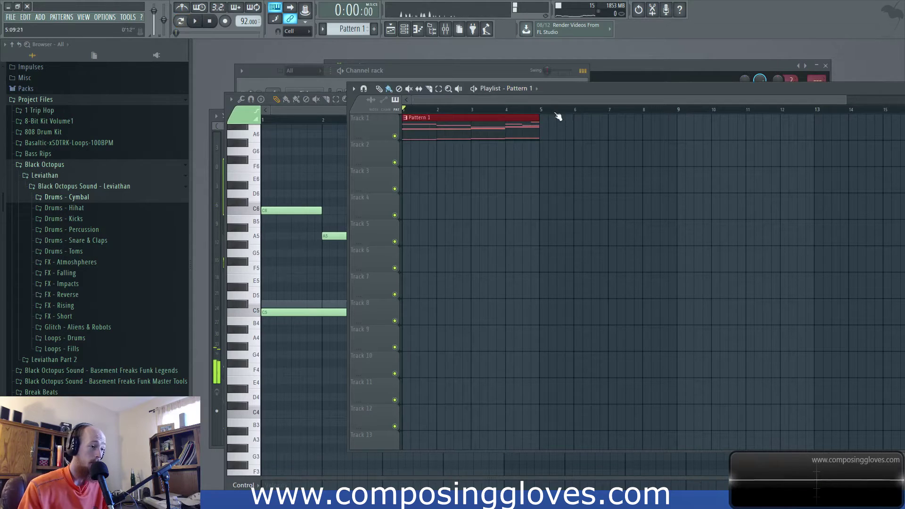
Step: Create an automation clip for Kontakt 5's volume multiplier
key(F6)
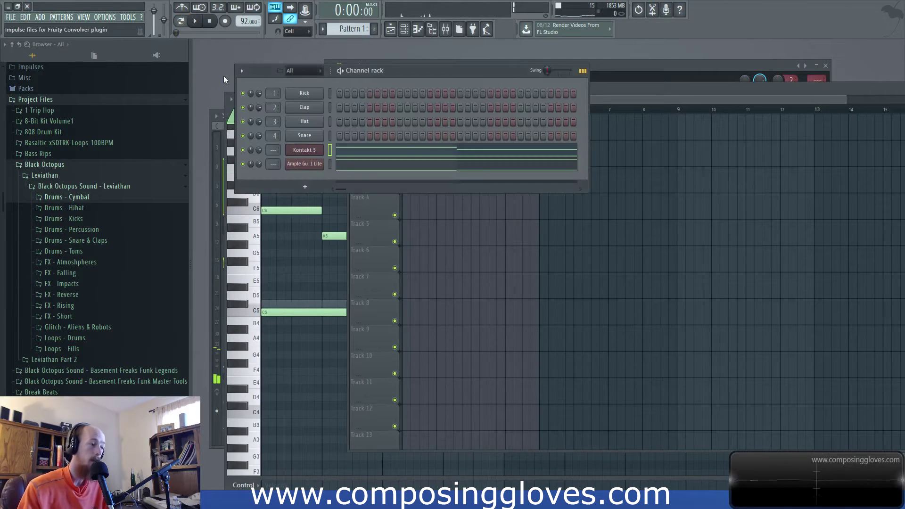
click(302, 151)
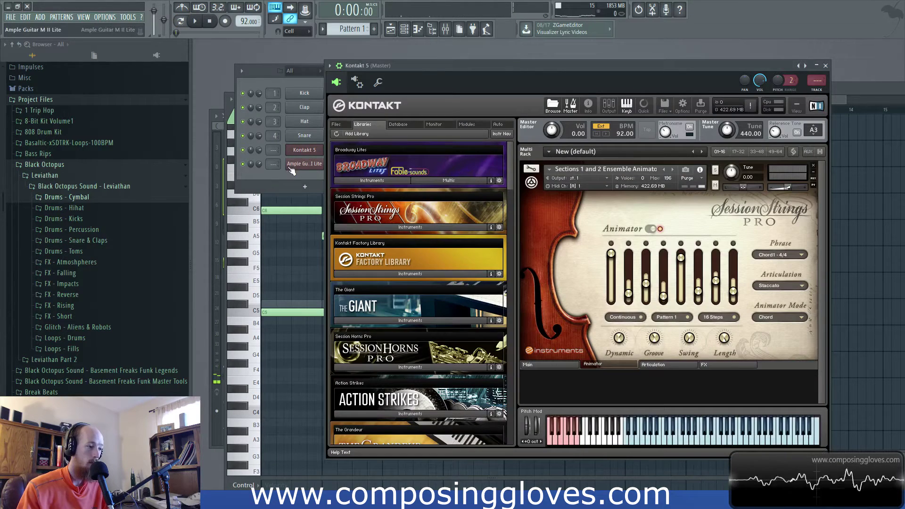
click(378, 84)
right_click(367, 119)
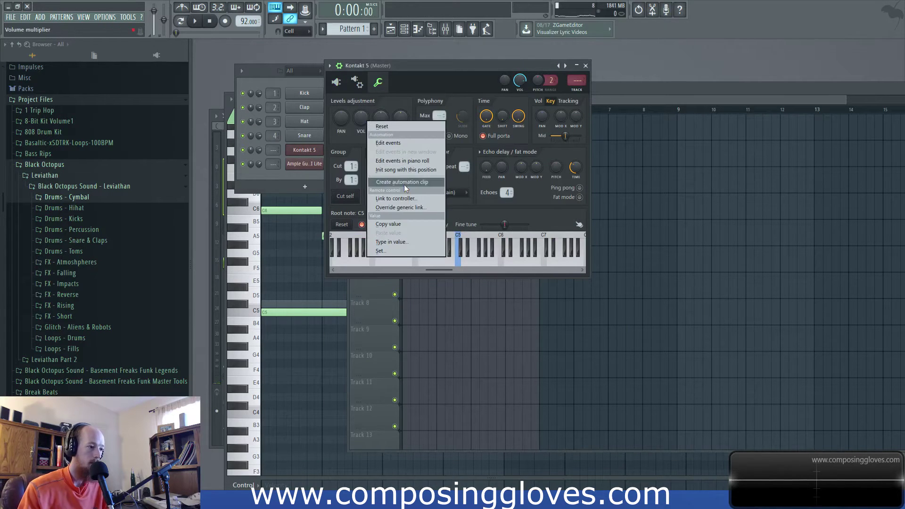
click(403, 183)
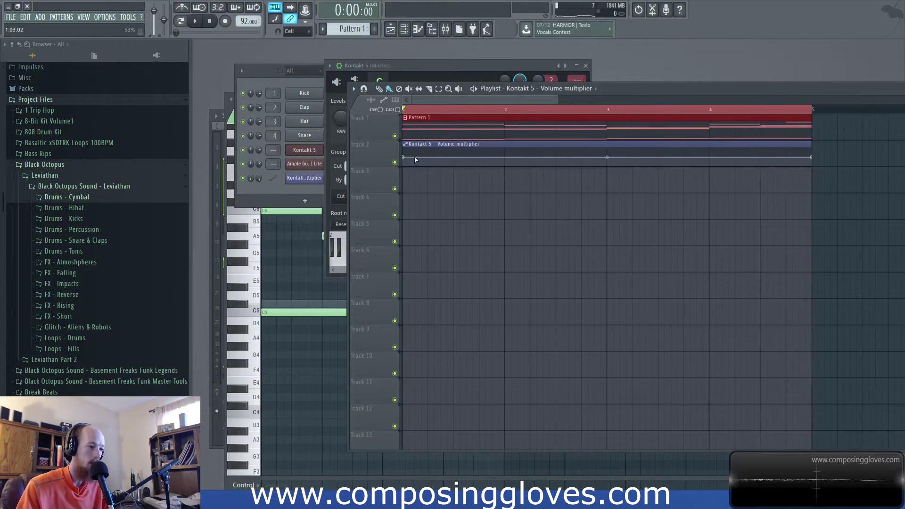
Step: Shape Kontakt 5's volume automation with points at bars 2 and 3, rising from the start to a peak at bar 3
right_click(492, 160)
drag(498, 160, 506, 154)
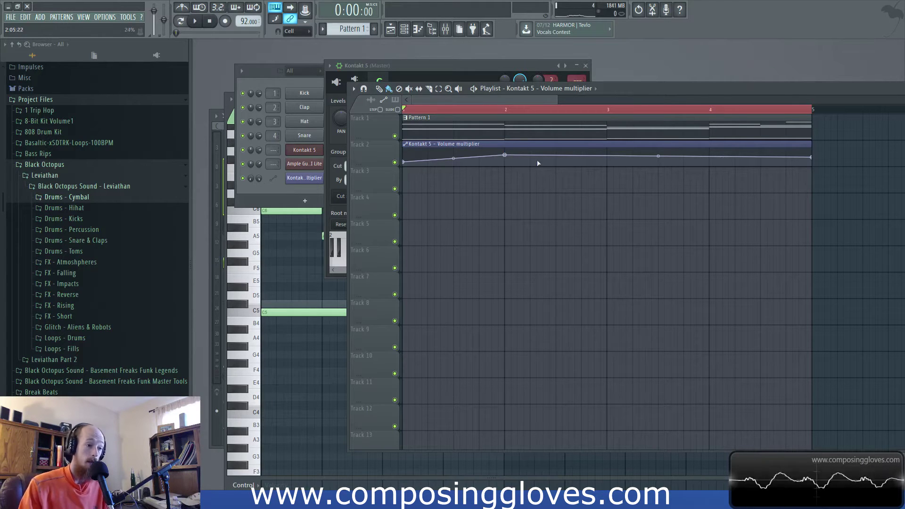
right_click(574, 162)
drag(574, 162, 610, 151)
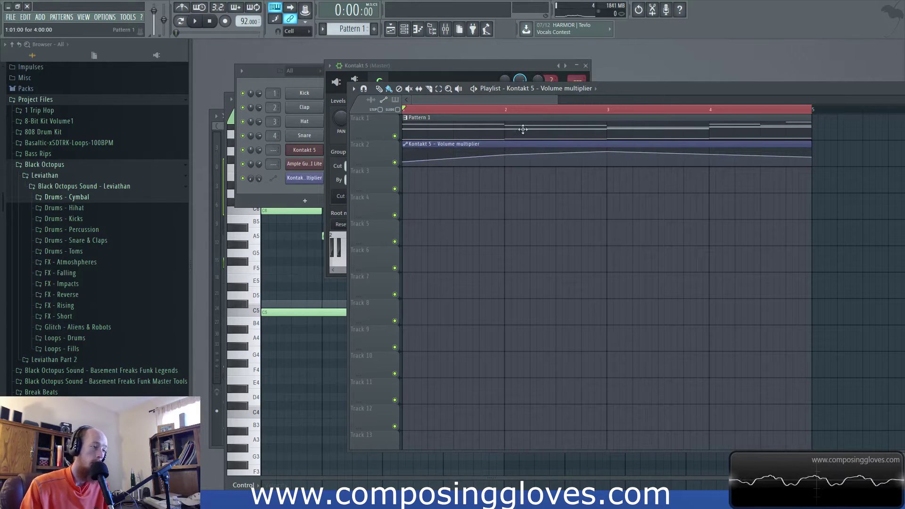
Step: Shift the Playlist window slightly, view the guitar's Strummer page and bring the Channel rack forward
drag(637, 90, 615, 89)
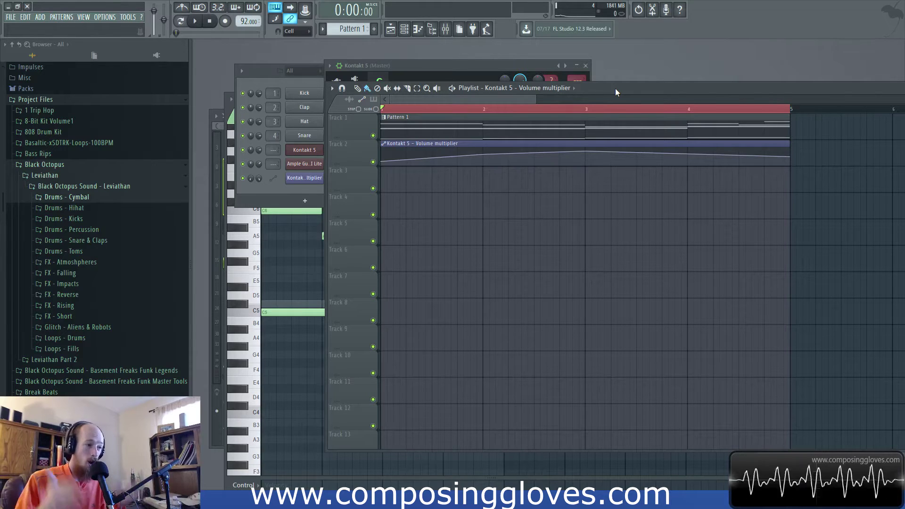
click(312, 163)
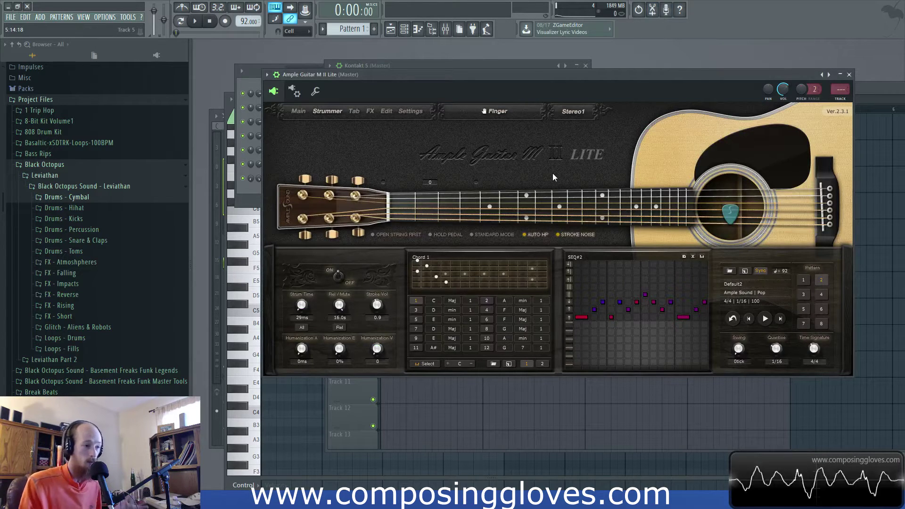
click(253, 195)
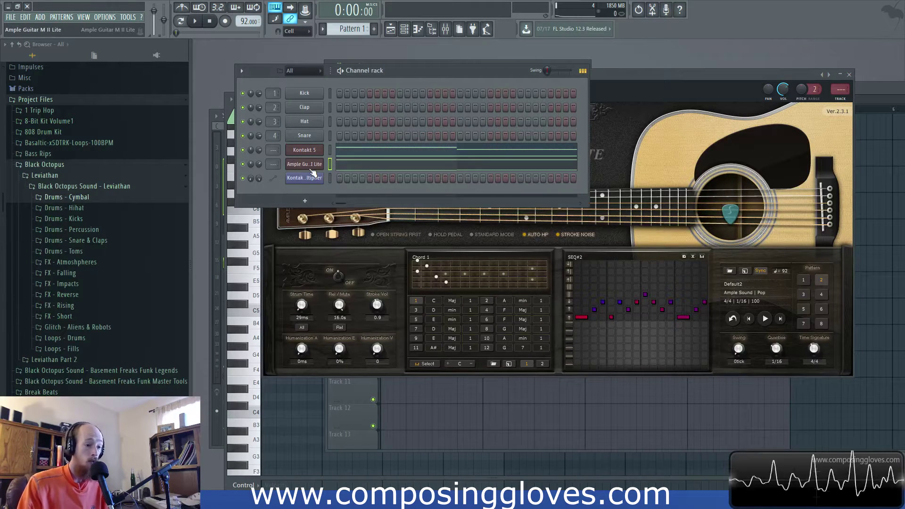
Step: Move the Ample Guitar window lower, bring the Playlist to the front and place the playhead just after bar 2
click(311, 169)
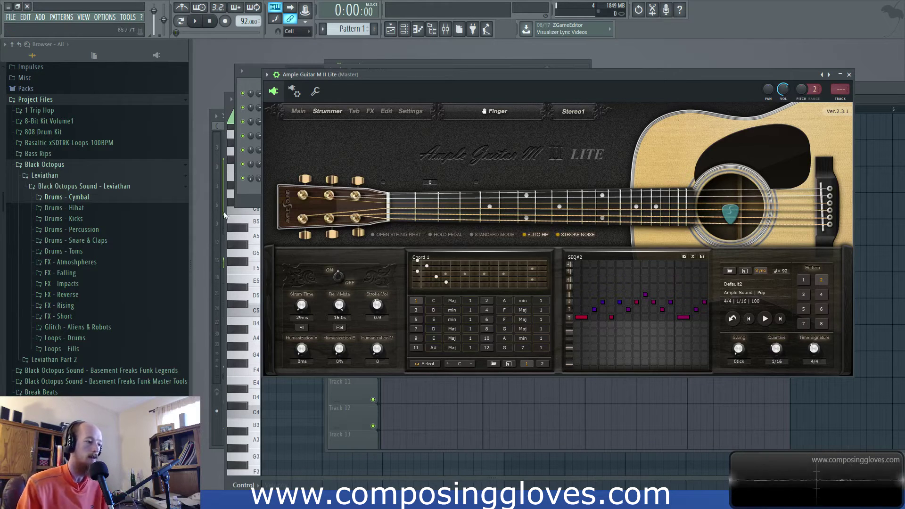
click(253, 194)
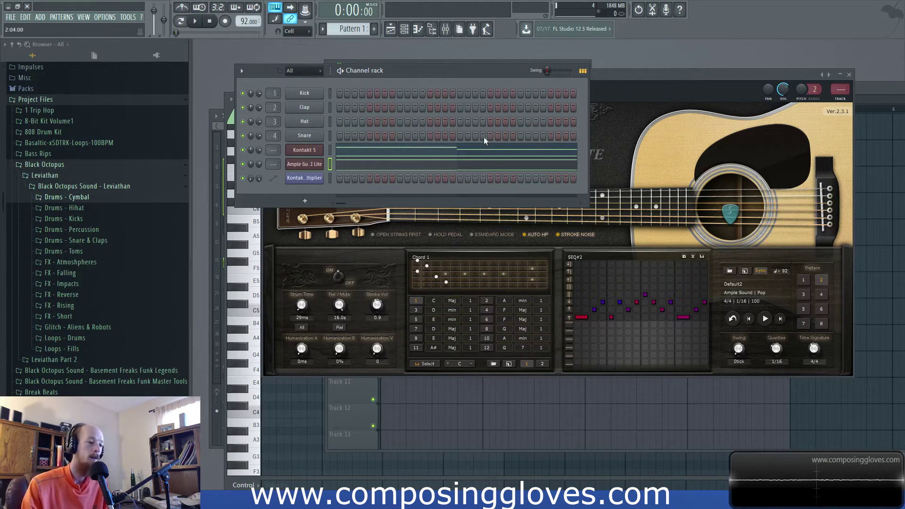
drag(644, 76, 641, 102)
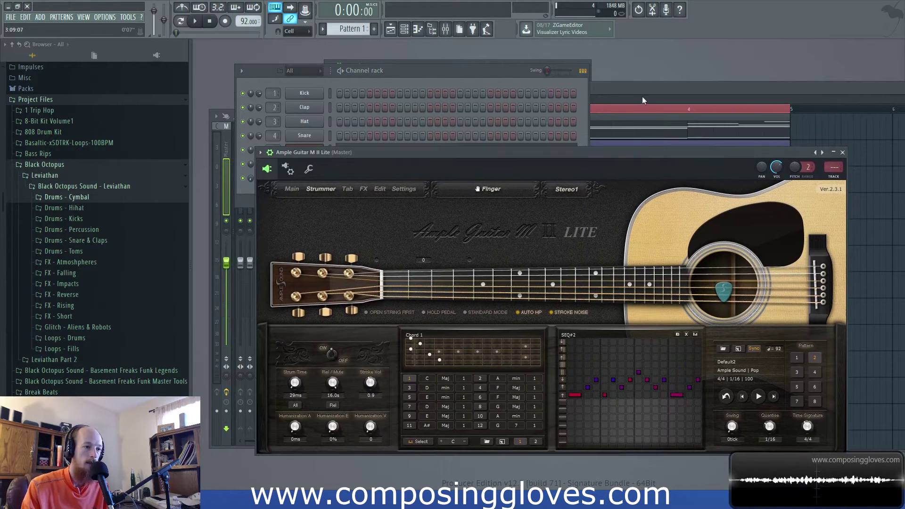
key(F5)
click(490, 109)
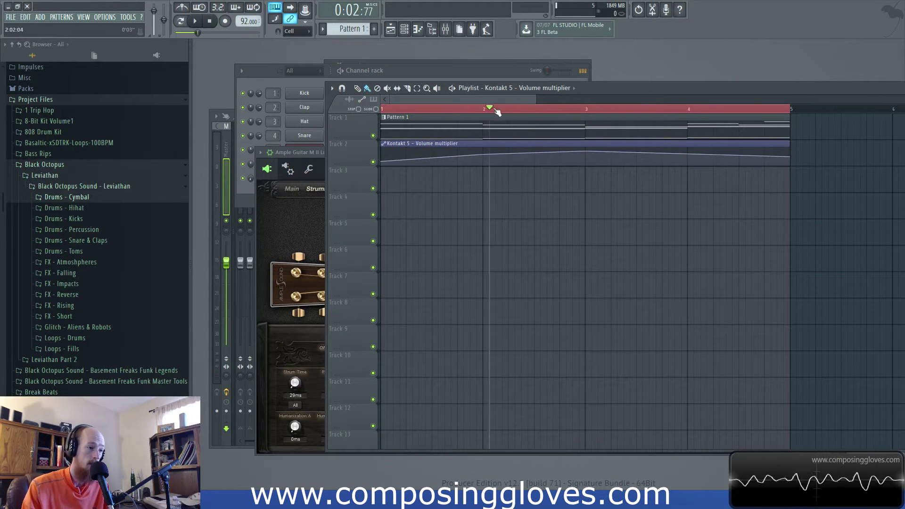
Step: Add a dip of about 58% between bars 3 and 4 and a peak before bar 5 to Kontakt 5's volume automation, and audition it
drag(665, 157, 658, 156)
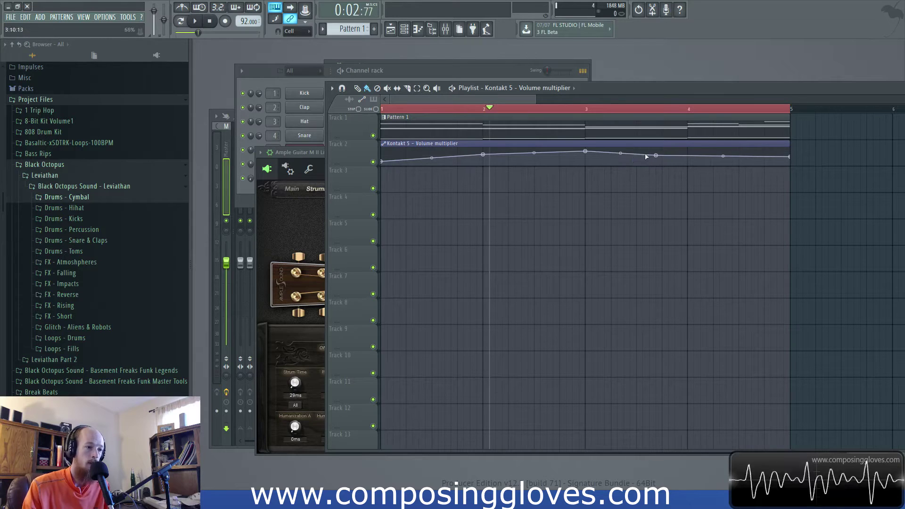
drag(466, 184, 482, 157)
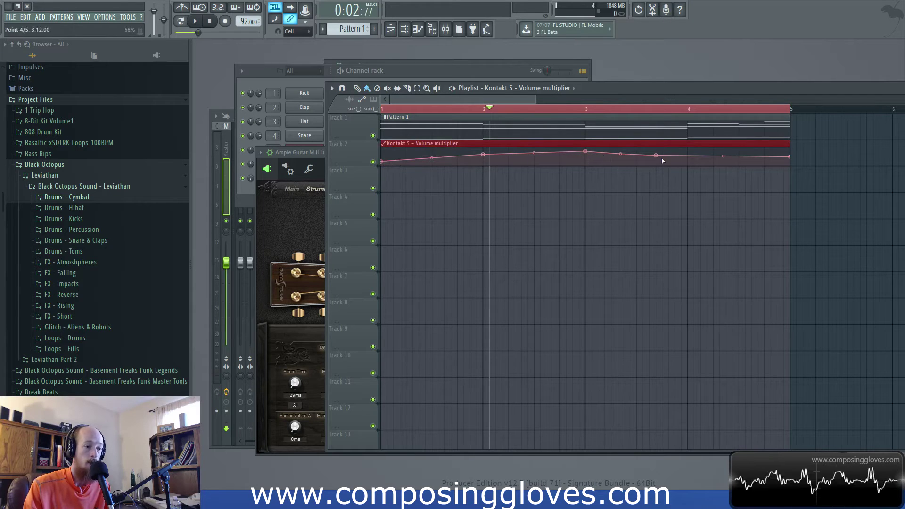
drag(788, 156, 764, 150)
click(790, 157)
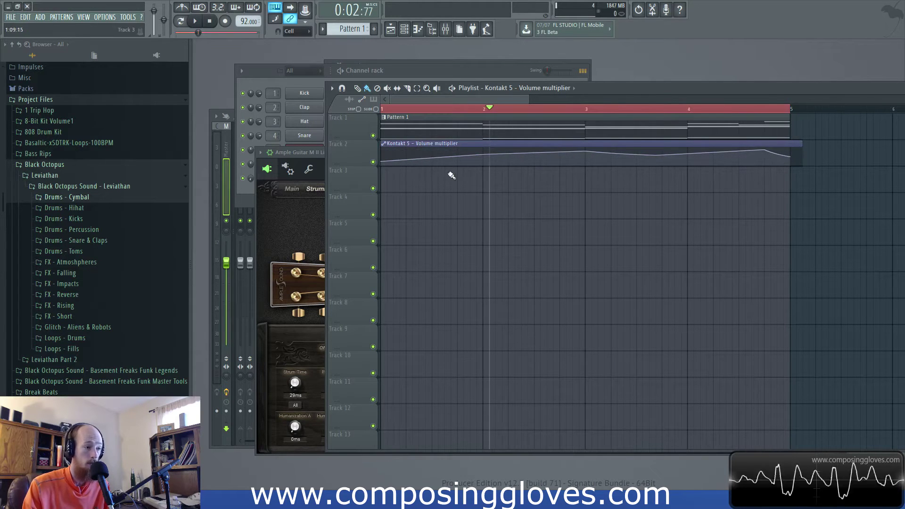
key(space)
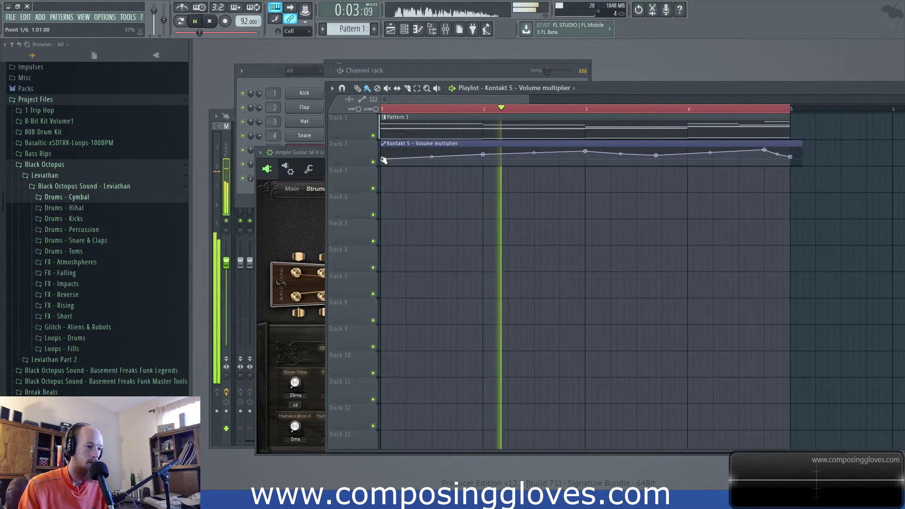
key(space)
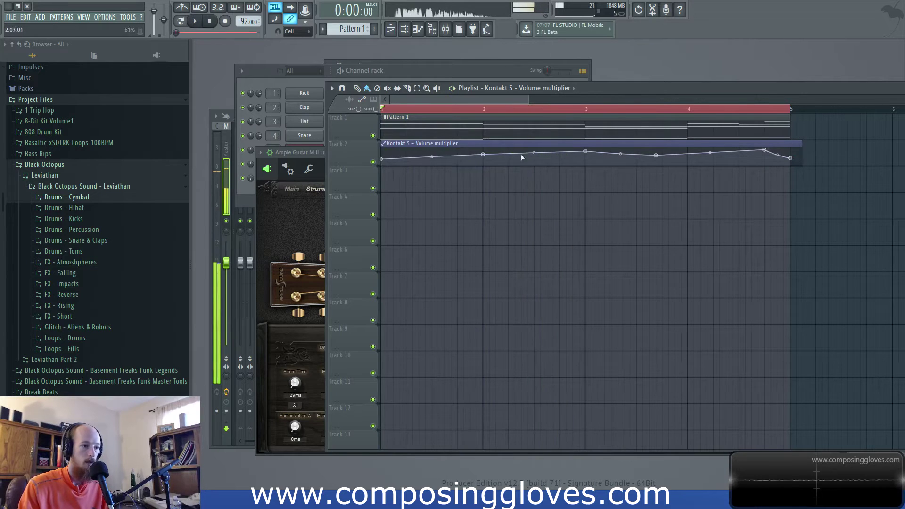
Step: Enlarge Track 2 in the Playlist for finer editing of the volume automation points and start playback
drag(347, 164, 347, 331)
drag(592, 199, 585, 211)
key(space)
drag(765, 168, 765, 206)
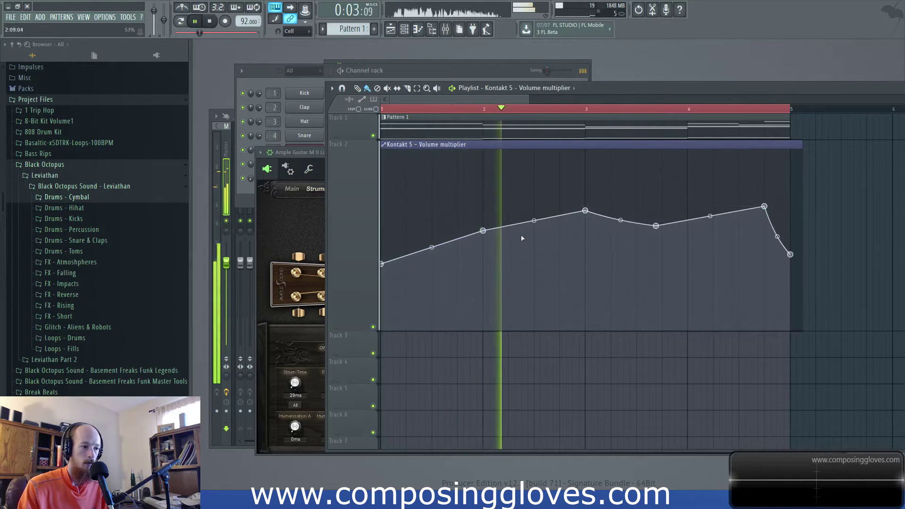
Step: Slightly lower the volume automation points at bar 2, bar 3 and the final peak before bar 5
drag(483, 230, 483, 235)
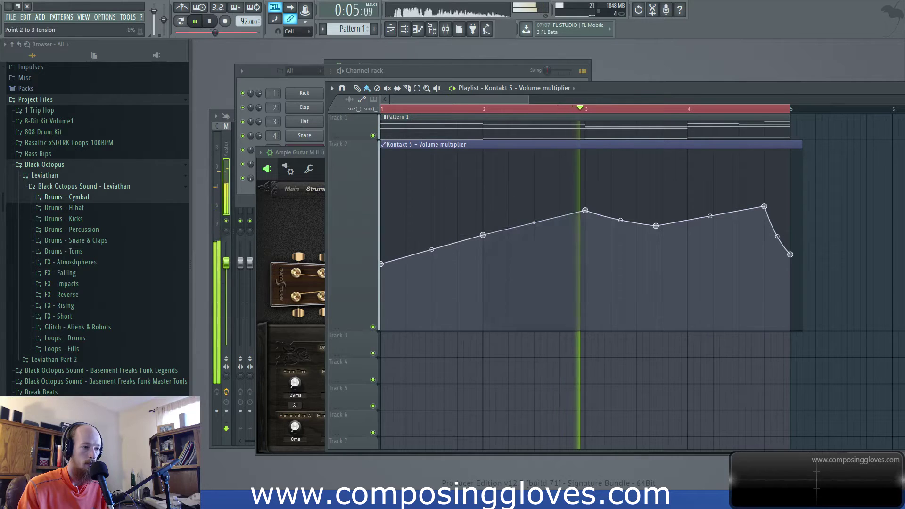
drag(585, 211, 585, 221)
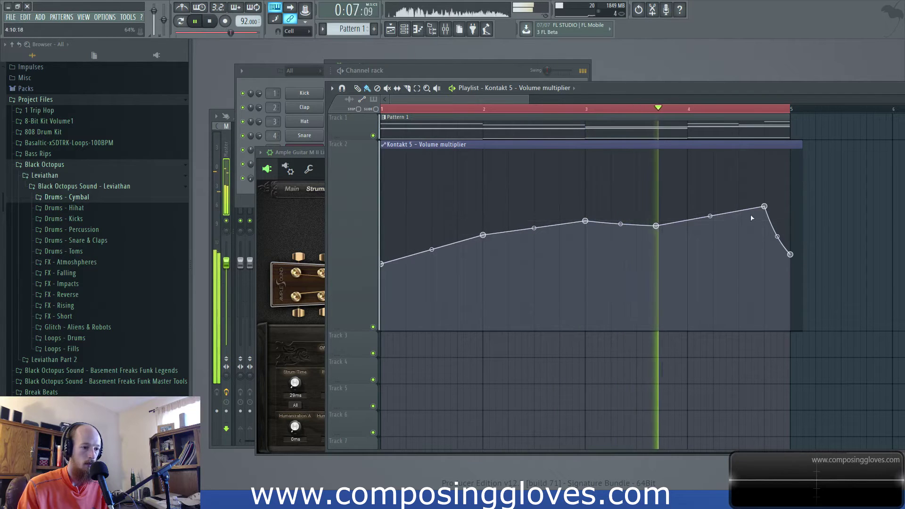
drag(764, 206, 765, 215)
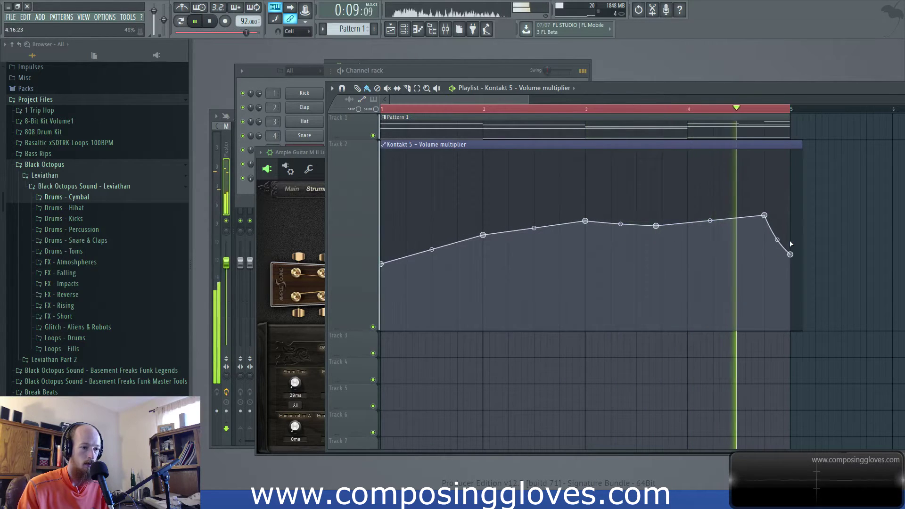
Step: Raise the volume automation's start point to about 45% and its end point slightly, and audition the result
drag(790, 255, 791, 251)
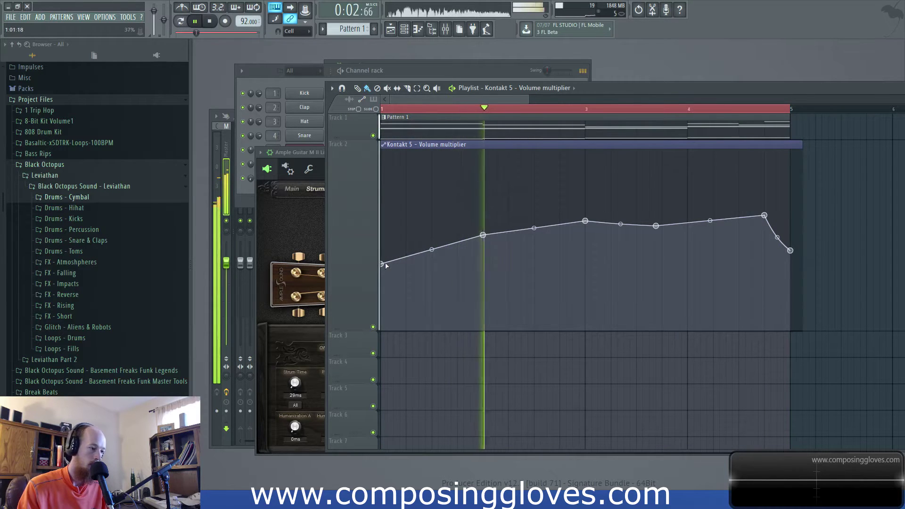
drag(382, 264, 382, 250)
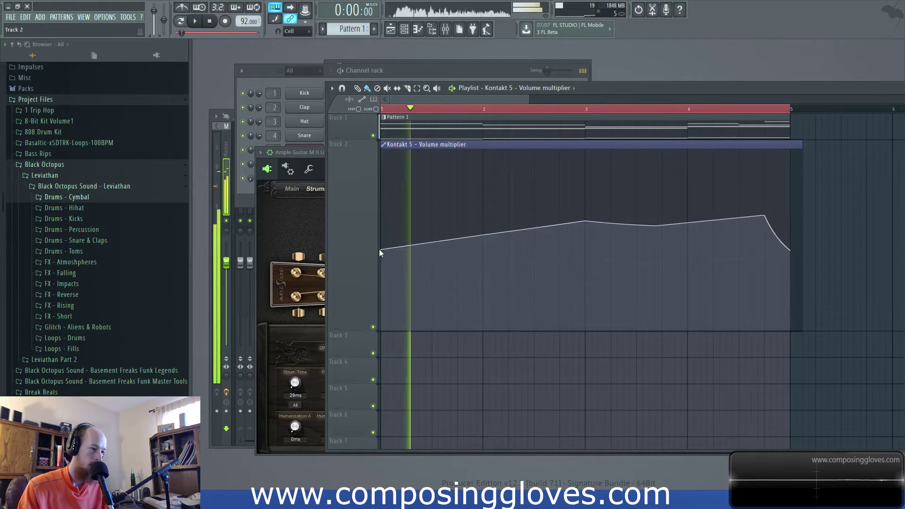
drag(791, 251, 792, 245)
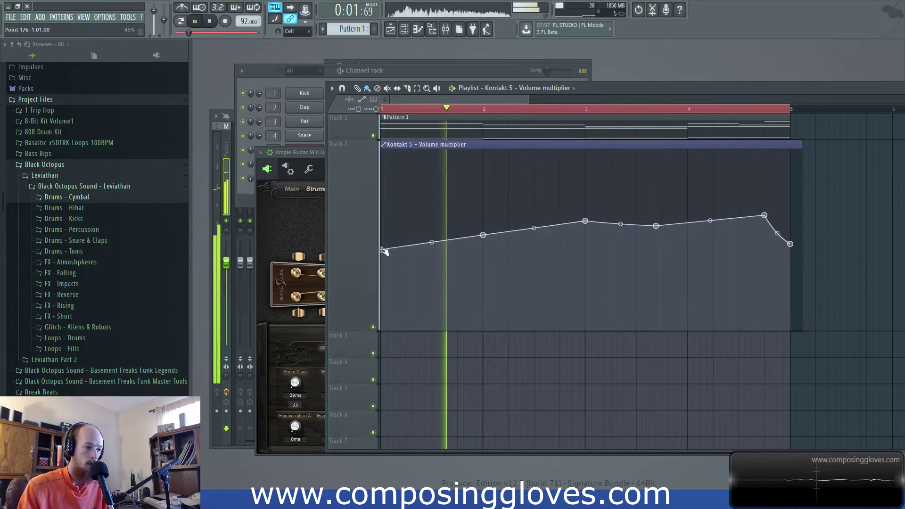
key(space)
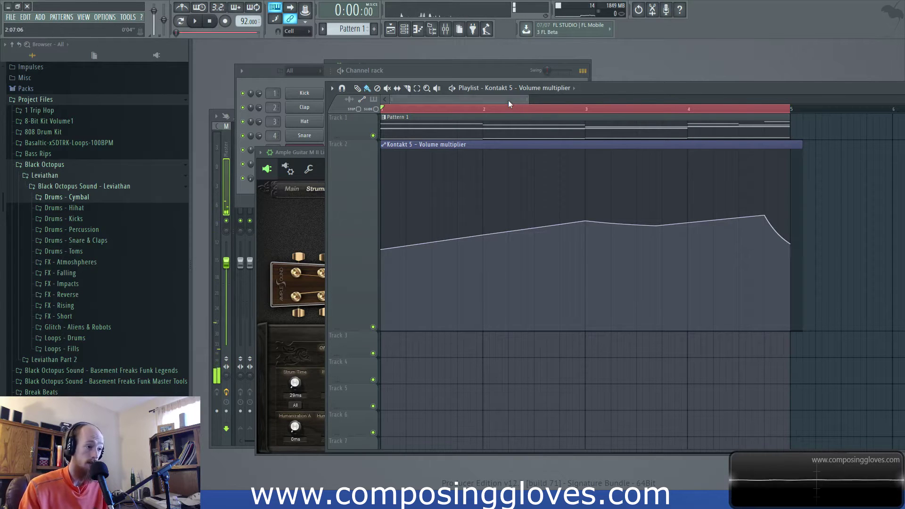
key(space)
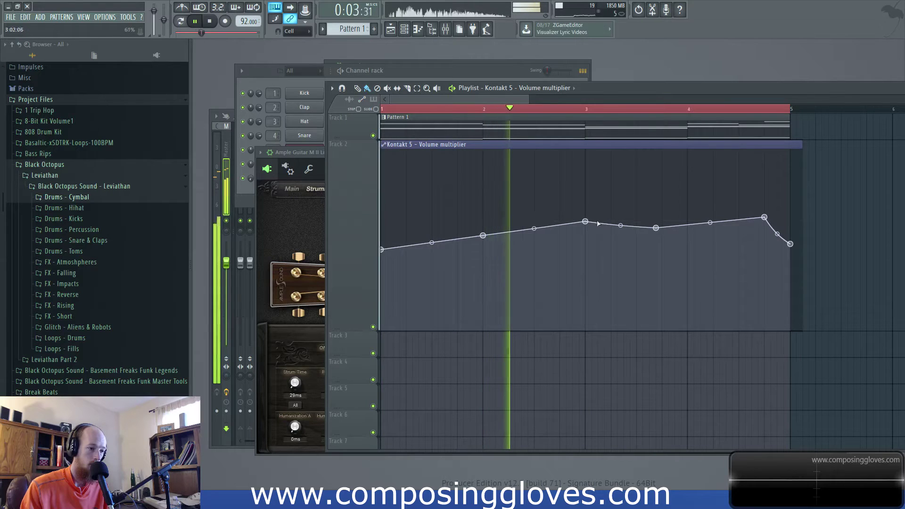
key(space)
Step: Add a second Kontakt 5 instrument channel to the Channel rack
click(241, 195)
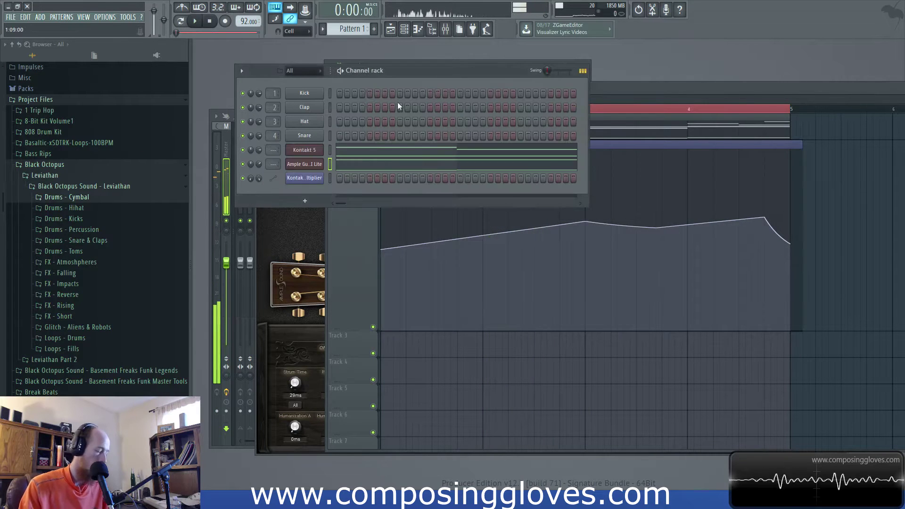
click(305, 201)
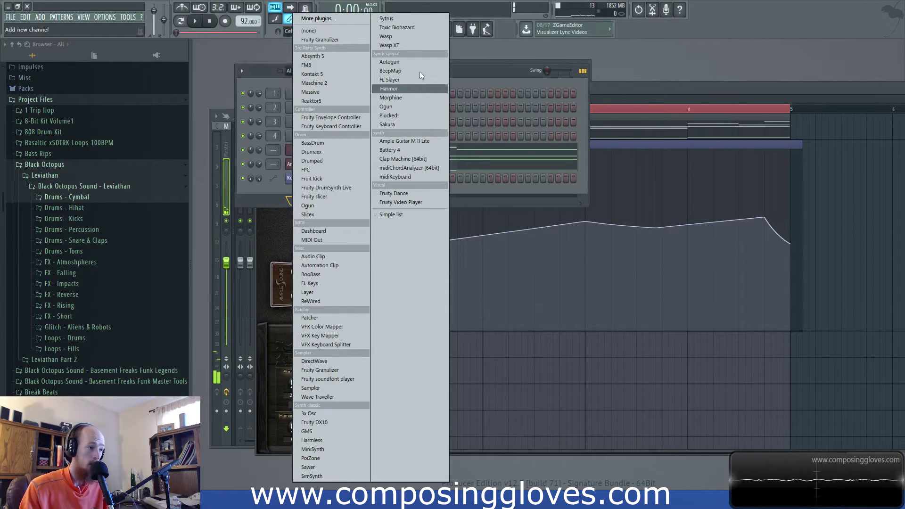
click(332, 75)
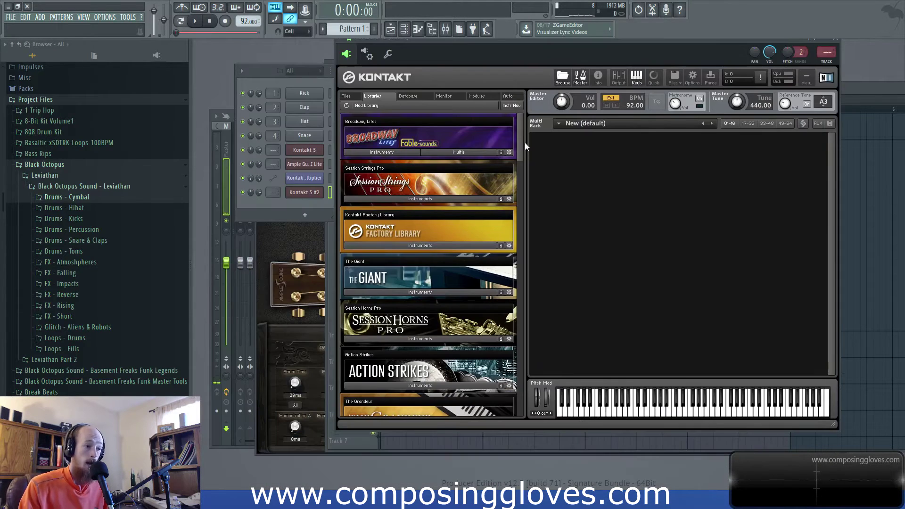
Step: Load AR Modern Sparkle Kit Lite from the Abbey Road Modern Drummer library into the new Kontakt 5
drag(519, 157, 516, 364)
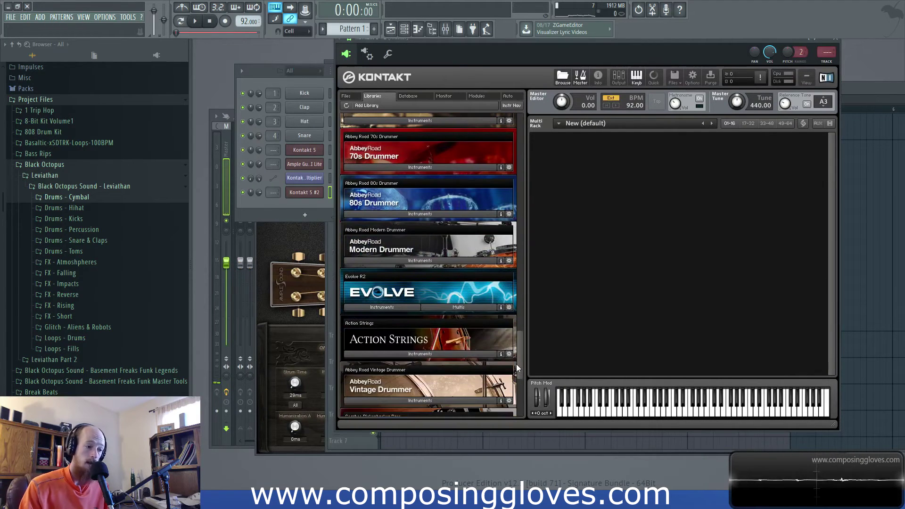
click(421, 259)
double_click(413, 281)
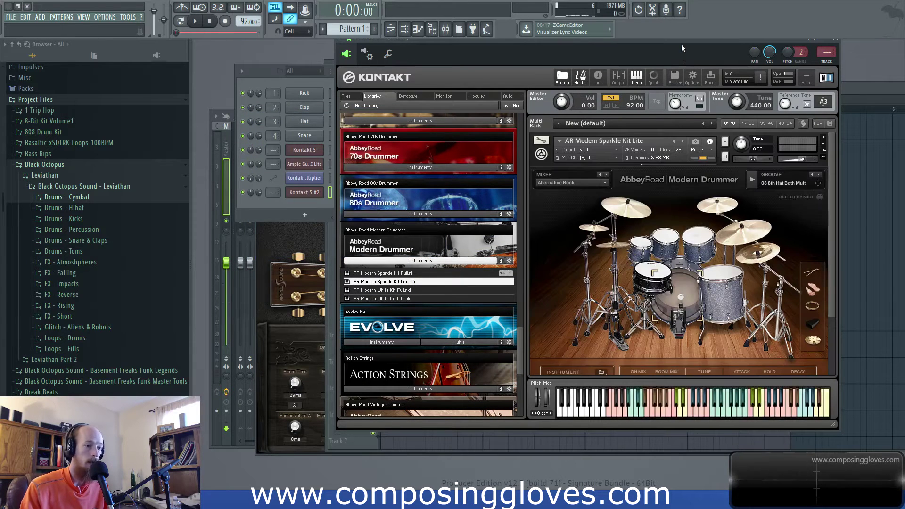
drag(682, 47, 628, 47)
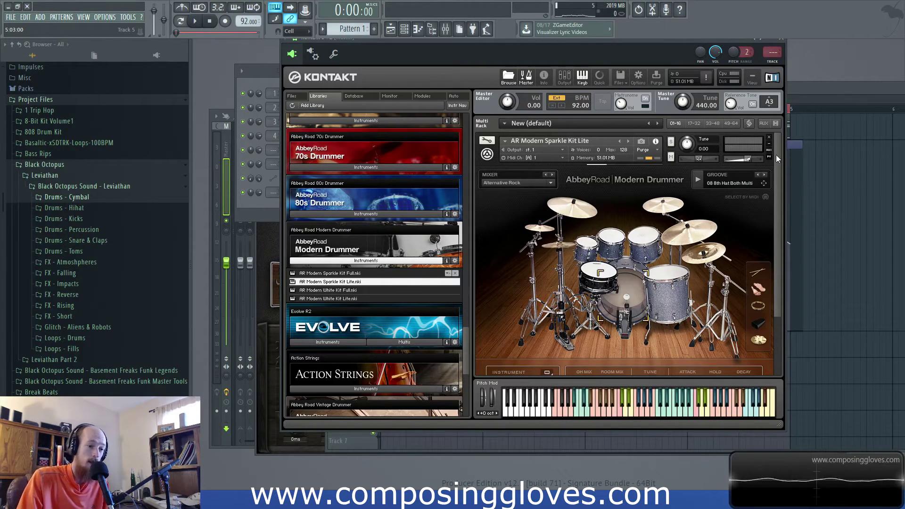
Step: Audition the drum kit's 08 8th Hat Both Multi groove together with the song
scroll(773, 237, down, 3)
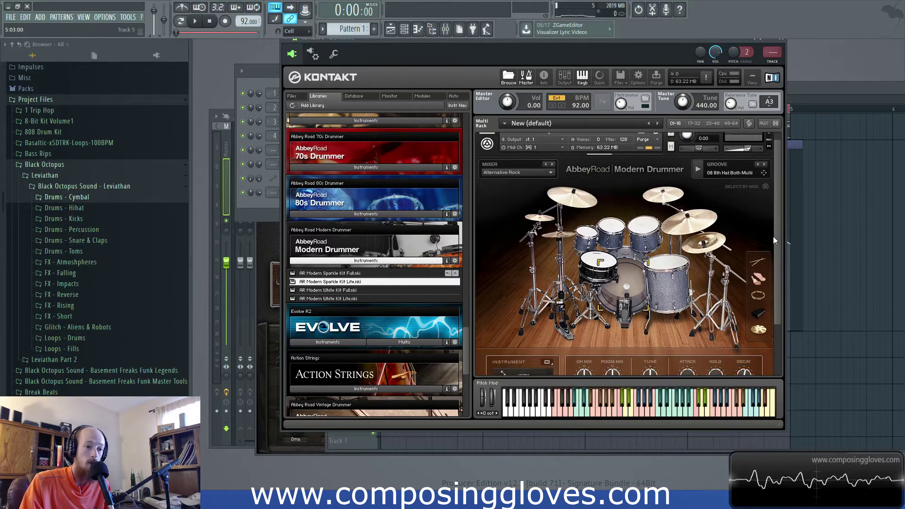
scroll(757, 149, up, 3)
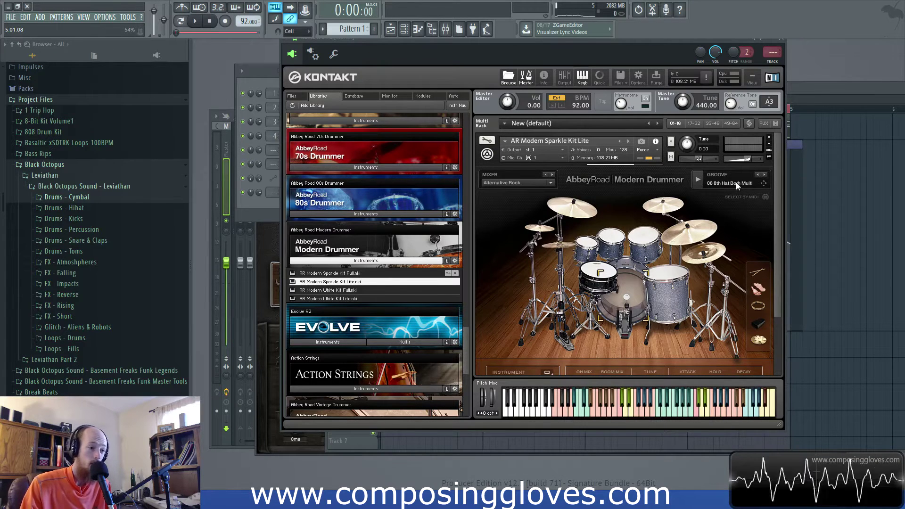
click(699, 181)
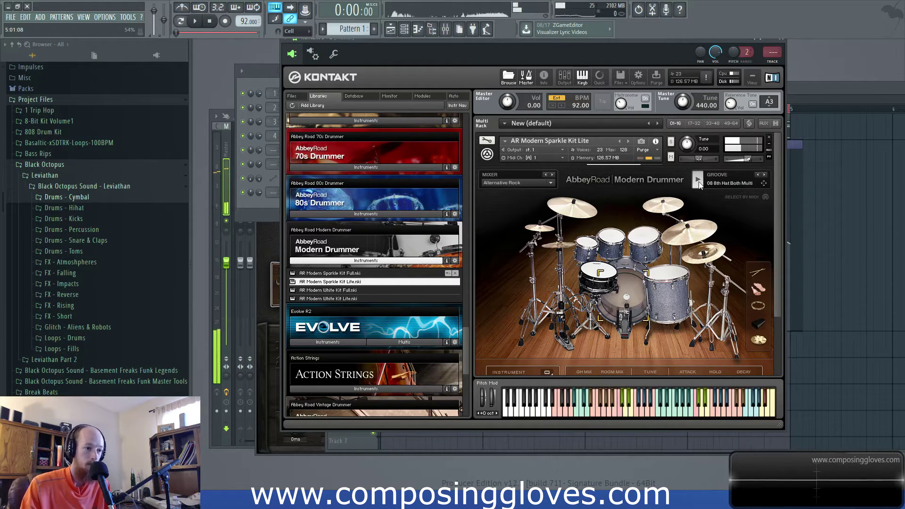
key(space)
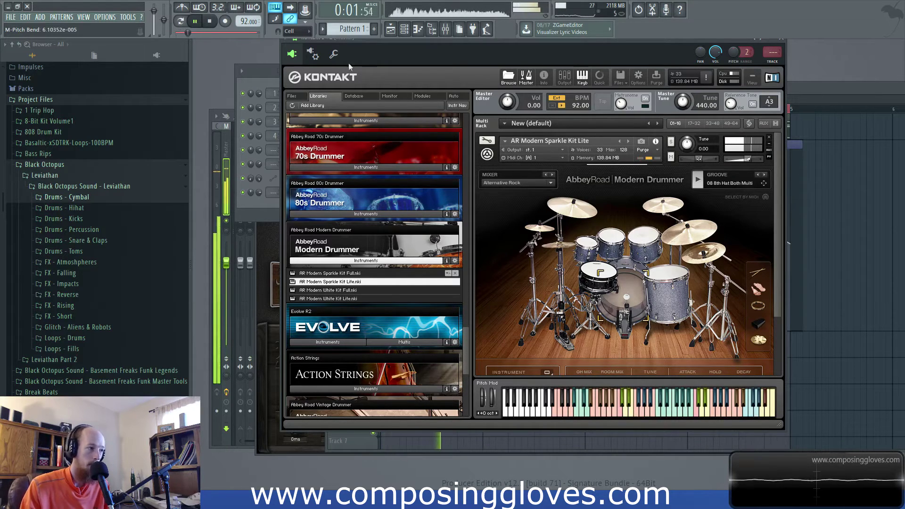
key(space)
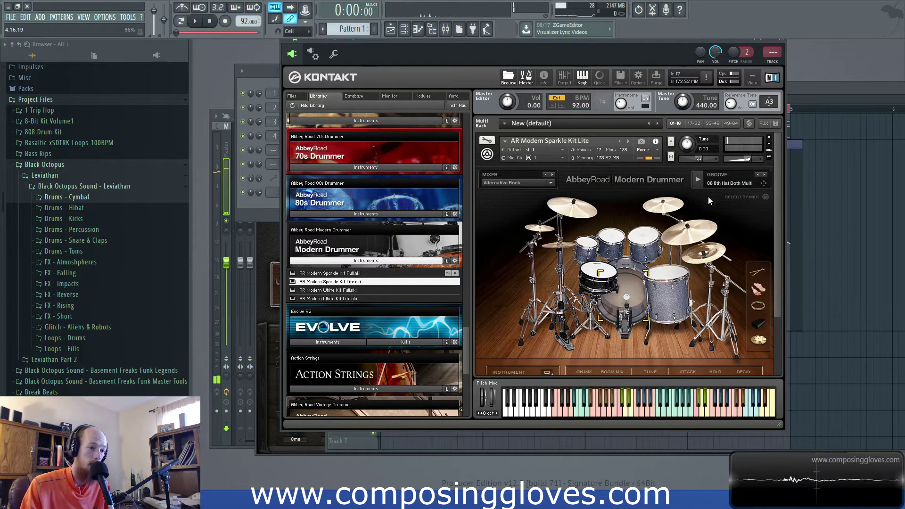
Step: Examine the drum kit's mixer, its velocity, mapping and randomize options, and the groove browser
scroll(717, 327, down, 2)
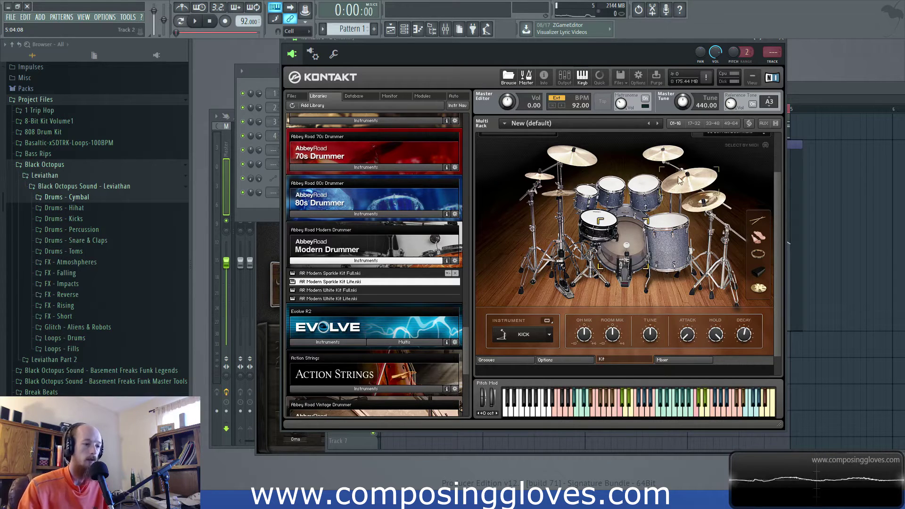
click(673, 360)
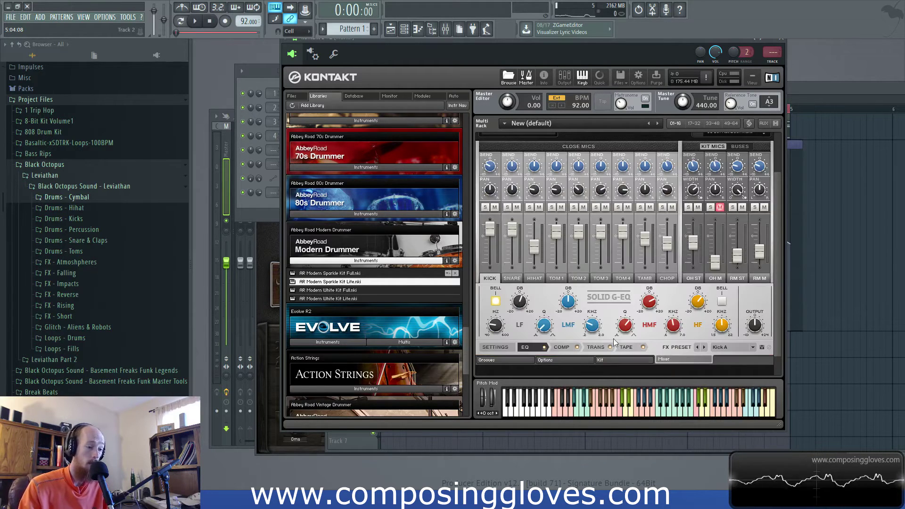
click(580, 361)
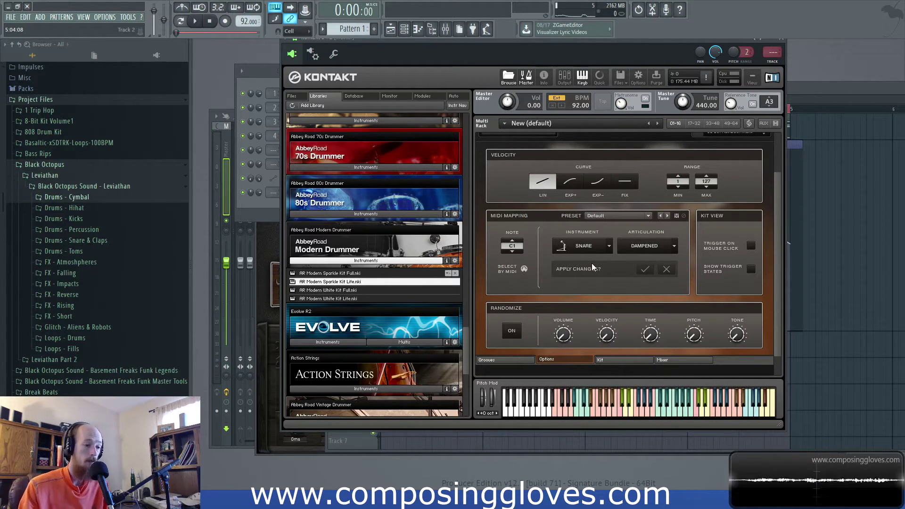
click(500, 363)
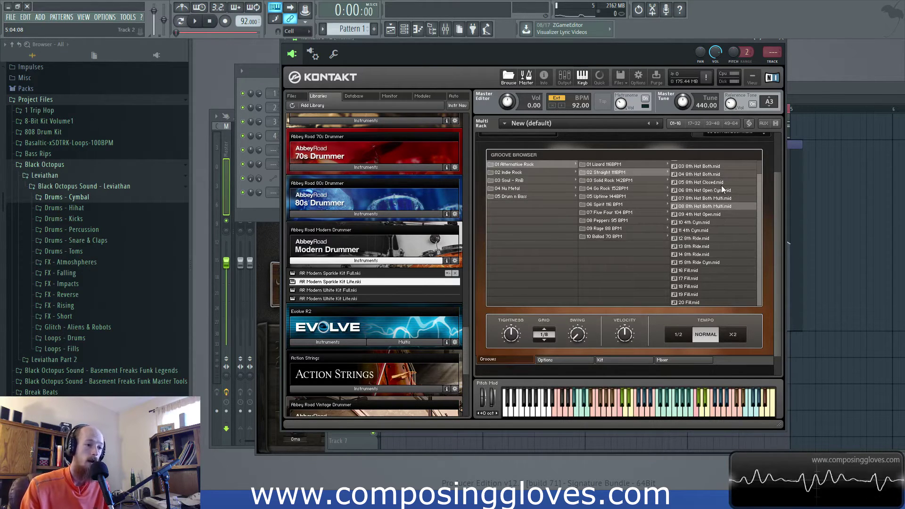
scroll(760, 205, up, 1)
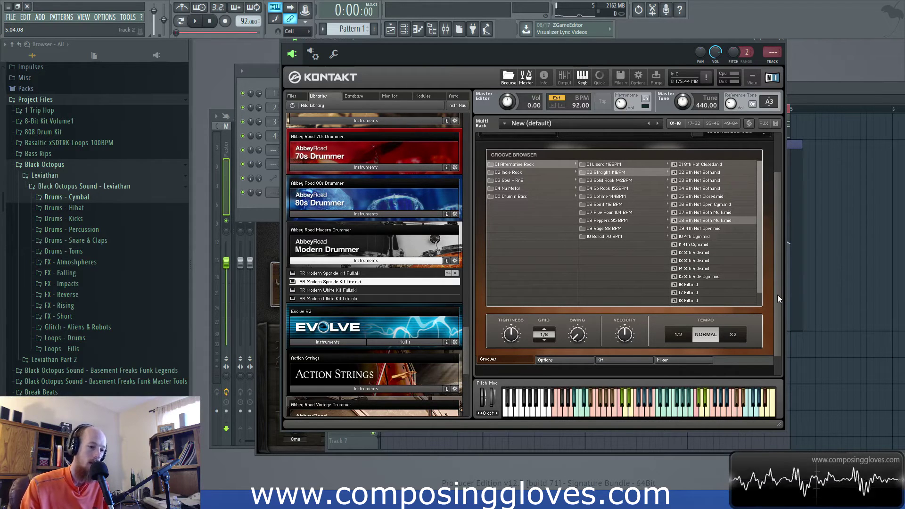
scroll(770, 265, up, 2)
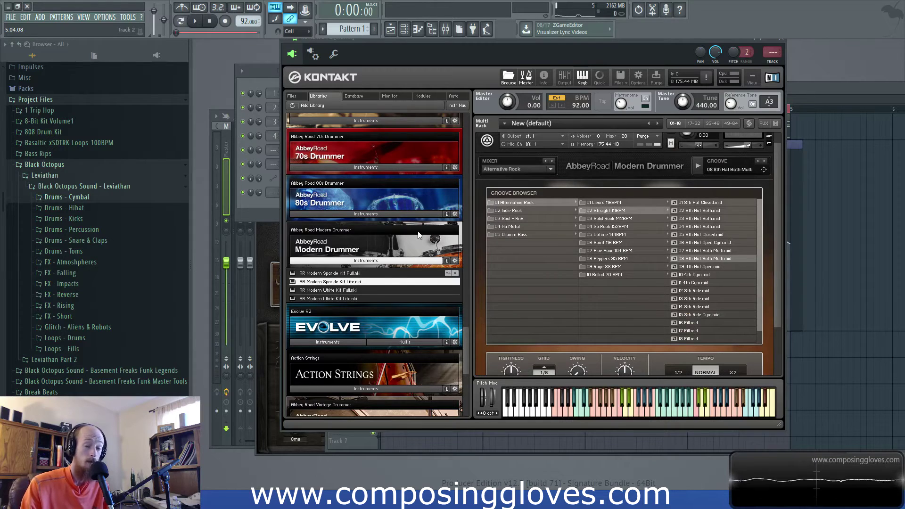
Step: Place a C3 test note at bar 1 in the Kontakt 5 #2 piano roll and delete it again
scroll(723, 264, up, 1)
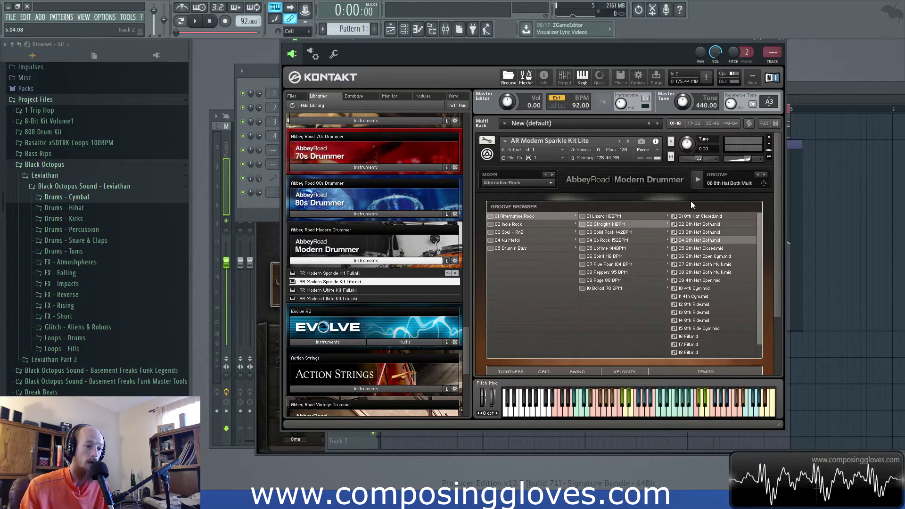
click(256, 217)
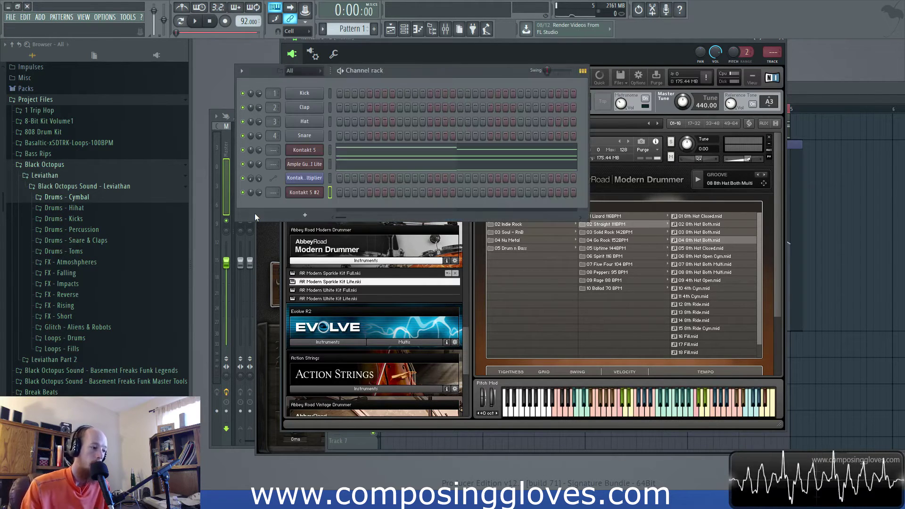
right_click(319, 191)
click(355, 192)
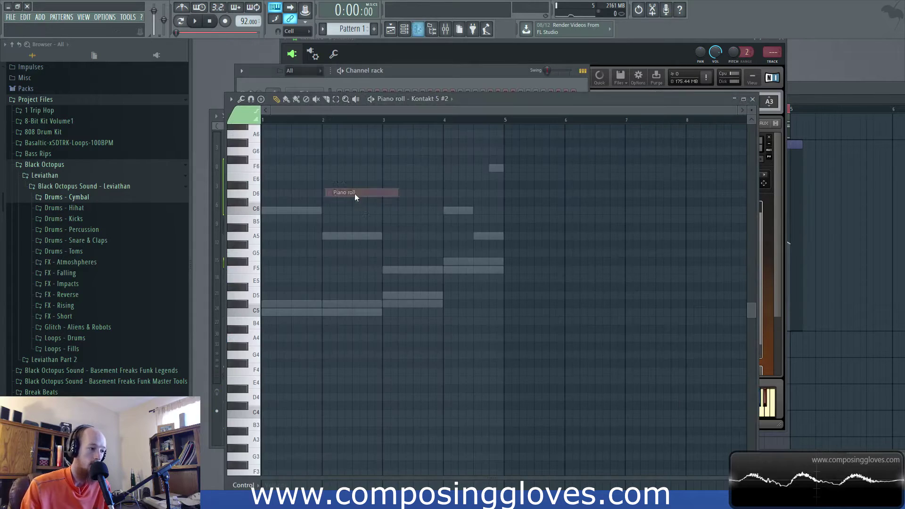
scroll(265, 335, down, 3)
click(256, 363)
scroll(269, 331, down, 1)
click(273, 356)
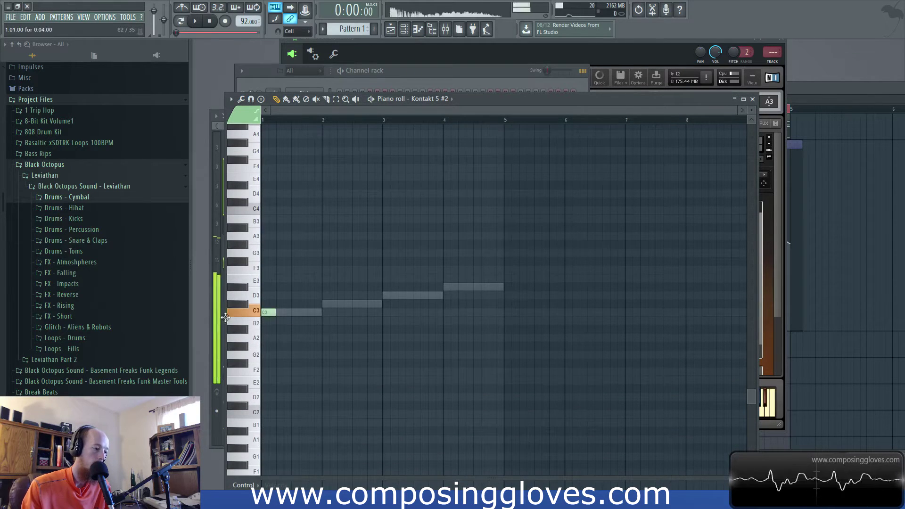
ctrl+scroll(274, 359, up, 3)
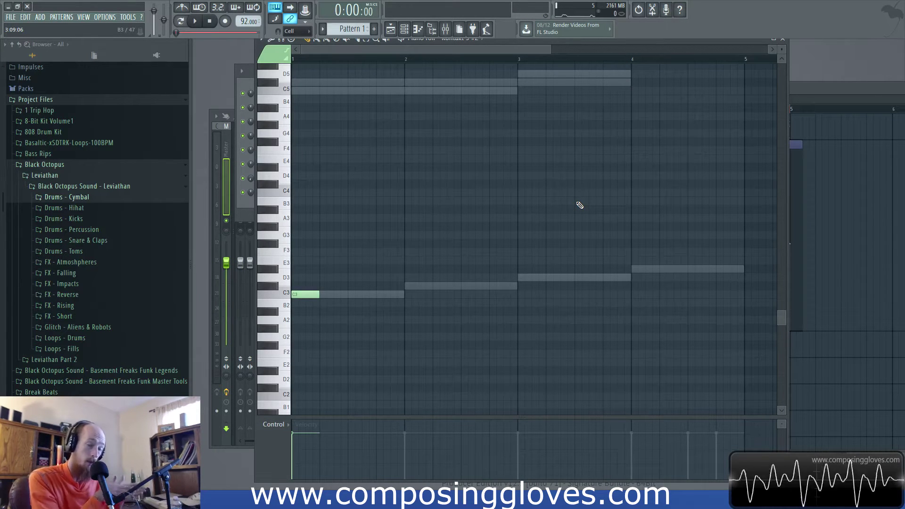
right_click(304, 294)
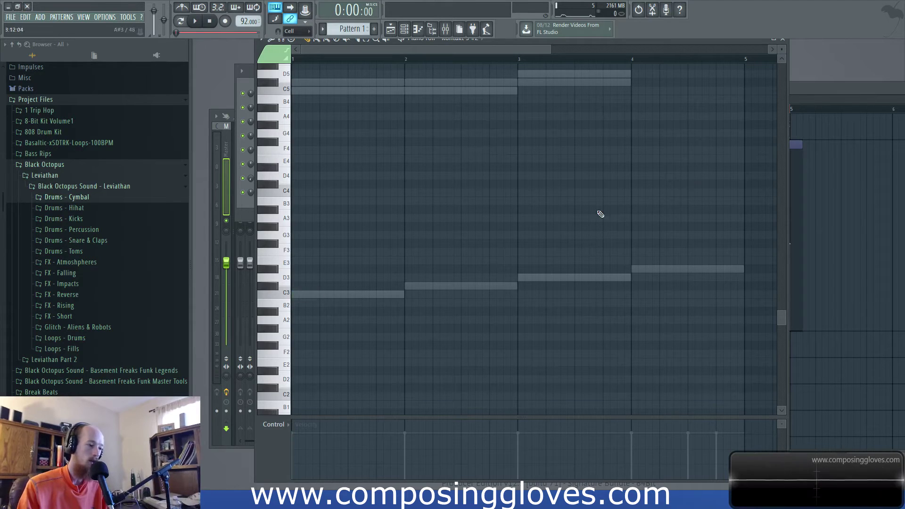
Step: Audition the 02 8th Hat Both and 03 8th Hat Both grooves of Alternative Rock's 02 Straight folder
click(696, 45)
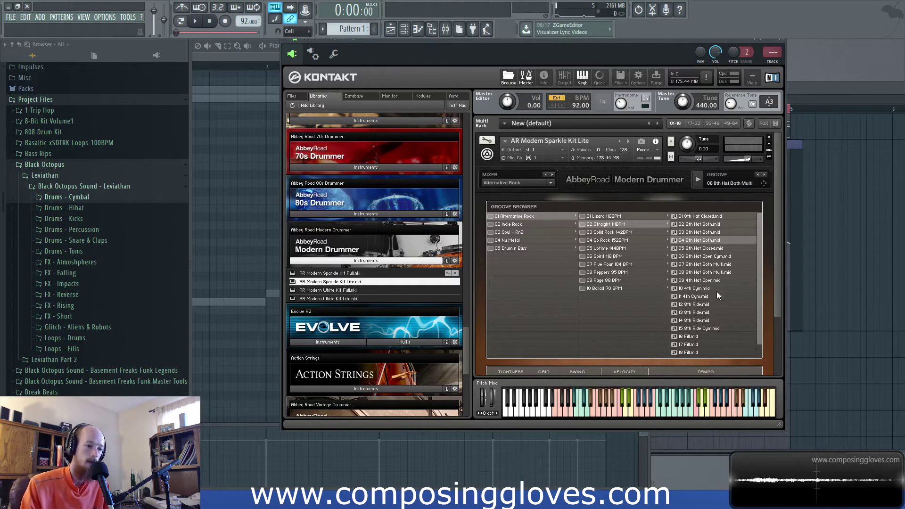
click(695, 224)
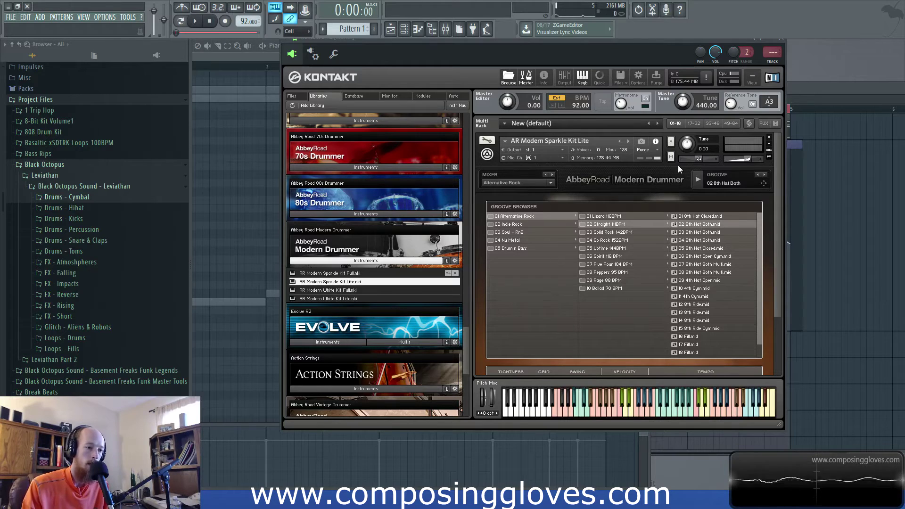
click(698, 179)
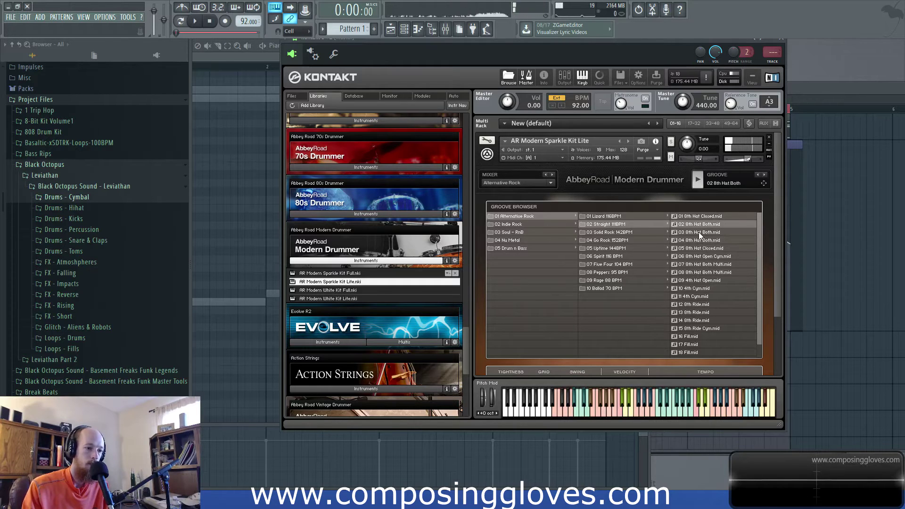
click(699, 233)
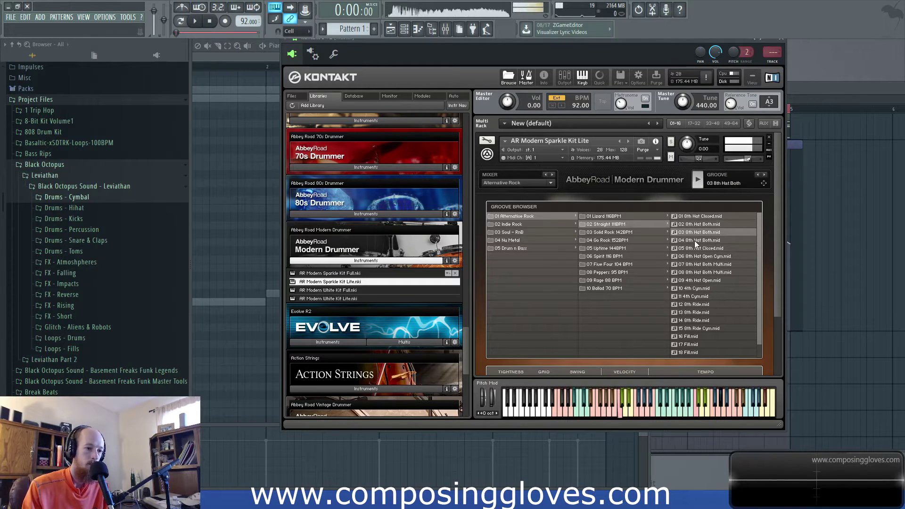
Step: Browse the Indie Rock and Soul - RnB grooves and audition 04 16th Ride from 02 Highest 95BPM
click(519, 224)
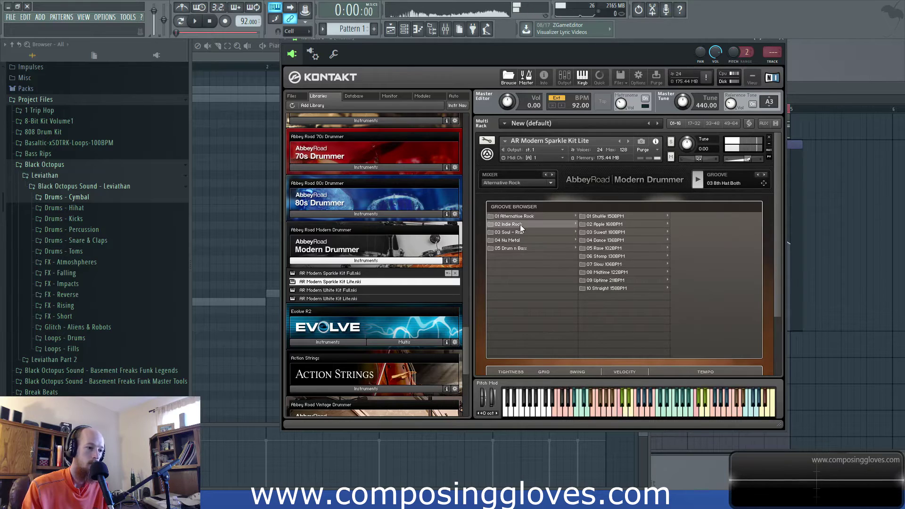
click(624, 234)
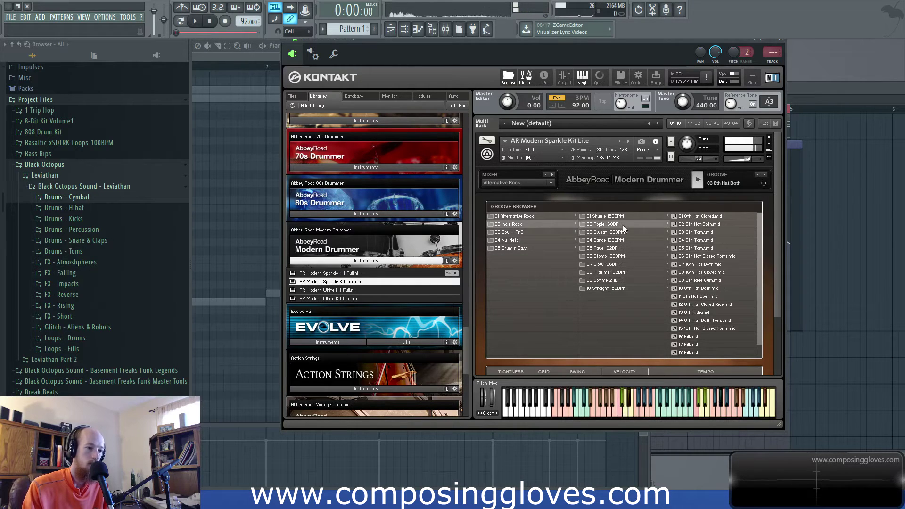
click(626, 217)
click(512, 233)
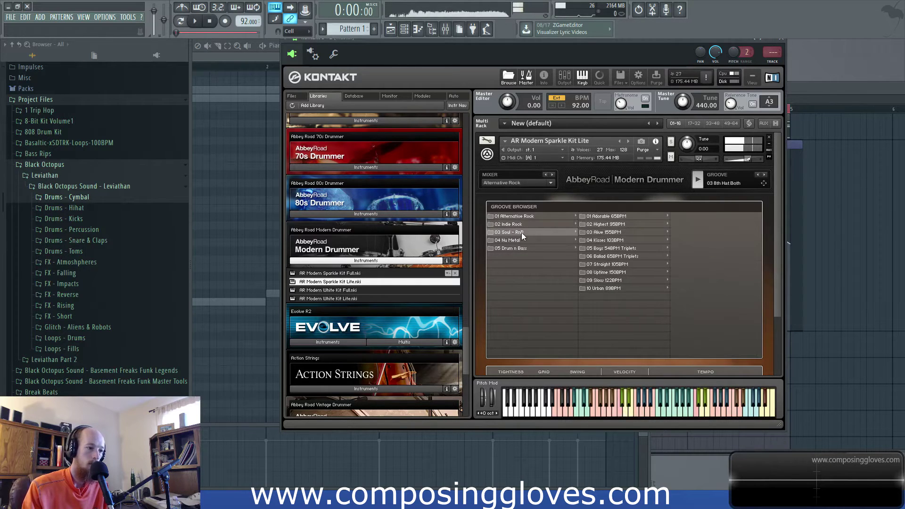
click(624, 223)
click(718, 240)
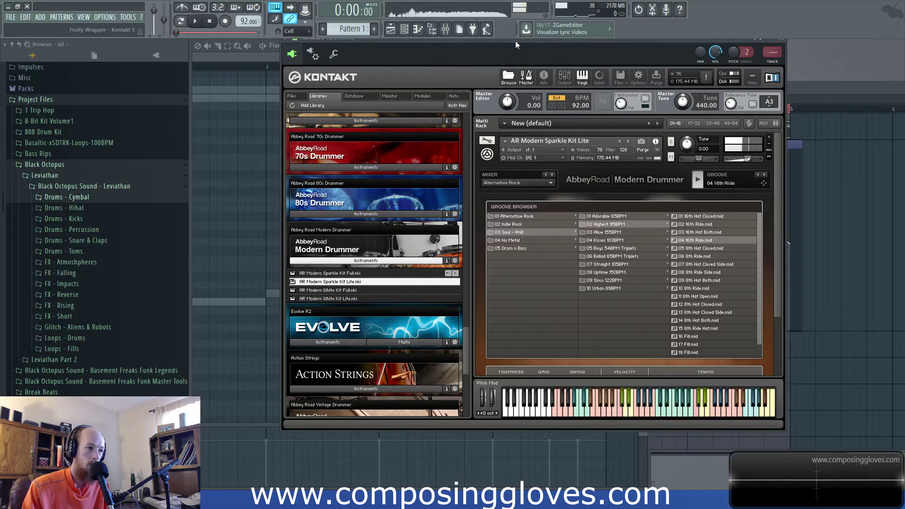
Step: Compare the 16th Ride grooves of 02 Highest 95BPM and select 03 16th Hat Both, moving the Kontakt window aside
drag(516, 41, 646, 65)
click(811, 249)
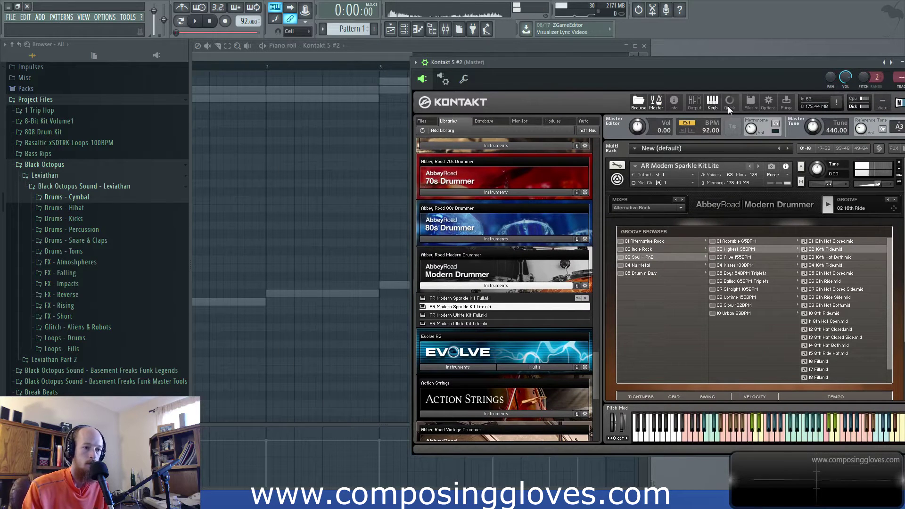
drag(712, 69, 664, 71)
click(778, 267)
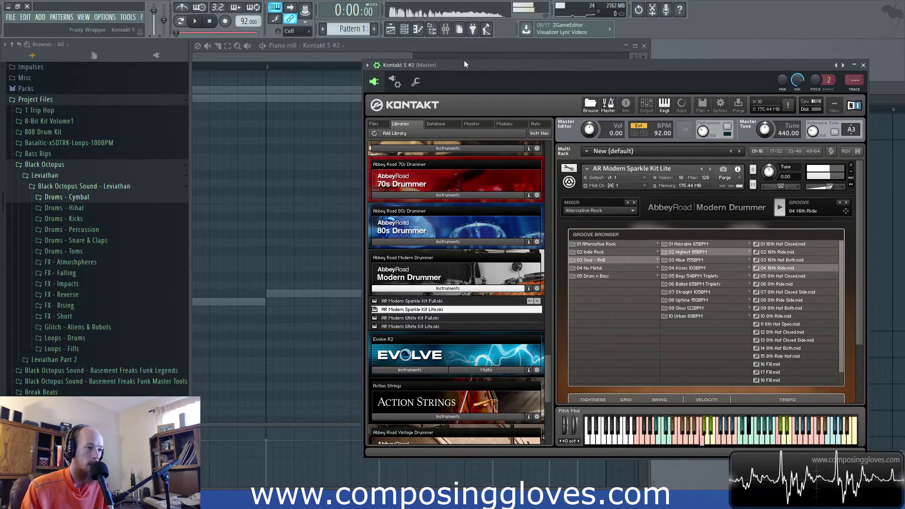
click(777, 260)
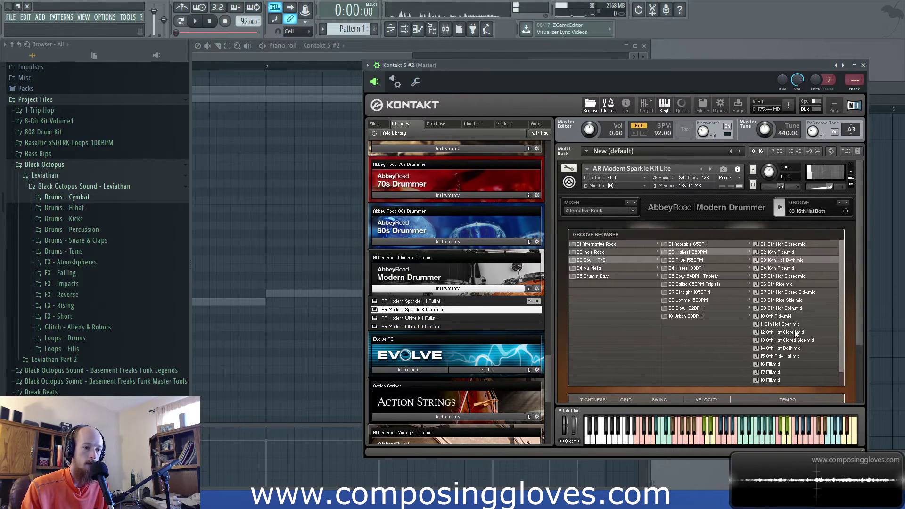
Step: Stop the preview, create Pattern 2 and transfer the 03 16th Hat Both groove onto the Kontakt 5 #2 channel
drag(381, 45, 395, 297)
click(780, 211)
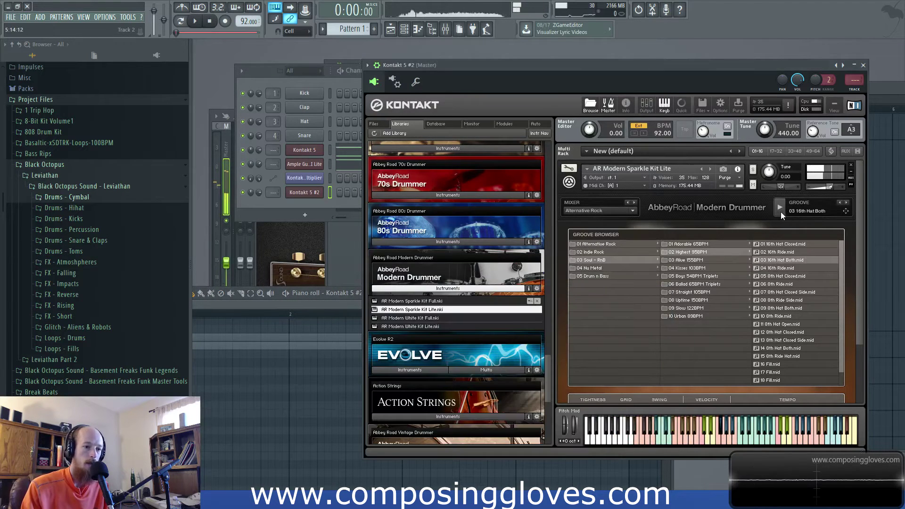
drag(847, 211, 316, 191)
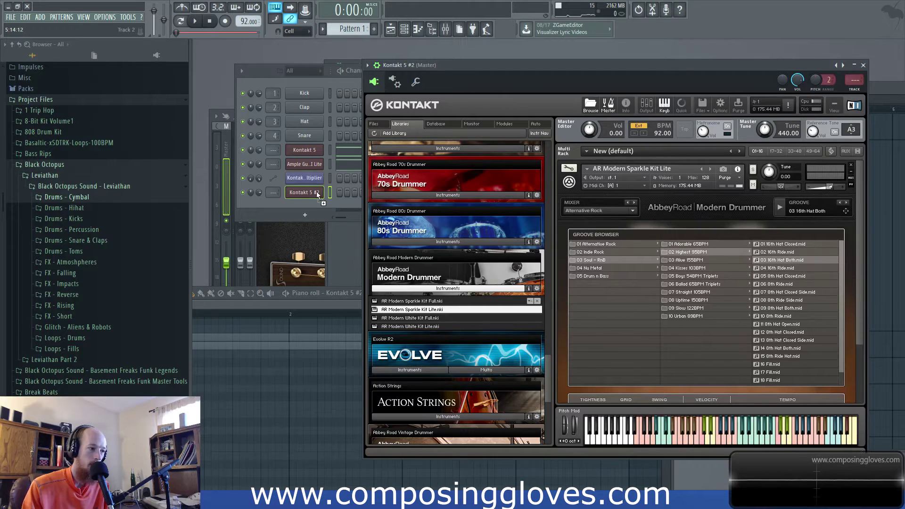
click(374, 29)
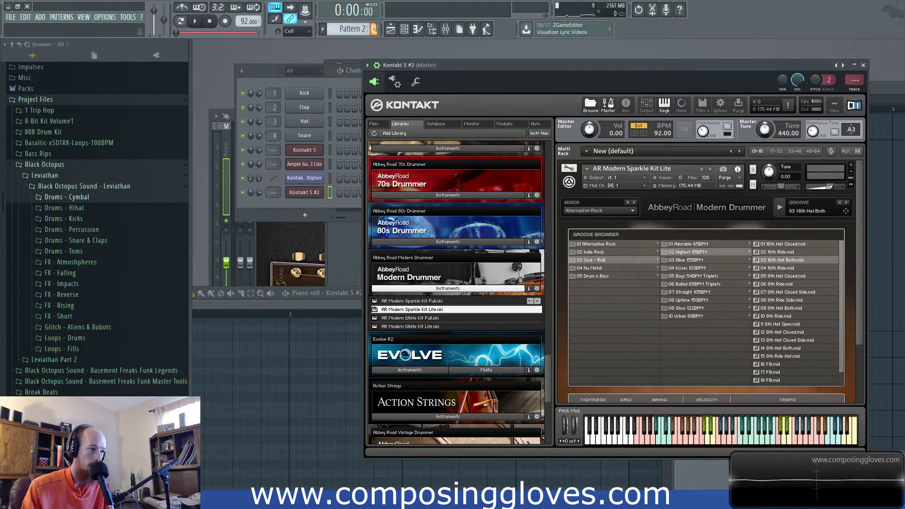
click(358, 143)
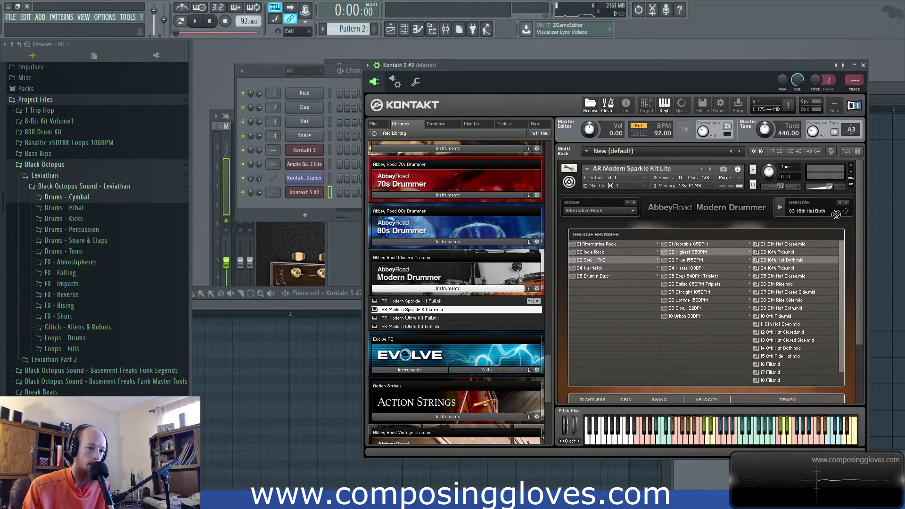
click(298, 191)
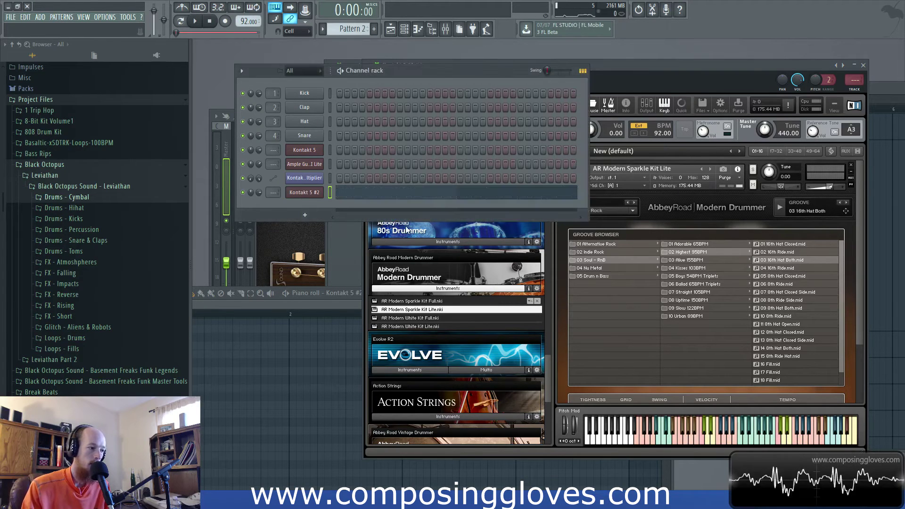
Step: View the drum kit's Mixer page in Kontakt and close the instrument window
click(722, 86)
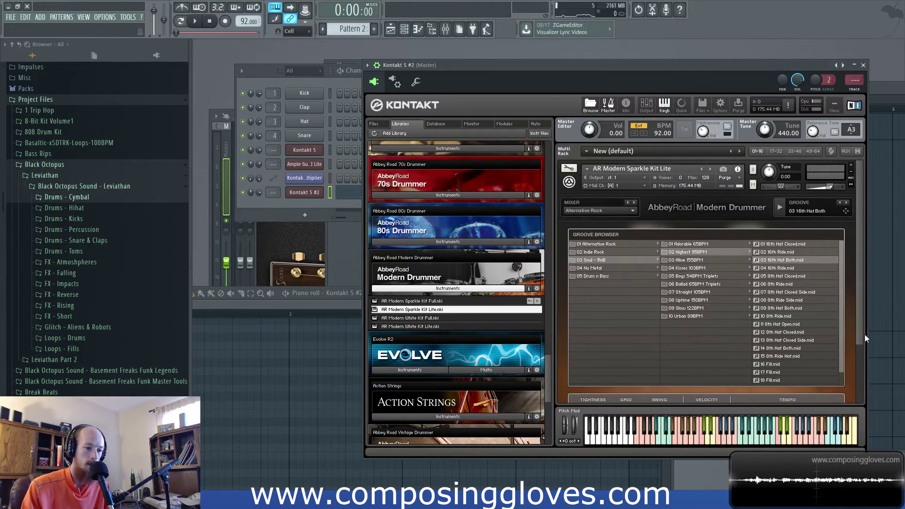
scroll(861, 377, down, 3)
click(733, 371)
click(757, 370)
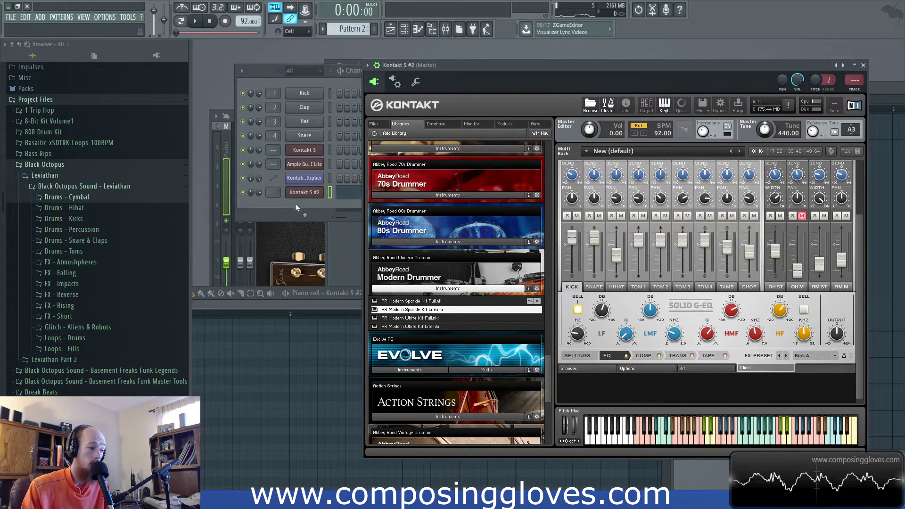
click(281, 209)
click(863, 65)
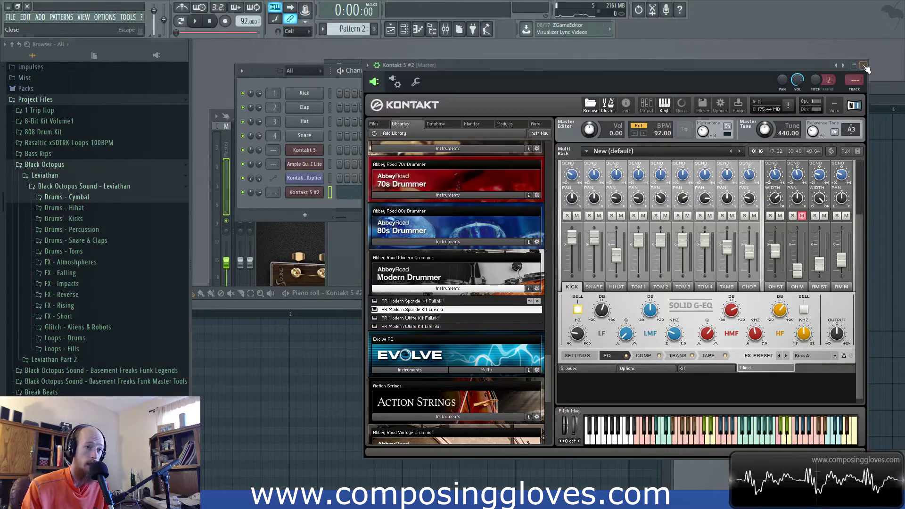
Step: Open Pattern 2's drum groove in the Kontakt 5 #2 piano roll and enlarge the velocity lane
click(666, 93)
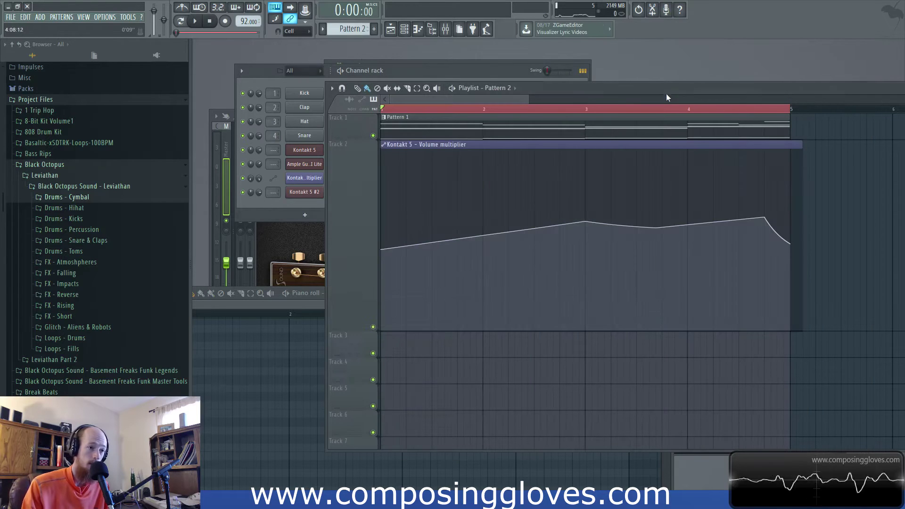
right_click(281, 211)
click(387, 202)
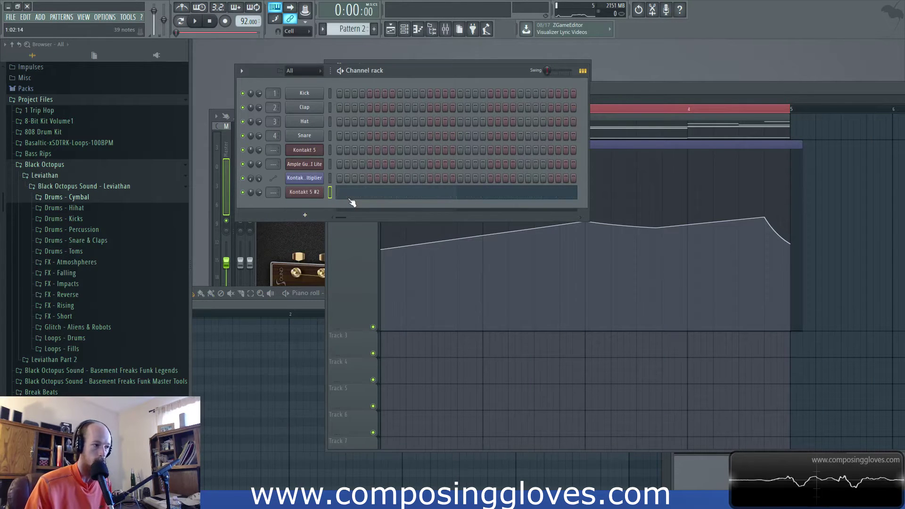
click(385, 195)
drag(476, 299, 650, 97)
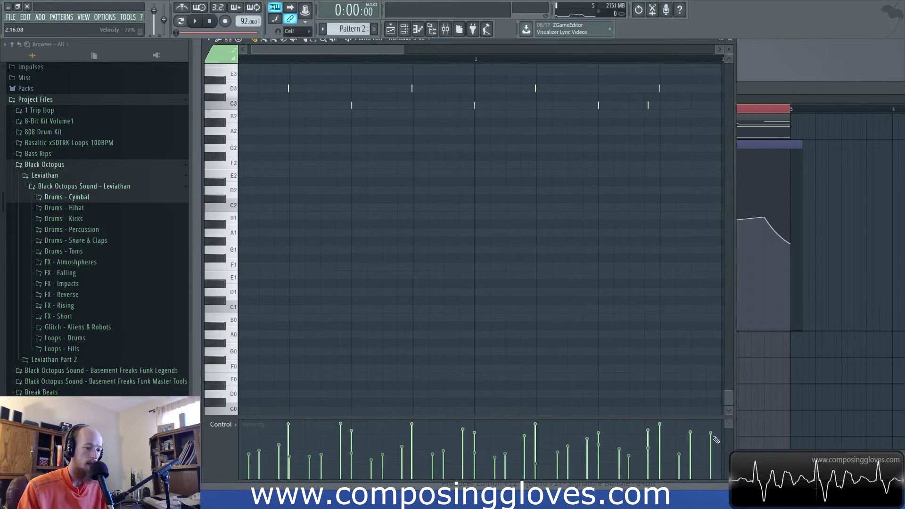
drag(716, 485, 756, 395)
drag(629, 345, 620, 286)
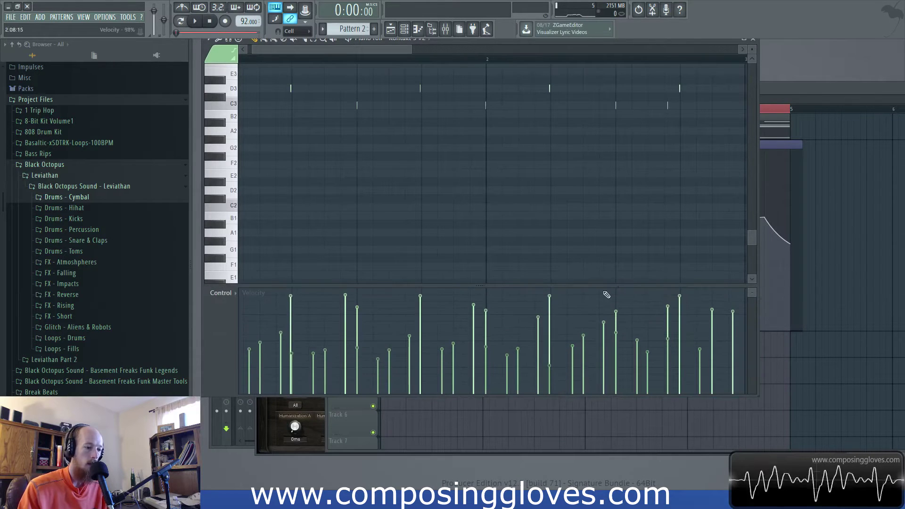
Step: Examine the drum groove's note timing against the grid and the velocity of each hit
drag(752, 234, 755, 208)
scroll(410, 238, up, 6)
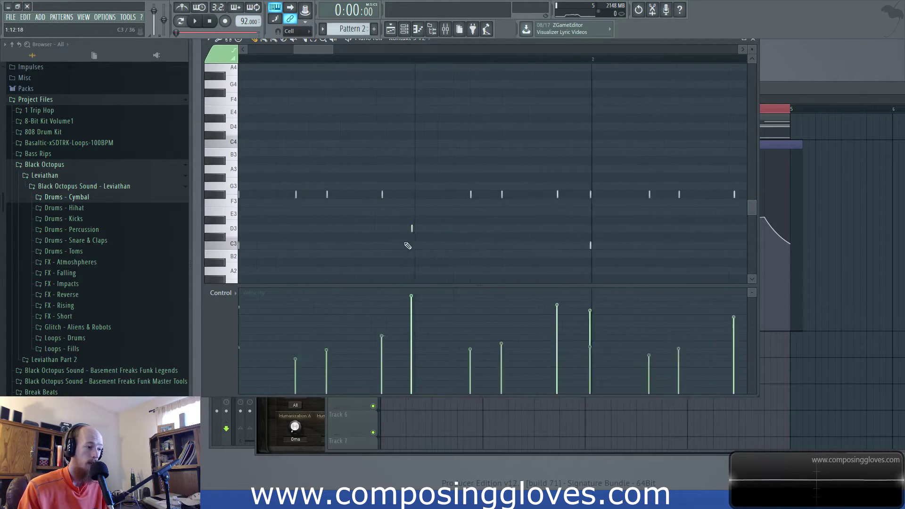
scroll(418, 204, down, 4)
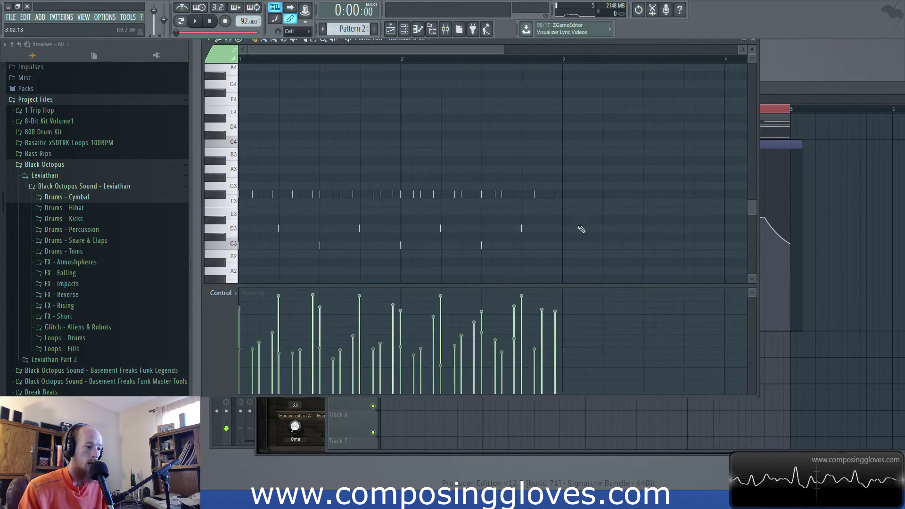
scroll(466, 223, up, 4)
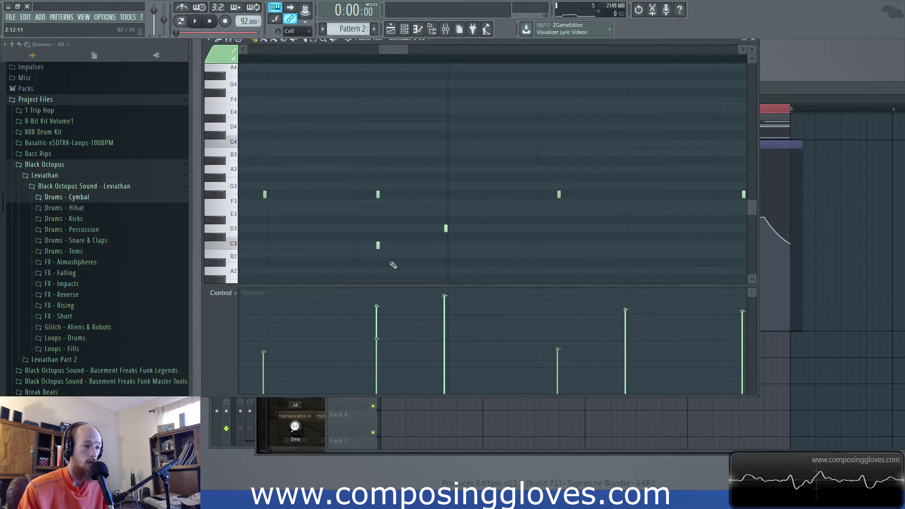
scroll(439, 256, left, 4)
scroll(438, 256, up, 1)
scroll(610, 254, down, 1)
scroll(634, 230, left, 2)
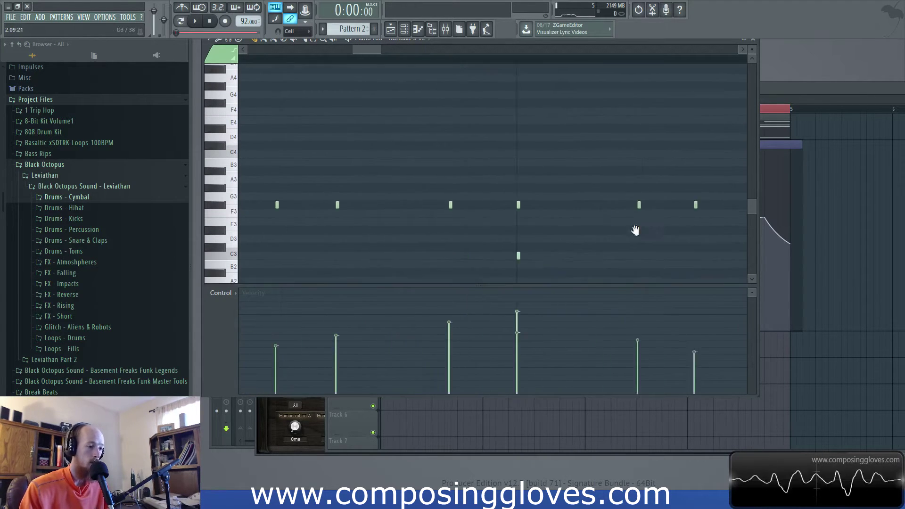
scroll(437, 234, left, 4)
scroll(461, 245, up, 1)
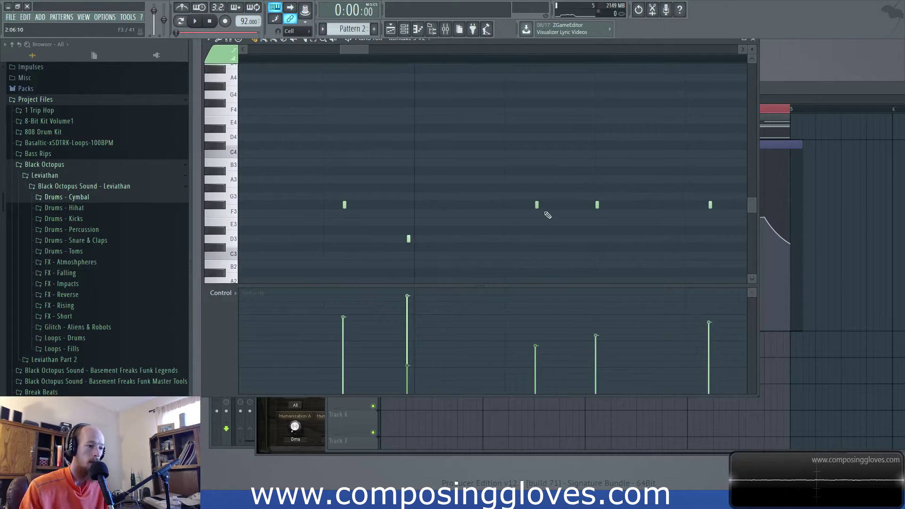
Step: Set the main snap to 1/2 step and select the two drum hits at the start of bar 2
click(295, 31)
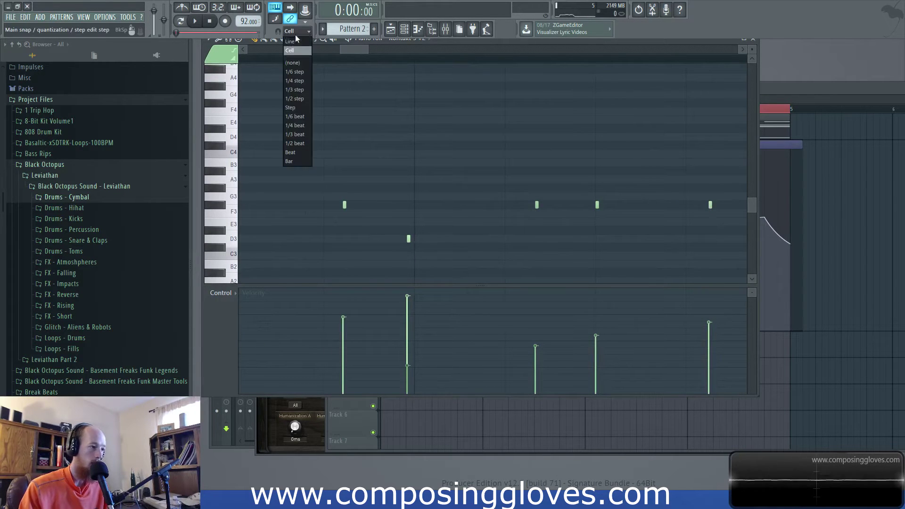
click(306, 112)
scroll(537, 253, left, 5)
scroll(536, 252, up, 2)
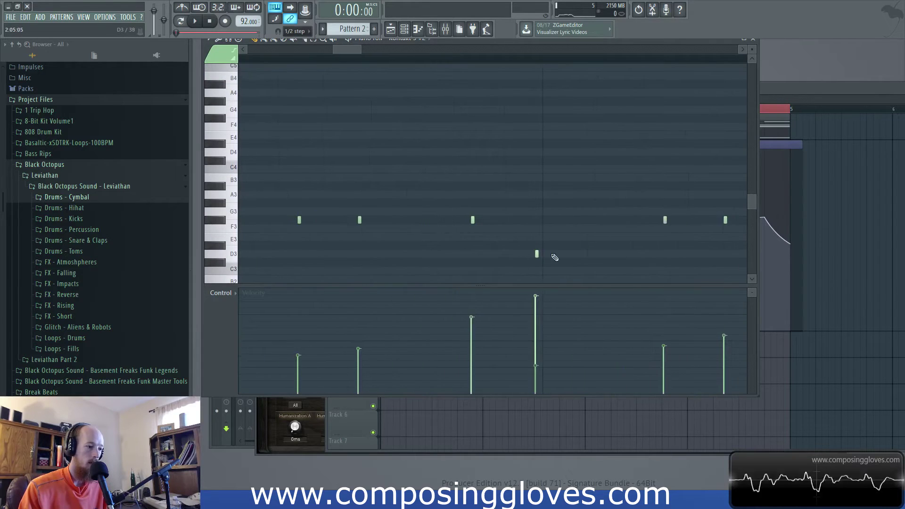
ctrl+drag(540, 239, 638, 267)
key(ctrl+z)
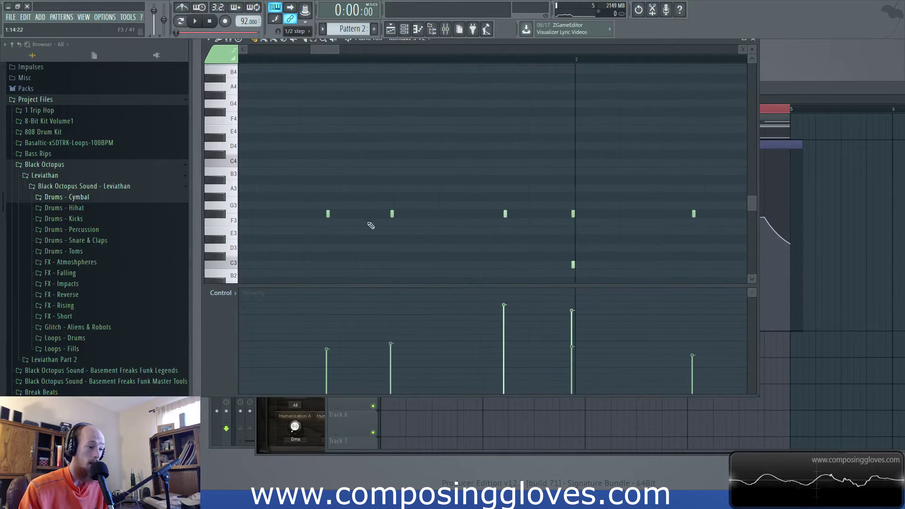
ctrl+drag(556, 202, 615, 278)
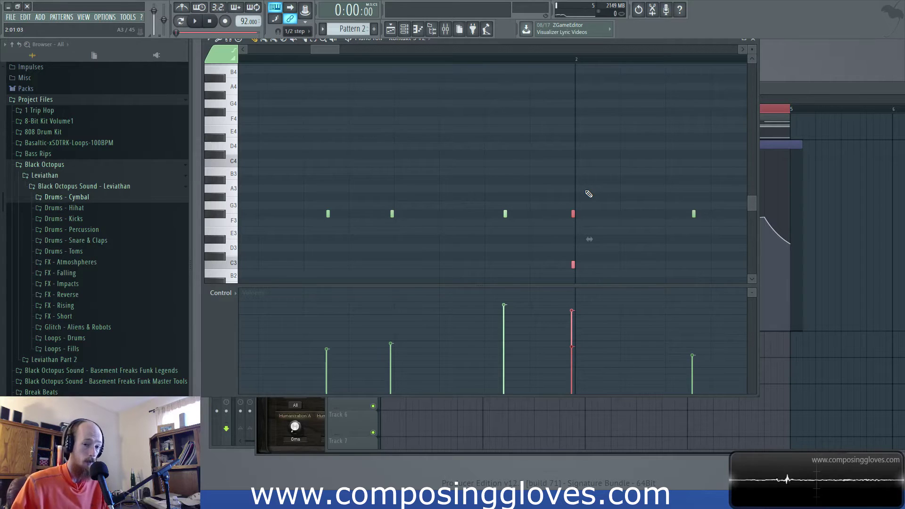
Step: Examine the groove's hits and velocities across both bars, highlighting all the notes and the hi-hat passage leading into bar 2
scroll(395, 228, up, 3)
scroll(495, 263, down, 5)
scroll(487, 226, down, 8)
scroll(437, 96, up, 3)
scroll(438, 97, left, 2)
drag(224, 111, 249, 278)
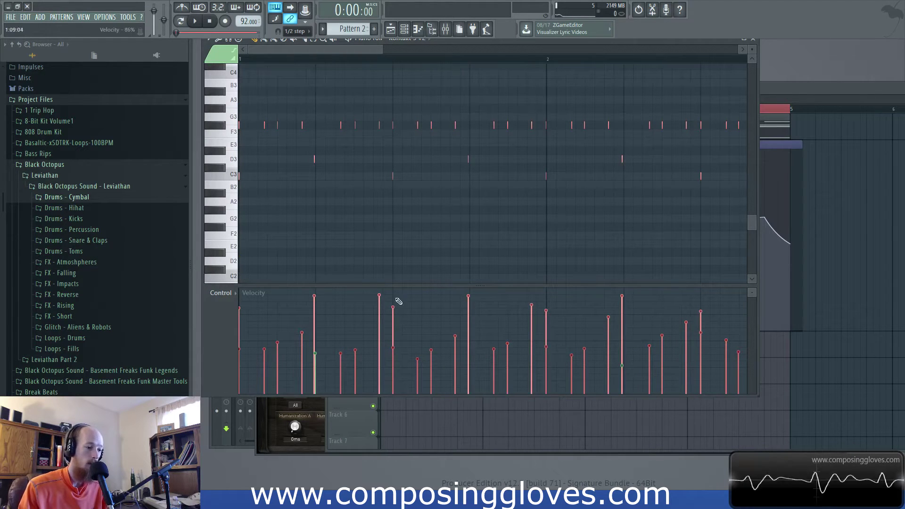
drag(351, 113, 608, 170)
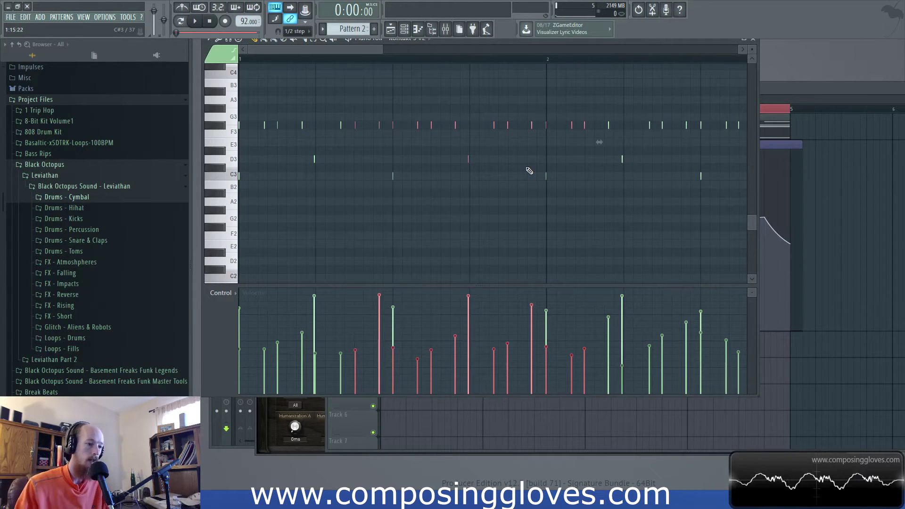
scroll(292, 136, up, 3)
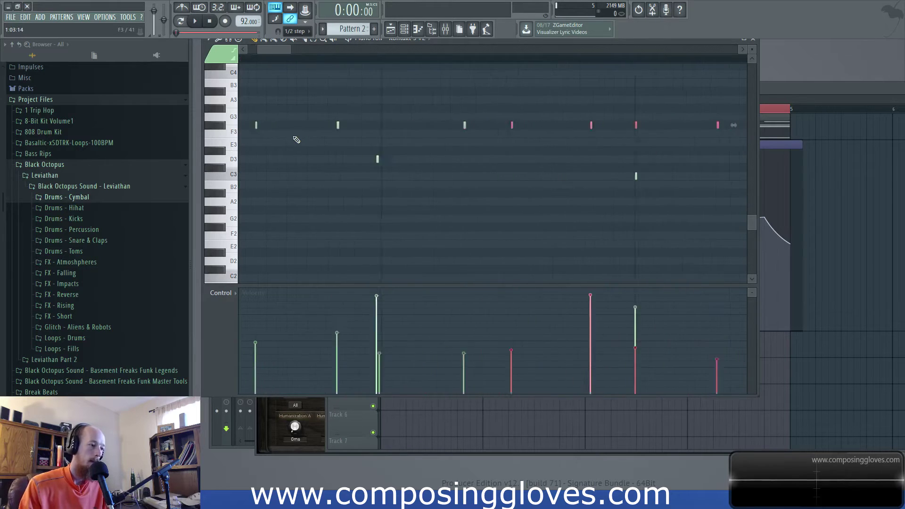
scroll(699, 251, up, 3)
scroll(366, 205, down, 3)
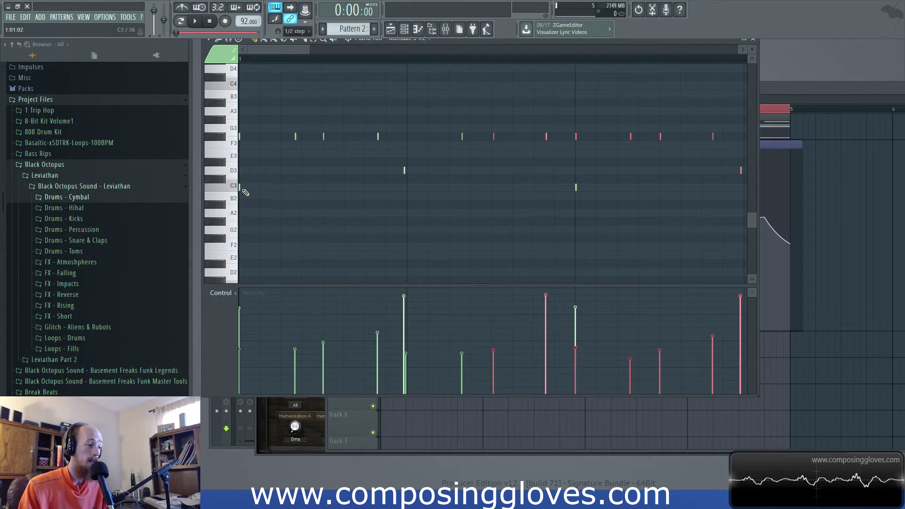
scroll(552, 189, down, 6)
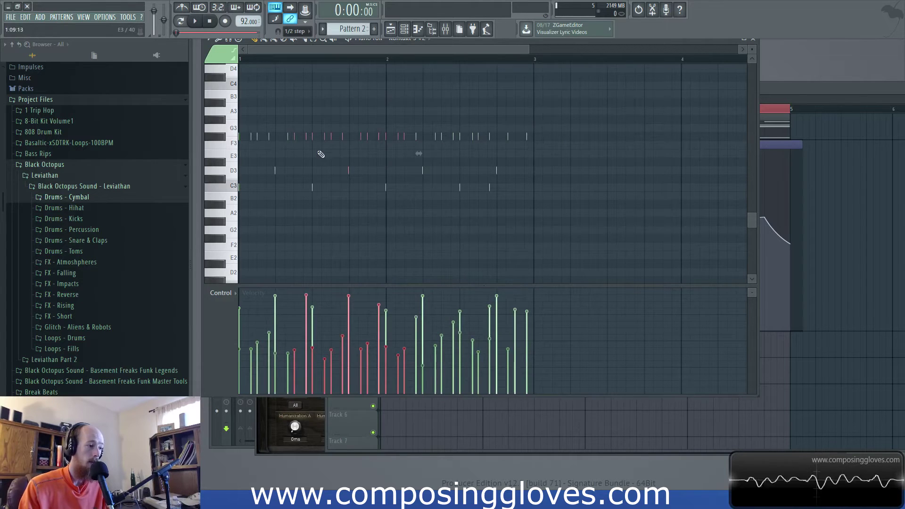
scroll(515, 192, up, 6)
Step: Select all C3 notes and all D3 notes in the groove, and bring the channel rack in front of the piano roll
double_click(238, 226)
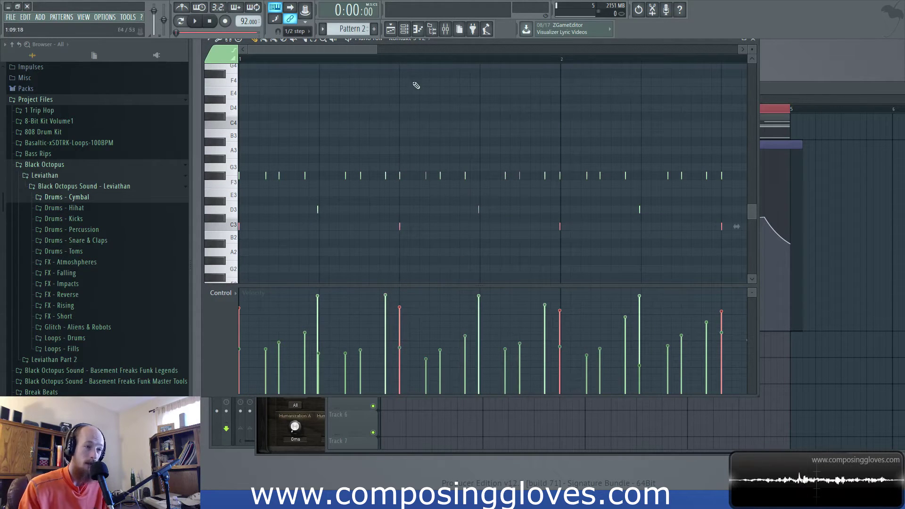
double_click(236, 211)
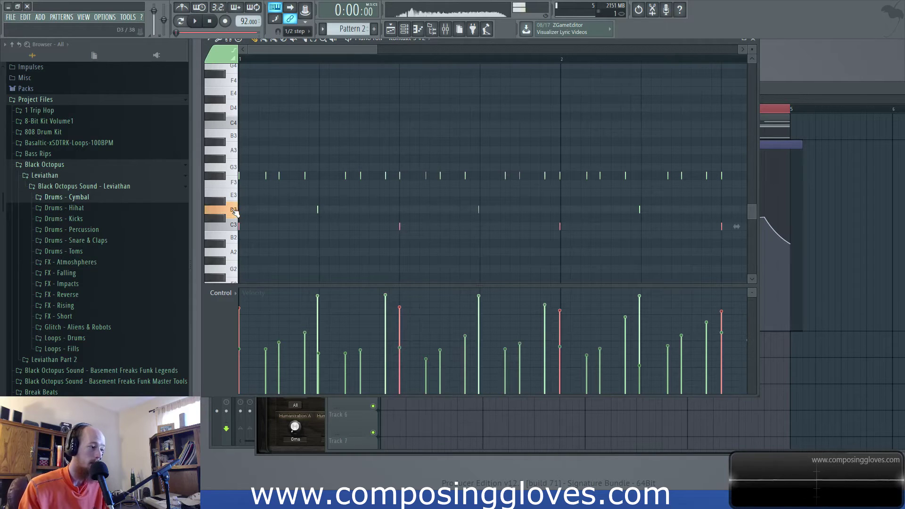
double_click(544, 48)
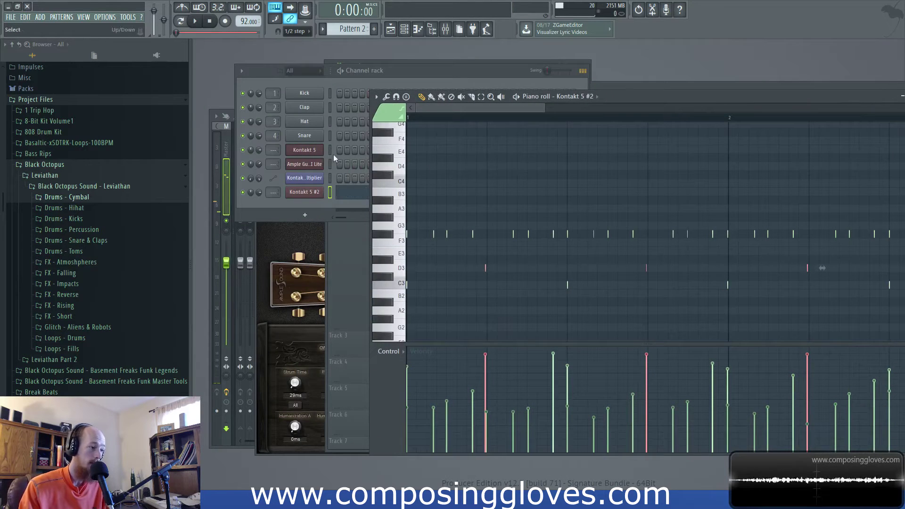
click(258, 217)
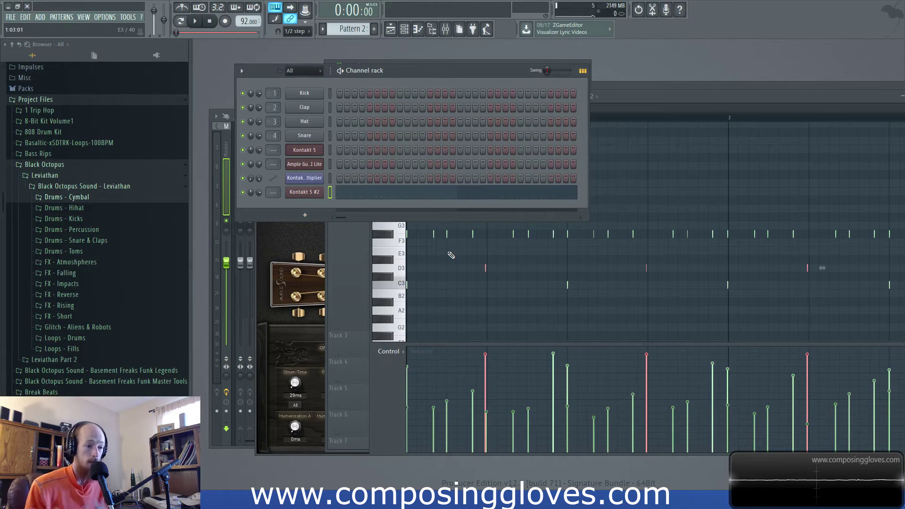
Step: Place two Pattern 2 clips back to back on Track 3, starting at bars 1 and 3, and play the song
click(680, 89)
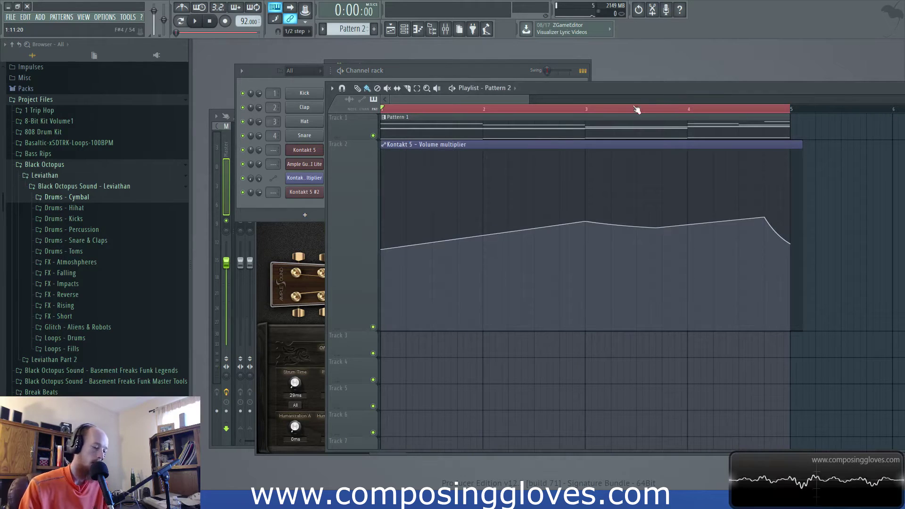
mouse_move(414, 357)
mouse_down()
mouse_move(433, 352)
mouse_move(404, 352)
mouse_up()
drag(491, 349, 689, 345)
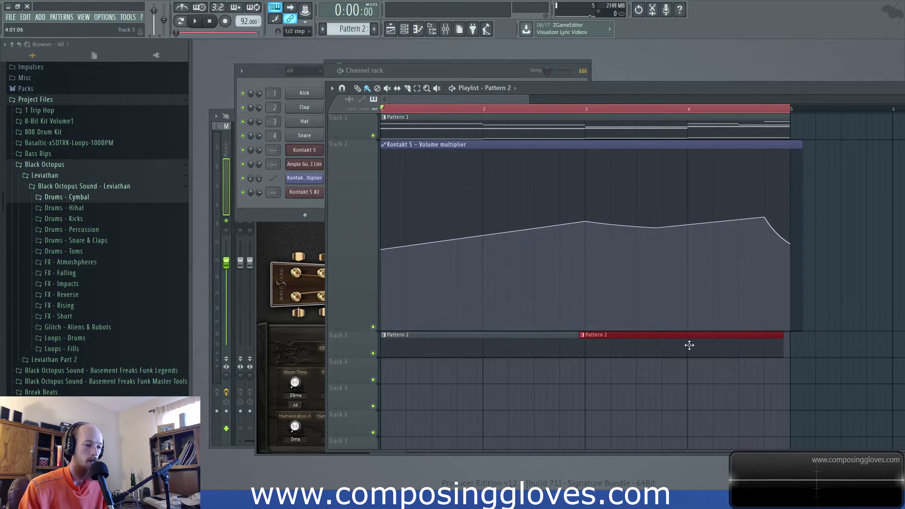
scroll(519, 235, down, 3)
key(space)
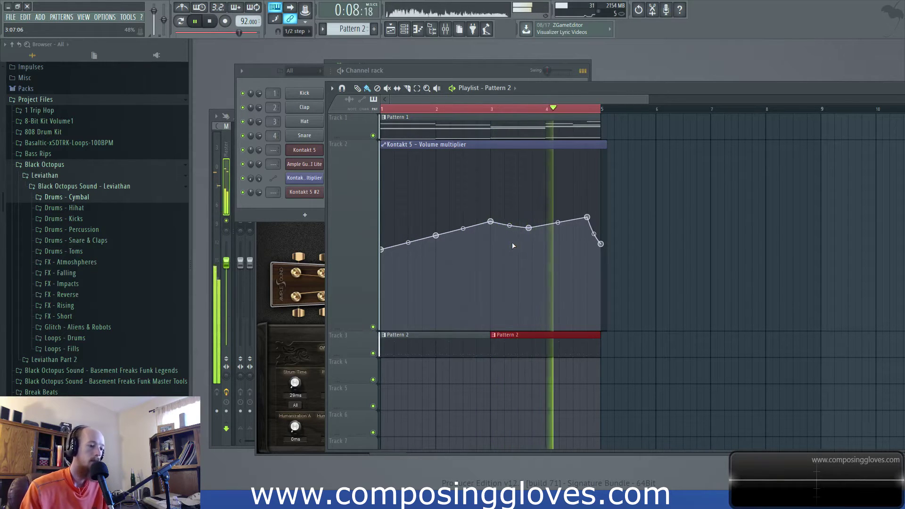
click(268, 213)
key(space)
Step: Create Pattern 3 and open the groove browser of the Kontakt 5 #2 drum kit
key(F4)
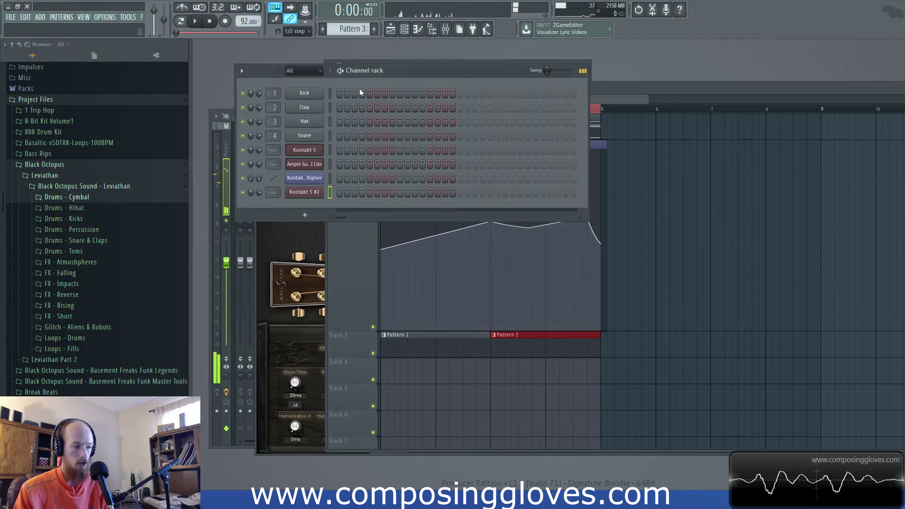
click(310, 192)
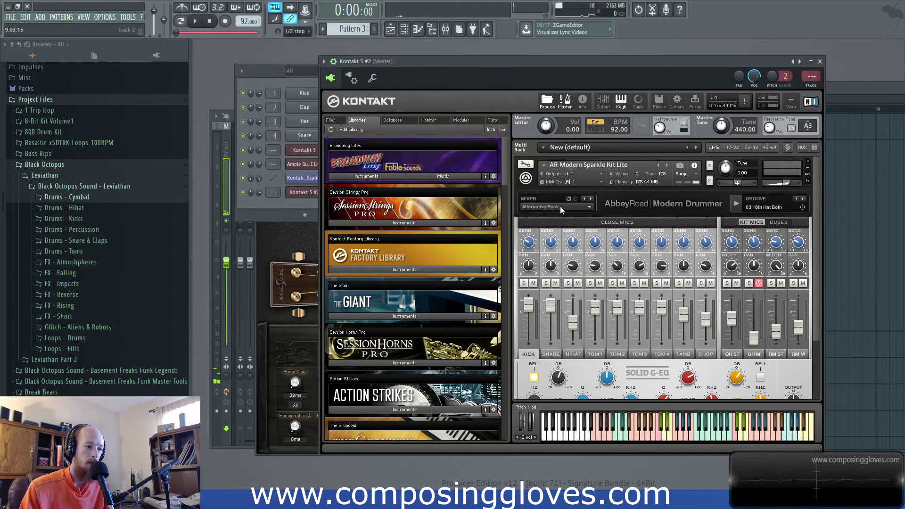
scroll(738, 359, down, 3)
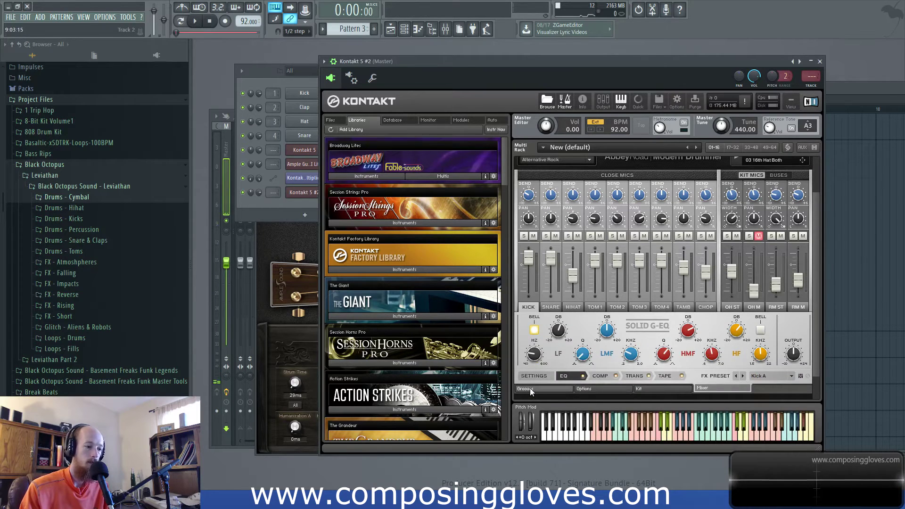
click(530, 388)
click(750, 204)
scroll(751, 248, down, 2)
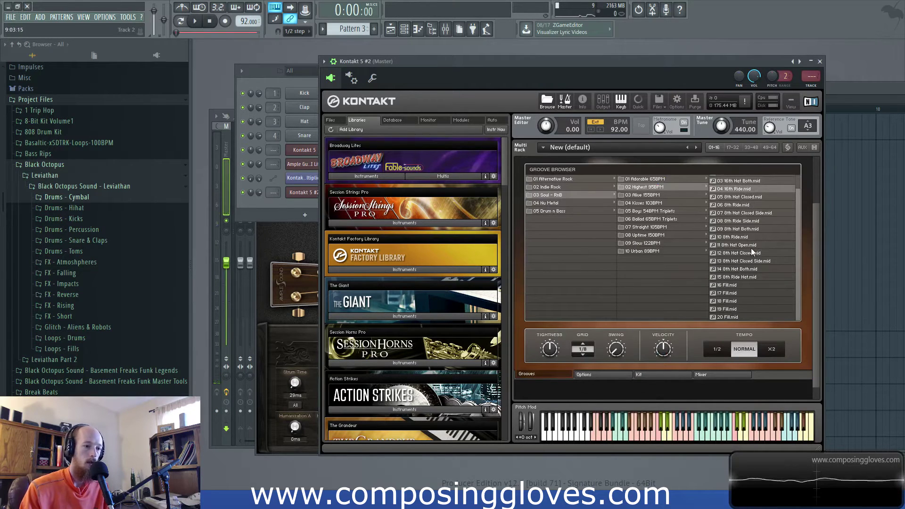
scroll(799, 276, up, 3)
scroll(800, 282, up, 1)
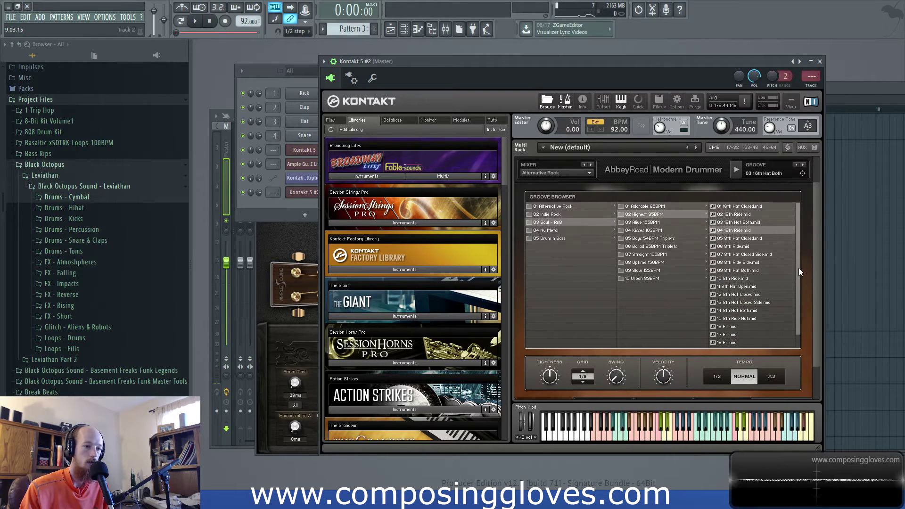
Step: Preview the 17 Fill groove and transfer it onto the Kontakt 5 #2 channel in Pattern 3
click(727, 336)
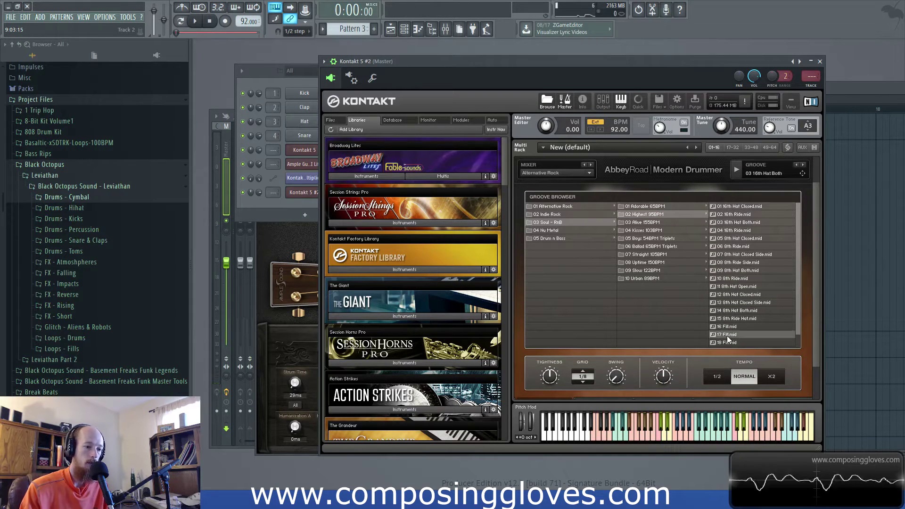
click(737, 173)
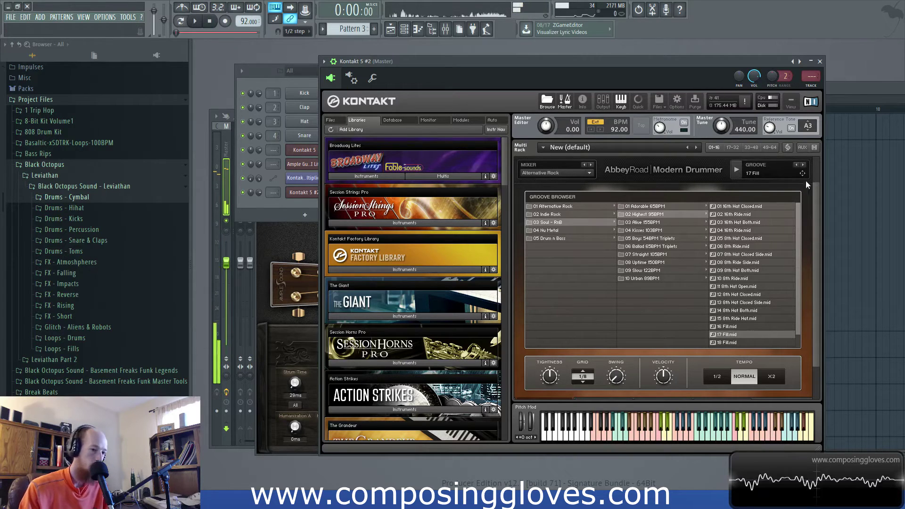
drag(287, 216, 304, 193)
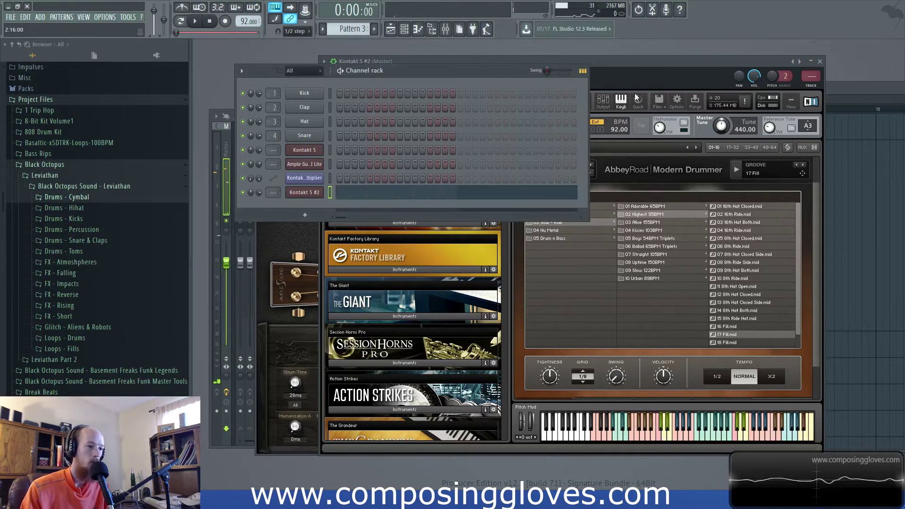
Step: Place a Pattern 3 clip on Track 4 around bar 4 of the playlist and set the main snap to Cell
drag(648, 65, 655, 283)
key(F5)
mouse_move(587, 380)
mouse_down()
mouse_move(600, 377)
mouse_move(578, 376)
mouse_up()
scroll(579, 376, up, 4)
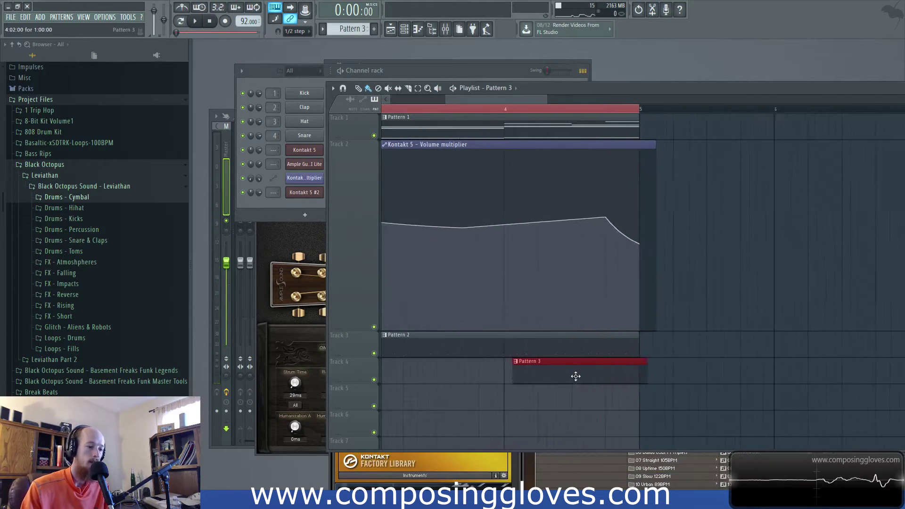
click(294, 31)
click(295, 53)
drag(678, 353, 479, 348)
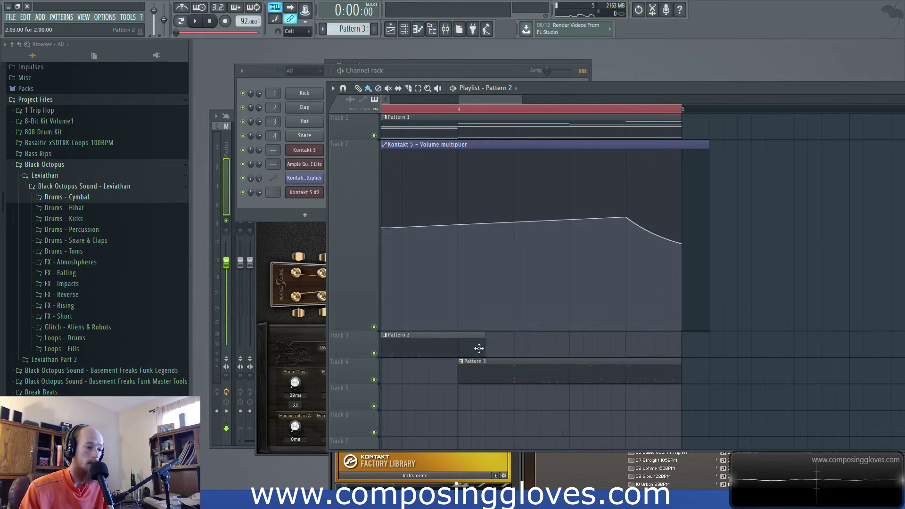
scroll(465, 342, down, 4)
drag(801, 356, 880, 335)
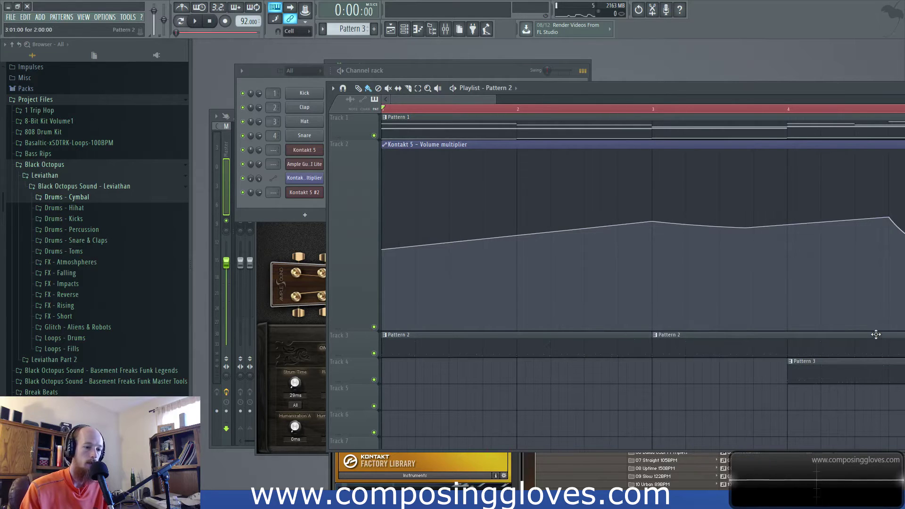
Step: Move the Pattern 3 fill clip onto Track 3 at bar 4, over the end of the second Pattern 2 clip
scroll(675, 361, right, 3)
drag(687, 350, 558, 343)
scroll(523, 356, down, 3)
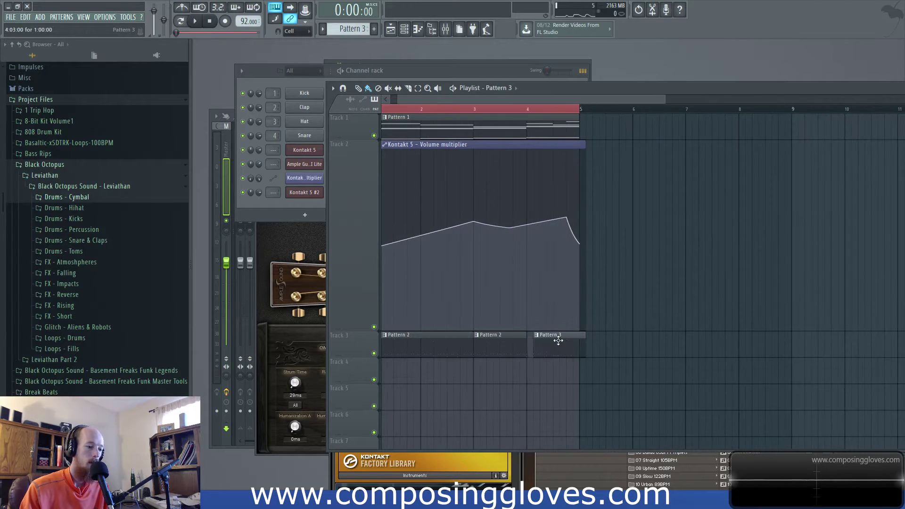
Step: Add another Kontakt 5 instrument channel to the project
click(259, 216)
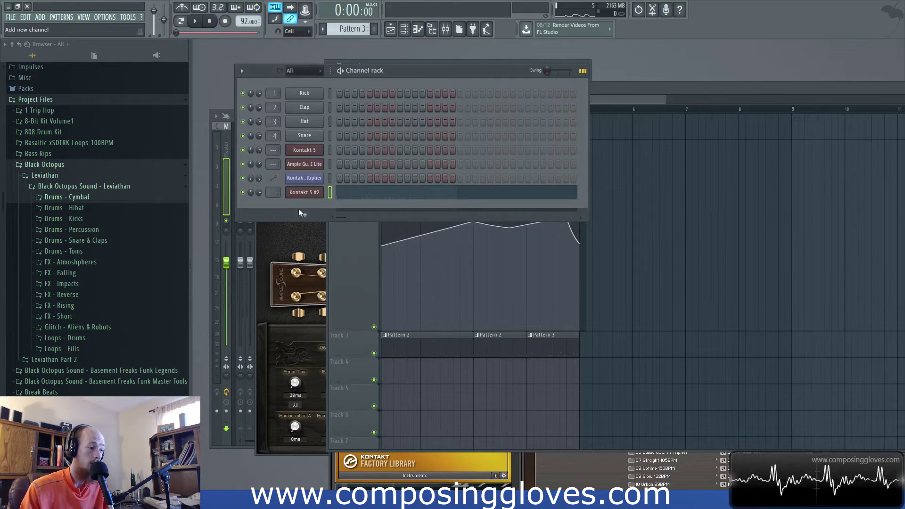
click(308, 215)
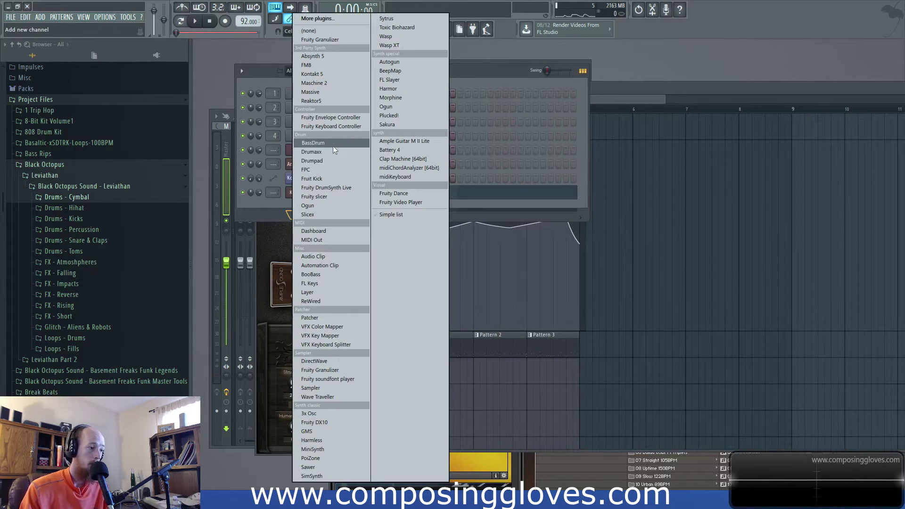
click(605, 92)
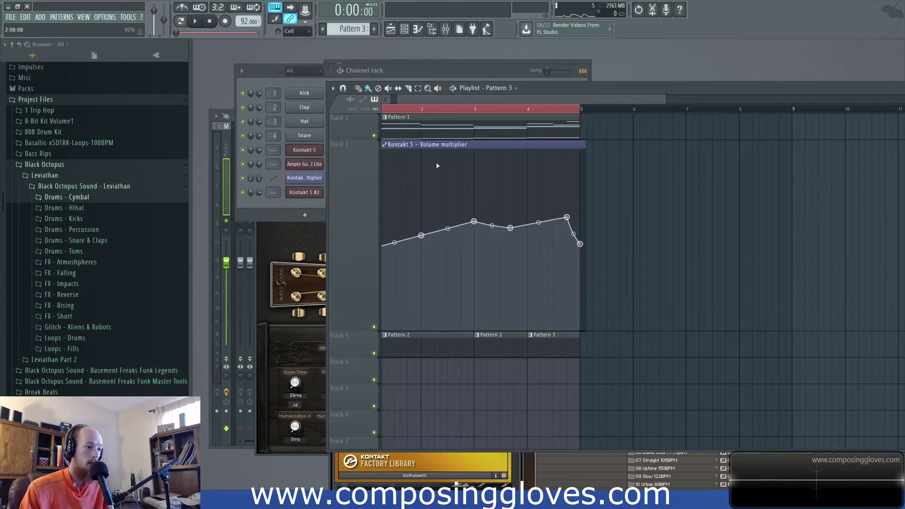
click(285, 206)
click(305, 215)
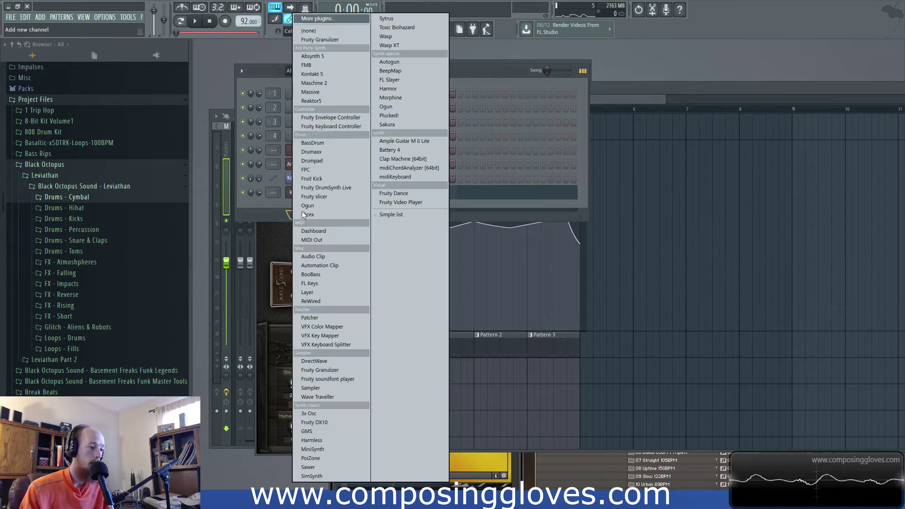
click(329, 73)
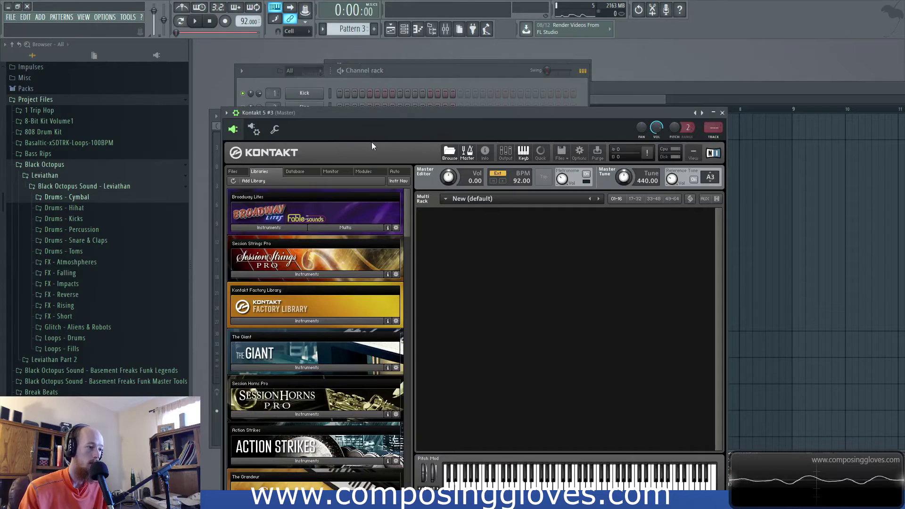
Step: Load the Flute instrument from the Kontakt Factory Library's VSL Woodwinds into the new Kontakt channel
drag(421, 114, 438, 46)
click(293, 254)
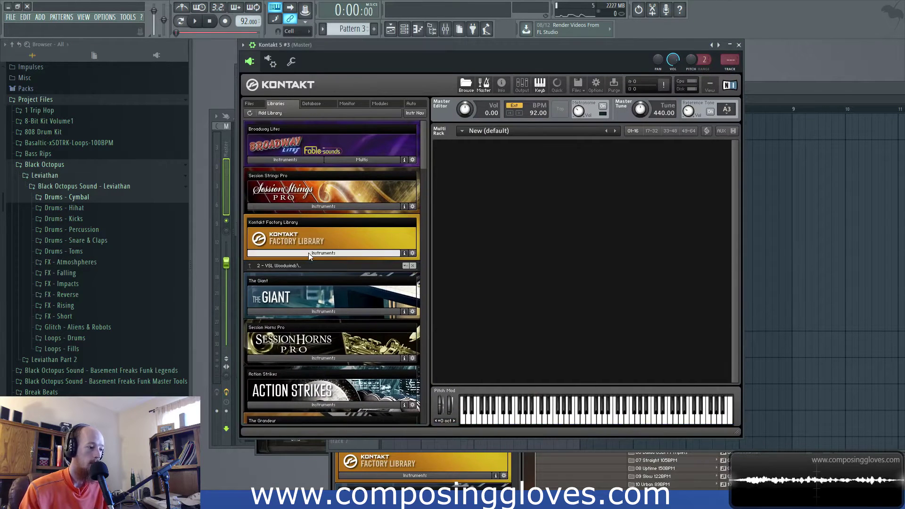
double_click(288, 335)
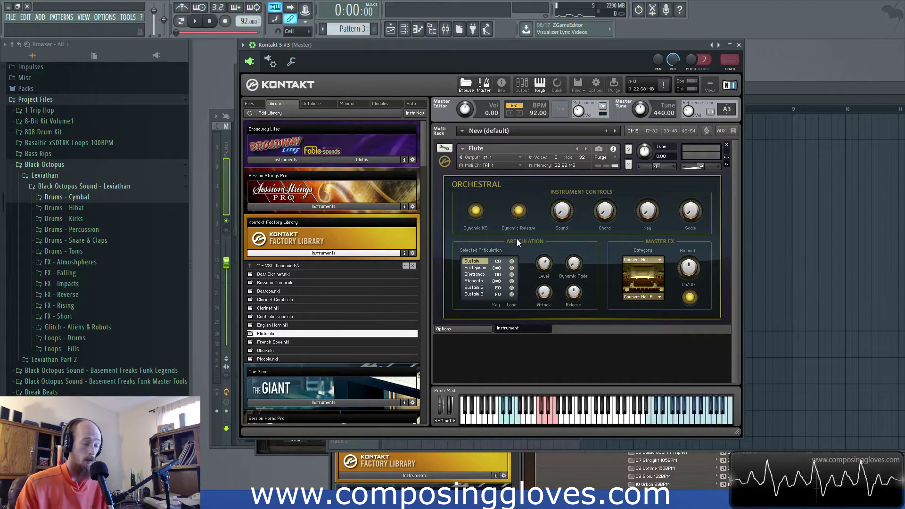
Step: Open the Kontakt 5 #3 flute channel's piano roll in Pattern 1, then reposition and enlarge its window
key(F6)
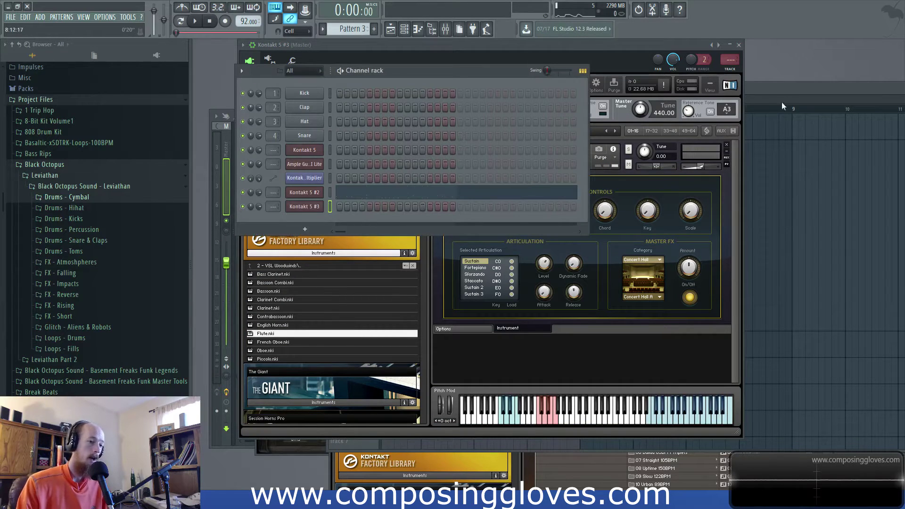
key(F5)
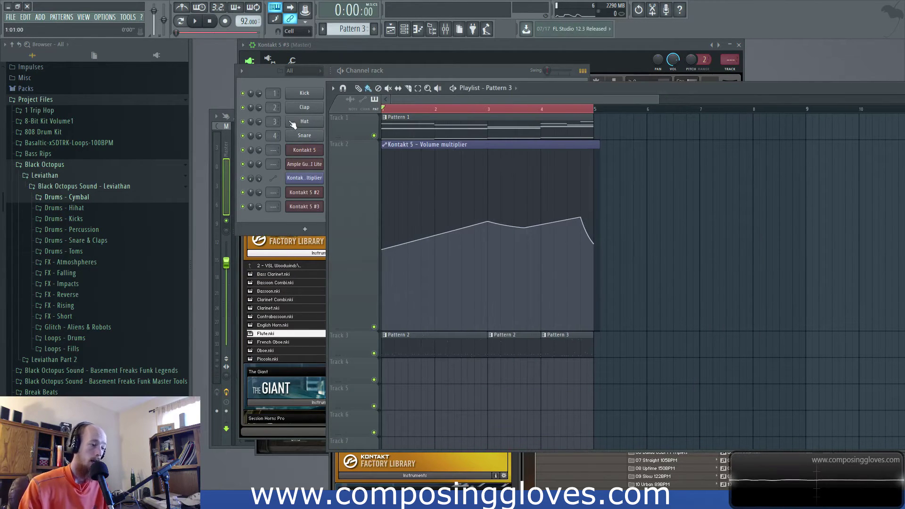
right_click(303, 211)
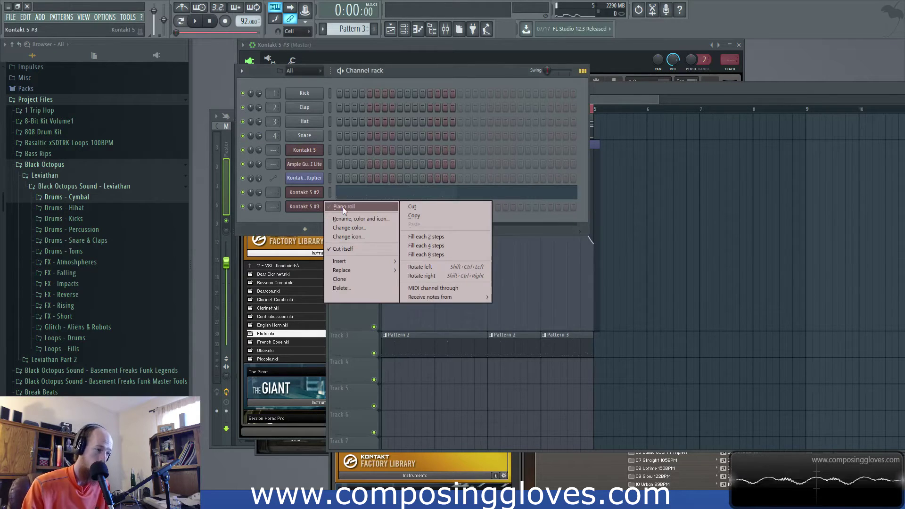
click(343, 207)
key(KP_Subtract)
key(KP_Subtract)
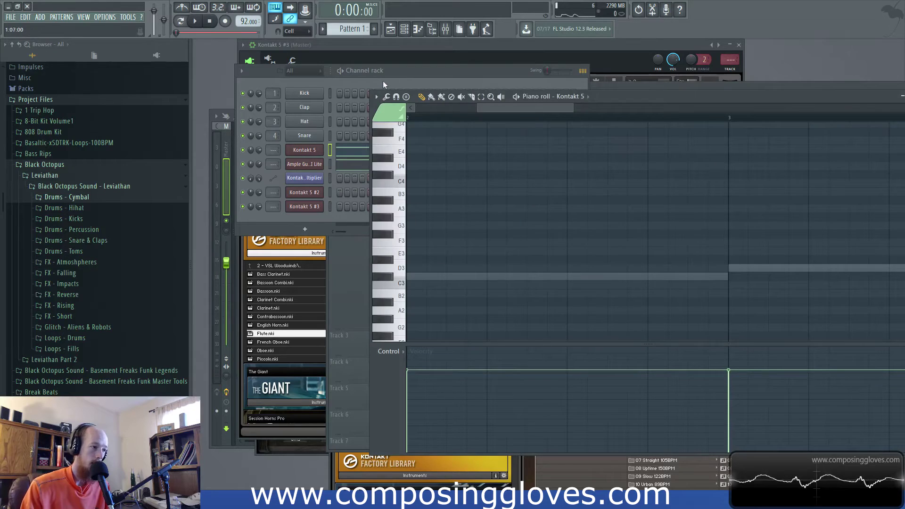
right_click(305, 206)
click(368, 209)
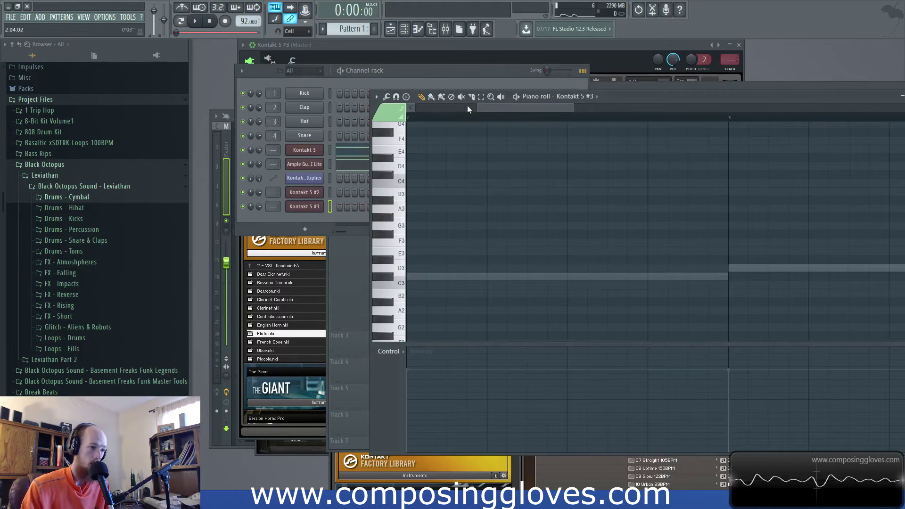
drag(760, 97, 624, 61)
drag(659, 307, 660, 392)
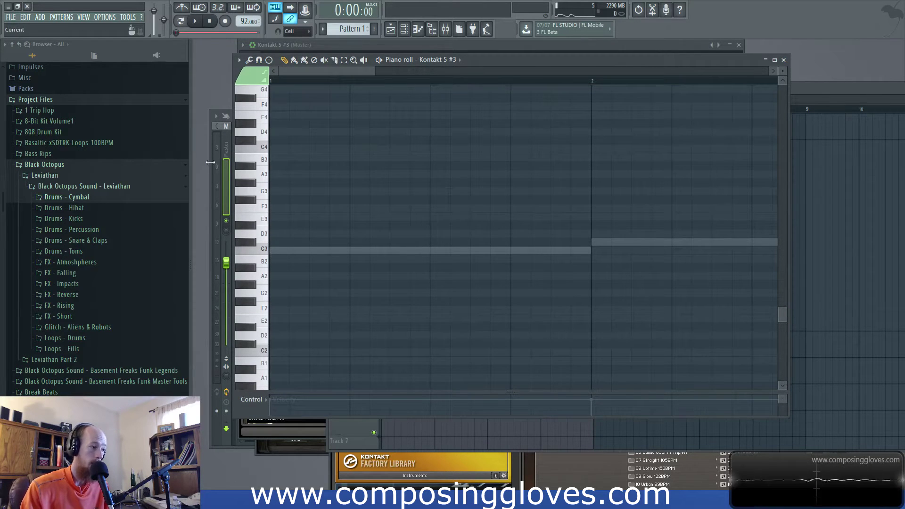
Step: Audition notes on the flute instrument and play the existing parts while viewing their ghost notes in the piano roll
key(F6)
click(313, 208)
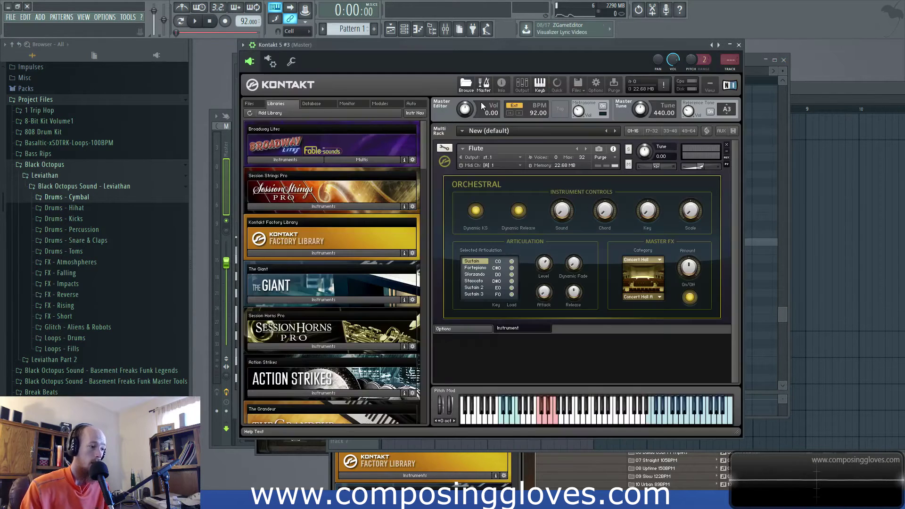
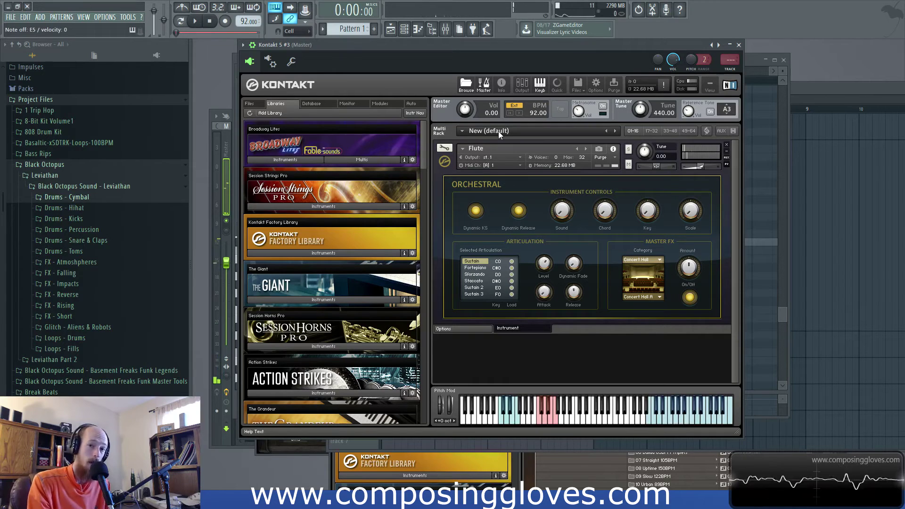
click(782, 318)
scroll(400, 250, down, 5)
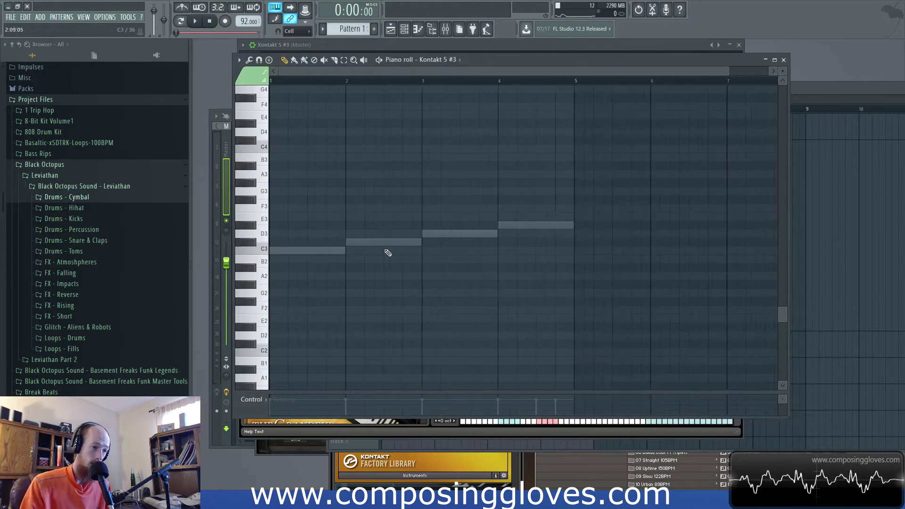
scroll(372, 235, down, 4)
key(space)
scroll(374, 236, up, 8)
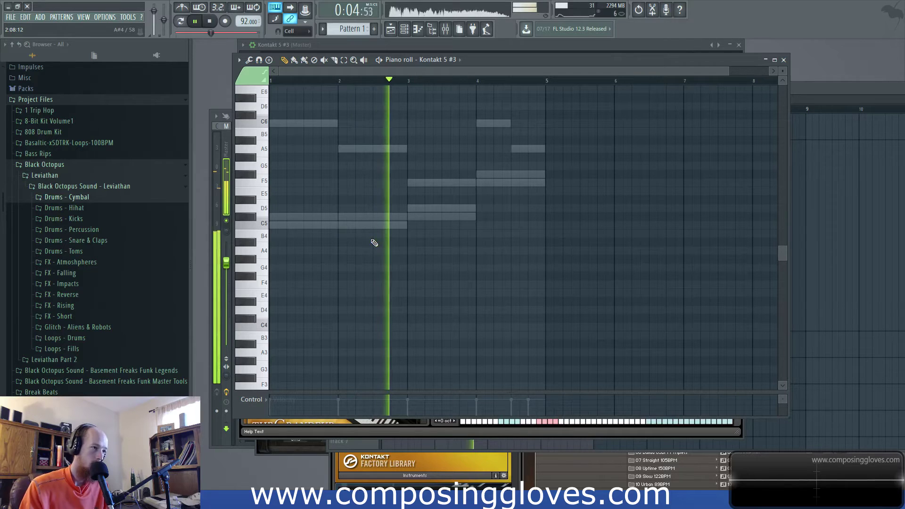
key(space)
scroll(319, 158, up, 5)
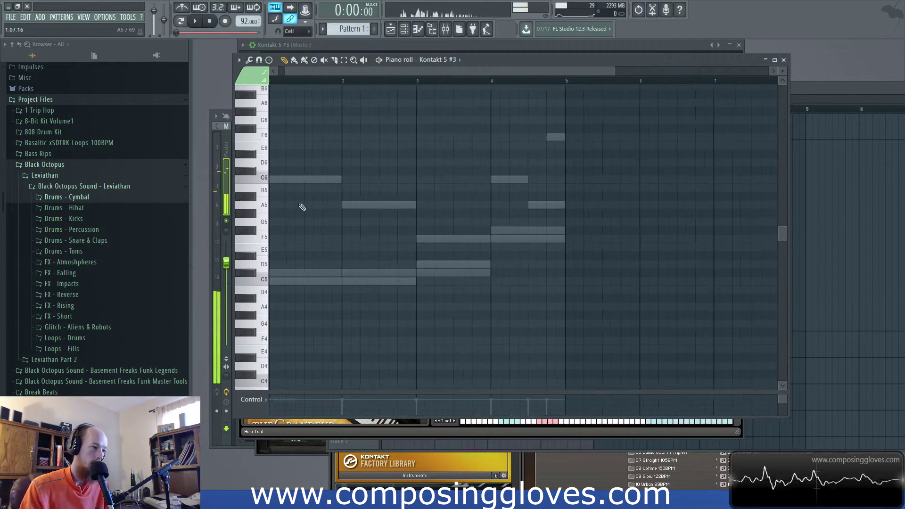
Step: Add a four-step C7 flute note at the start of bar 1
ctrl+scroll(370, 225, up, 3)
click(296, 238)
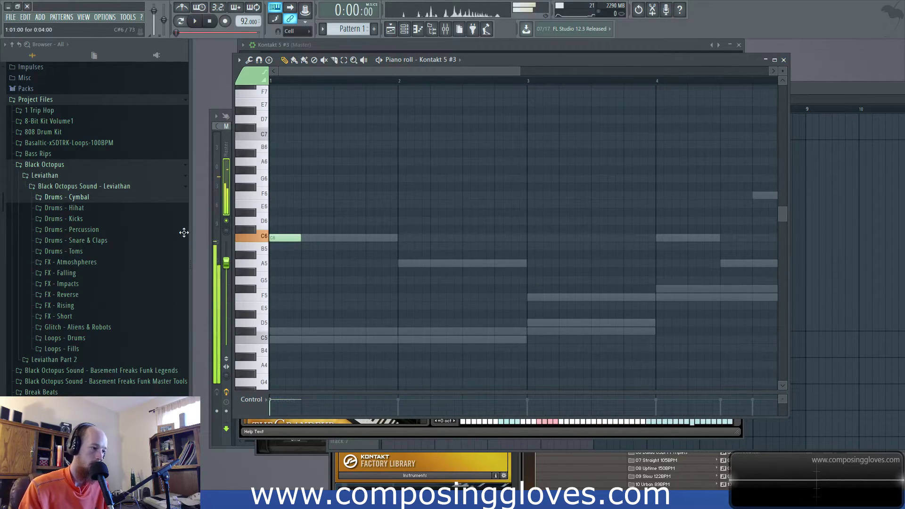
drag(296, 237, 260, 137)
ctrl+scroll(299, 166, up, 2)
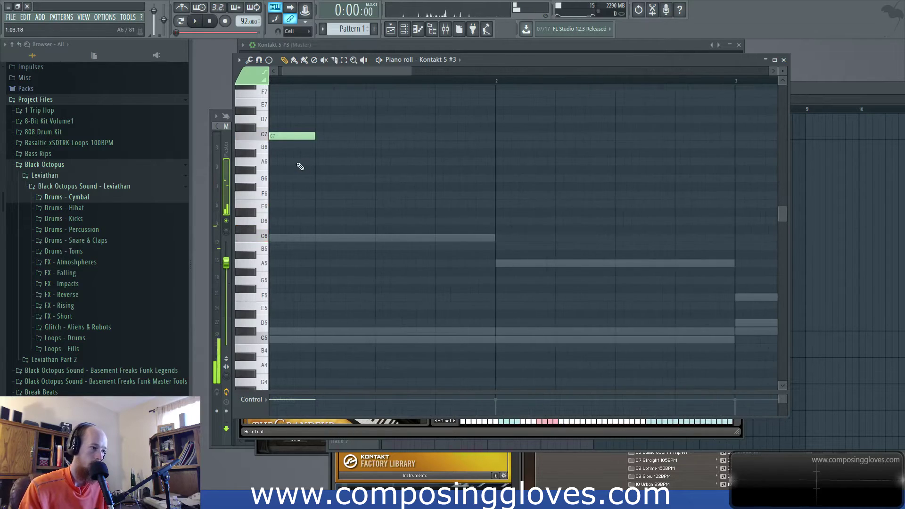
scroll(300, 247, up, 3)
ctrl+scroll(337, 287, down, 3)
scroll(309, 308, down, 3)
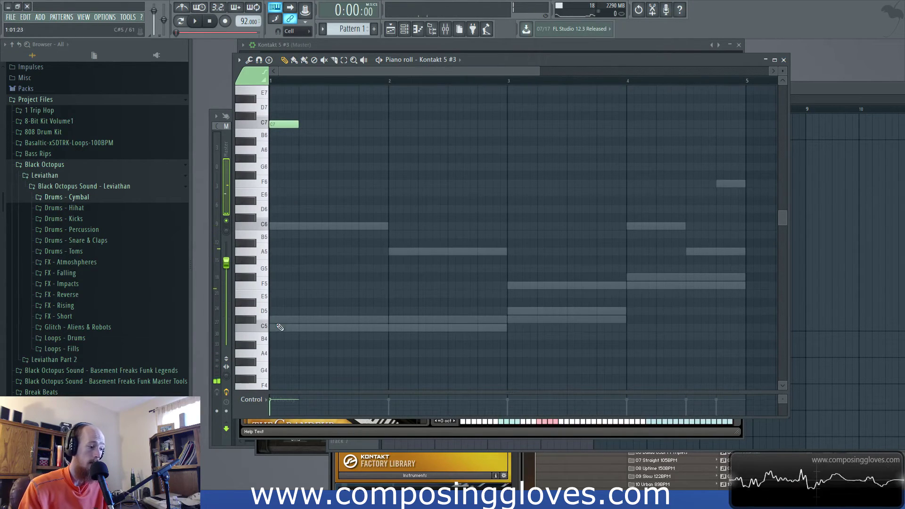
click(266, 333)
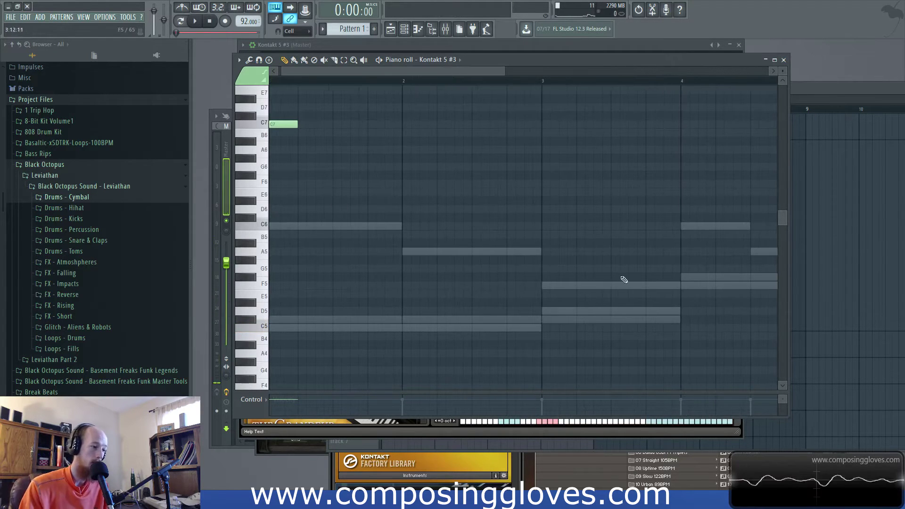
Step: Lengthen the opening C7 note to six steps, add a one-step C7 at step 11 of bar 1, and play the pattern
scroll(612, 298, up, 5)
scroll(286, 304, down, 2)
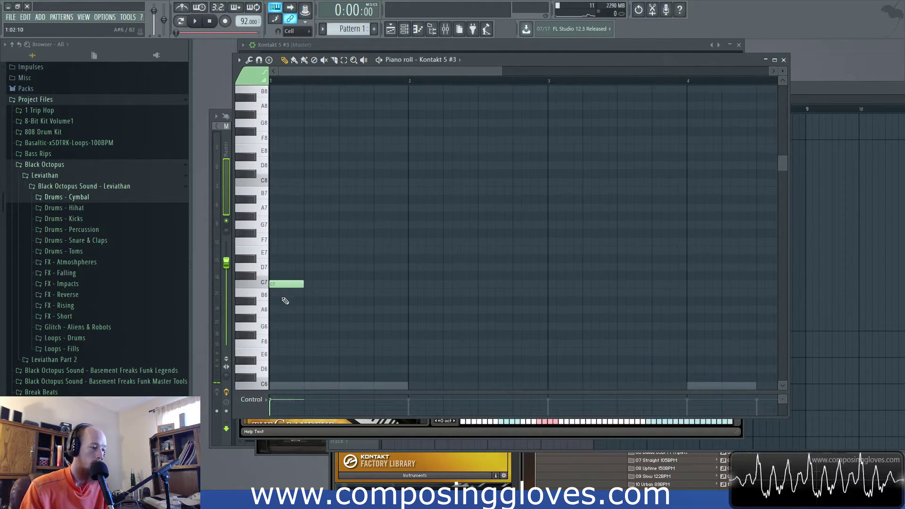
click(302, 283)
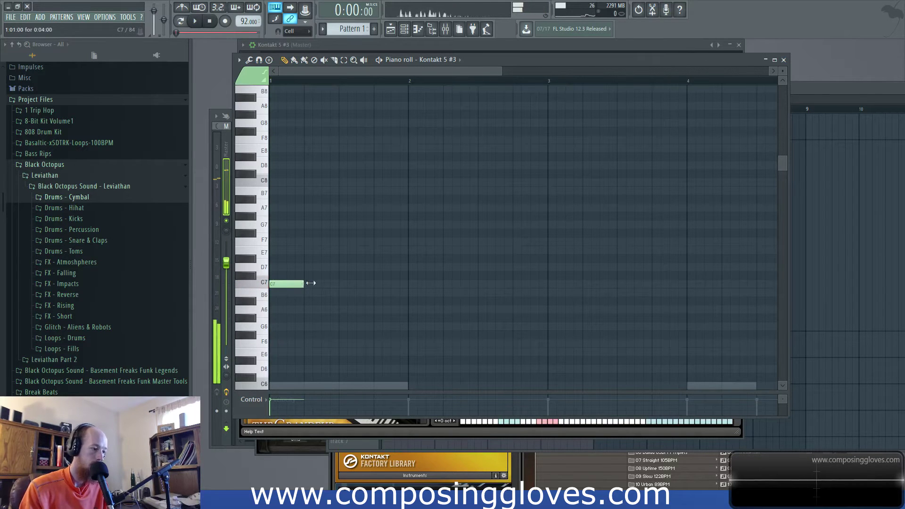
click(374, 285)
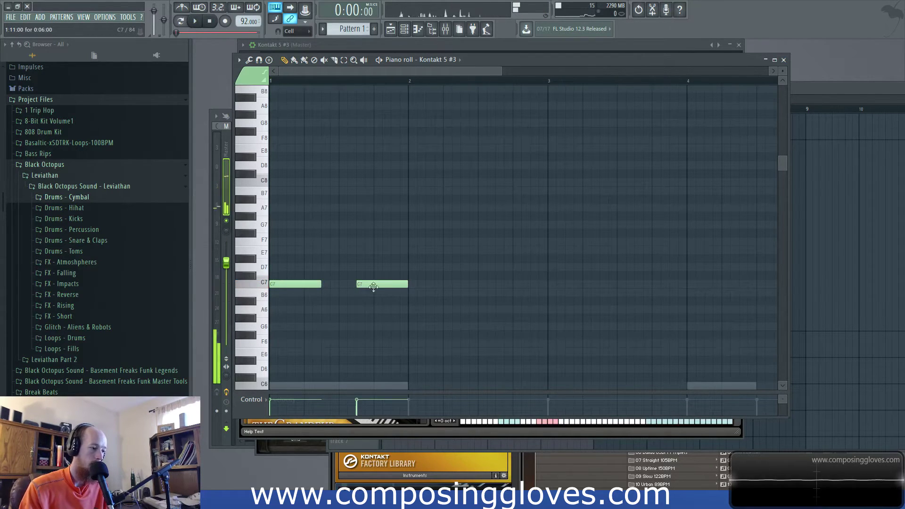
drag(406, 285, 366, 288)
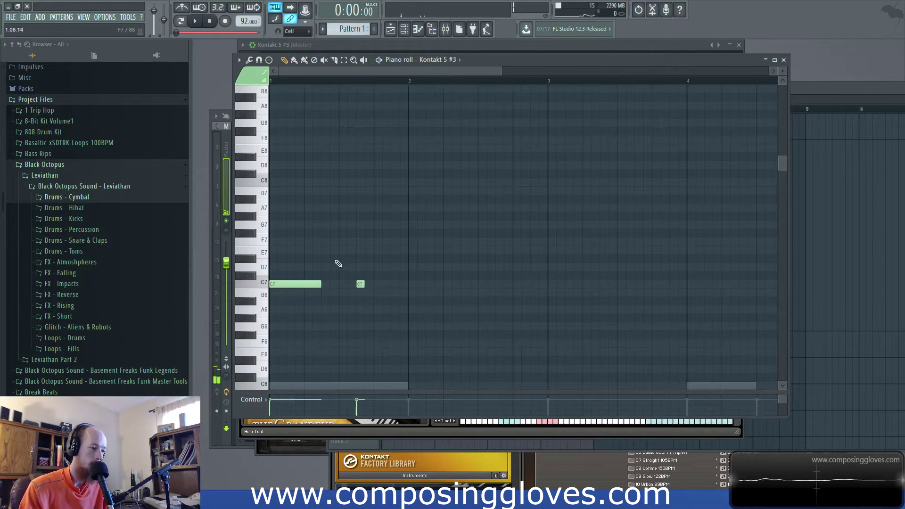
key(space)
scroll(349, 299, up, 2)
scroll(532, 327, up, 1)
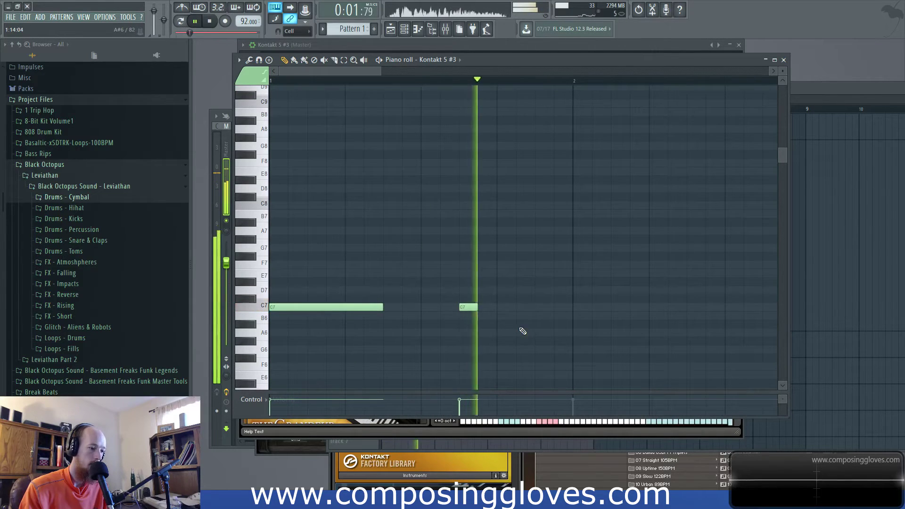
key(space)
Step: Continue the melody in bar 1 with a two-step E7 at step 12, a one-step C7 at step 14 and an A6 at step 15
drag(482, 265, 486, 274)
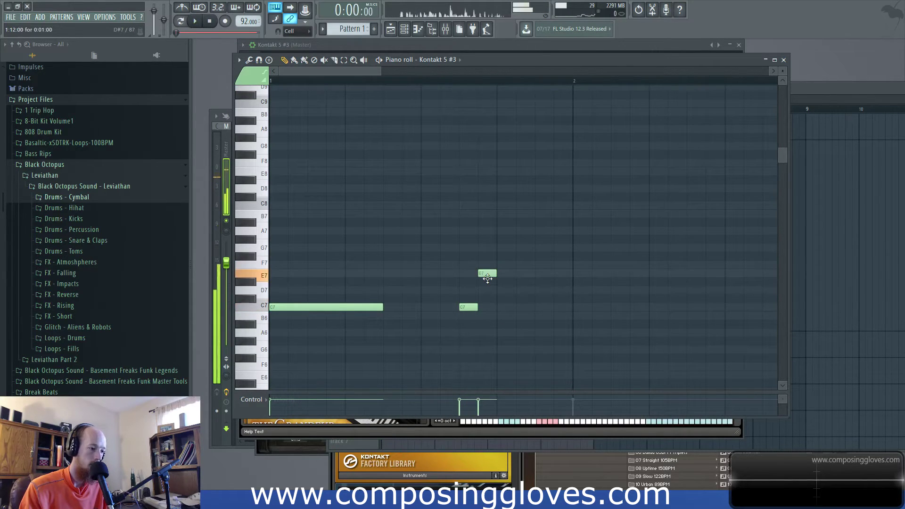
click(527, 306)
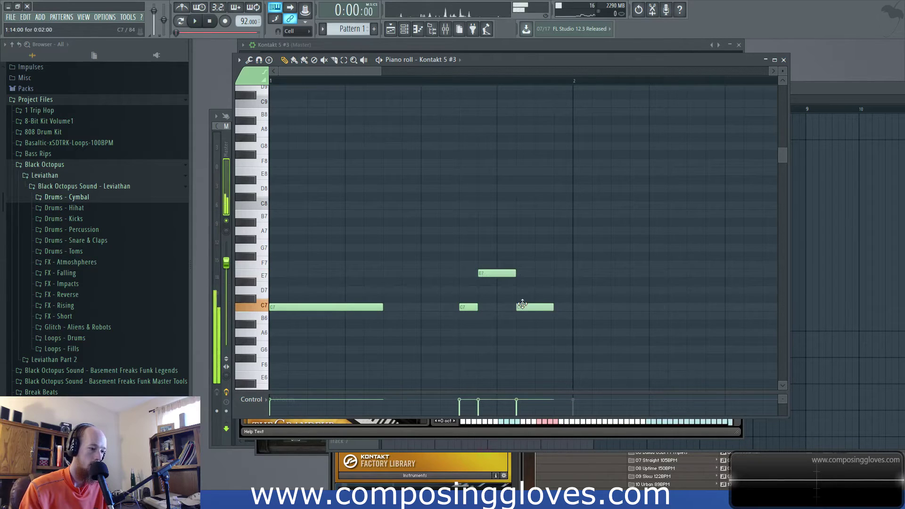
drag(539, 317, 543, 333)
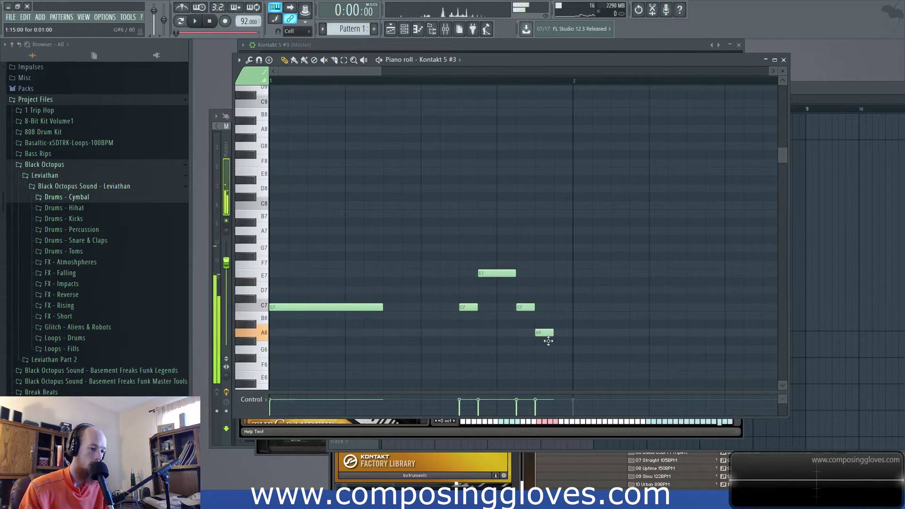
Step: Extend the A6 note to the end of bar 1 and add a two-step G6 note at the start of bar 2
scroll(518, 311, down, 3)
scroll(518, 311, right, 2)
click(499, 320)
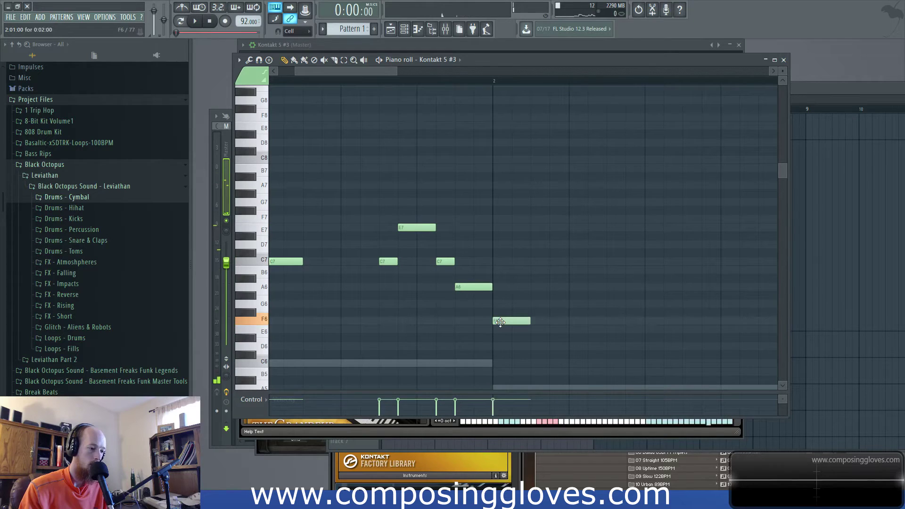
drag(499, 319, 502, 300)
ctrl+scroll(493, 319, down, 4)
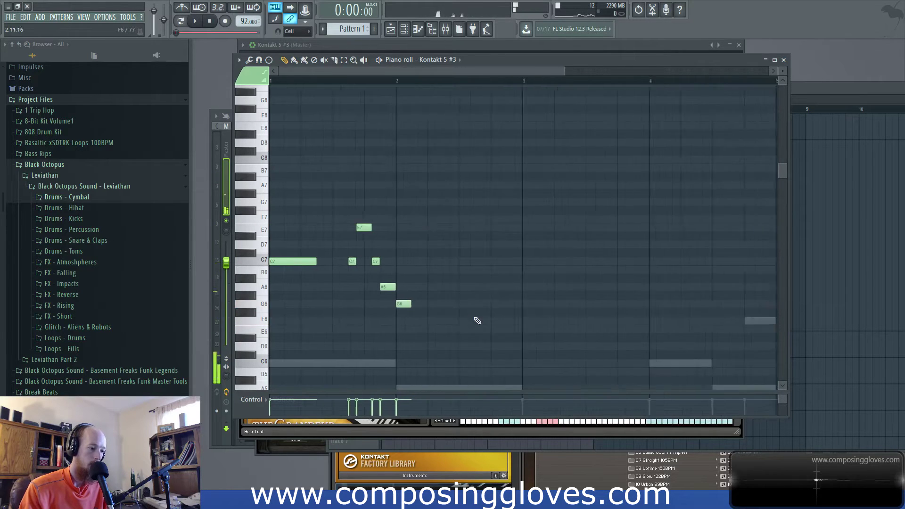
Step: Check the strings' chord notes, try the bar 2 flute note at F6 during playback, and return it to G6
scroll(448, 323, down, 5)
double_click(413, 262)
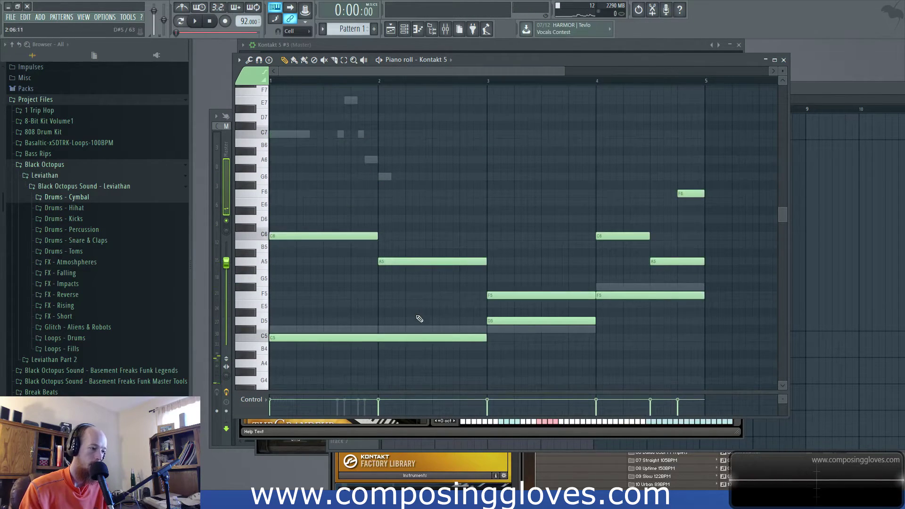
scroll(401, 300, up, 1)
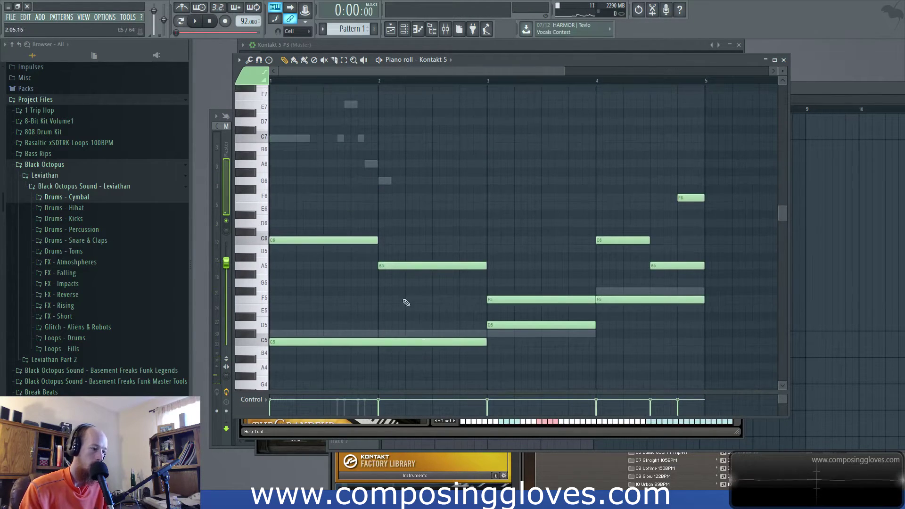
double_click(385, 182)
drag(384, 180, 388, 199)
key(space)
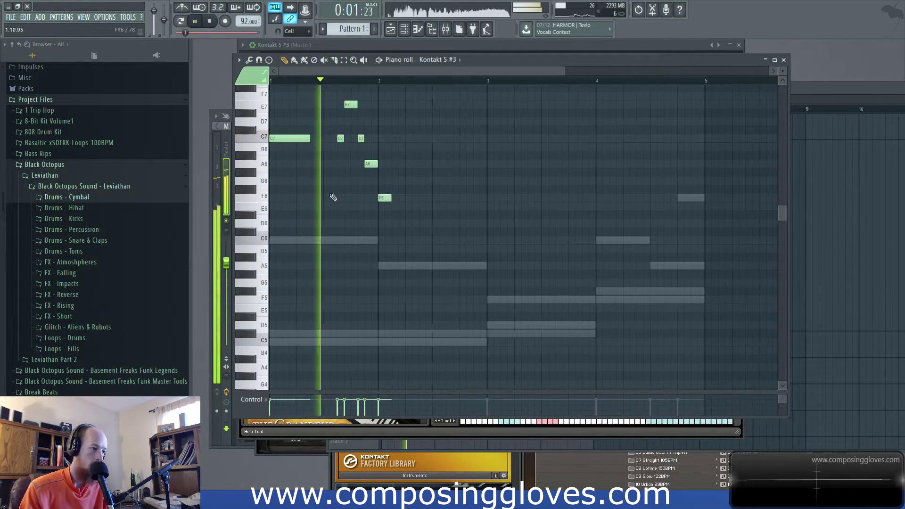
scroll(366, 184, up, 3)
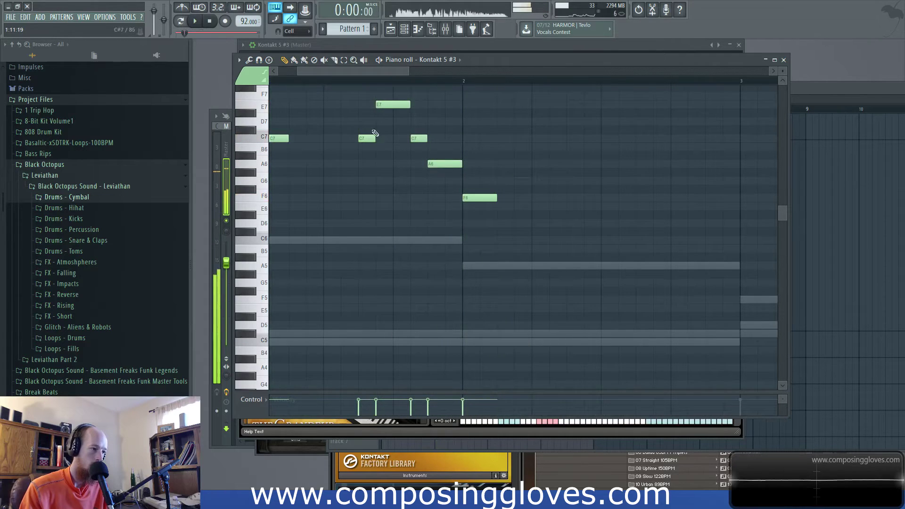
key(space)
scroll(479, 202, up, 1)
drag(530, 219, 536, 204)
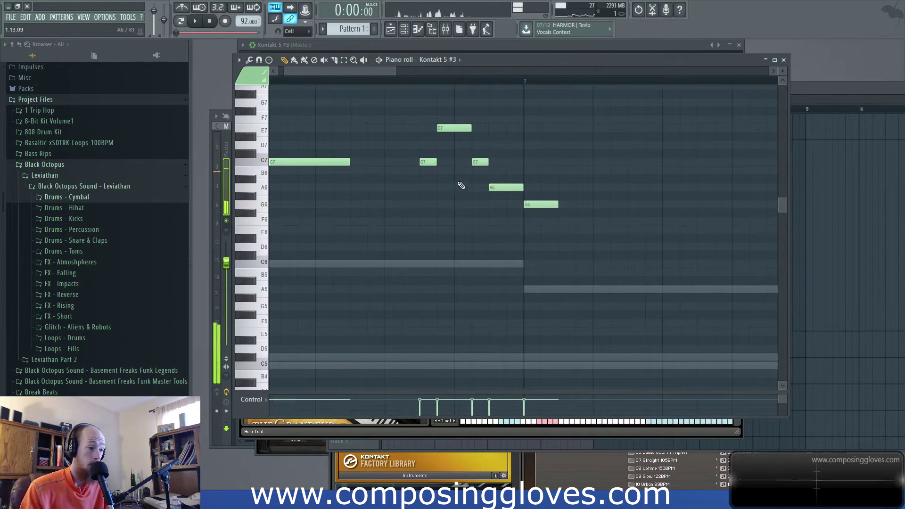
Step: Play the flute phrase and lengthen the G6 note at the start of bar 2 to four steps
scroll(433, 178, up, 1)
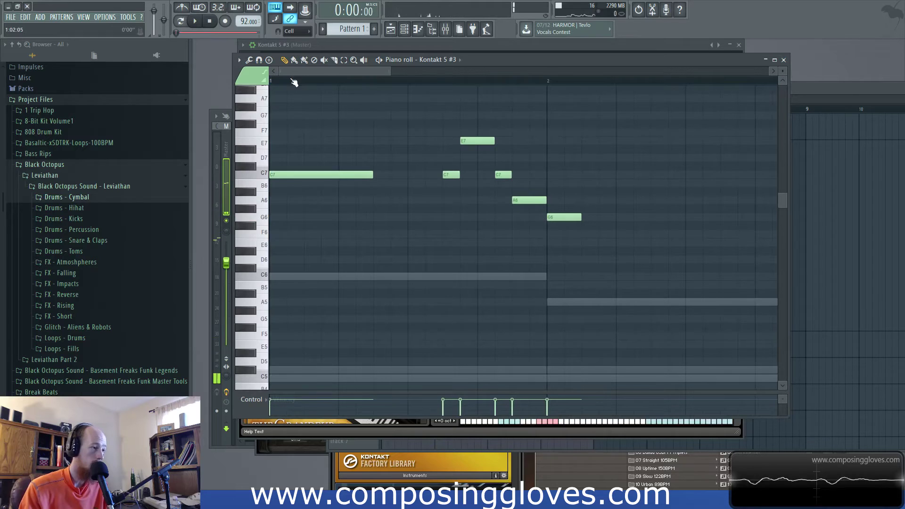
key(space)
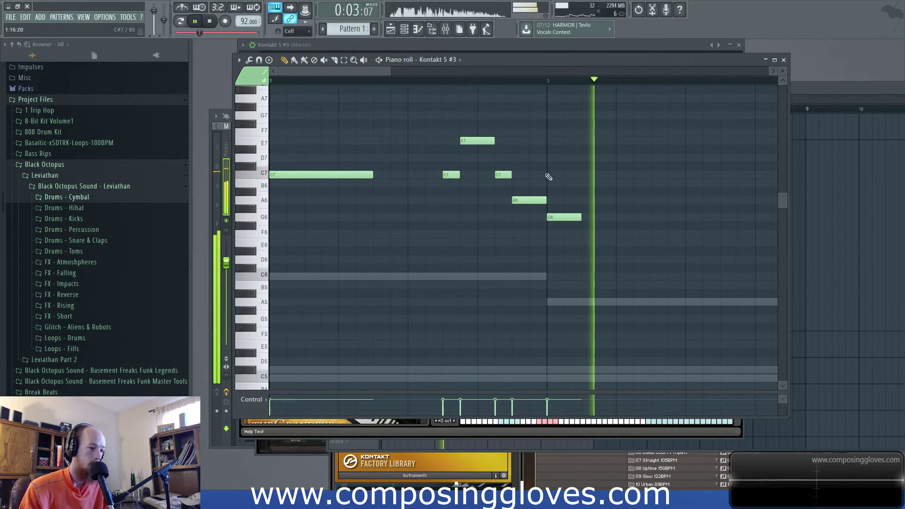
key(space)
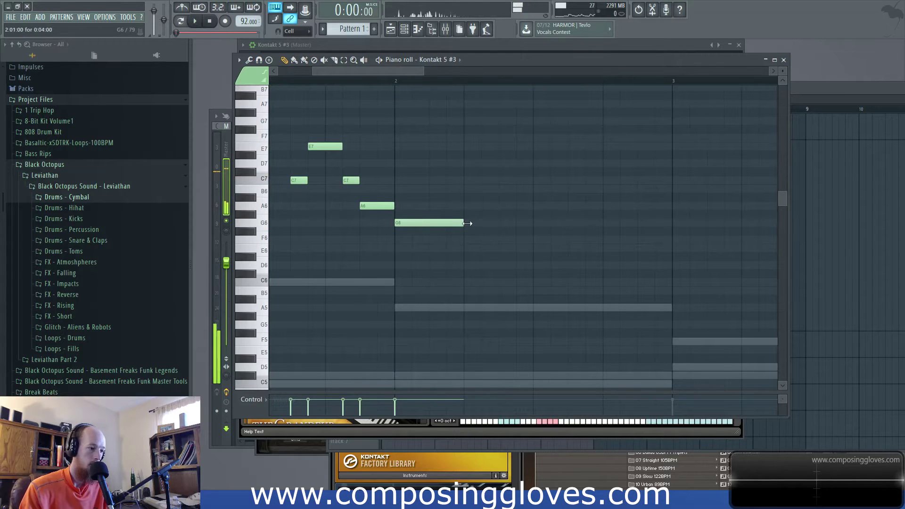
Step: Continue the flute melody with a four-step A6 note at step 5 of bar 2, directly after the G6
scroll(394, 212, down, 3)
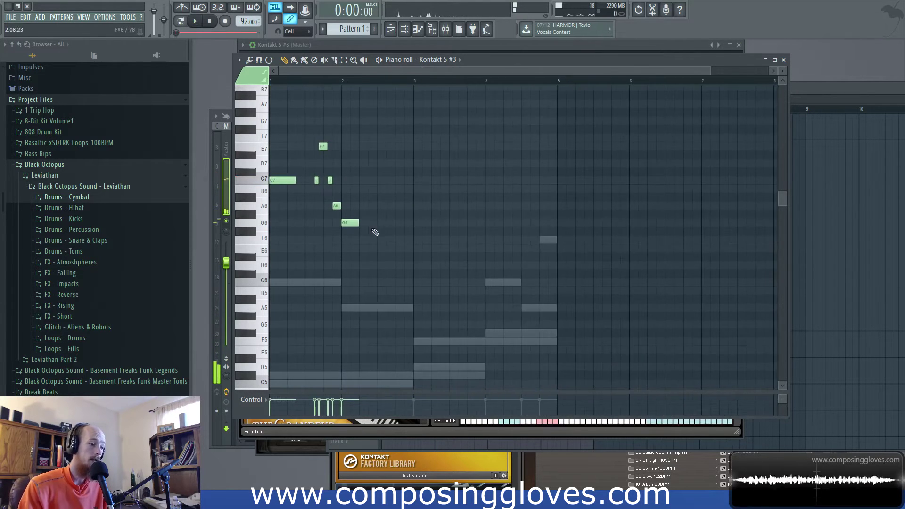
scroll(350, 216, up, 3)
drag(464, 207, 551, 235)
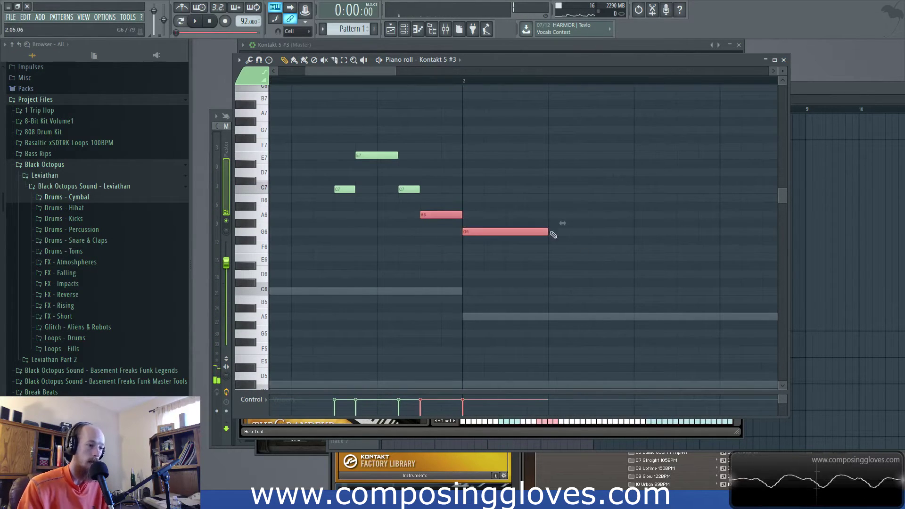
drag(535, 266, 535, 266)
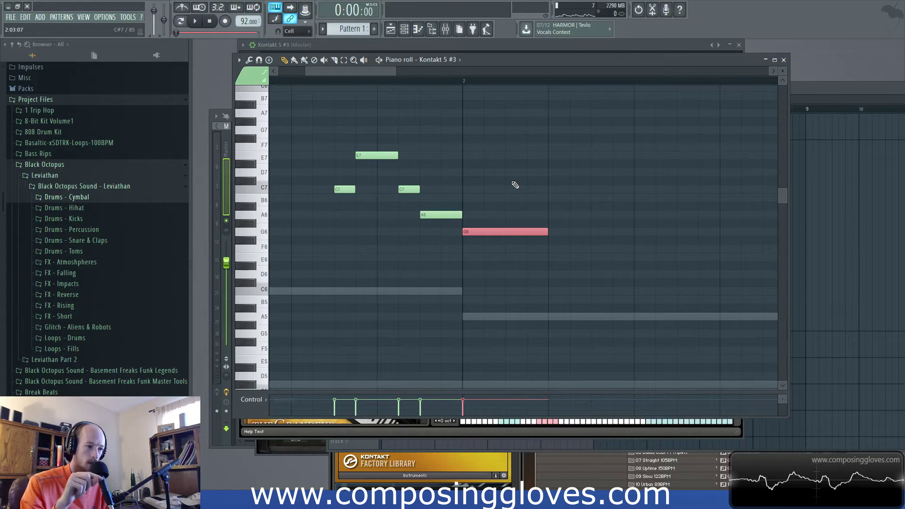
click(552, 216)
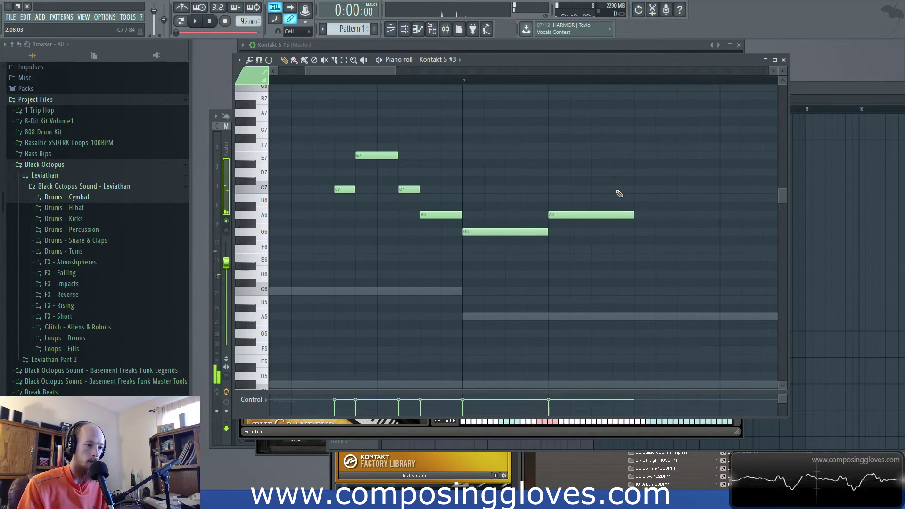
Step: Examine the movement between the A6, G6 and A6 notes around the start of bar 2, highlighting them in turn
scroll(572, 211, down, 2)
drag(448, 196, 572, 250)
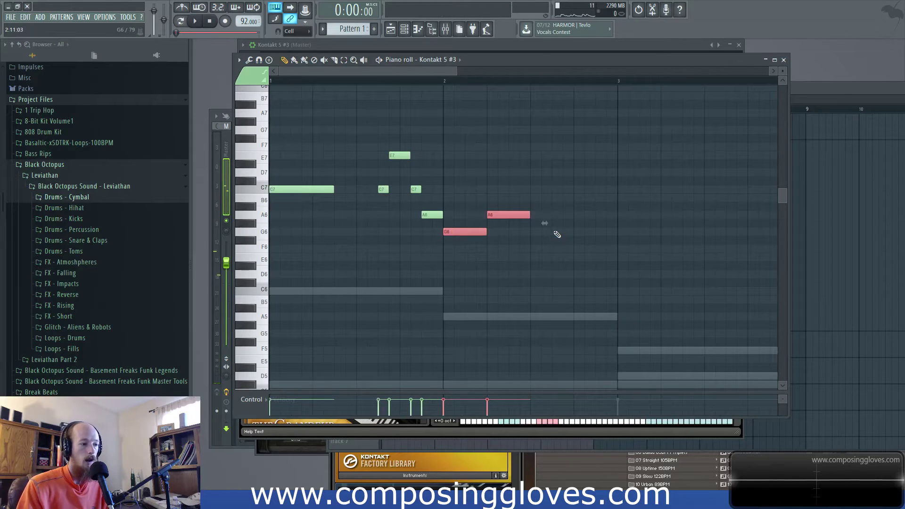
drag(469, 244, 532, 221)
click(437, 212)
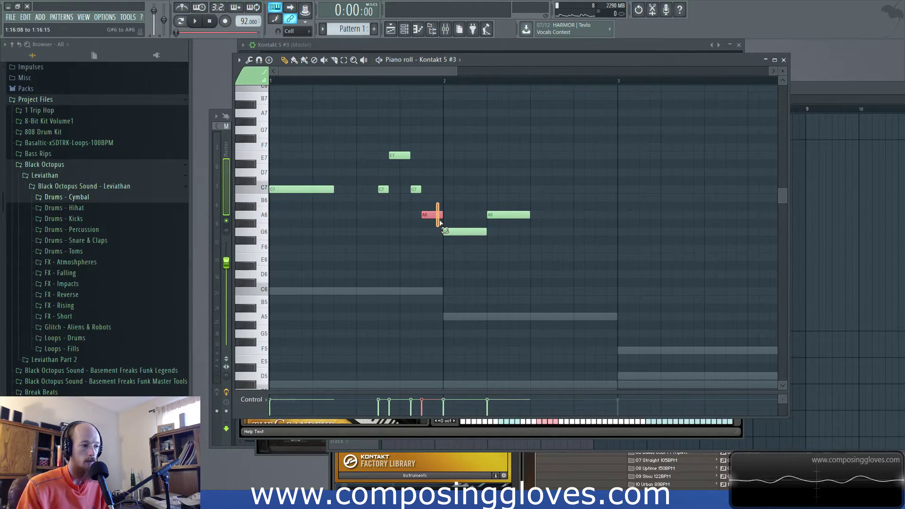
click(454, 231)
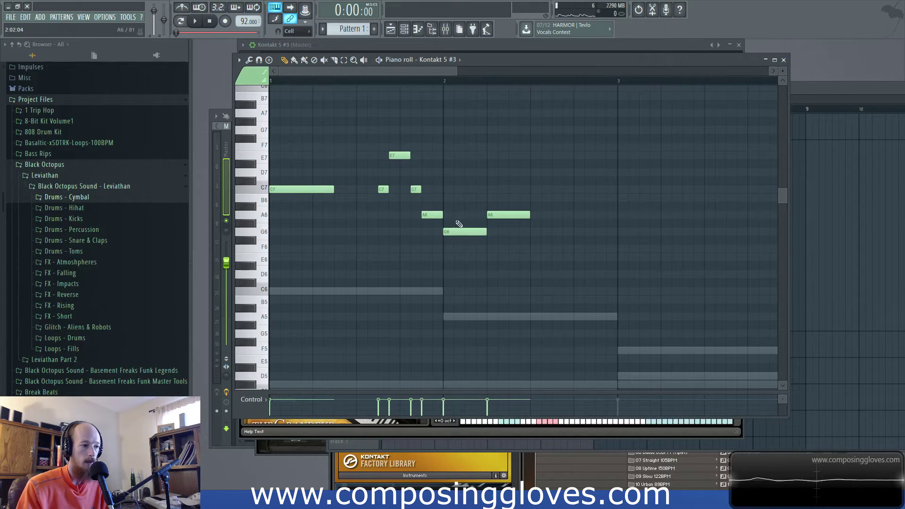
click(460, 231)
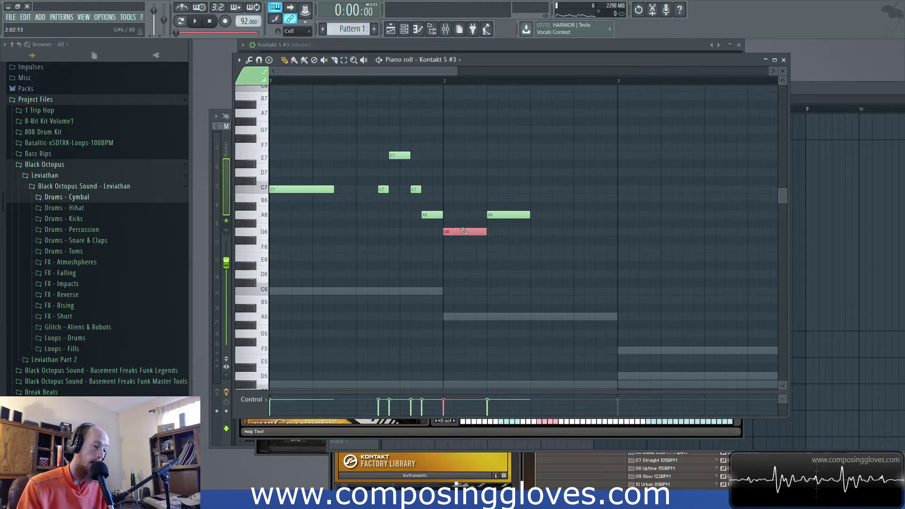
scroll(444, 243, up, 5)
scroll(593, 249, down, 3)
drag(500, 227, 609, 280)
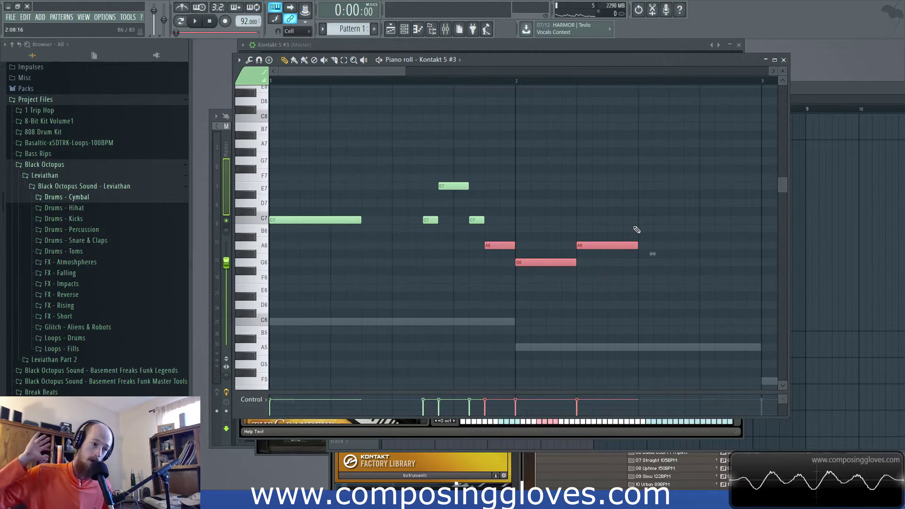
scroll(401, 92, up, 1)
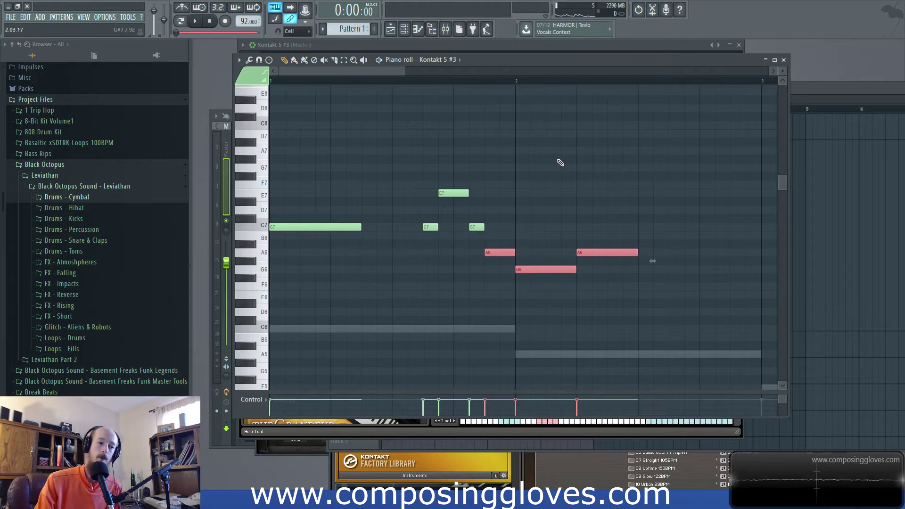
click(563, 260)
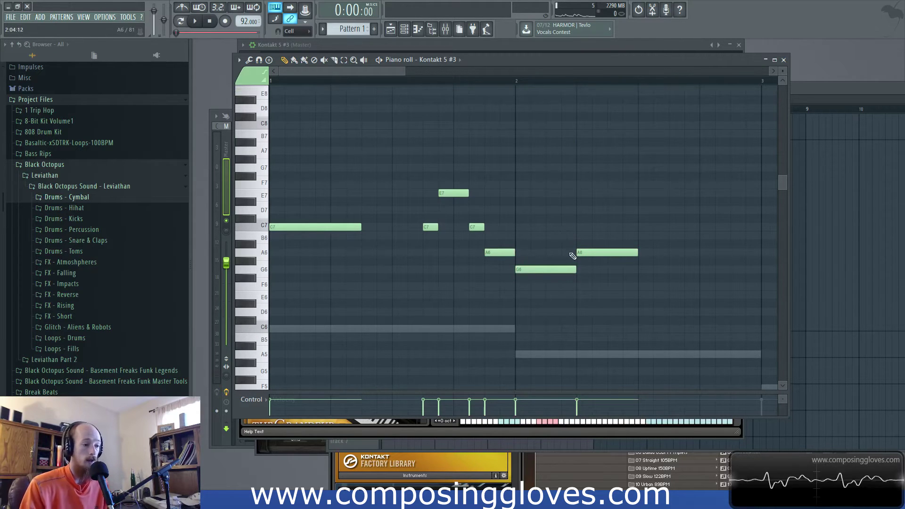
scroll(504, 265, down, 1)
scroll(504, 265, down, 1)
drag(403, 240, 482, 284)
click(439, 273)
click(439, 272)
drag(441, 257, 507, 276)
drag(427, 232, 497, 265)
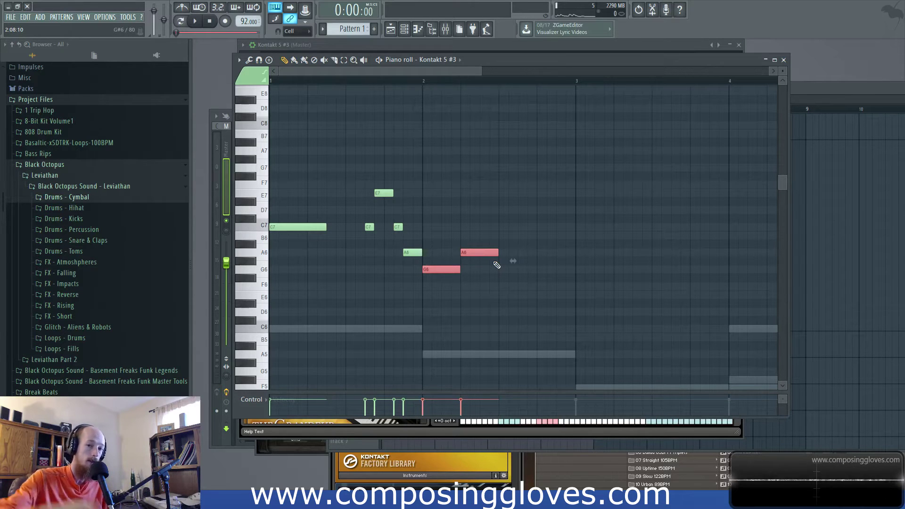
drag(416, 241, 516, 295)
click(439, 238)
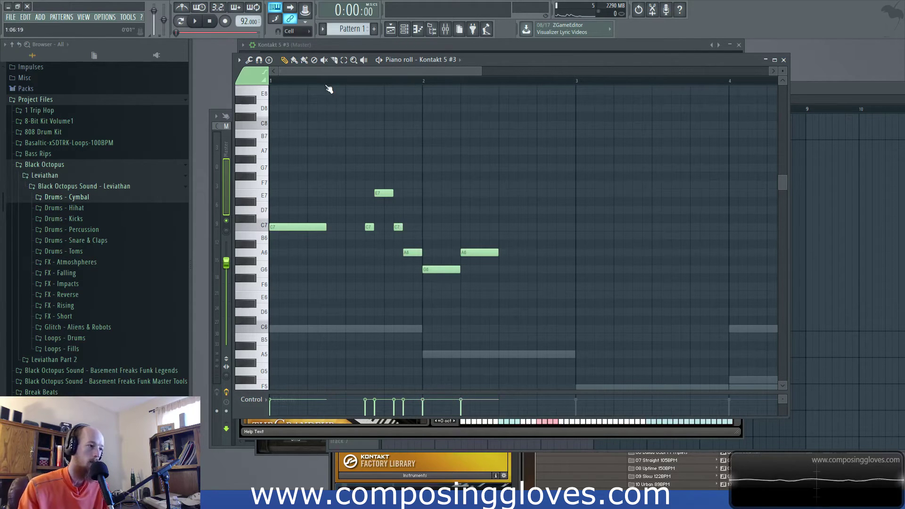
Step: Play the phrase, shorten bar 2's A6 to two steps and add a four-step A6 at step 9
key(space)
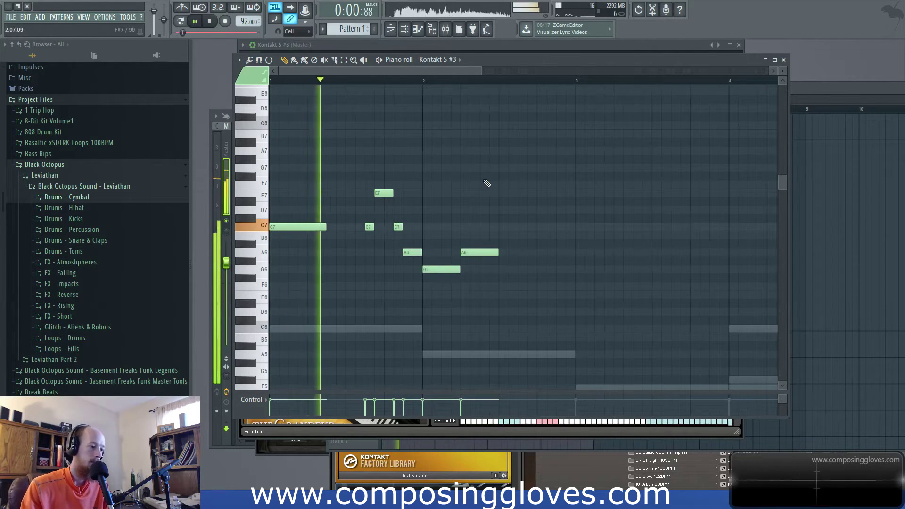
ctrl+scroll(481, 182, up, 2)
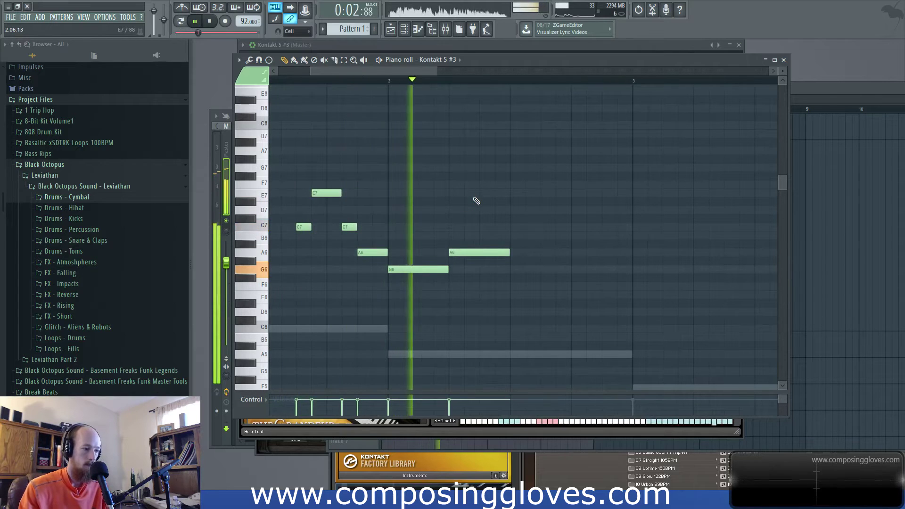
key(space)
drag(509, 250, 480, 257)
click(517, 255)
drag(541, 254, 575, 256)
ctrl+scroll(575, 255, down, 2)
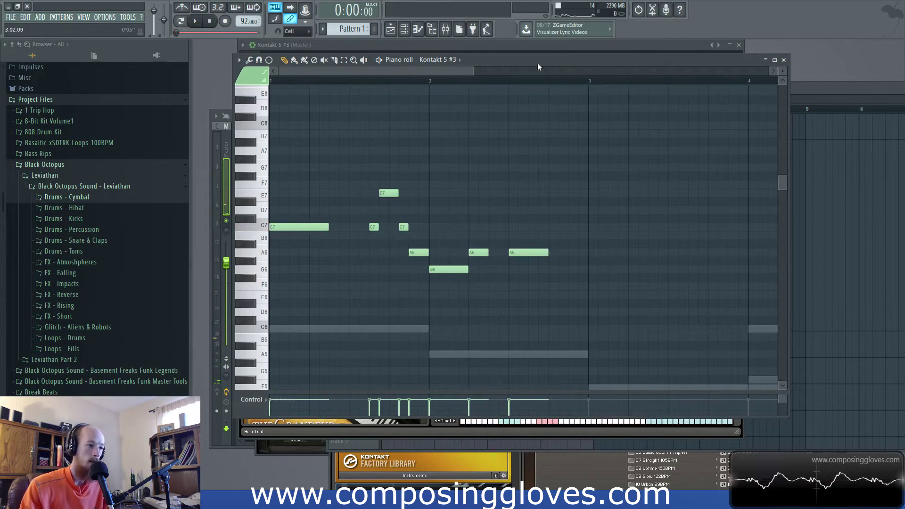
Step: Play the melody from the start and add a four-step G6 note at the start of bar 3
ctrl+scroll(420, 163, down, 2)
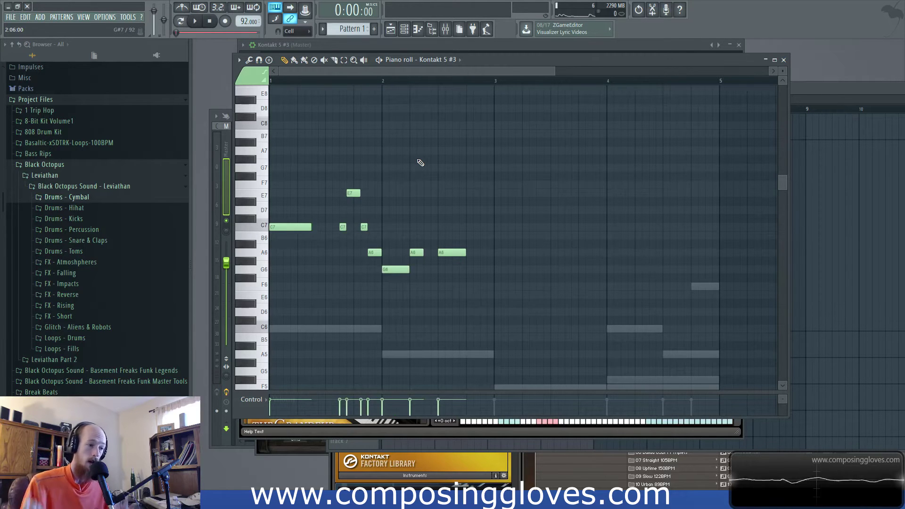
key(space)
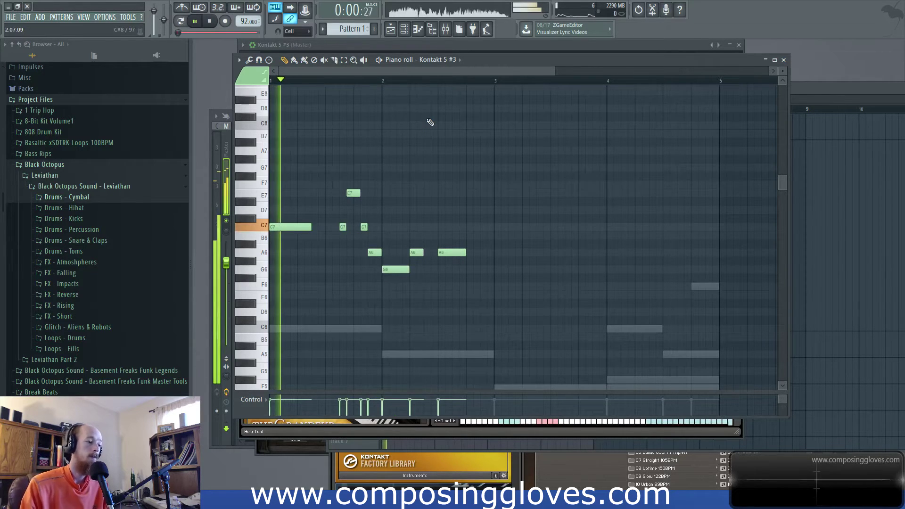
ctrl+scroll(424, 206, up, 2)
drag(424, 205, 414, 202)
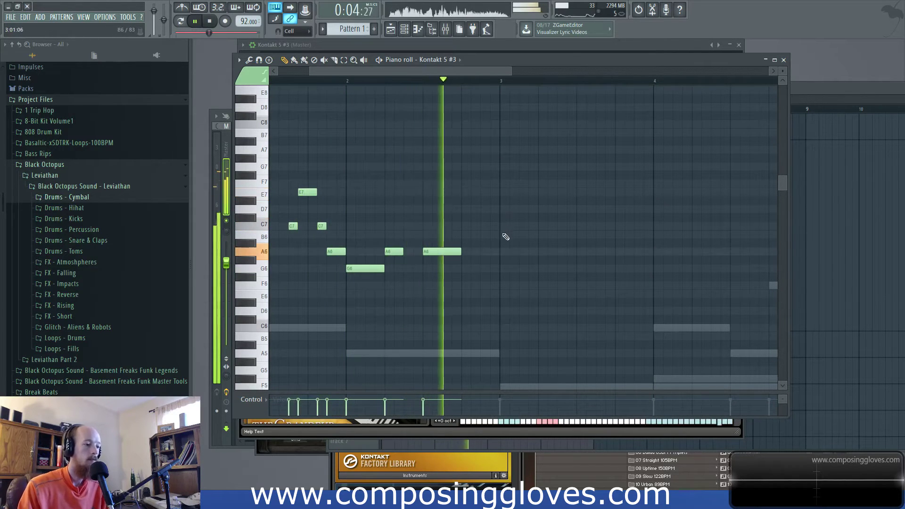
key(space)
click(504, 261)
drag(504, 260, 504, 268)
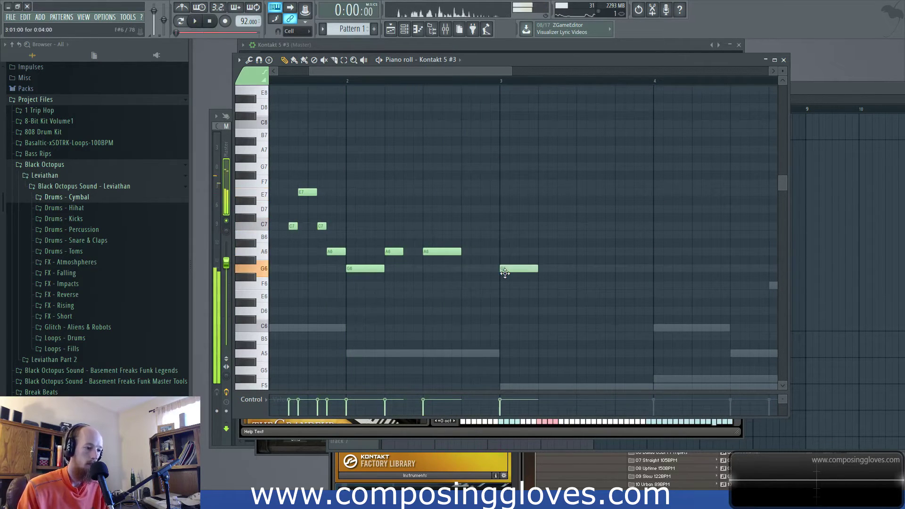
Step: Copy the last four notes of bar 1 to the end of bar 3, two semitones lower, and play them from bar 3
drag(359, 250, 391, 246)
drag(331, 168, 676, 267)
click(537, 83)
key(space)
scroll(646, 260, down, 3)
click(637, 232)
Step: Move the first three copied notes in bar 3 to D6, E6 and F6, and play the rising run
drag(632, 186, 633, 256)
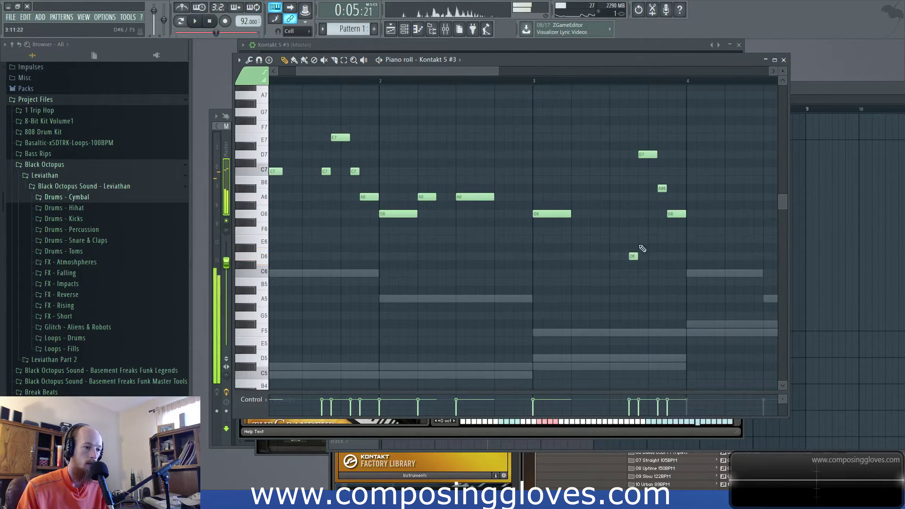
drag(647, 155, 646, 241)
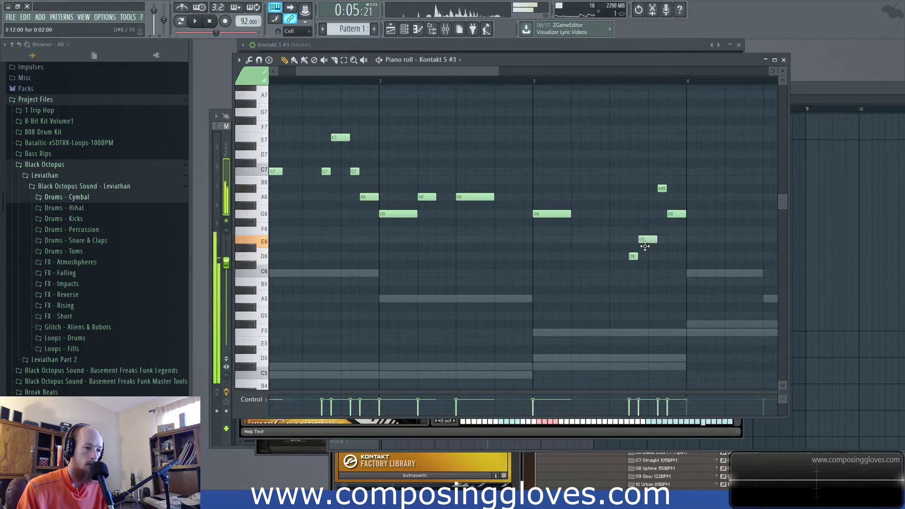
drag(663, 188, 663, 231)
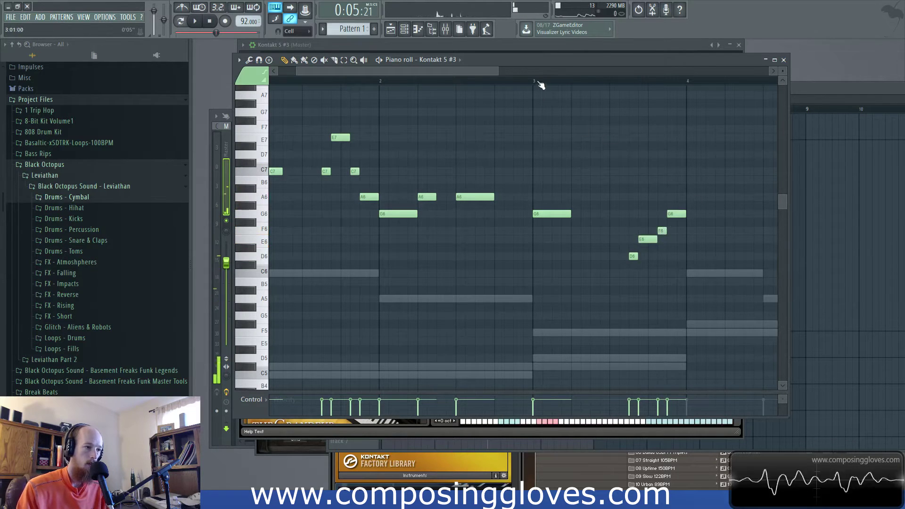
scroll(639, 154, right, 4)
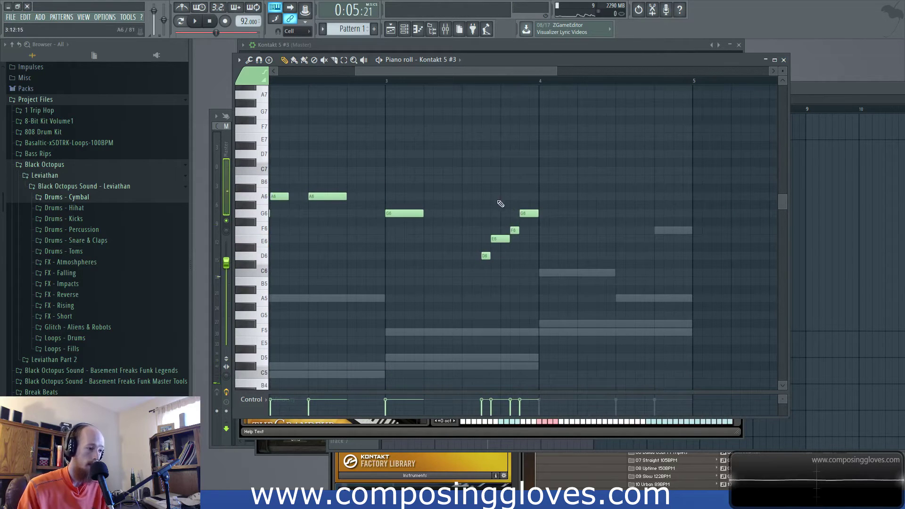
key(space)
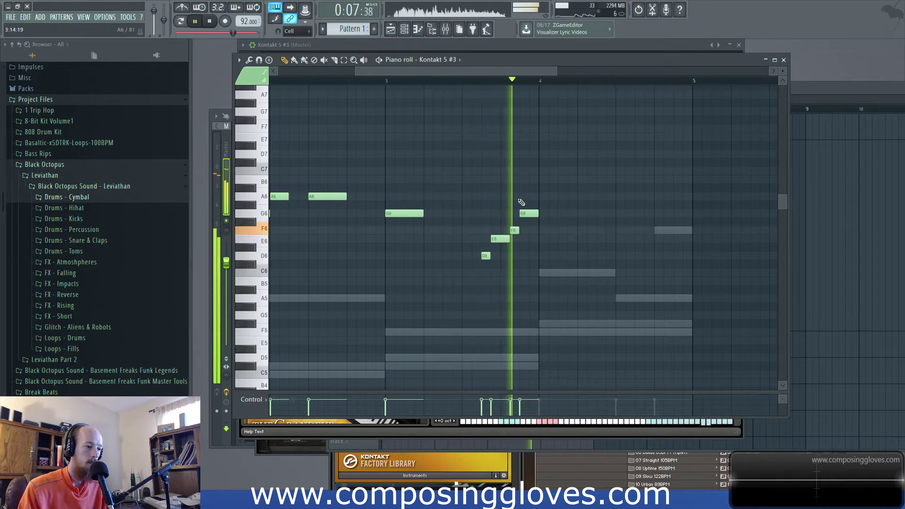
key(space)
Step: Add two-step A6 notes at steps 1 and 5 of bar 4 and a six-step B6 at step 9
click(544, 196)
mouse_move(547, 196)
mouse_down()
mouse_move(574, 196)
mouse_move(557, 196)
mouse_up()
click(582, 196)
click(625, 180)
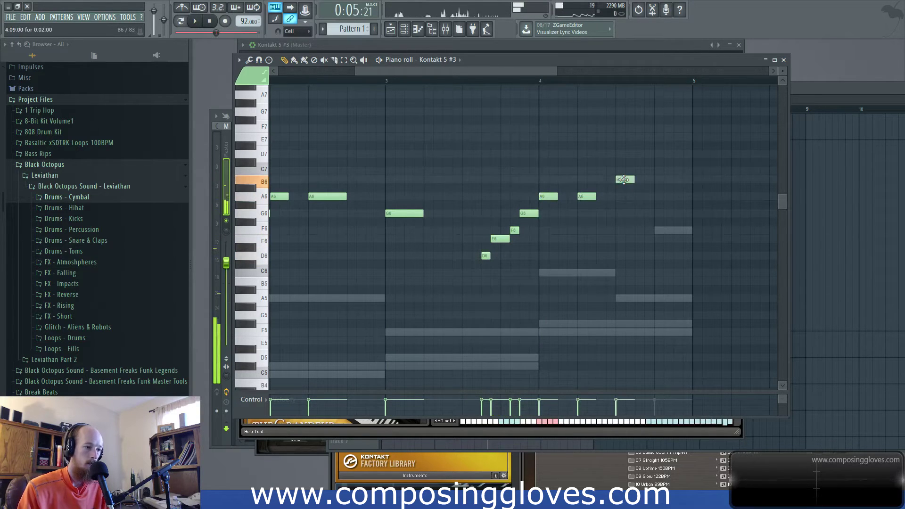
mouse_move(635, 180)
mouse_down()
mouse_move(784, 191)
mouse_move(621, 189)
mouse_up()
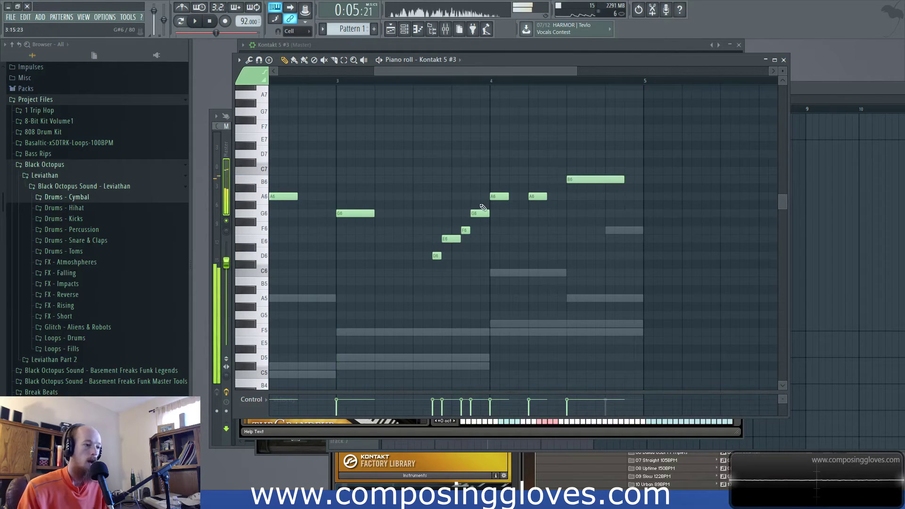
Step: Review the complete four-bar flute melody and play it back from the start with the other instruments
scroll(566, 208, down, 3)
scroll(329, 184, down, 2)
scroll(354, 161, up, 2)
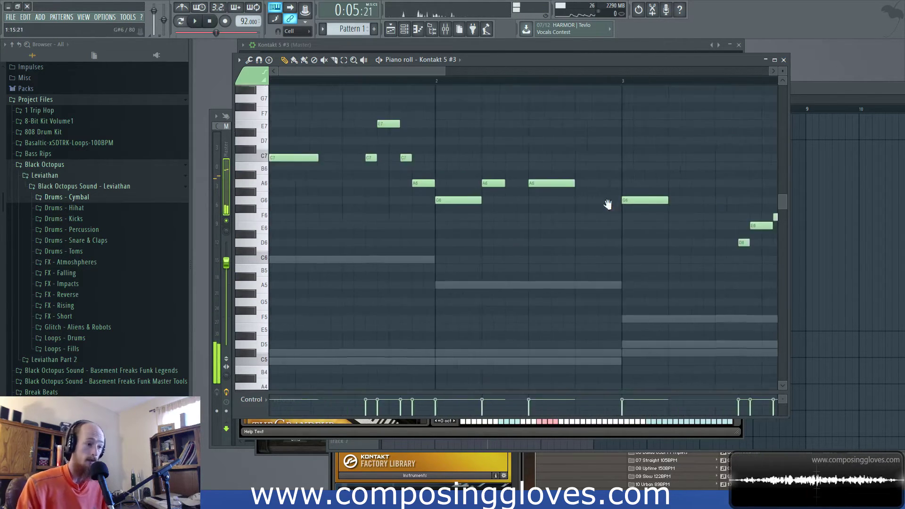
scroll(376, 137, up, 2)
scroll(379, 138, down, 1)
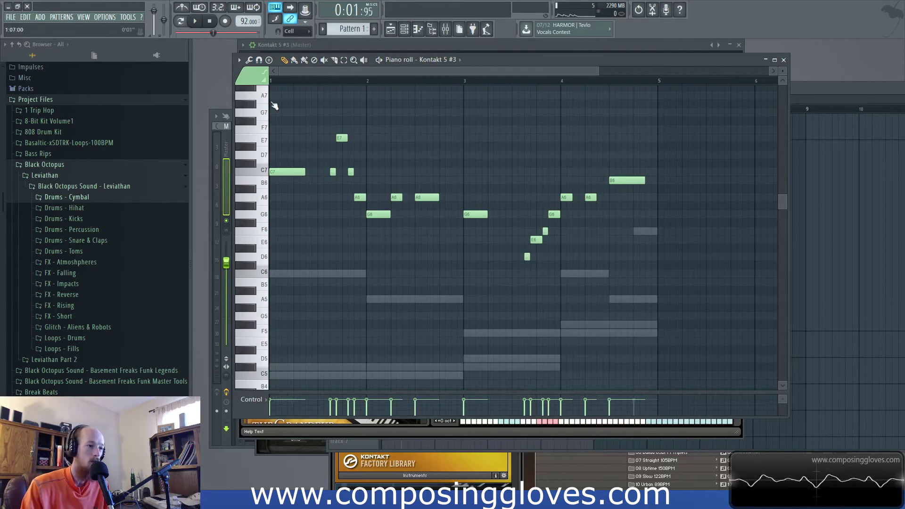
scroll(384, 180, down, 2)
scroll(384, 180, down, 1)
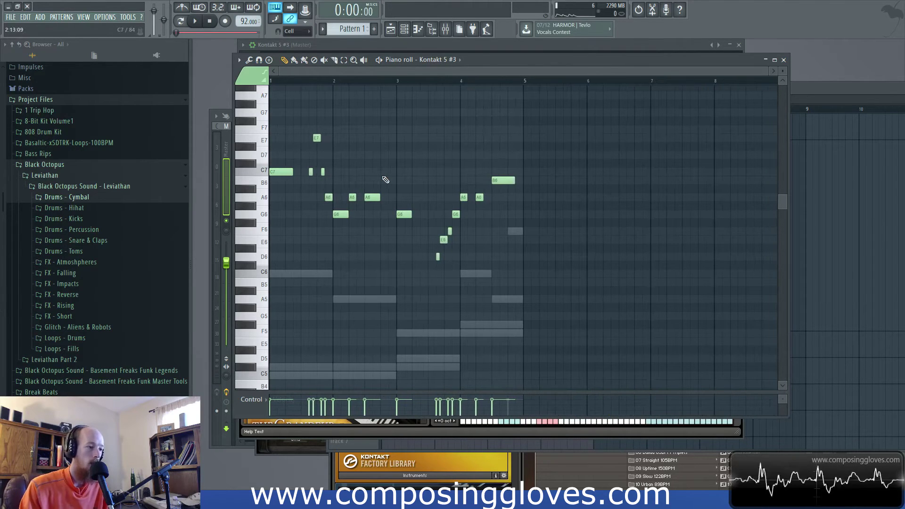
key(space)
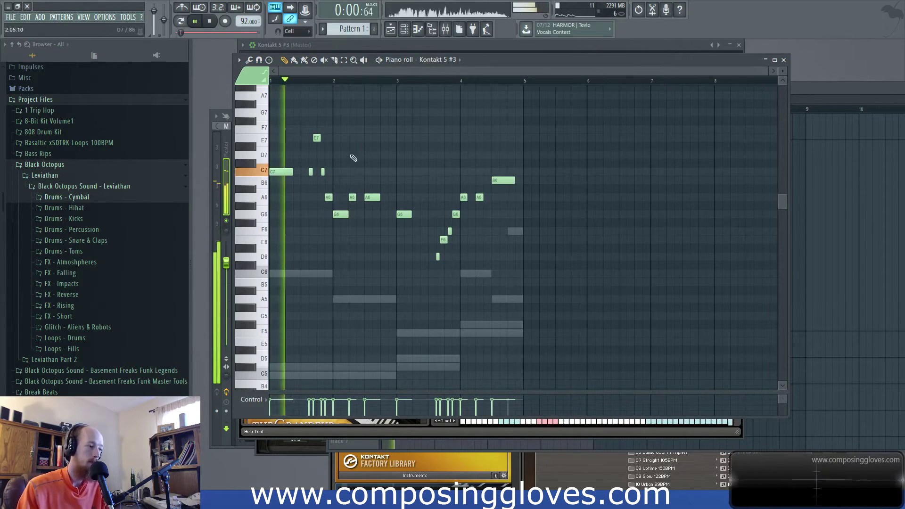
scroll(371, 213, up, 1)
scroll(371, 213, up, 3)
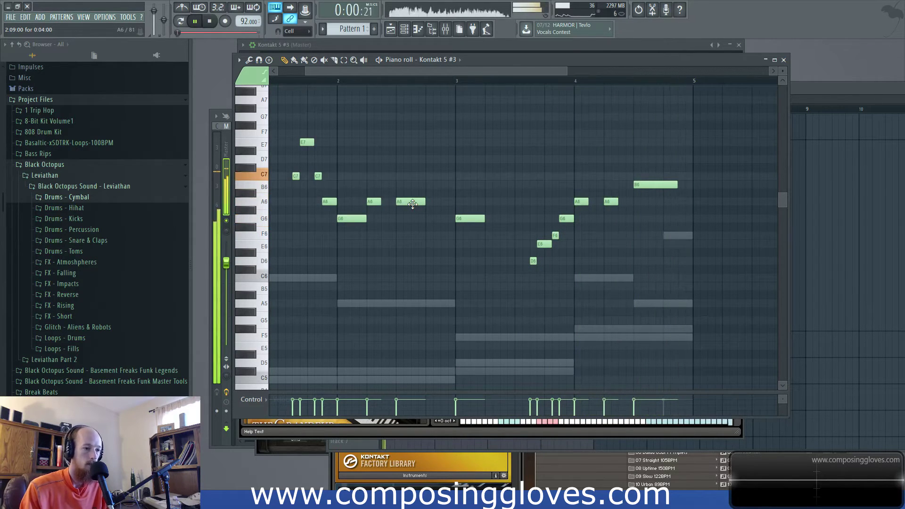
key(space)
Step: Bring up the playlist and the channel rack, and open the settings of the first Kontakt 5 channel
click(816, 84)
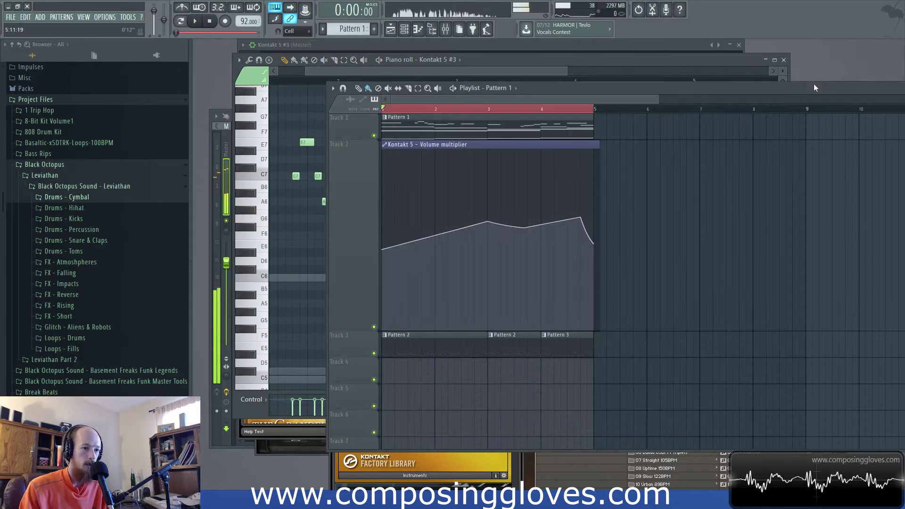
key(F6)
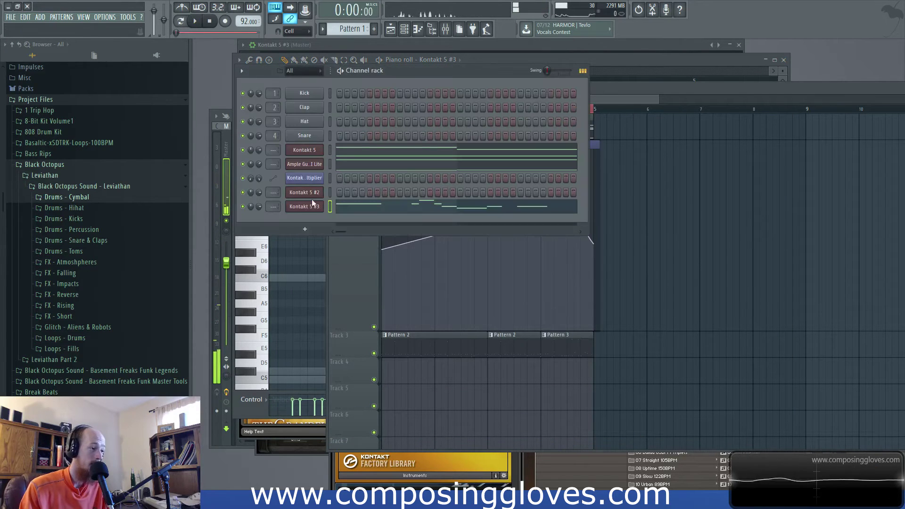
click(314, 149)
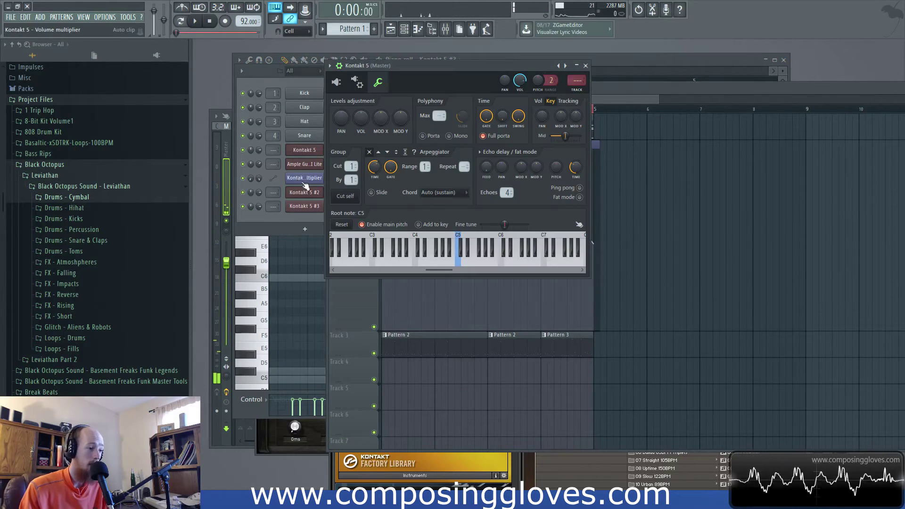
Step: View the Session Strings Pro instrument, and open the Kontakt 5 #3 flute to examine its articulation list and Master FX controls
click(336, 83)
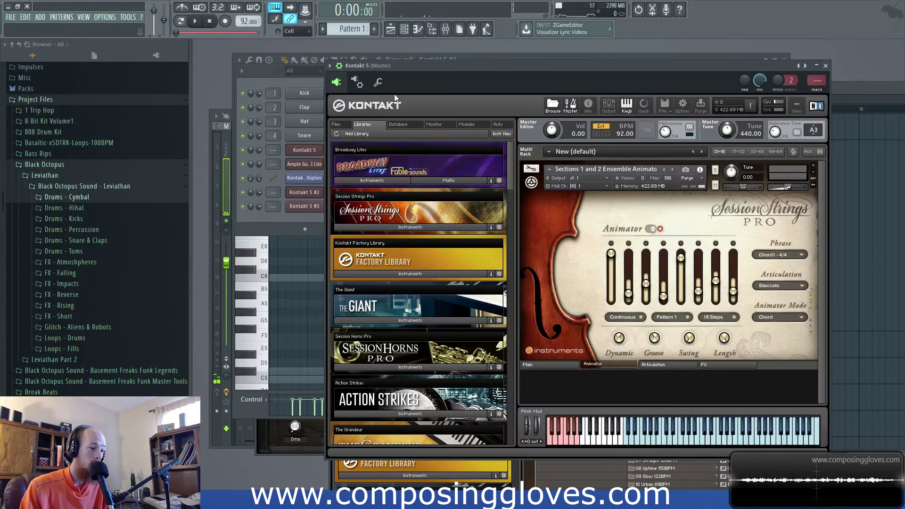
click(307, 150)
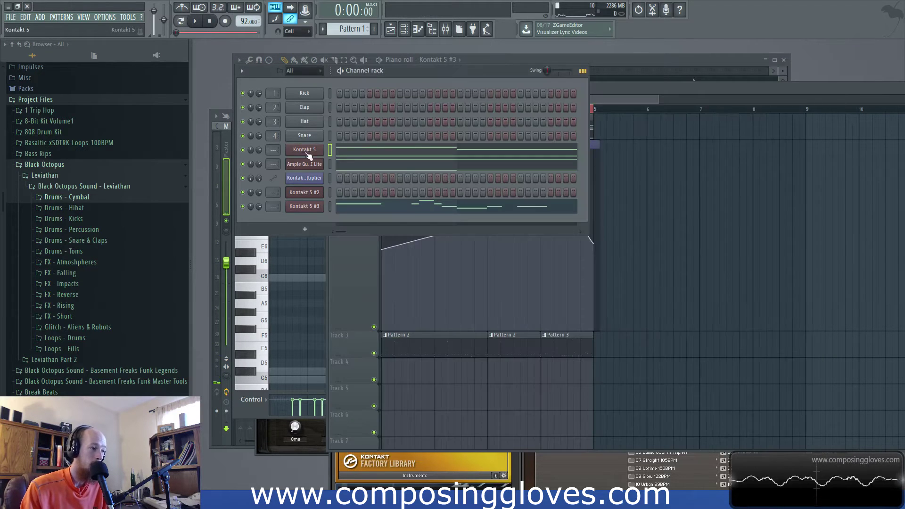
click(311, 208)
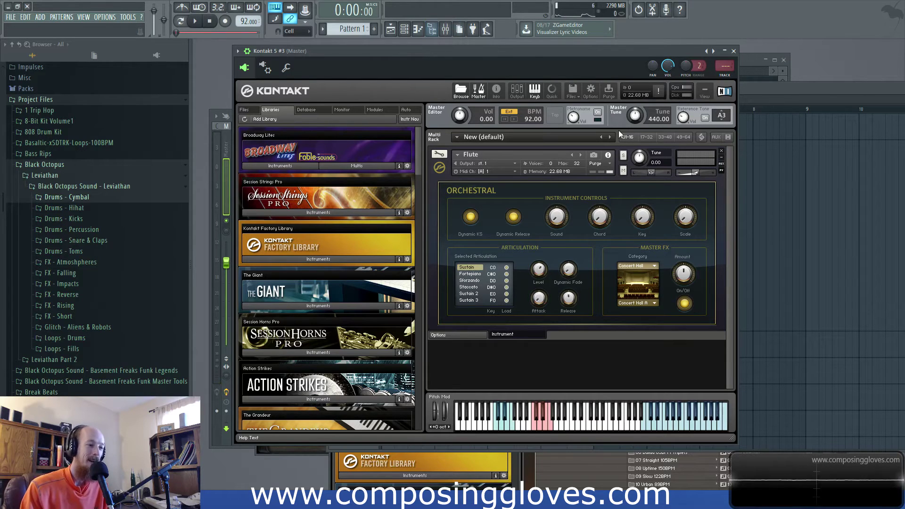
click(682, 279)
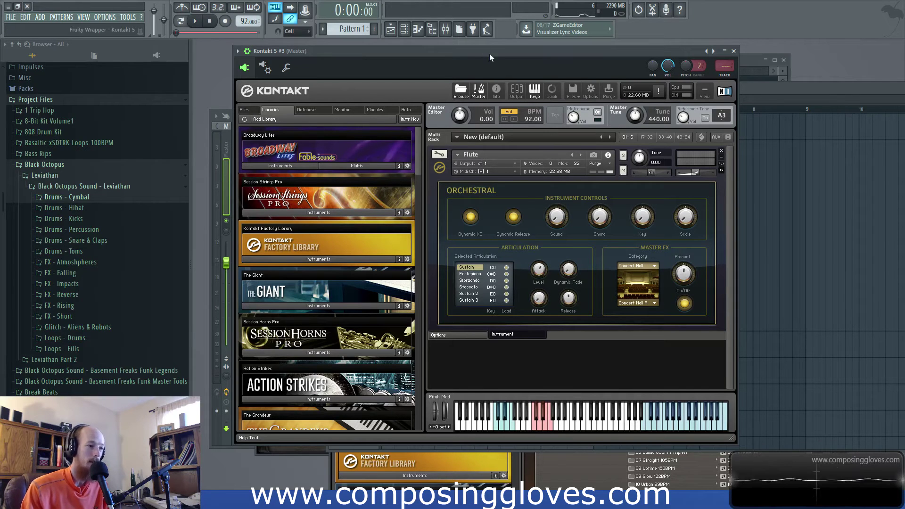
drag(488, 52, 456, 55)
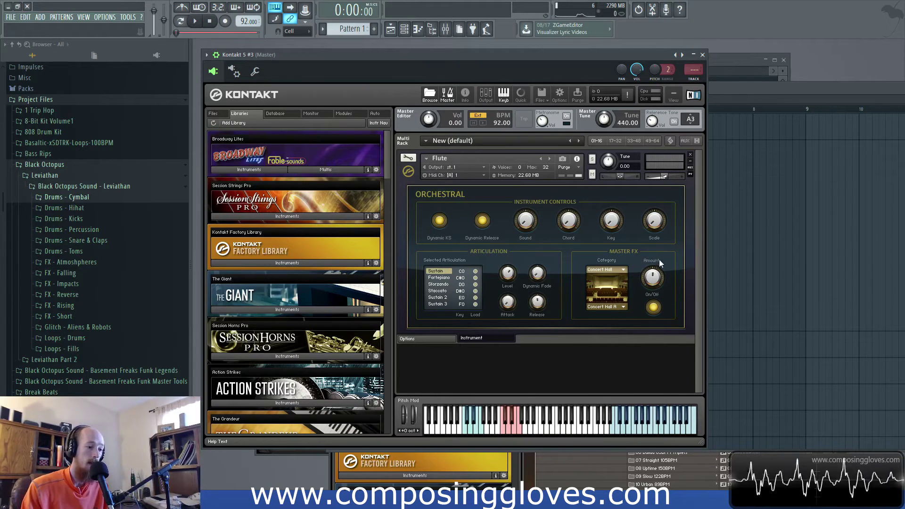
drag(559, 54, 545, 118)
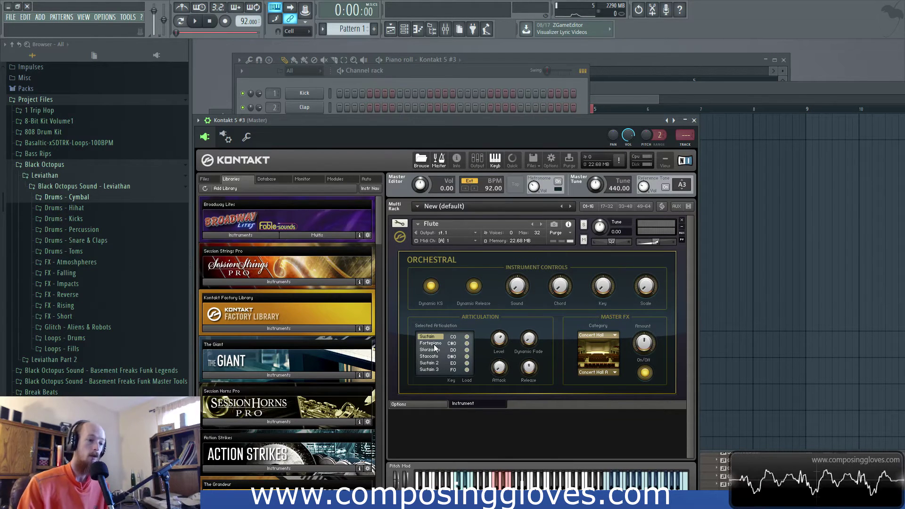
drag(467, 124, 613, 66)
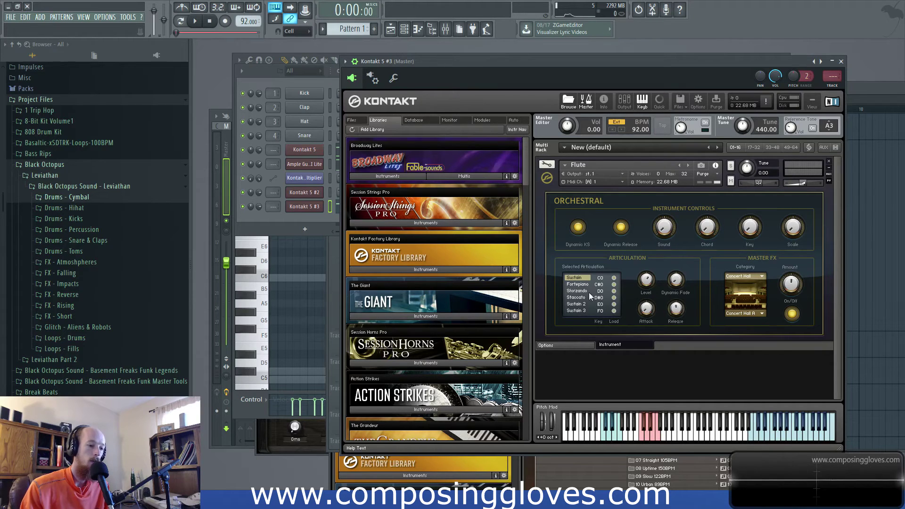
Step: Return to the channel rack and bring up the piano roll with the string chords
click(305, 229)
click(272, 223)
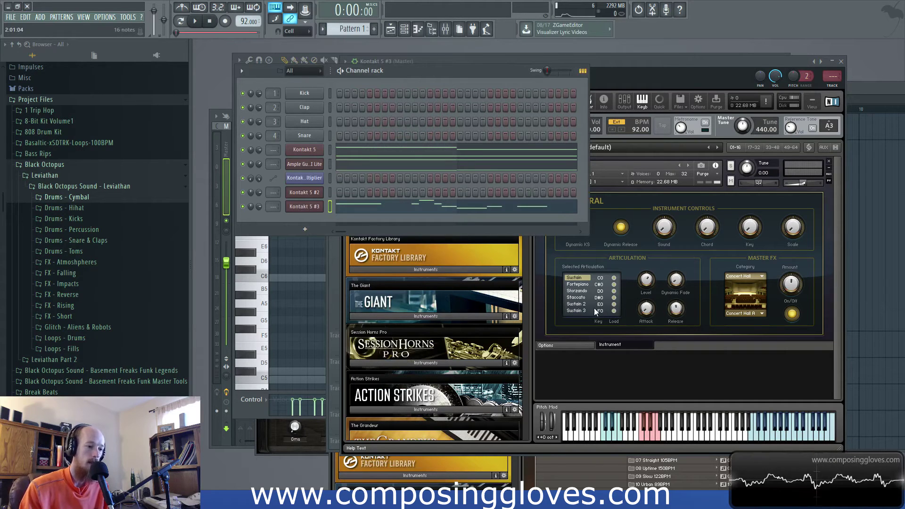
right_click(296, 154)
click(304, 150)
right_click(325, 149)
click(349, 150)
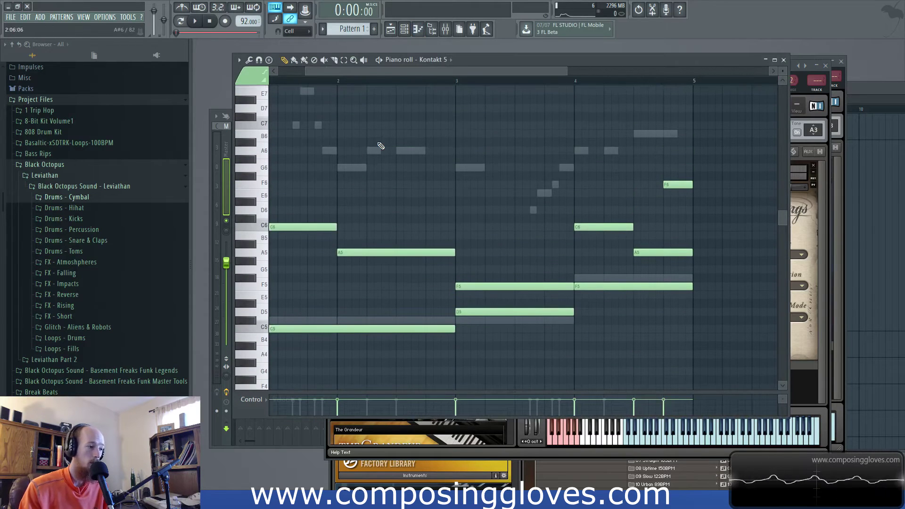
Step: Nudge the two A6 notes in bar 2 and the E6 in bar 3 of the flute melody slightly off the grid
scroll(389, 194, up, 4)
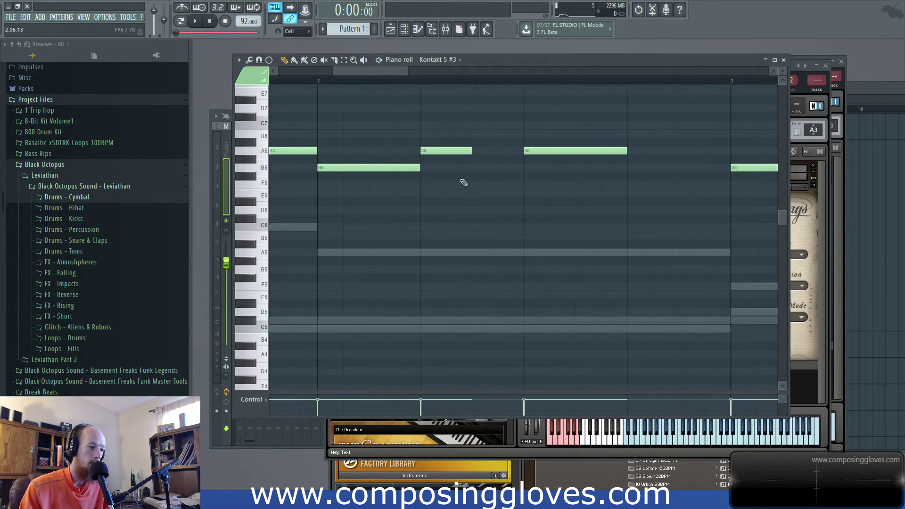
drag(440, 152, 441, 152)
drag(546, 154, 544, 154)
scroll(418, 178, right, 5)
scroll(616, 192, down, 3)
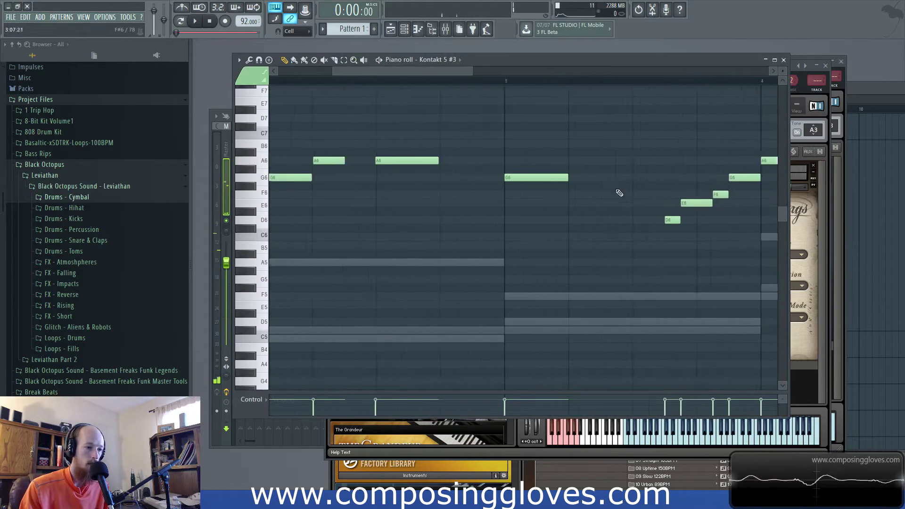
scroll(612, 205, up, 4)
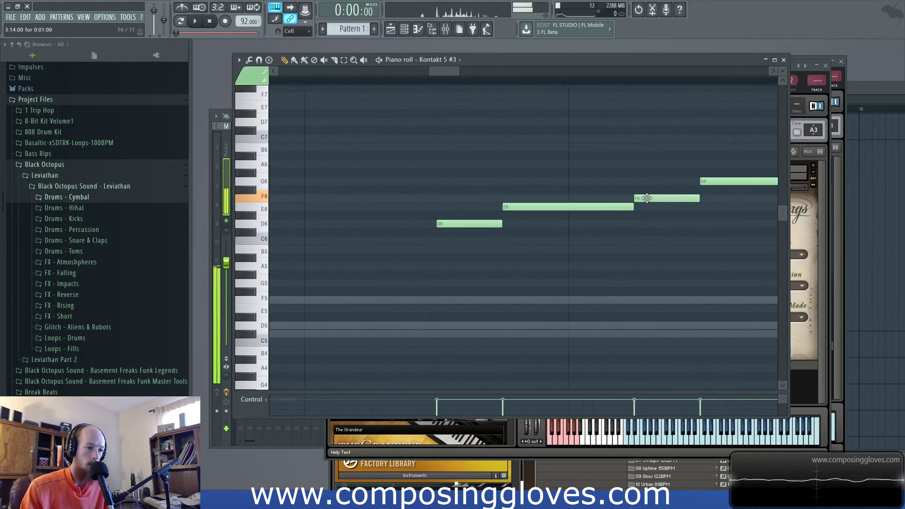
drag(589, 208, 586, 207)
scroll(586, 218, down, 4)
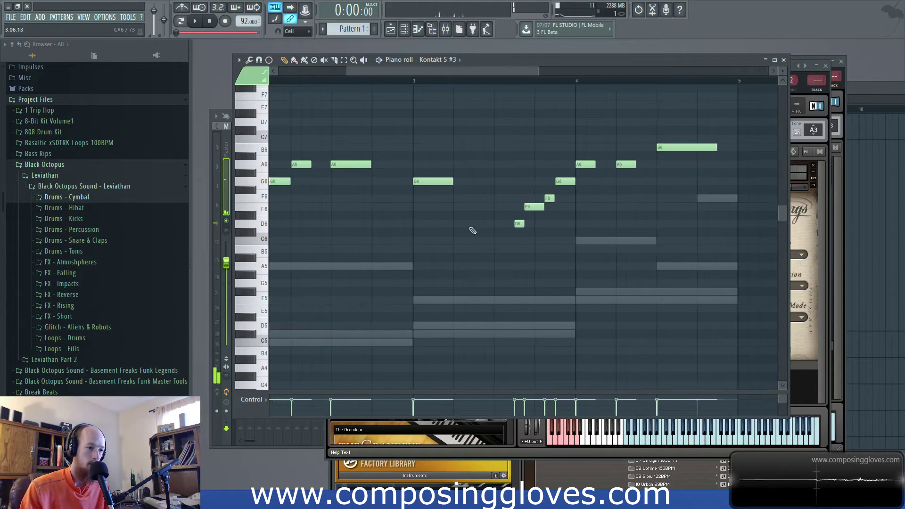
Step: Enlarge the velocity lane and, in bar 1, slightly lower the E7's velocity and slightly raise the A6's
scroll(419, 201, left, 3)
scroll(338, 229, up, 1)
scroll(375, 181, up, 5)
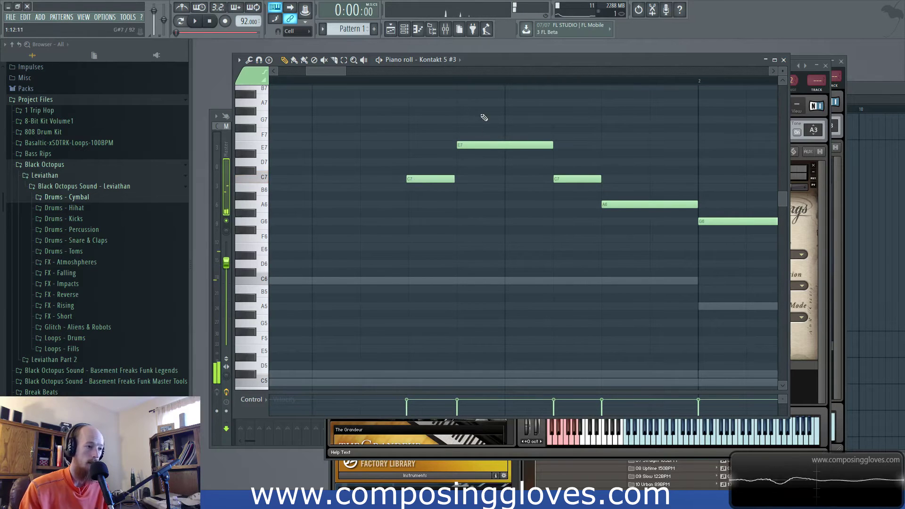
drag(520, 63, 480, 41)
drag(466, 402, 503, 372)
drag(418, 408, 422, 407)
drag(564, 406, 568, 401)
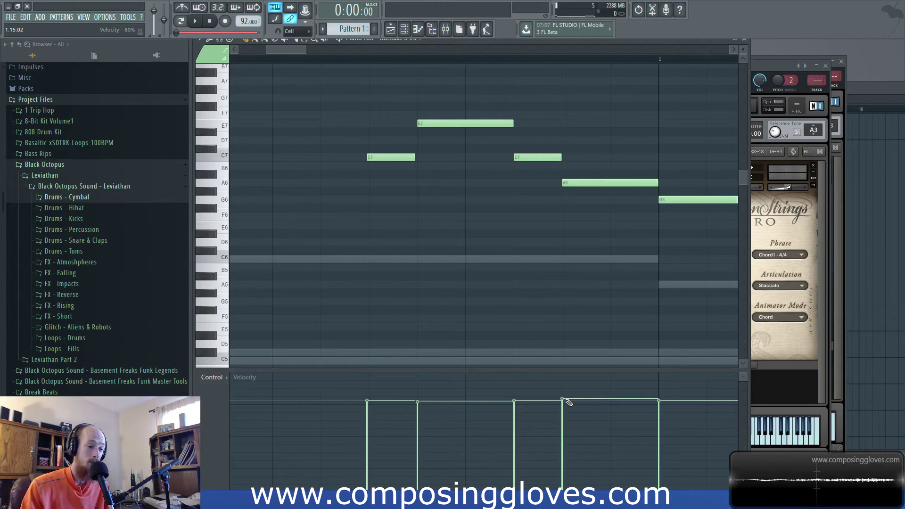
drag(569, 402, 570, 404)
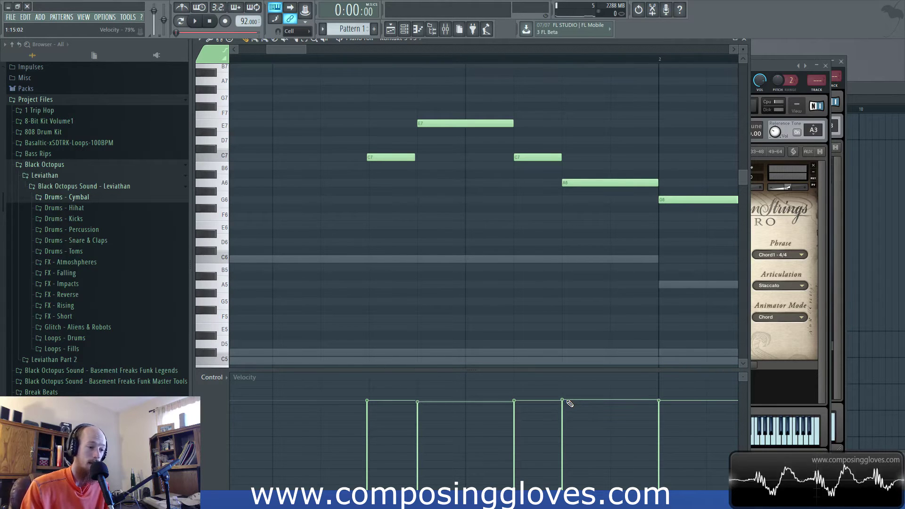
Step: Slightly lower the velocity of the first A6 in bar 2 and shrink the velocity lane back down
scroll(643, 321, right, 3)
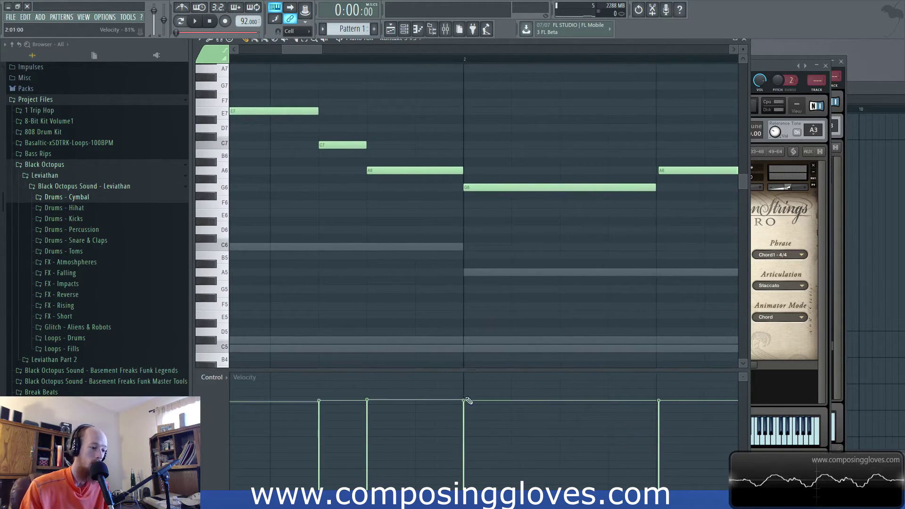
drag(653, 404, 660, 405)
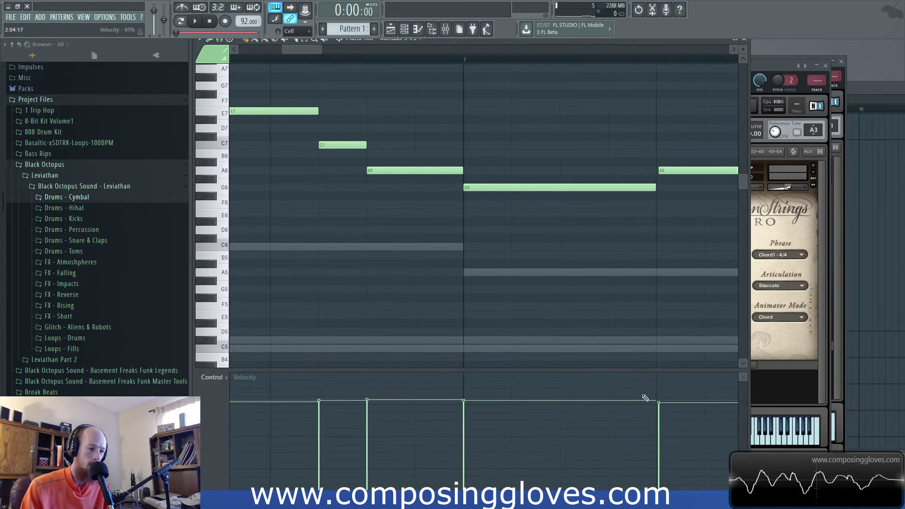
scroll(404, 263, down, 4)
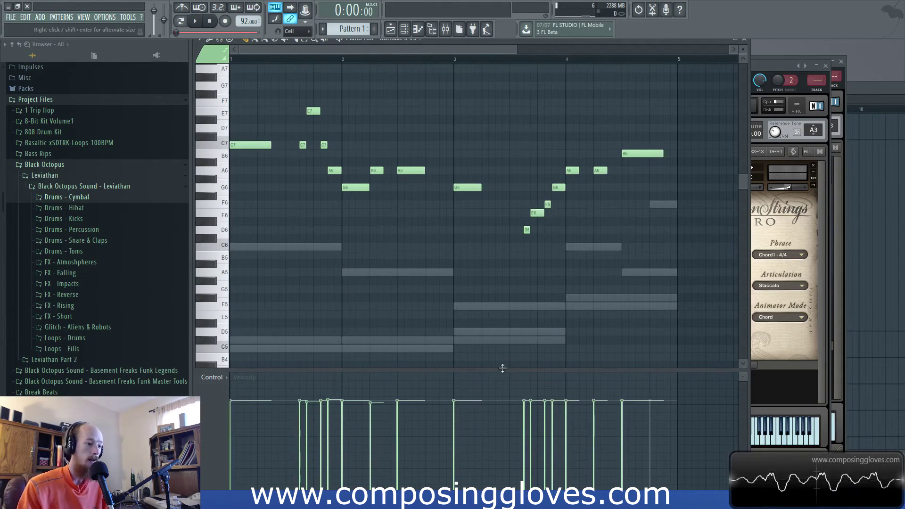
drag(485, 372, 508, 471)
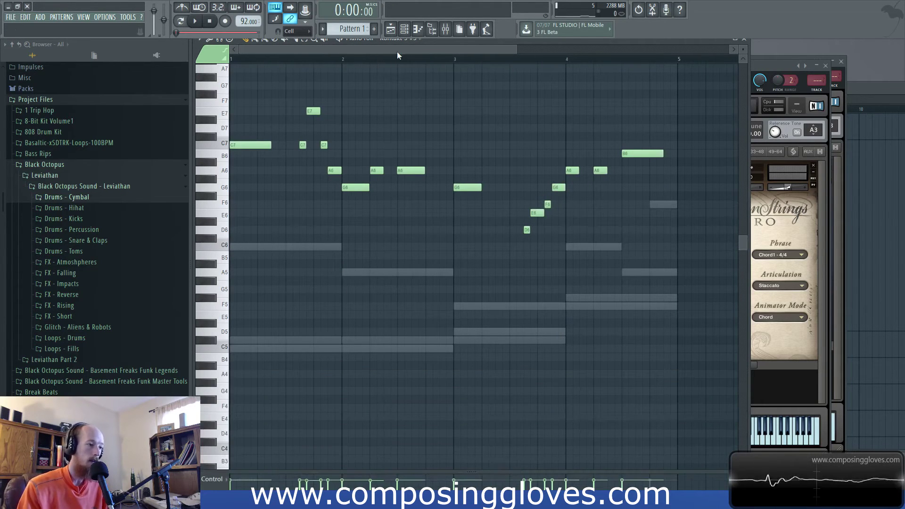
drag(454, 42, 484, 45)
Step: Play the melody briefly and check the low octaves beneath the flute notes in bar 1
scroll(347, 211, up, 4)
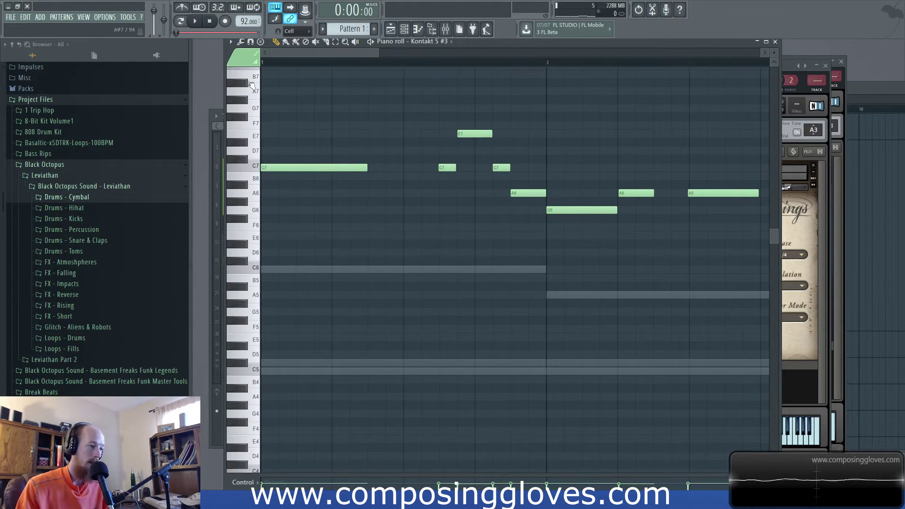
key(space)
key(space)
scroll(320, 293, down, 6)
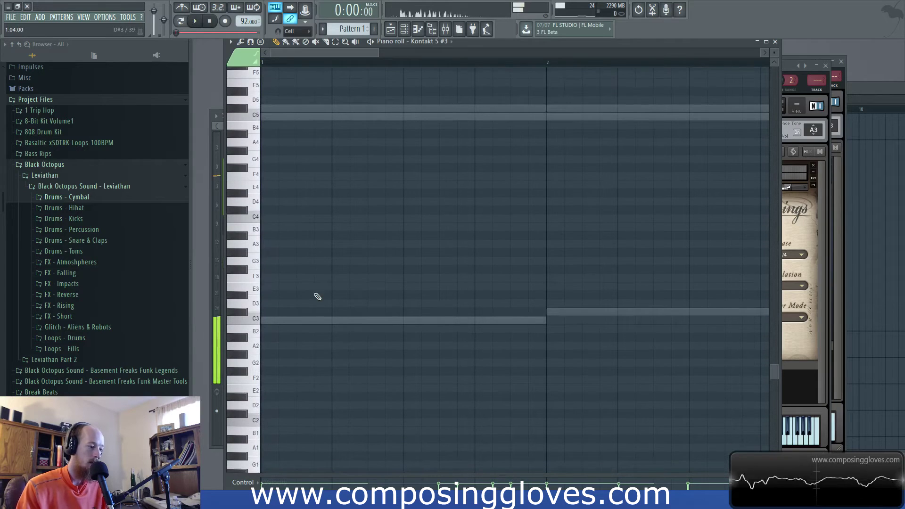
Step: Close the Session Strings Pro instrument window and bring up the Flute's Kontakt window to check its articulation keyswitches
click(824, 221)
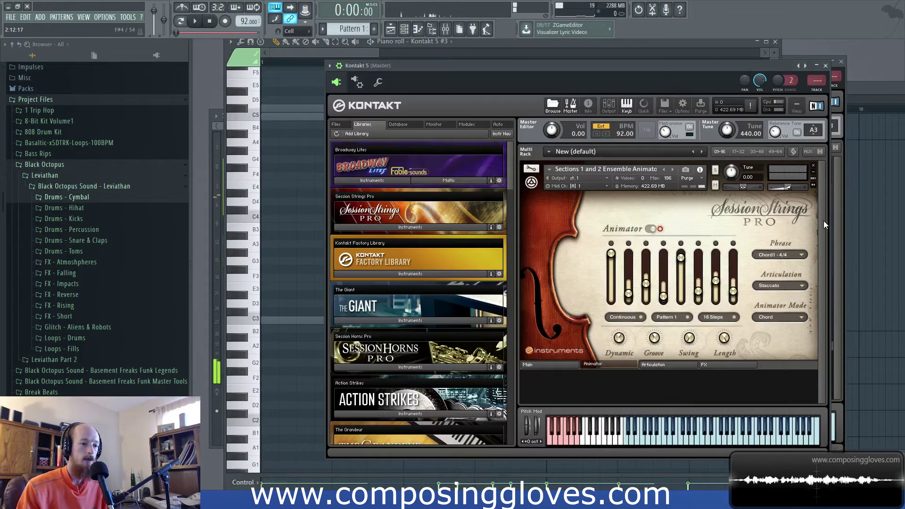
click(826, 66)
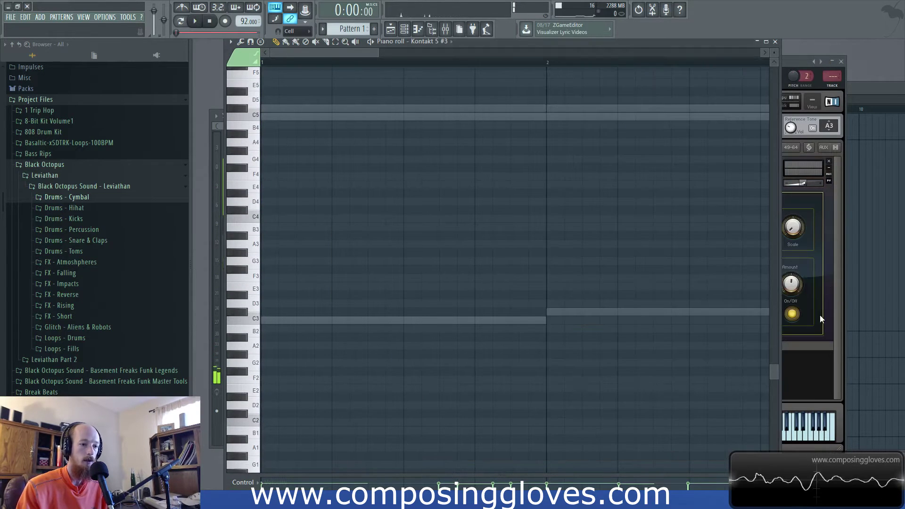
click(839, 288)
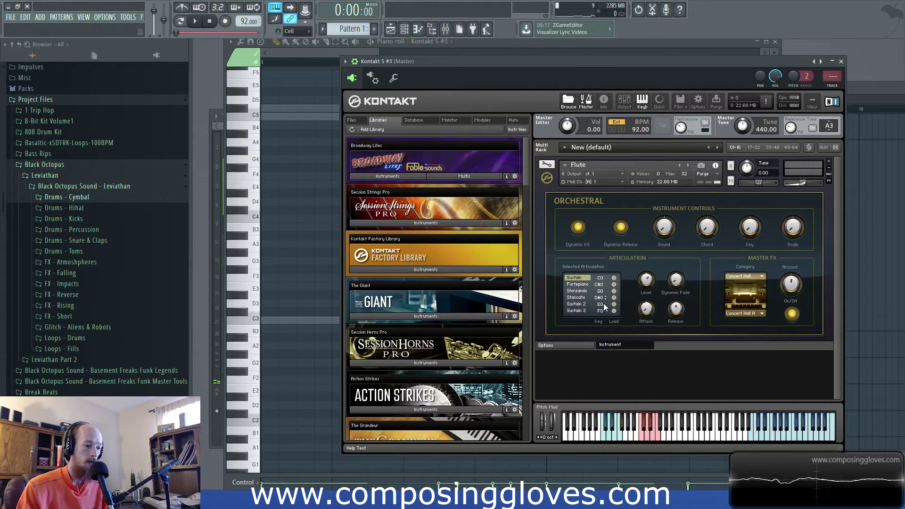
Step: Add a one-step C0 keyswitch note at the start of bar 1 in the flute's piano roll
click(314, 65)
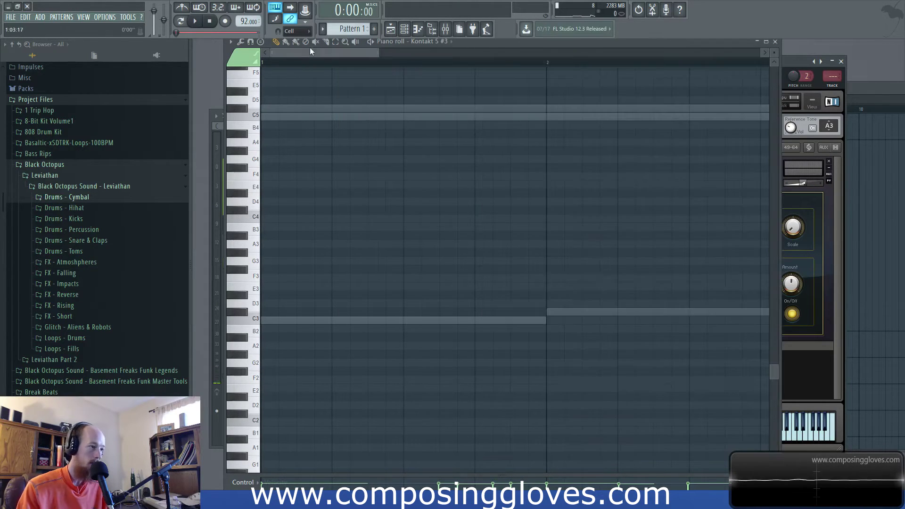
scroll(392, 372, down, 3)
click(276, 469)
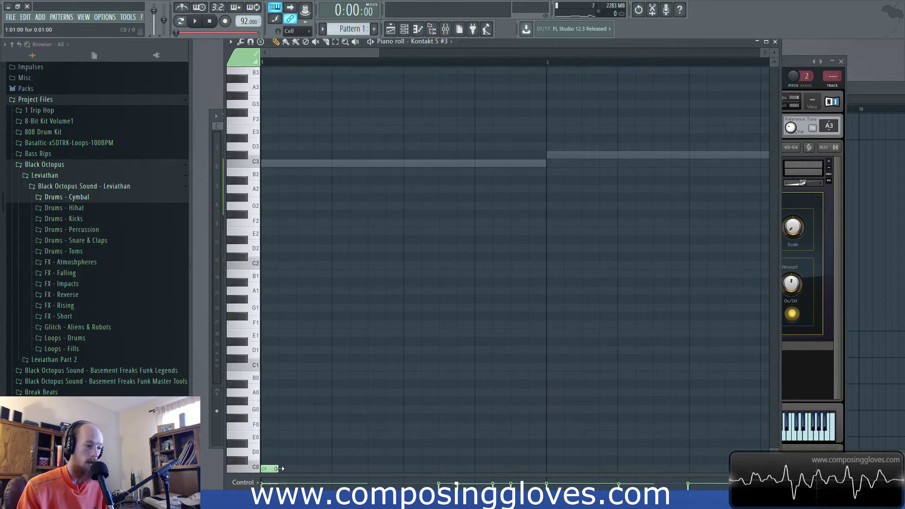
Step: Check the flute's keyswitch list and melody, and add keyswitch notes D#0, E0 and D#0 at steps 8, 11 and 13 of bar 1
scroll(443, 387, right, 2)
click(842, 323)
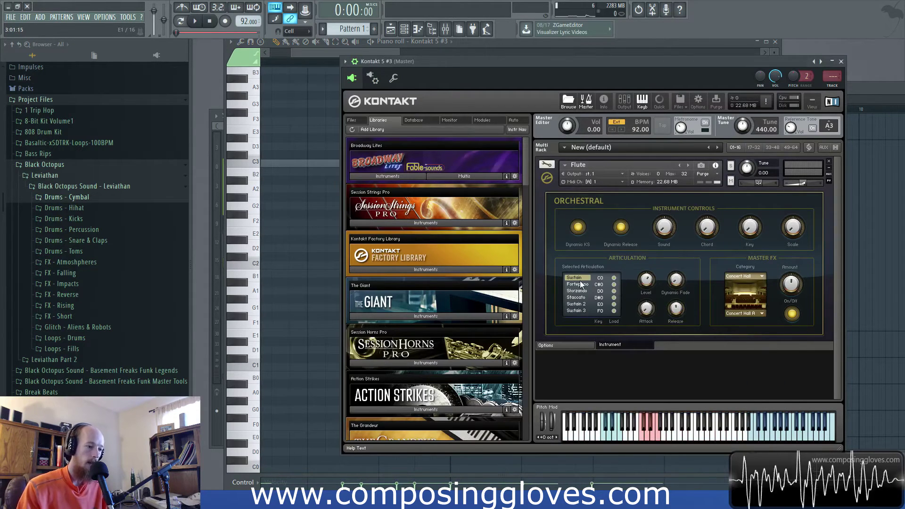
click(341, 110)
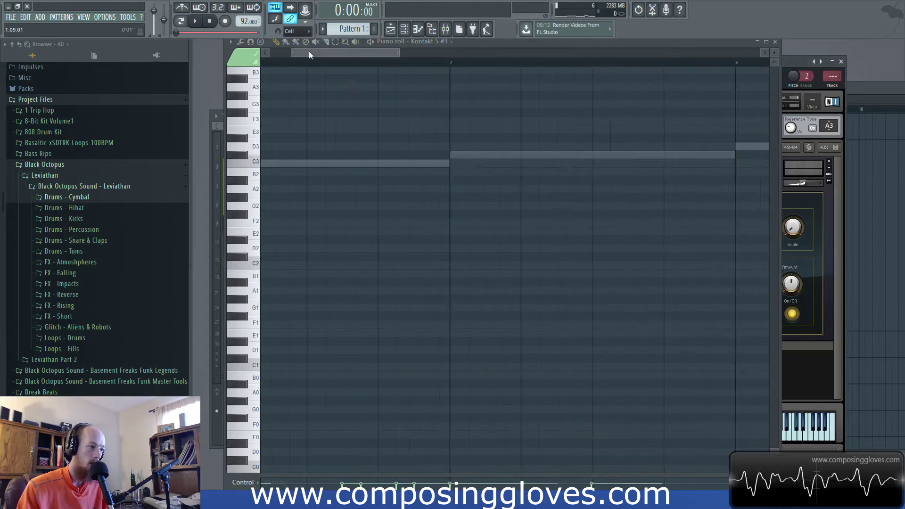
scroll(364, 287, left, 2)
scroll(377, 302, up, 6)
scroll(415, 316, up, 5)
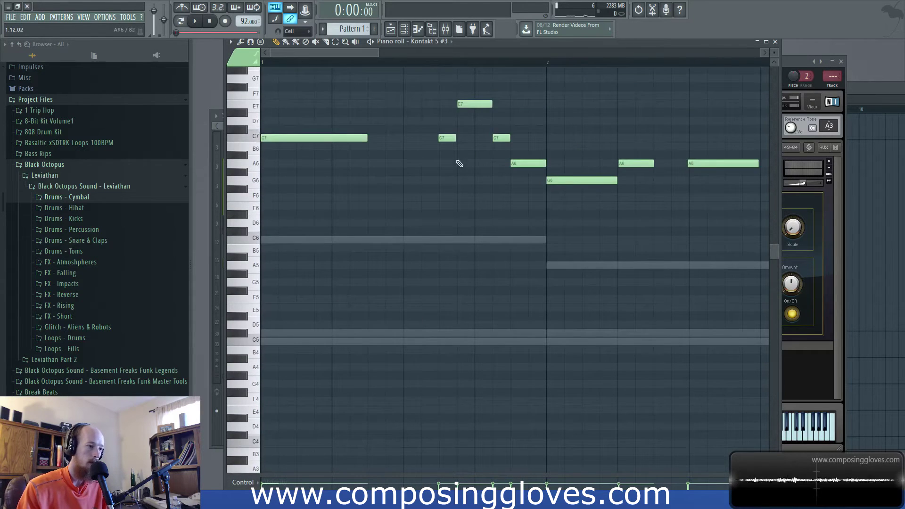
scroll(460, 163, down, 15)
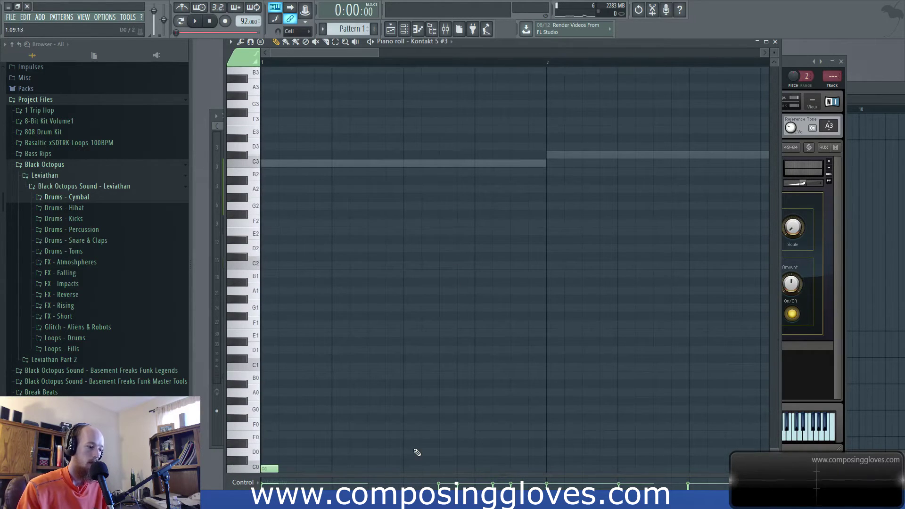
scroll(417, 441, up, 18)
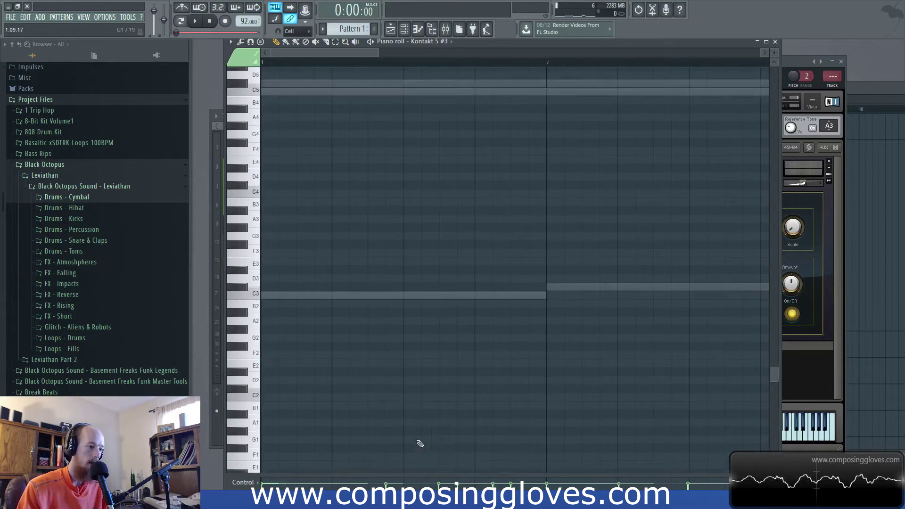
scroll(467, 203, down, 18)
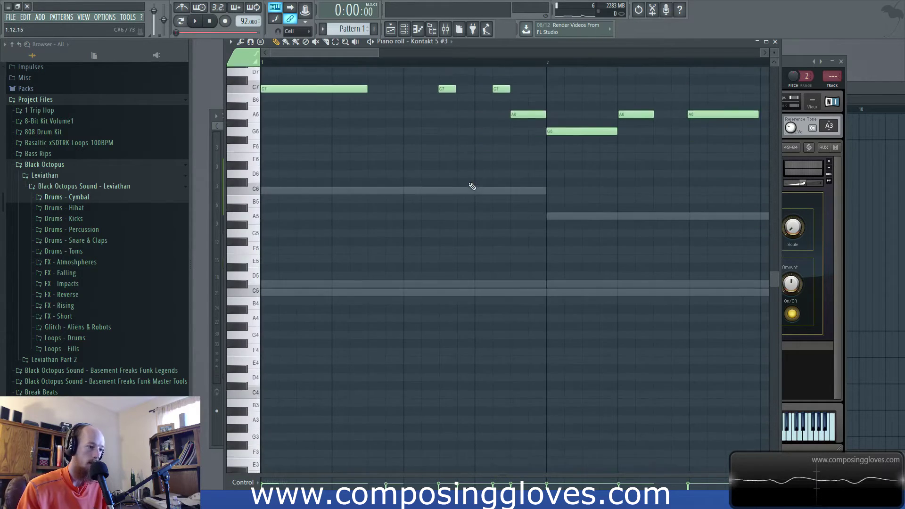
click(443, 435)
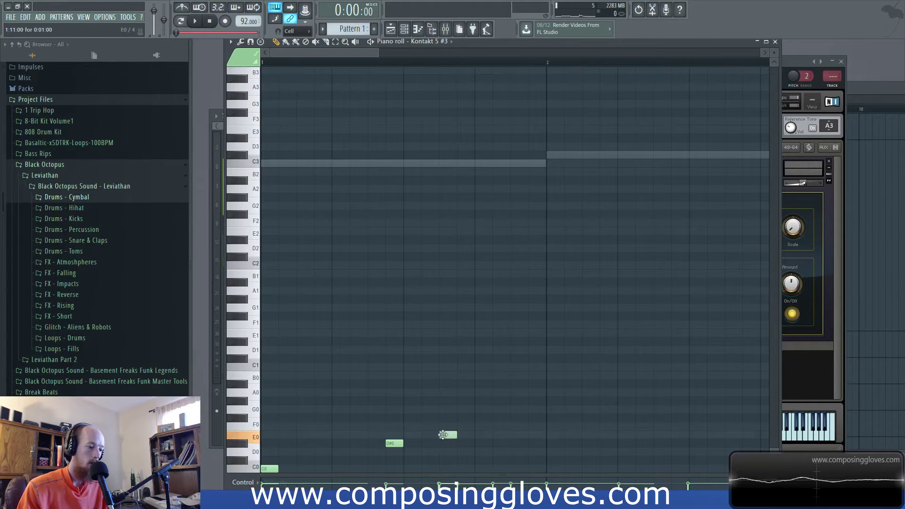
click(478, 444)
Step: Play back the pattern and move the first D#0 keyswitch note one step later, to step 9 of bar 1
key(space)
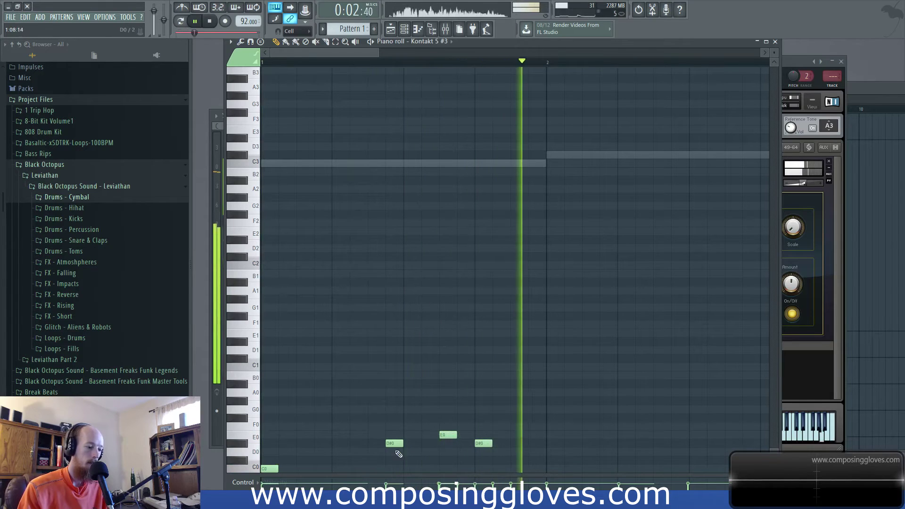
drag(397, 444, 415, 444)
key(space)
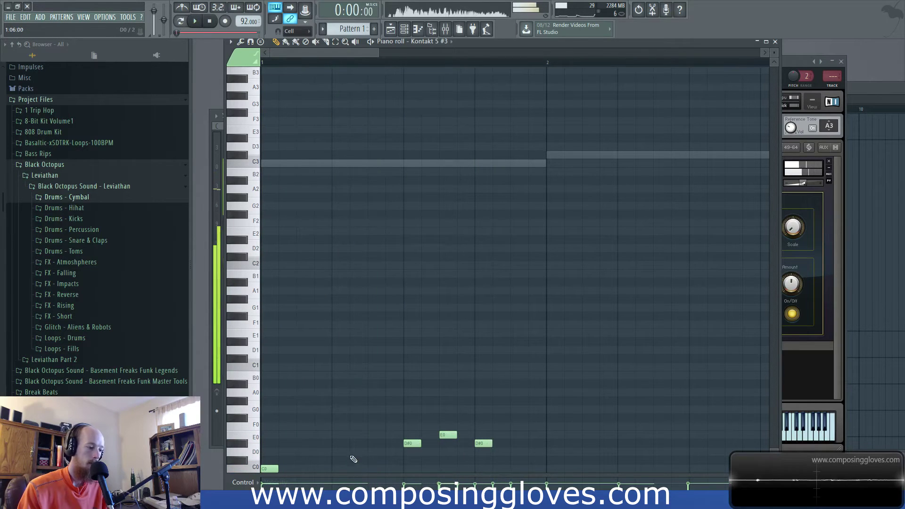
Step: Transpose the four keyswitch notes up two octaves so the first sits on C2, and play the pattern to hear them
key(ctrl+a)
drag(267, 469, 240, 267)
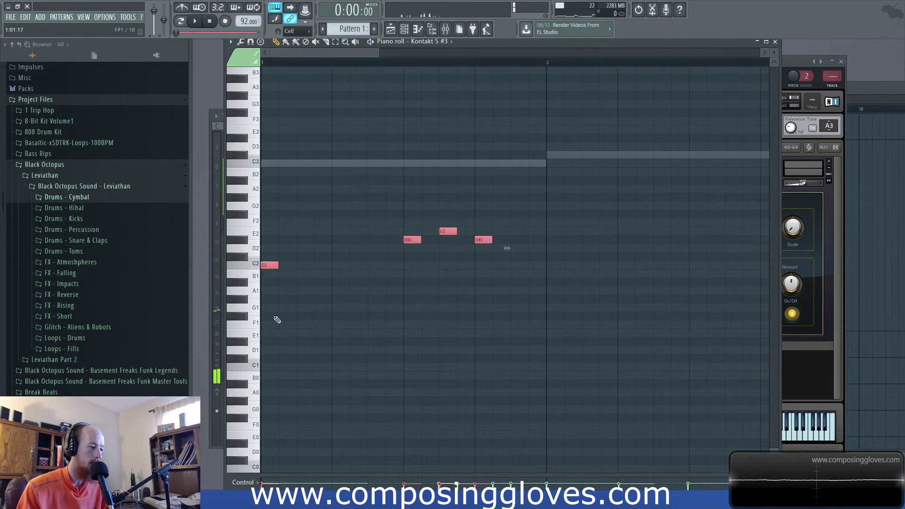
key(space)
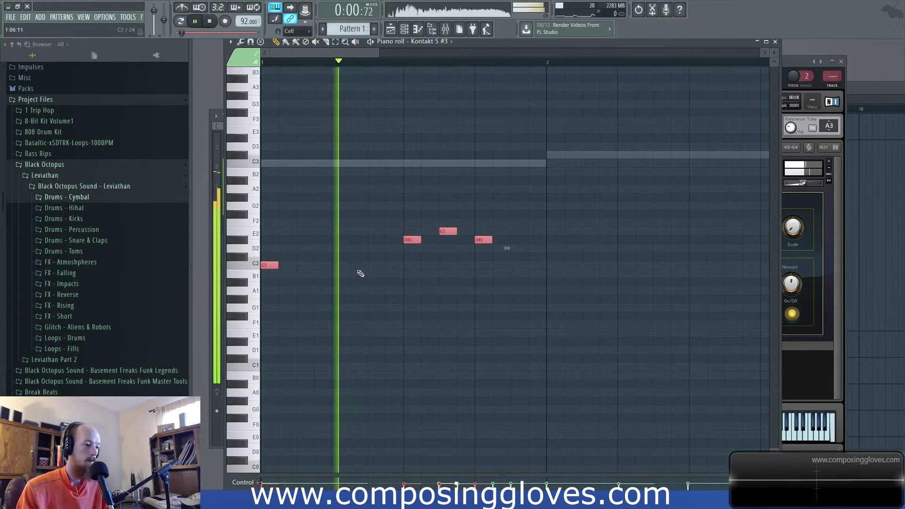
key(space)
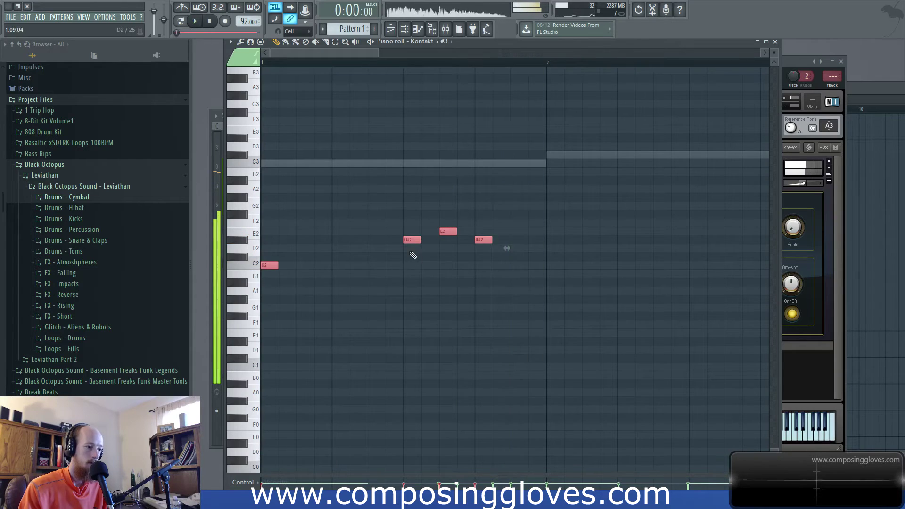
Step: Deselect the notes, lower the E2 keyswitch note at step 11 to C2, and play back the result
scroll(443, 302, up, 5)
scroll(472, 320, down, 1)
click(465, 375)
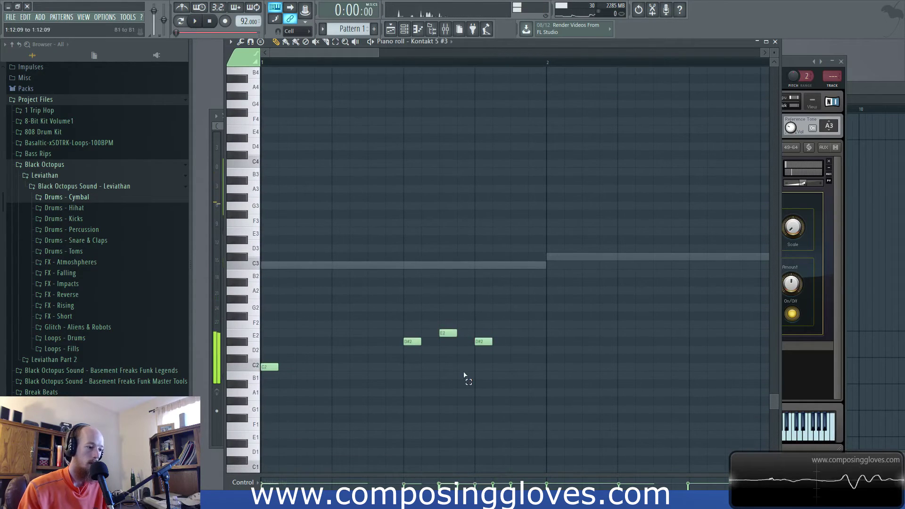
drag(447, 334, 447, 367)
key(space)
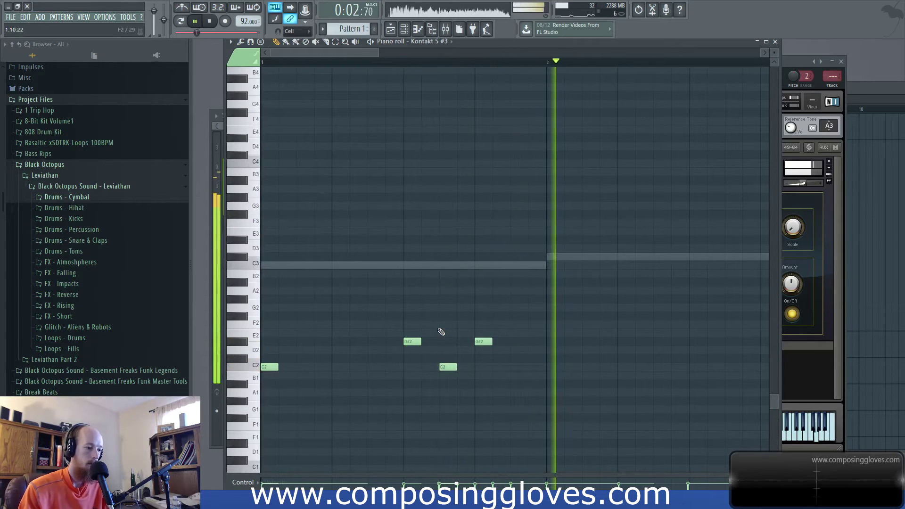
key(space)
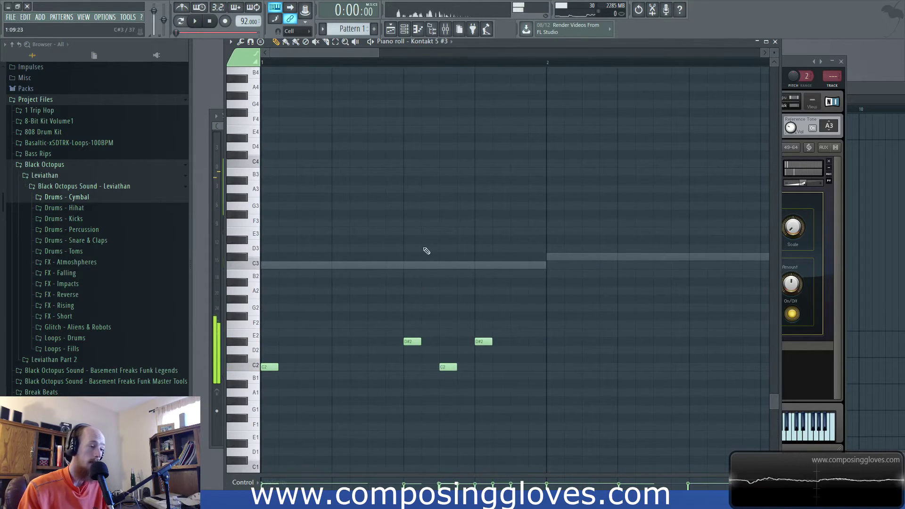
Step: Compare the keyswitches with the melody above and add a C2 keyswitch note at step 14 of bar 1
scroll(489, 348, up, 10)
scroll(449, 192, up, 14)
click(410, 439)
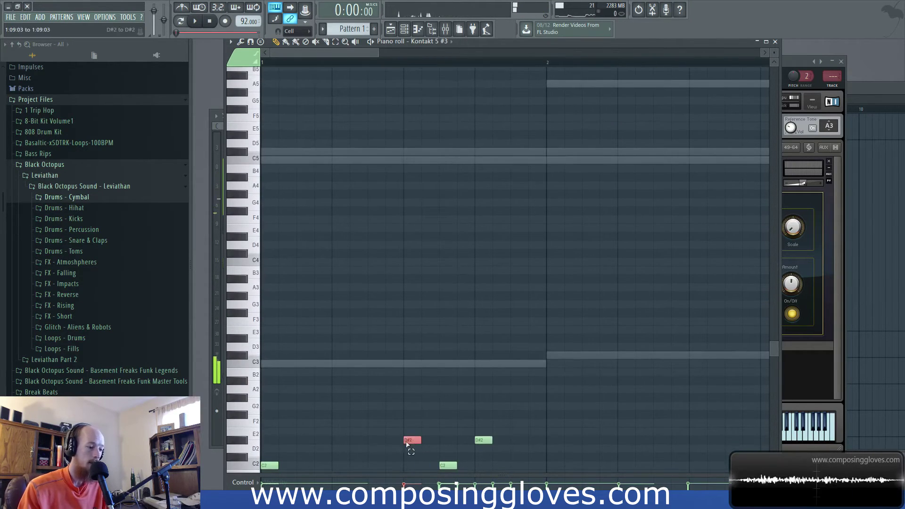
scroll(410, 438, down, 14)
scroll(424, 257, up, 5)
scroll(418, 264, down, 18)
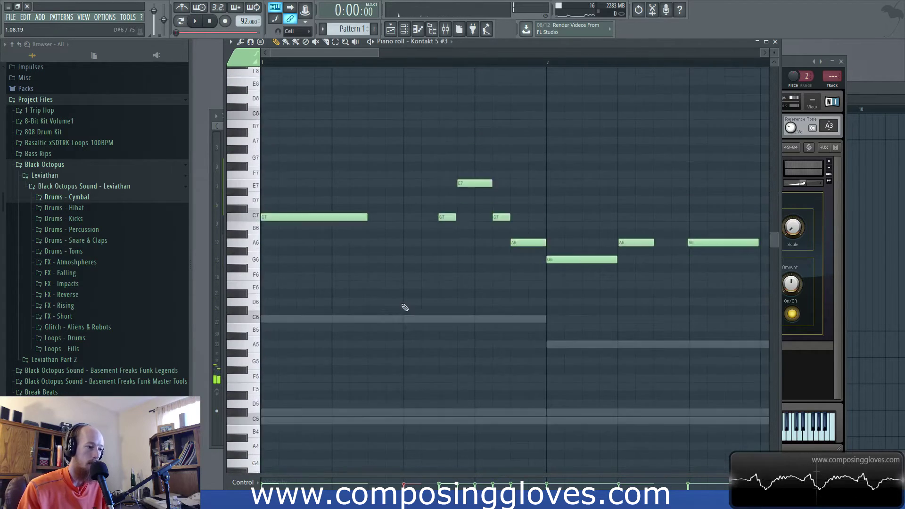
drag(440, 249, 473, 323)
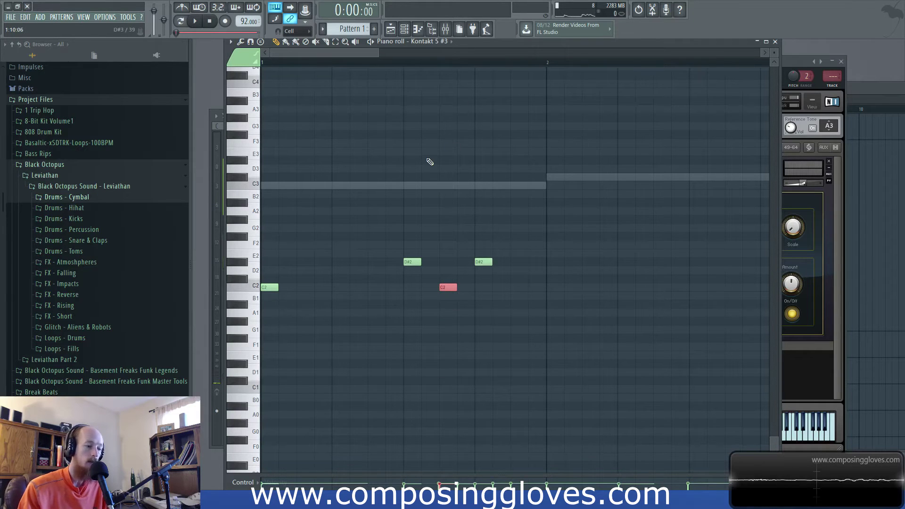
scroll(431, 185, up, 8)
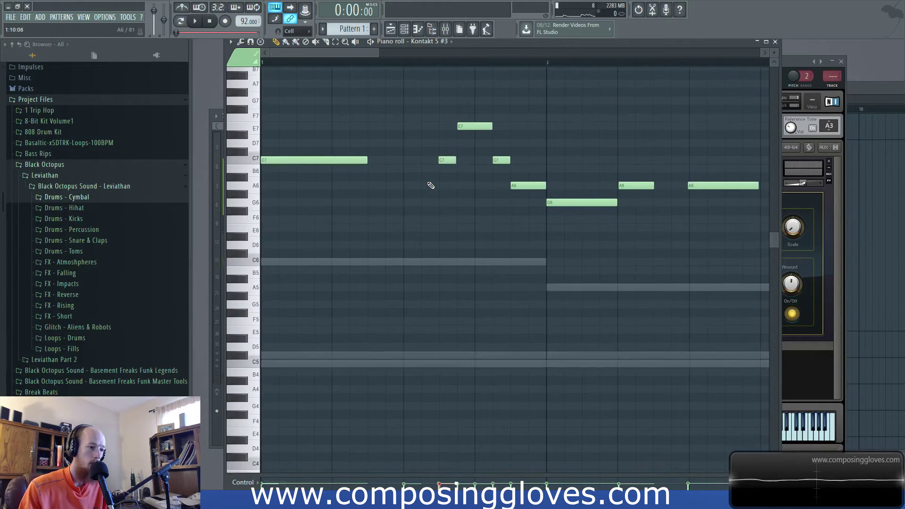
scroll(430, 186, down, 3)
scroll(431, 185, down, 1)
click(505, 366)
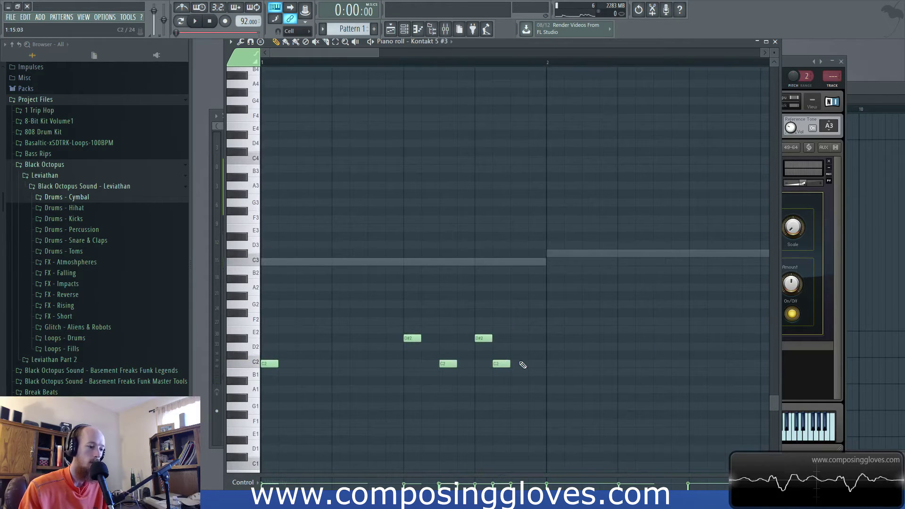
Step: Compare the keyswitches with the melody notes and play the pattern from the start to hear the articulations in bar 1
scroll(563, 296, down, 10)
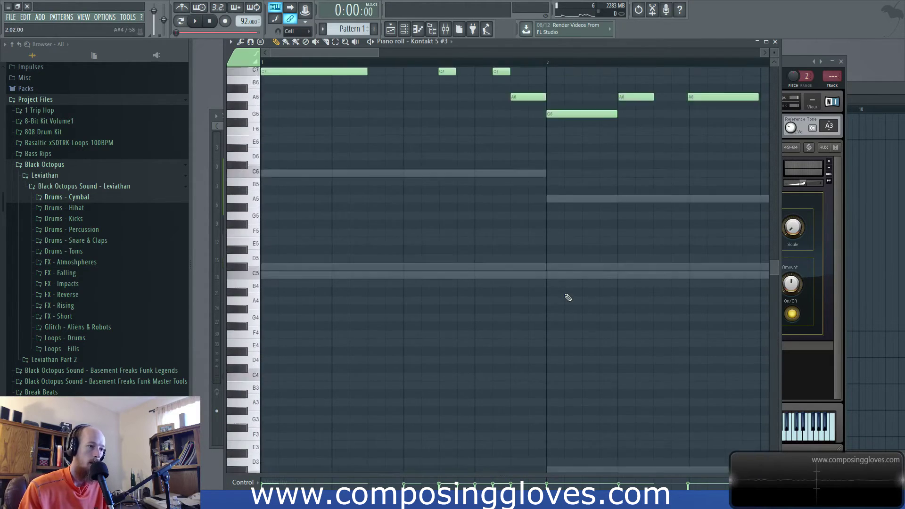
scroll(566, 297, up, 13)
scroll(568, 296, down, 4)
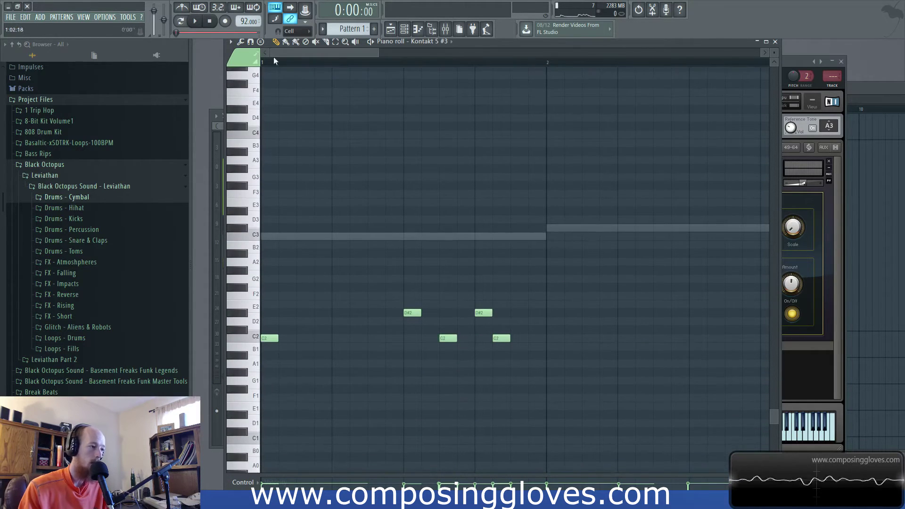
click(279, 71)
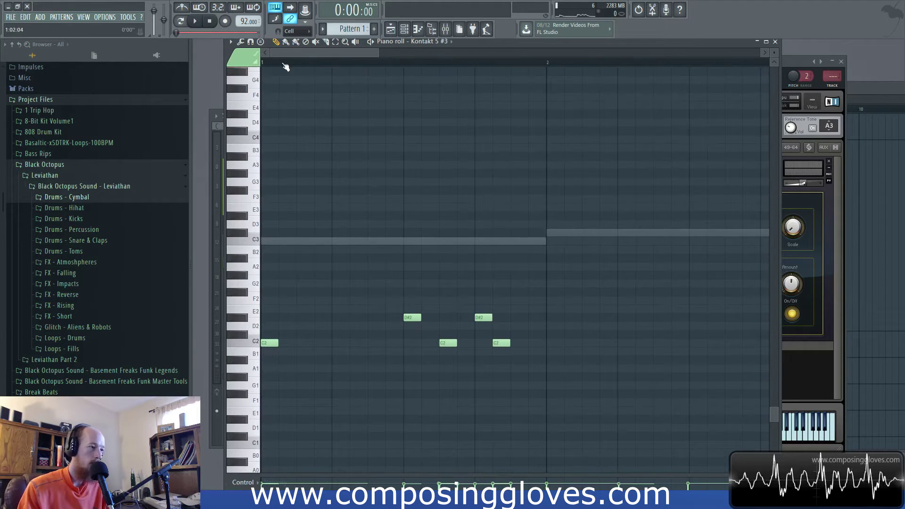
key(space)
drag(408, 188, 363, 202)
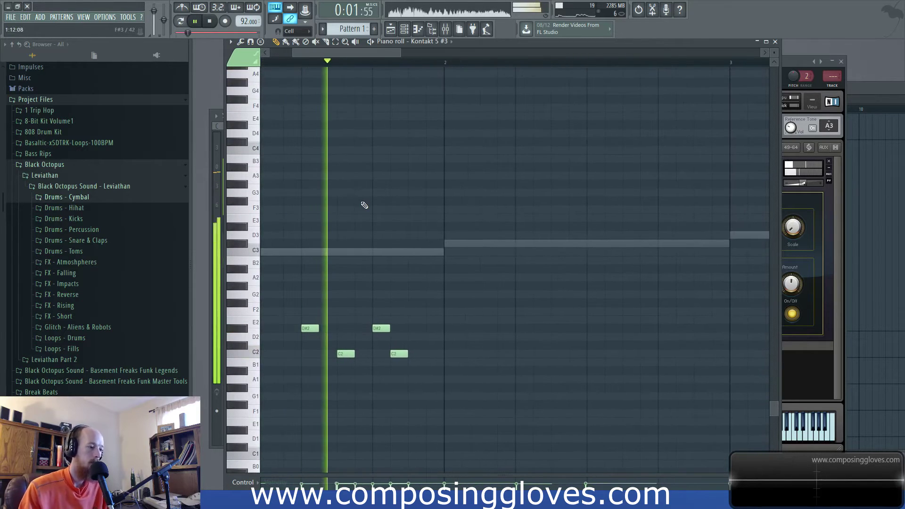
key(space)
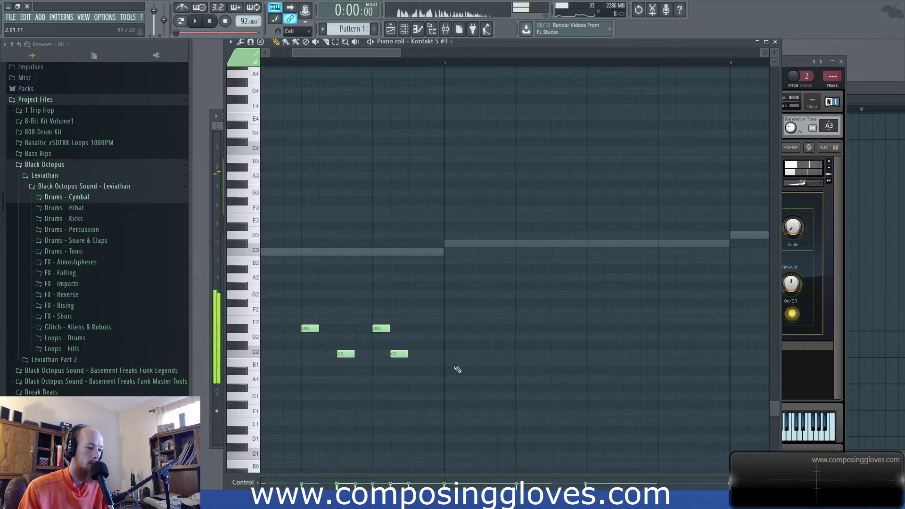
Step: Add keyswitch notes E2 at the start and F2 at step 3 of bar 2, removing the misplaced note
click(447, 366)
right_click(449, 365)
click(455, 322)
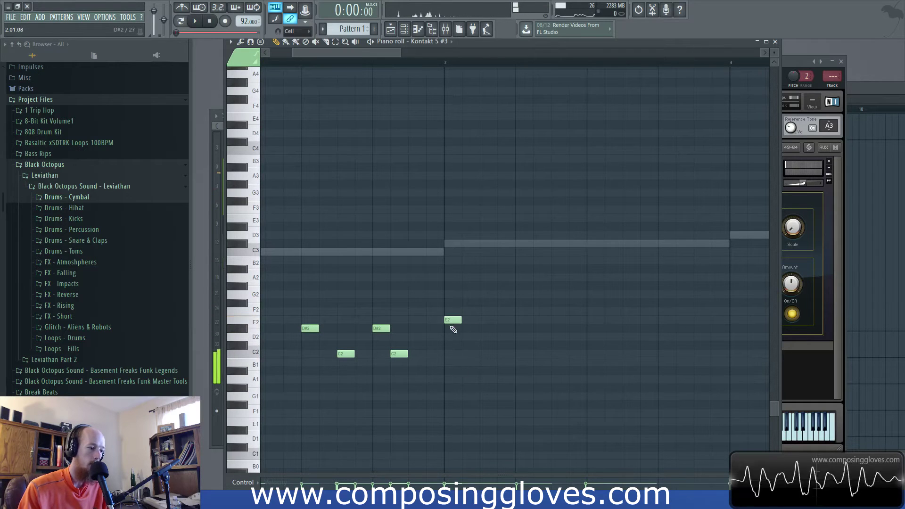
scroll(469, 317, up, 10)
scroll(477, 280, down, 6)
click(470, 388)
drag(471, 387, 498, 384)
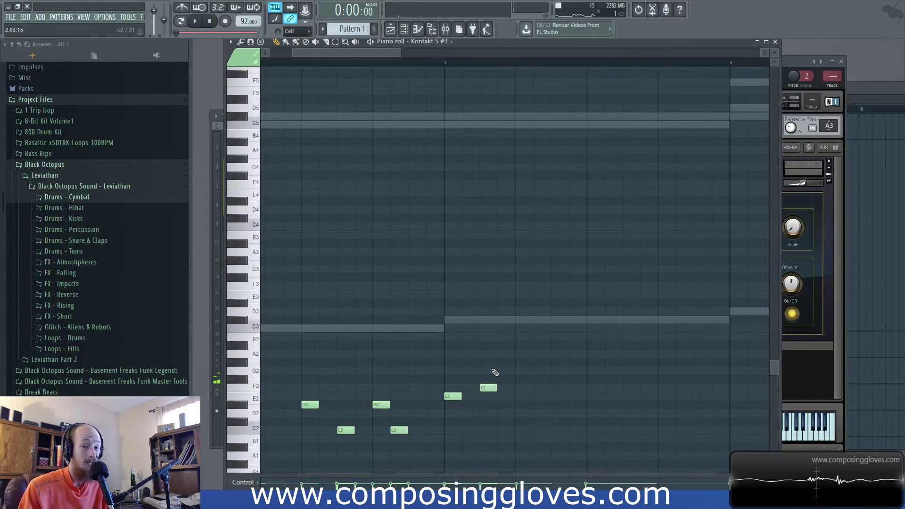
Step: Review the melody and keyswitch notes across bars 1 to 4 and bring up the Flute's Kontakt window
ctrl+scroll(478, 325, down, 3)
scroll(483, 311, up, 11)
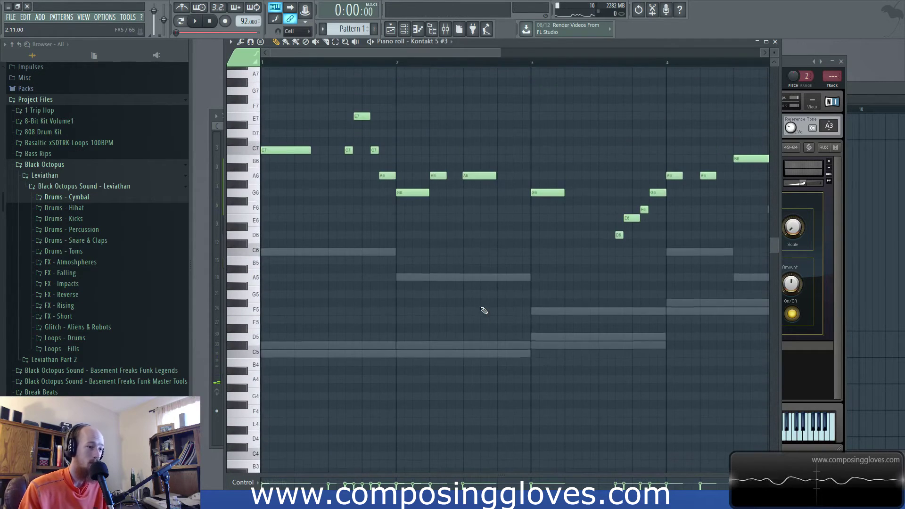
scroll(484, 311, down, 12)
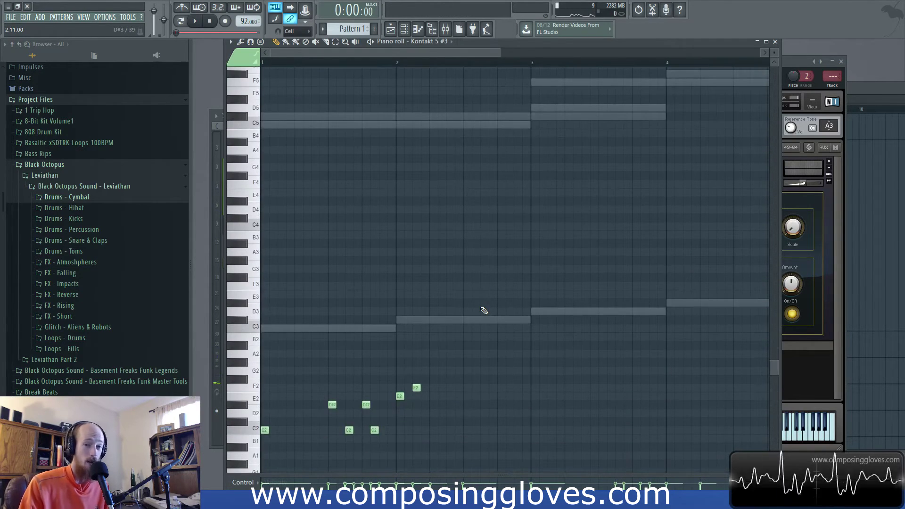
click(822, 364)
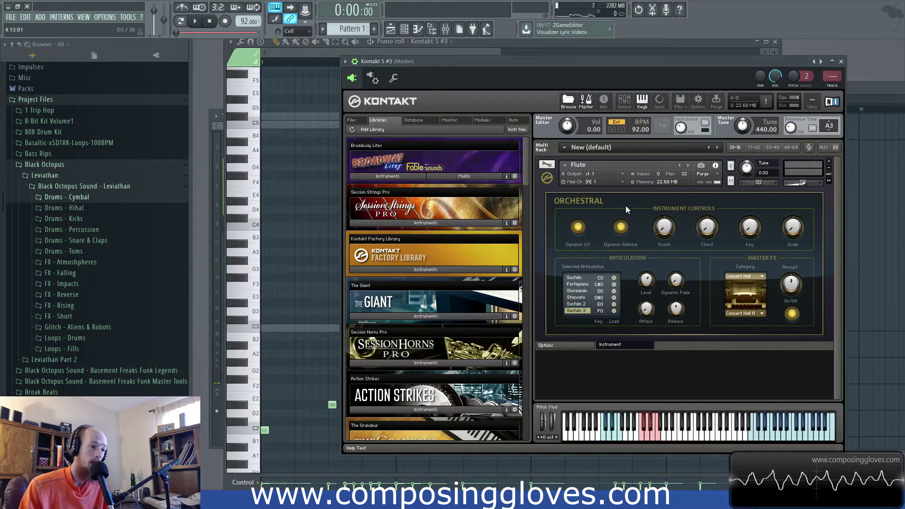
Step: Examine the Flute's articulation groups in Kontakt's Group Editor and close the instrument window
click(548, 166)
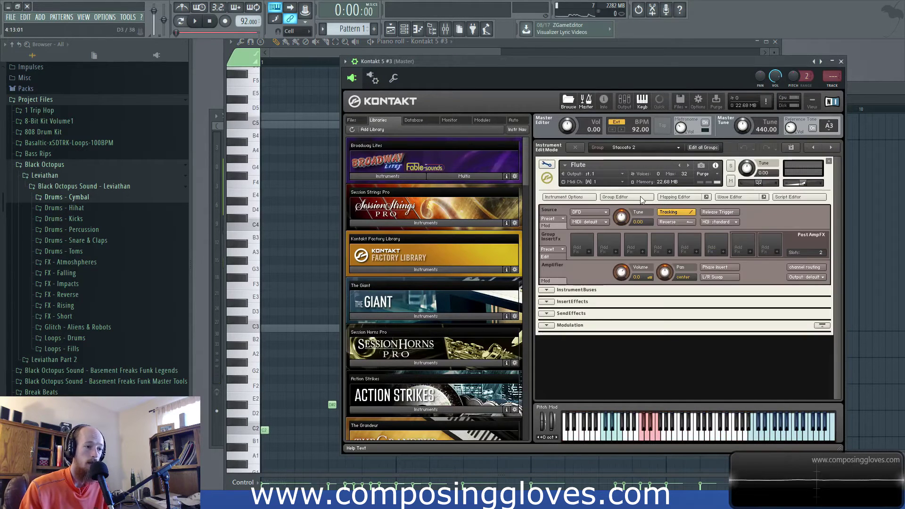
click(640, 197)
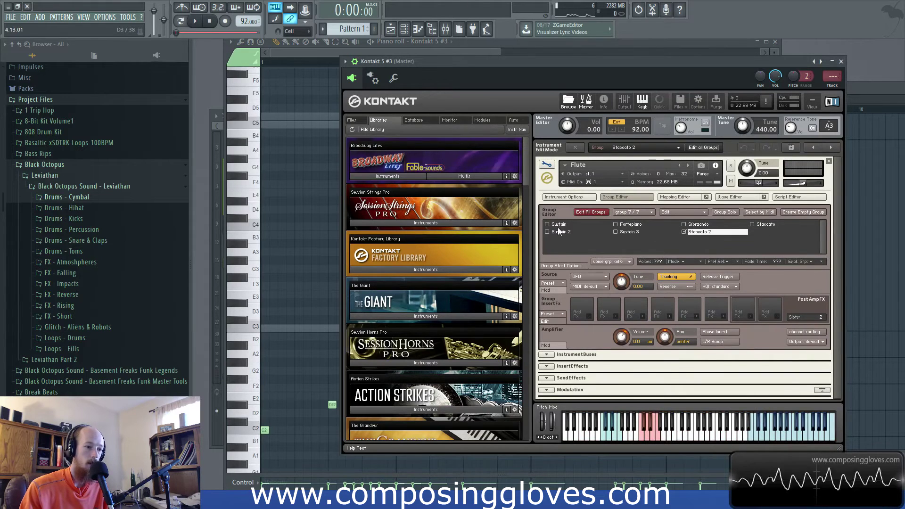
click(841, 62)
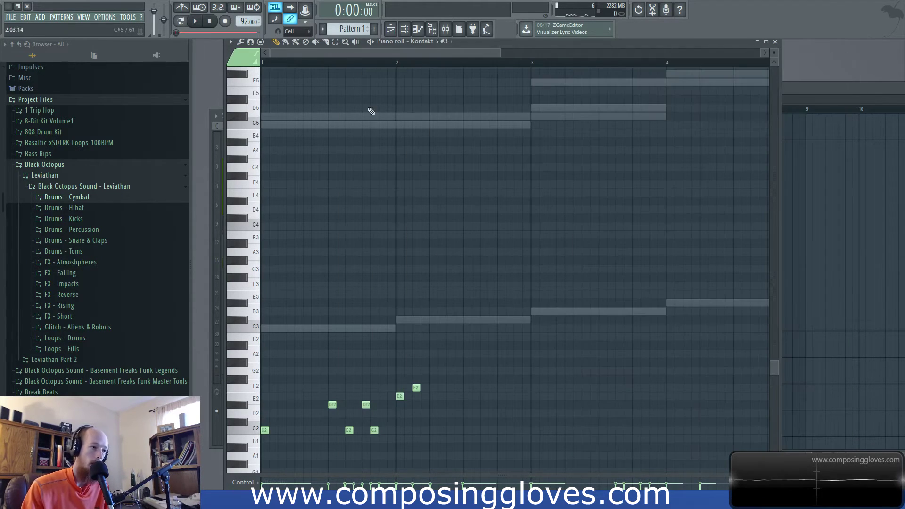
Step: Play bar 1, then replace the E2 and F2 keyswitches in bar 2 with a C2 note at the bar's start
key(space)
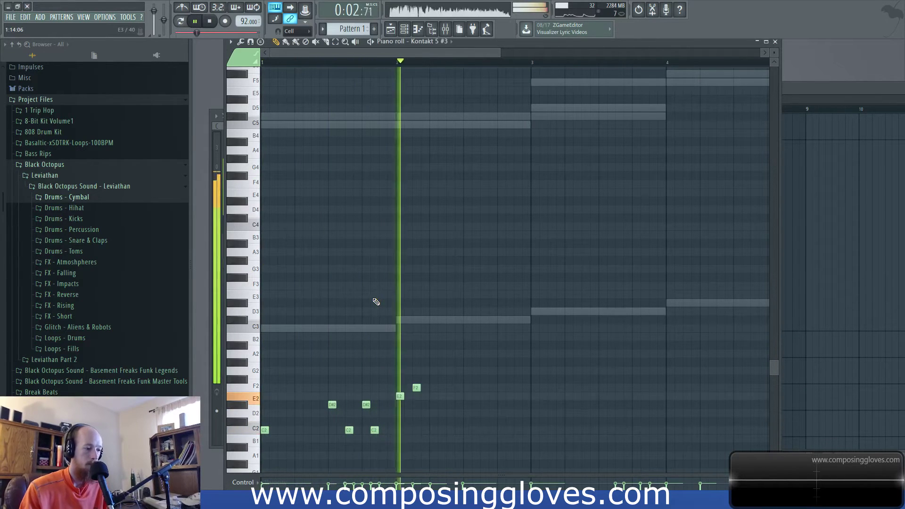
key(space)
drag(398, 377, 434, 403)
right_click(399, 396)
right_click(416, 387)
click(401, 430)
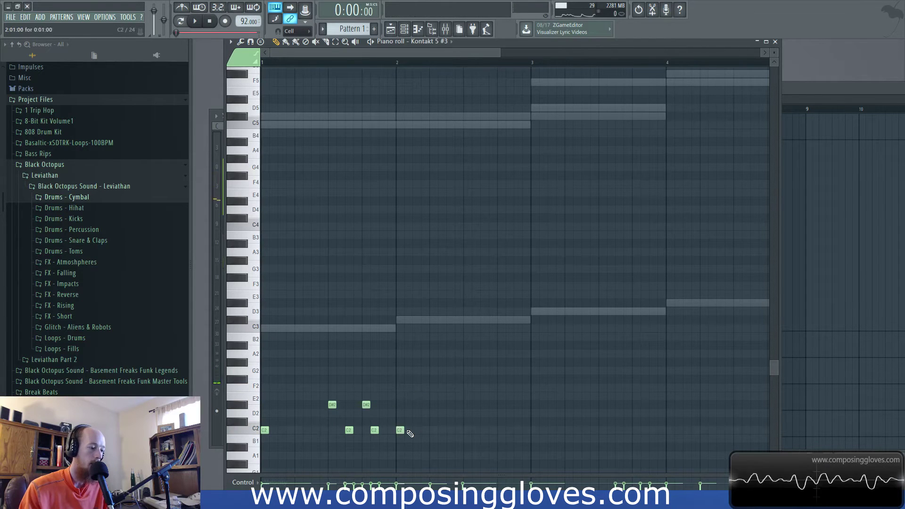
Step: Review the melody, reopen the Flute's Kontakt window outside edit mode and try its Sustain 3 and Sustain keyswitches
scroll(411, 411, down, 1)
scroll(353, 249, up, 6)
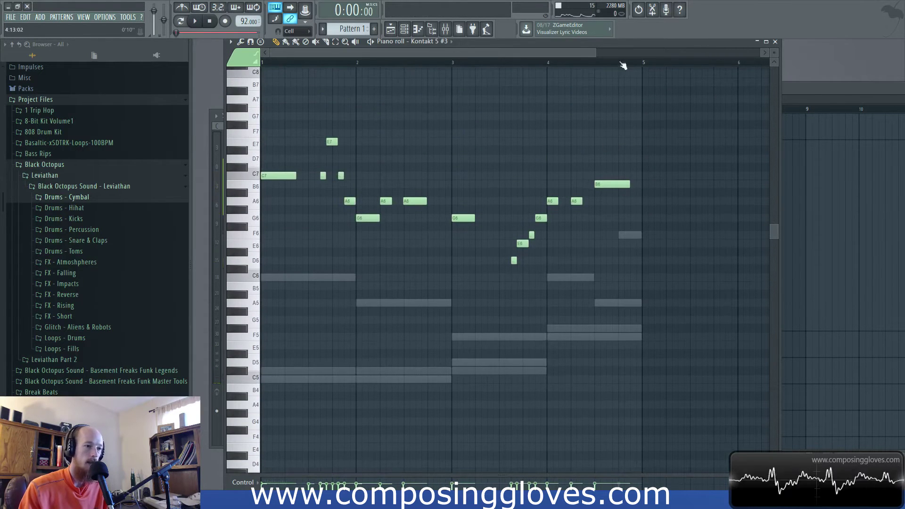
double_click(583, 44)
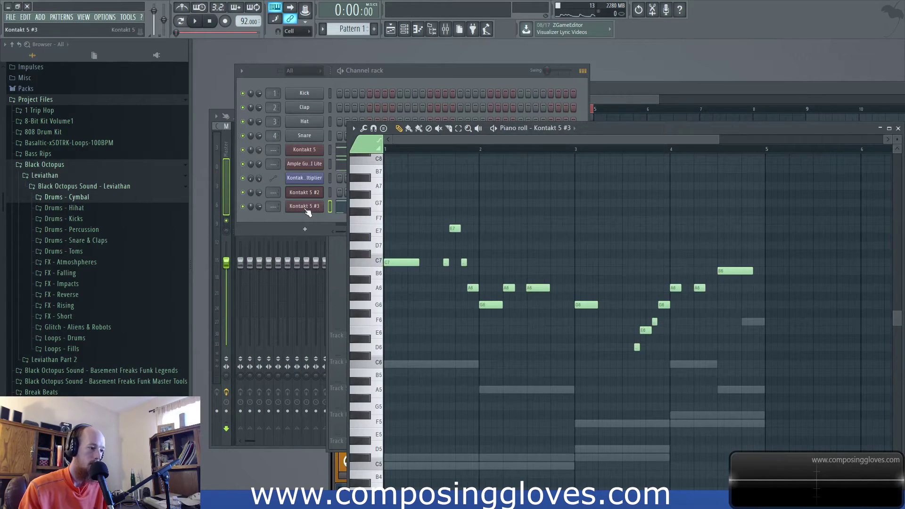
click(305, 206)
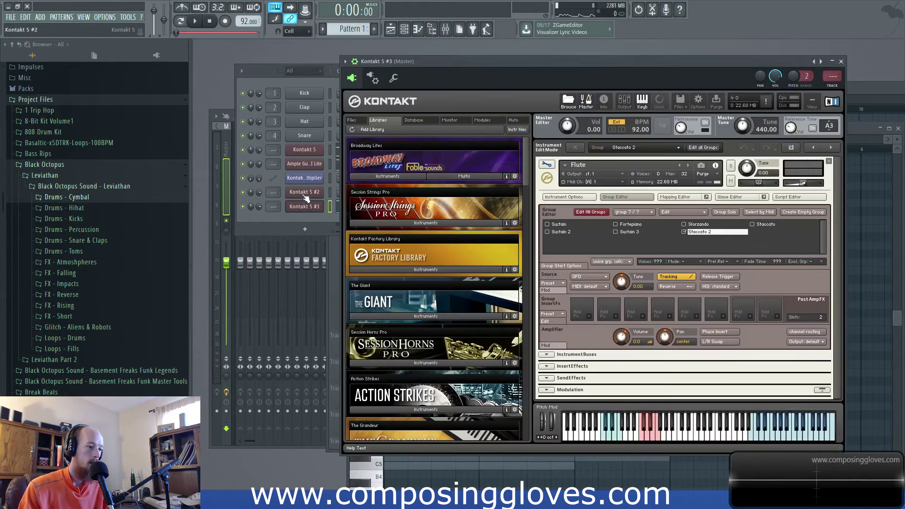
click(547, 164)
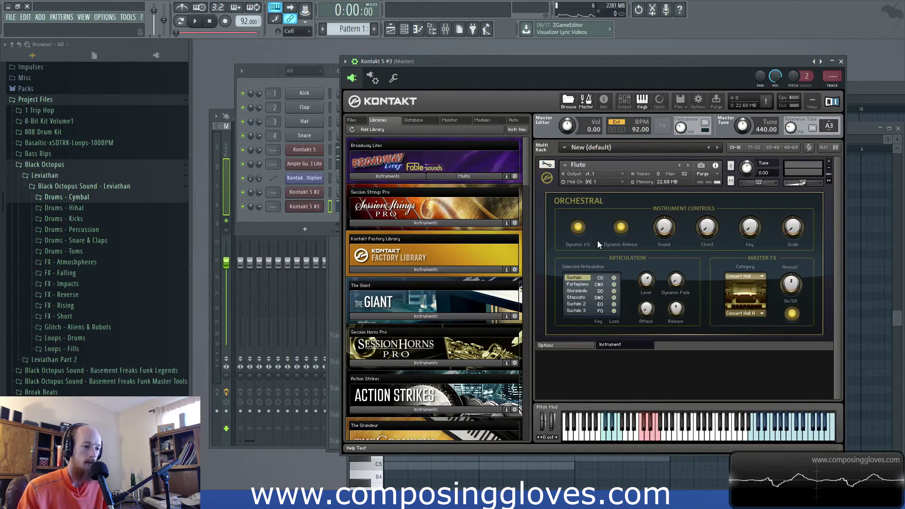
click(658, 438)
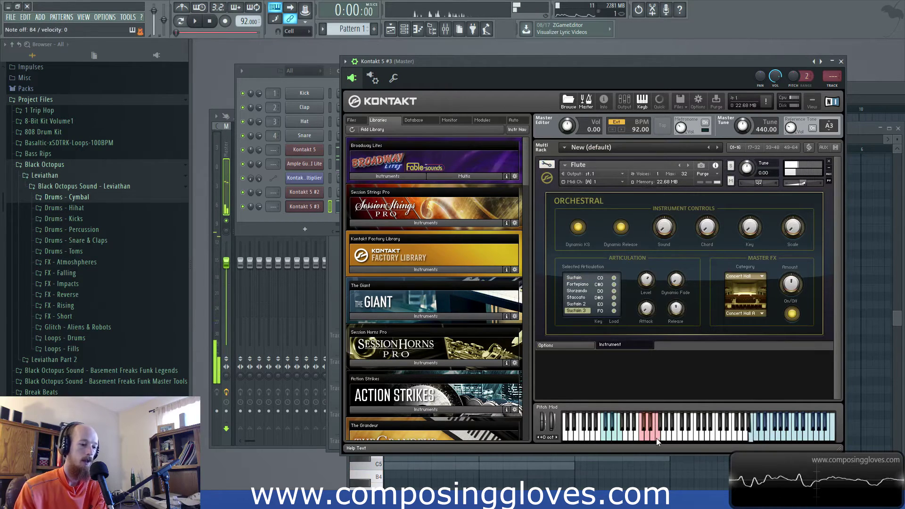
click(655, 437)
click(642, 439)
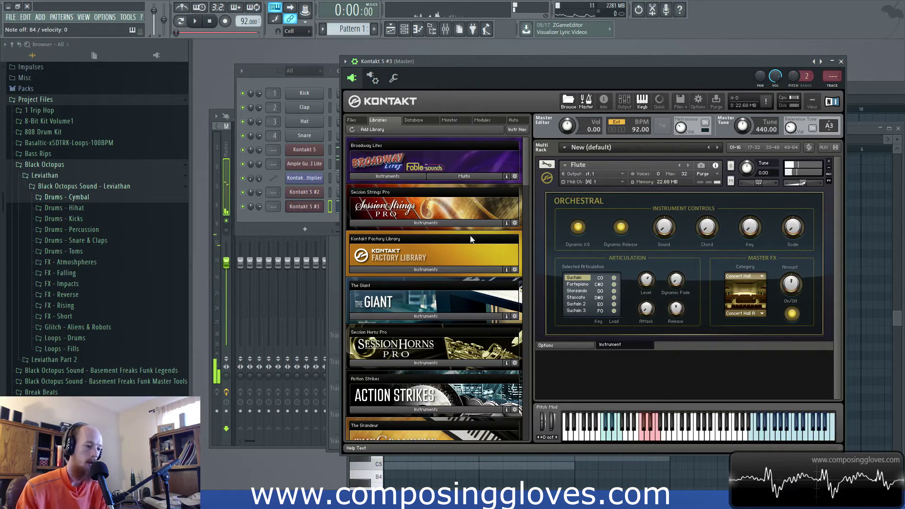
Step: Return to the Flute's piano roll and play the pattern from the start to hear the keyswitches in bars 1 and 2
click(304, 218)
key(F7)
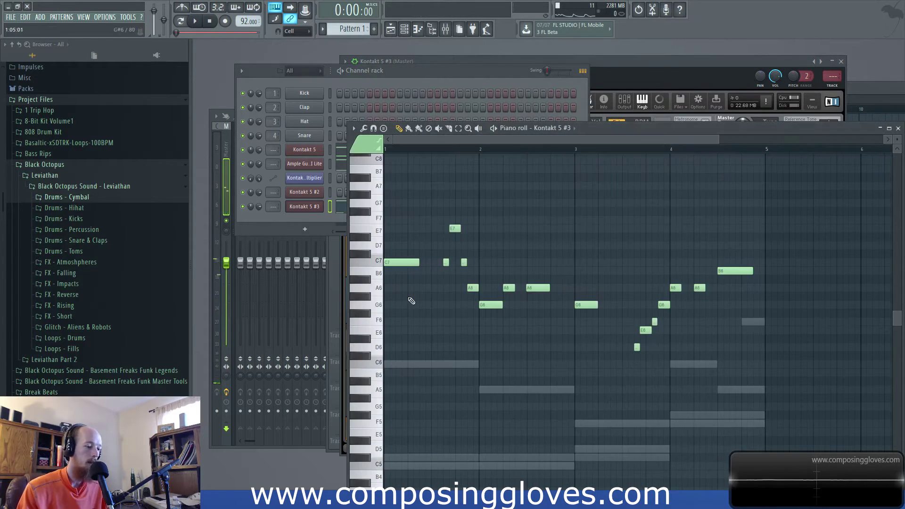
scroll(487, 319, down, 10)
drag(629, 128, 548, 38)
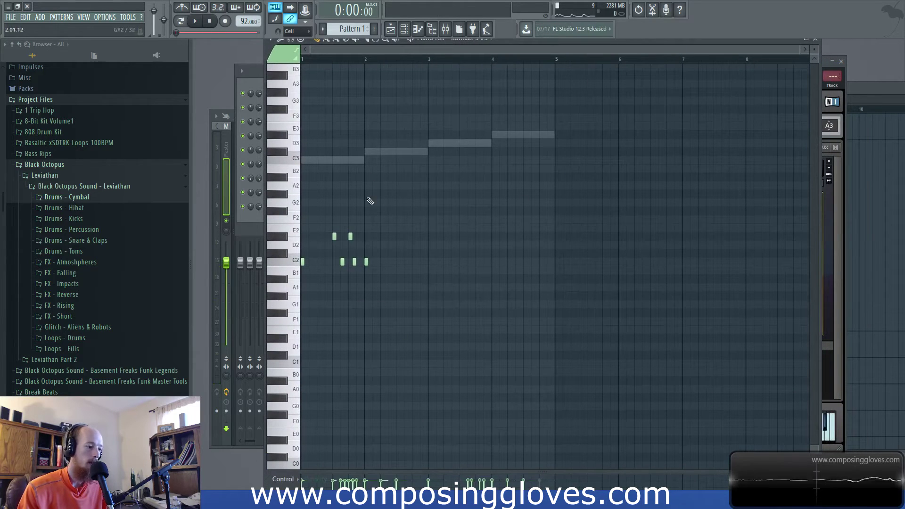
key(space)
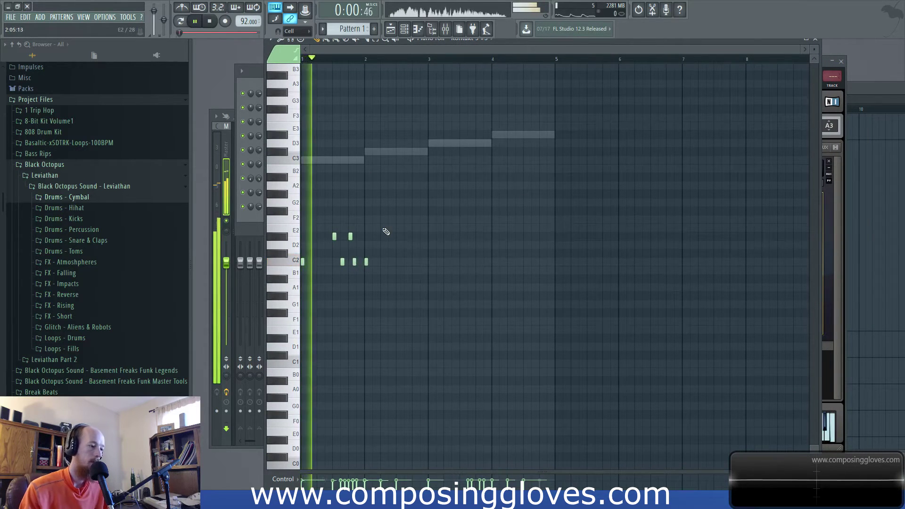
scroll(404, 242, up, 3)
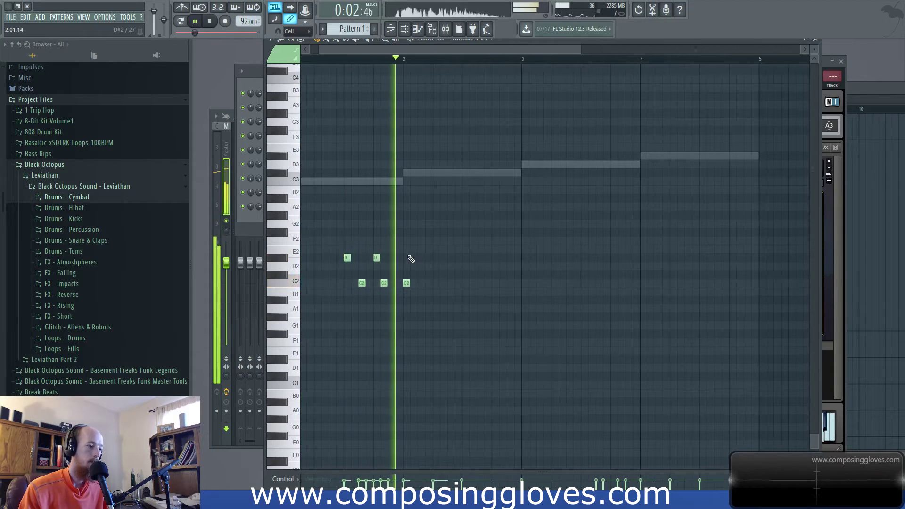
scroll(412, 259, up, 5)
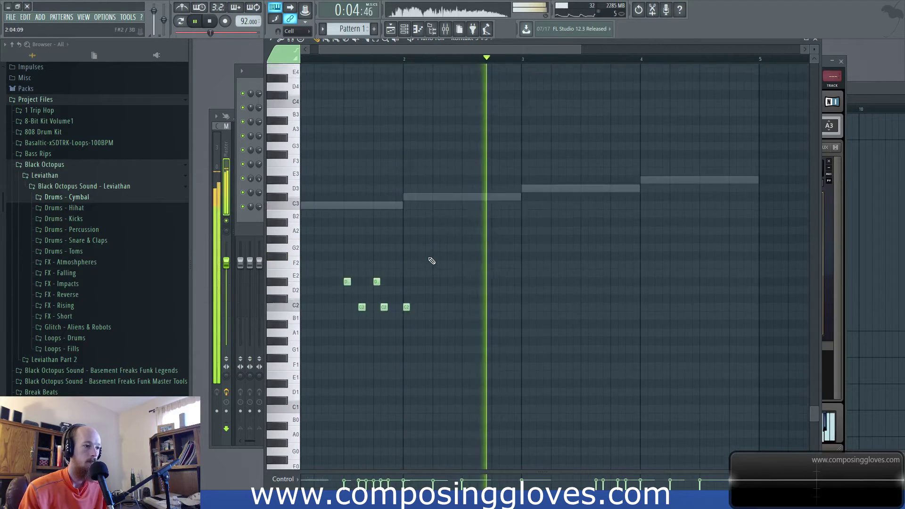
scroll(430, 266, down, 2)
scroll(430, 266, down, 2)
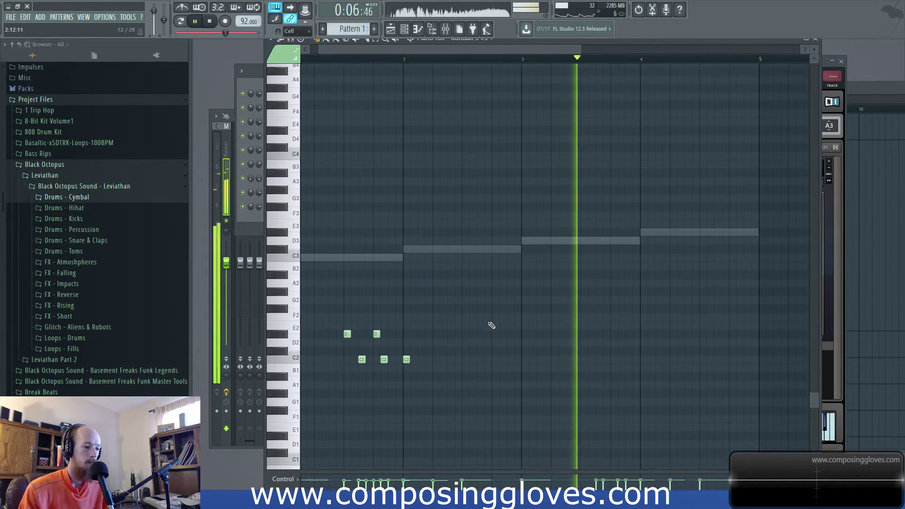
key(space)
Step: Copy the D#2, C2, D#2 keyswitch notes from bar 1 to bar 3, starting at step 10, and play that passage
drag(342, 328, 630, 360)
scroll(616, 348, up, 5)
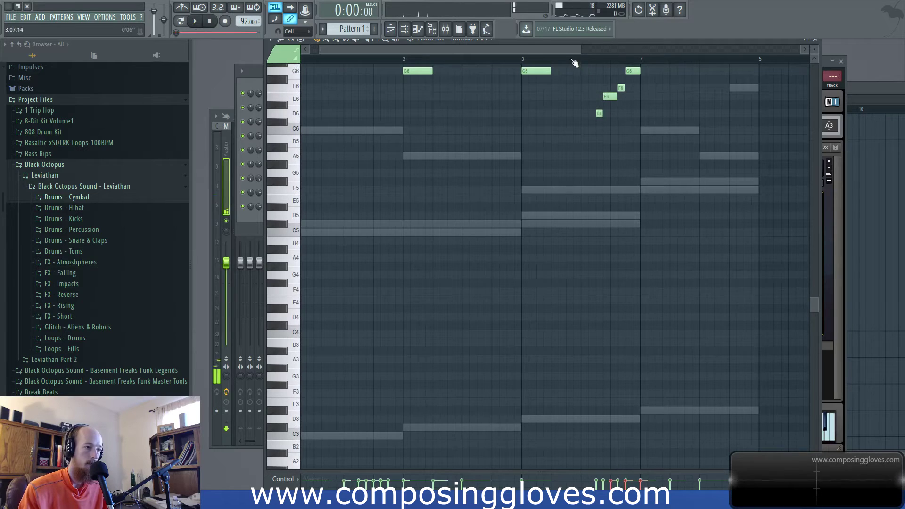
scroll(598, 192, down, 5)
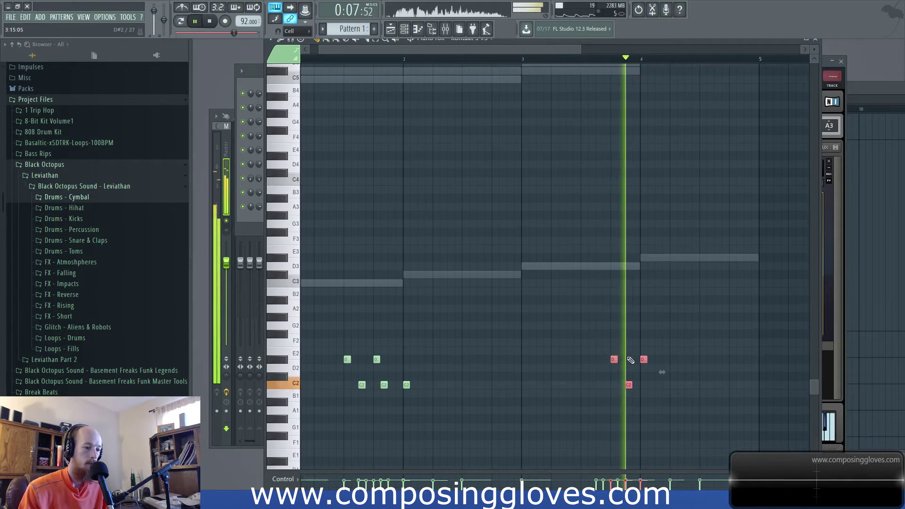
key(space)
drag(613, 362, 592, 362)
key(space)
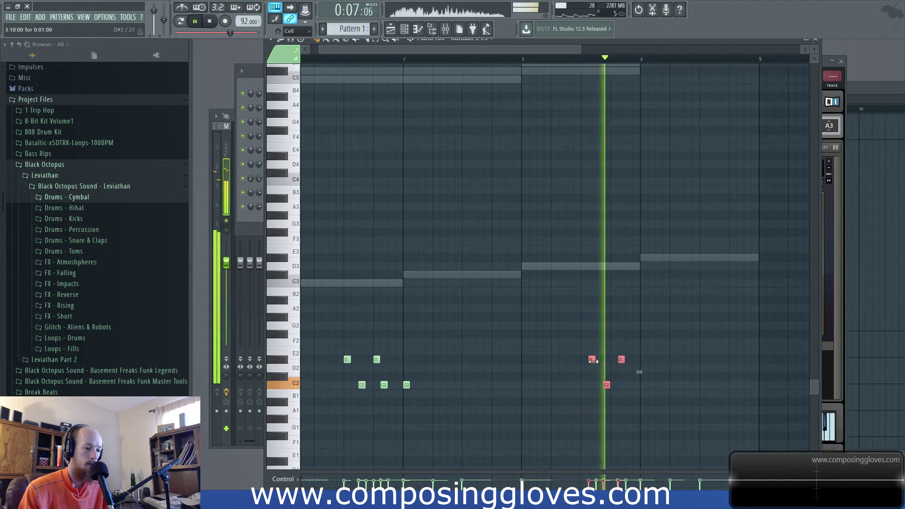
key(space)
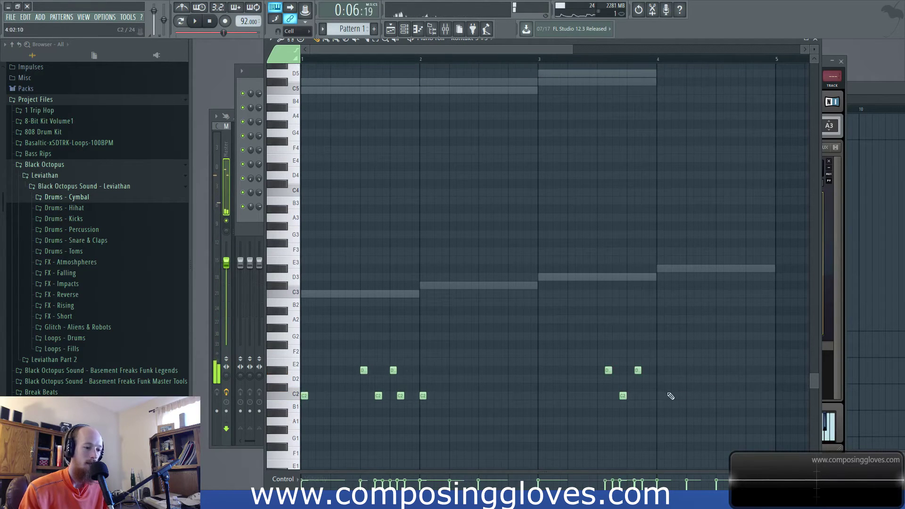
Step: Add a C2 keyswitch note at step 5 of bar 4 and play the whole pattern to hear the articulations
scroll(674, 358, up, 1)
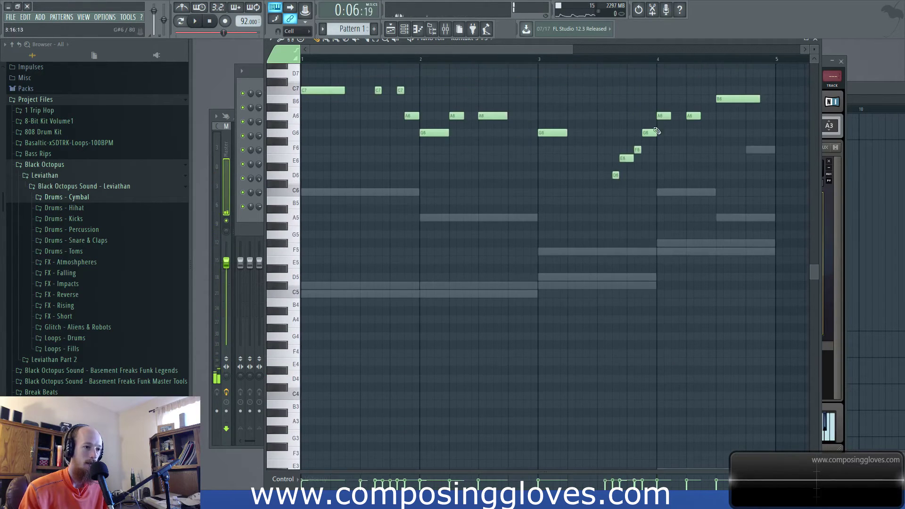
scroll(693, 337, up, 1)
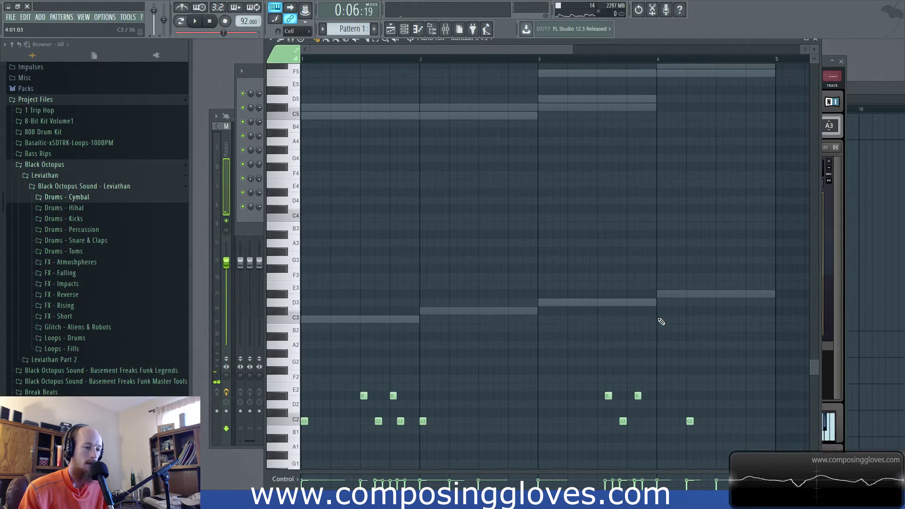
scroll(673, 268, up, 15)
scroll(711, 94, up, 5)
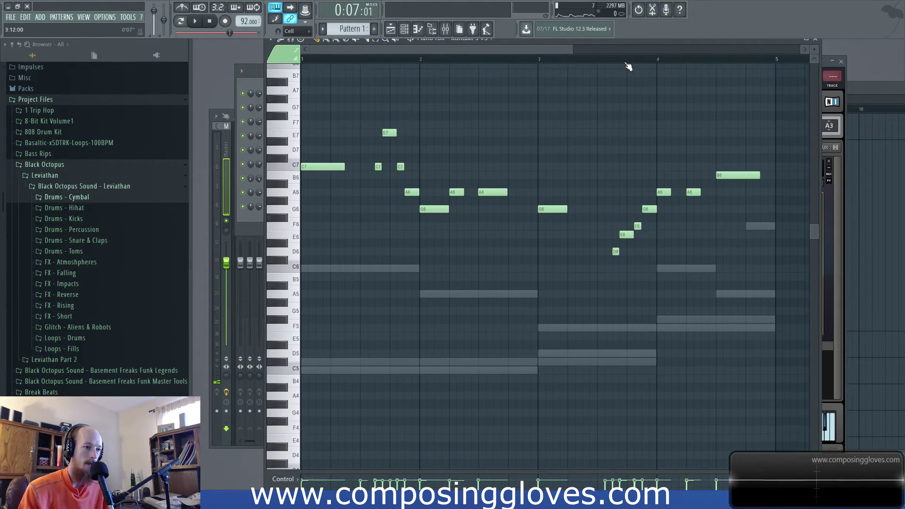
key(space)
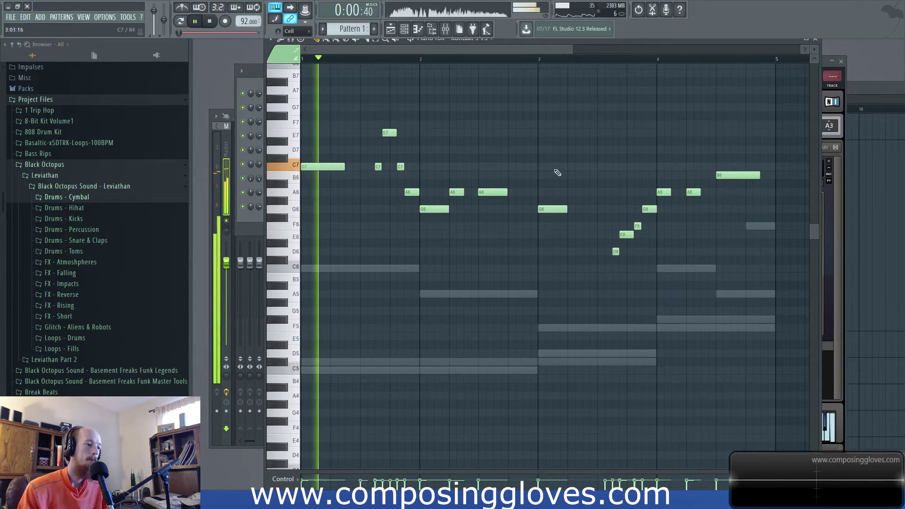
scroll(566, 167, down, 3)
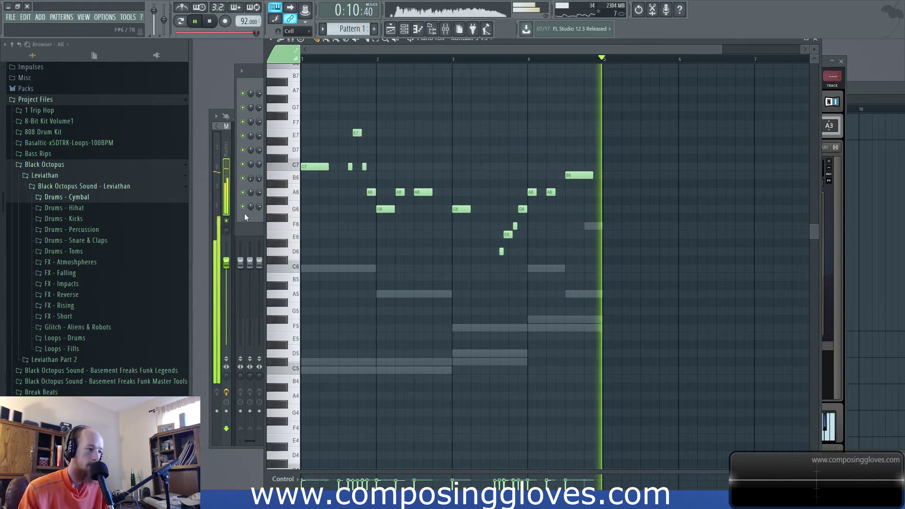
key(space)
Step: Duplicate the Pattern 1 clip on Track 1 of the playlist so the copy starts at bar 5
key(F5)
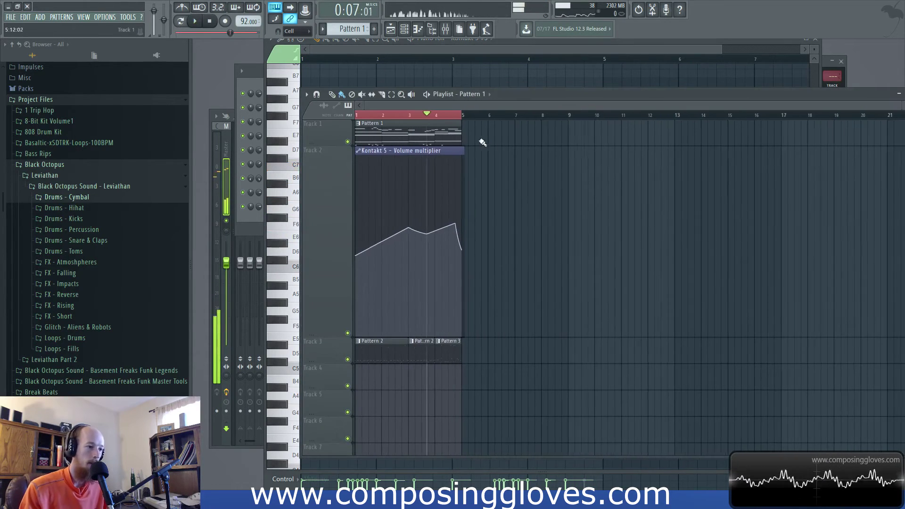
drag(395, 133, 511, 125)
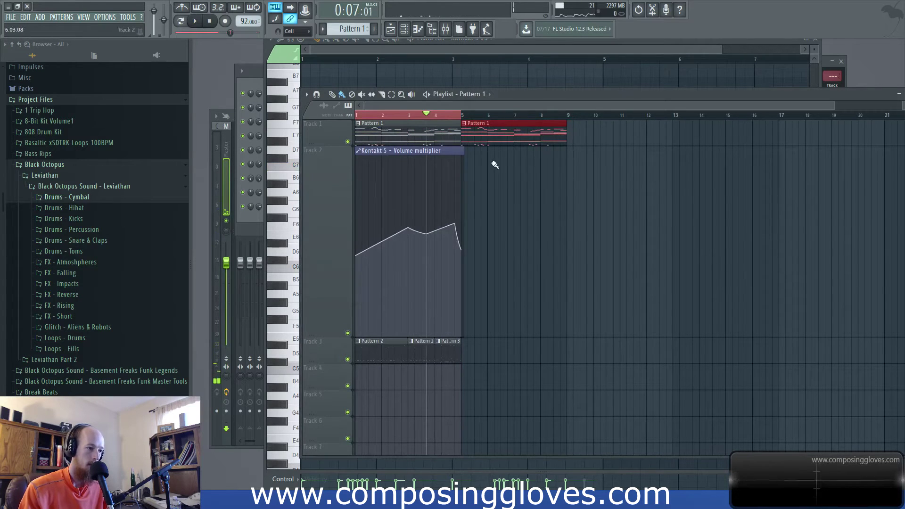
click(494, 165)
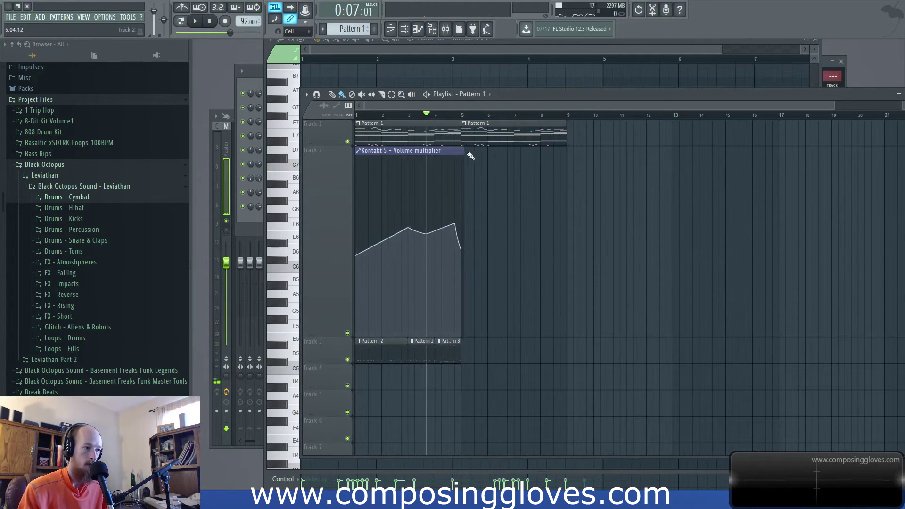
Step: Trim the Volume multiplier automation clip to end at bar 5 and duplicate it with the Pattern 2 and Pattern 3 clips from bar 5
scroll(463, 161, up, 5)
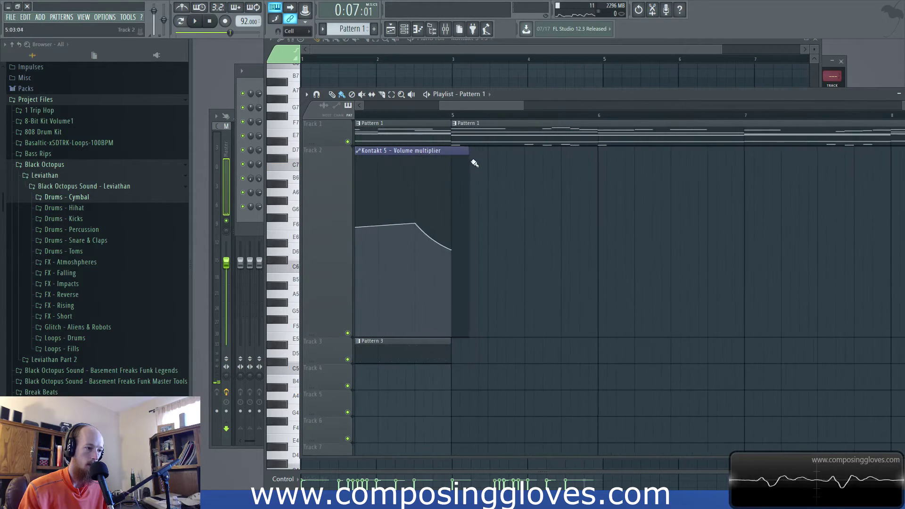
click(447, 158)
scroll(482, 161, down, 5)
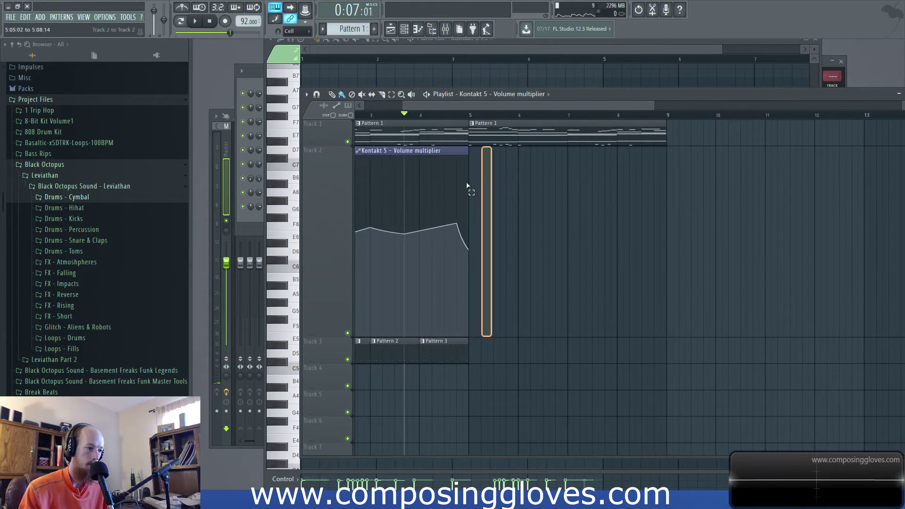
drag(502, 156, 275, 422)
key(ctrl+b)
click(561, 116)
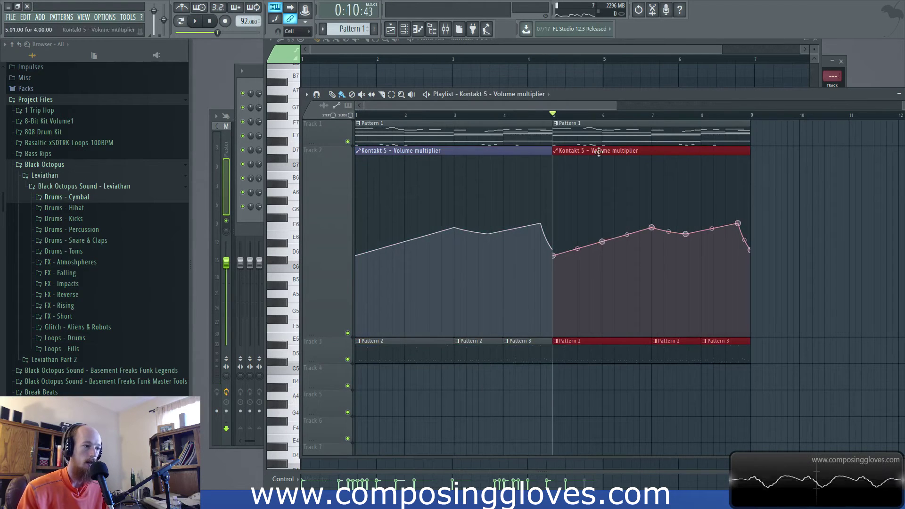
Step: Add a new Kontakt 5 instrument channel to the channel rack
key(F6)
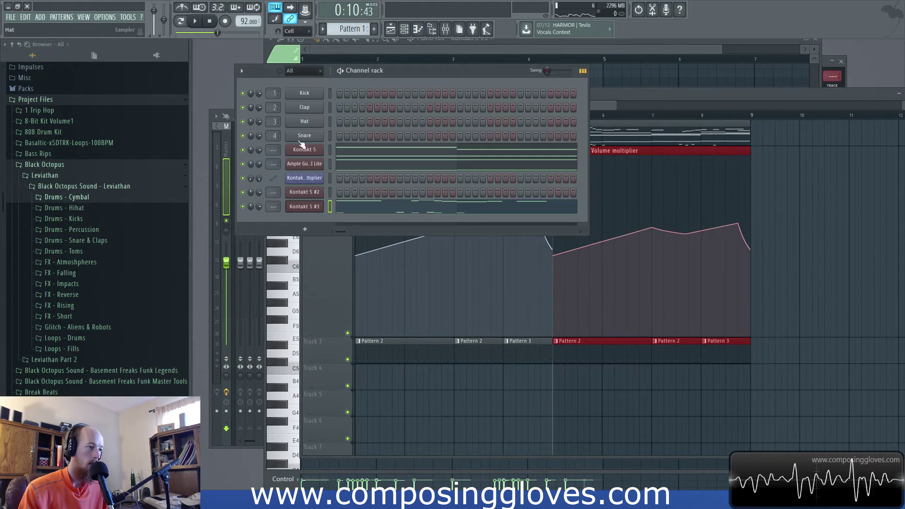
click(305, 229)
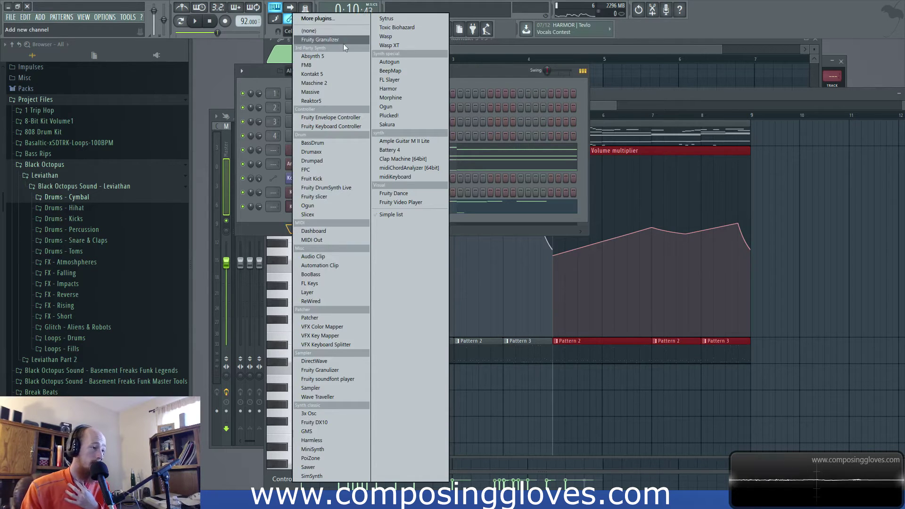
click(338, 74)
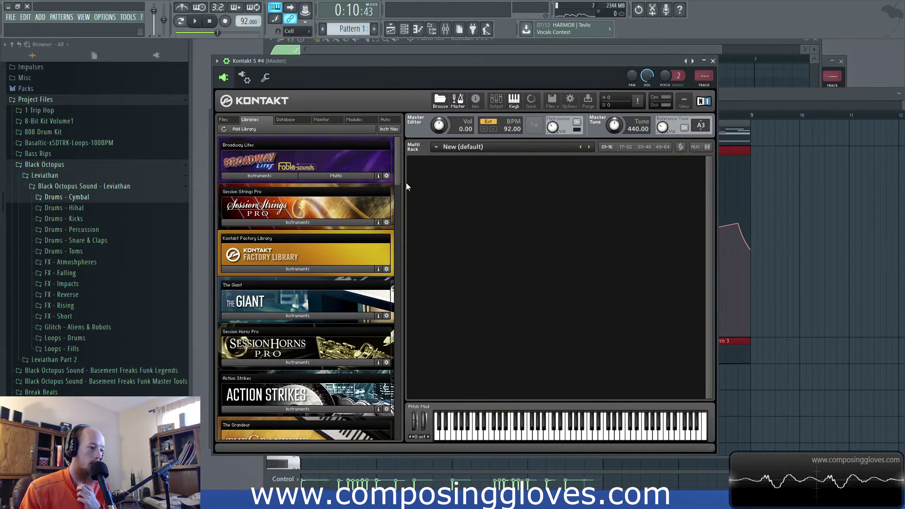
Step: Load the Scarbee Rickenbacker Bass instrument from the library list into the new Kontakt channel
drag(397, 181, 387, 436)
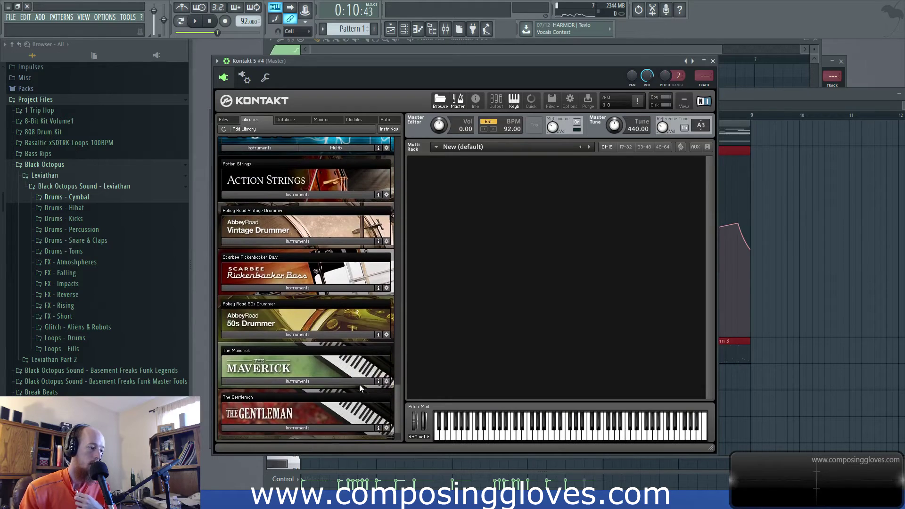
click(317, 289)
click(283, 309)
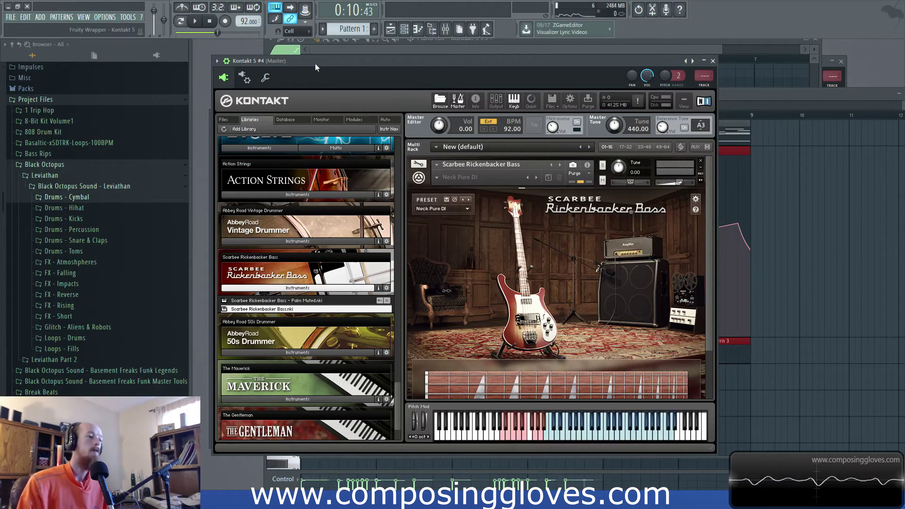
Step: Bring up the playlist and make the Pattern 1 clip starting at bar 5 on Track 1 unique as Pattern 2
drag(315, 63, 448, 76)
key(F6)
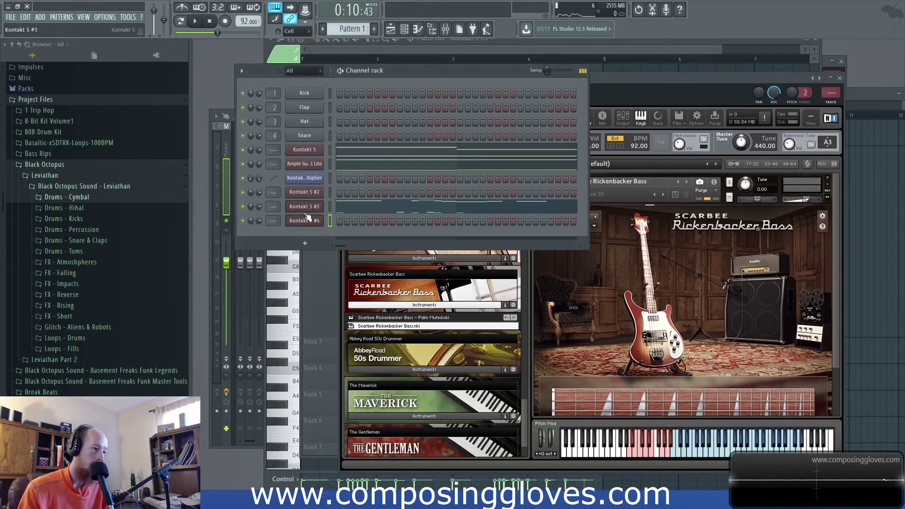
click(604, 52)
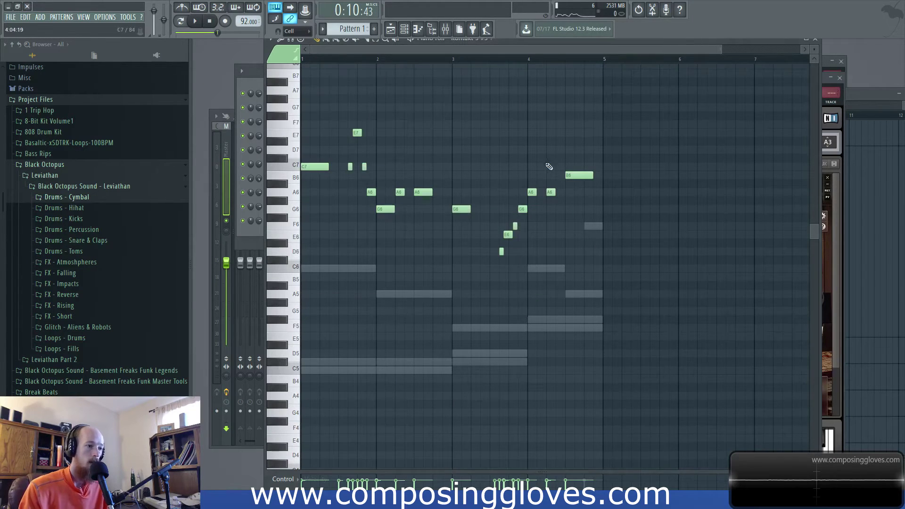
click(876, 98)
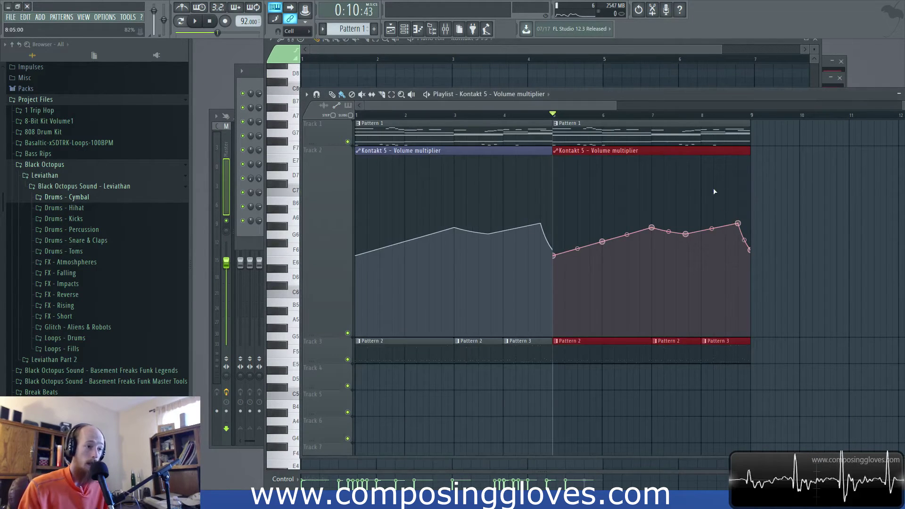
click(556, 123)
click(576, 186)
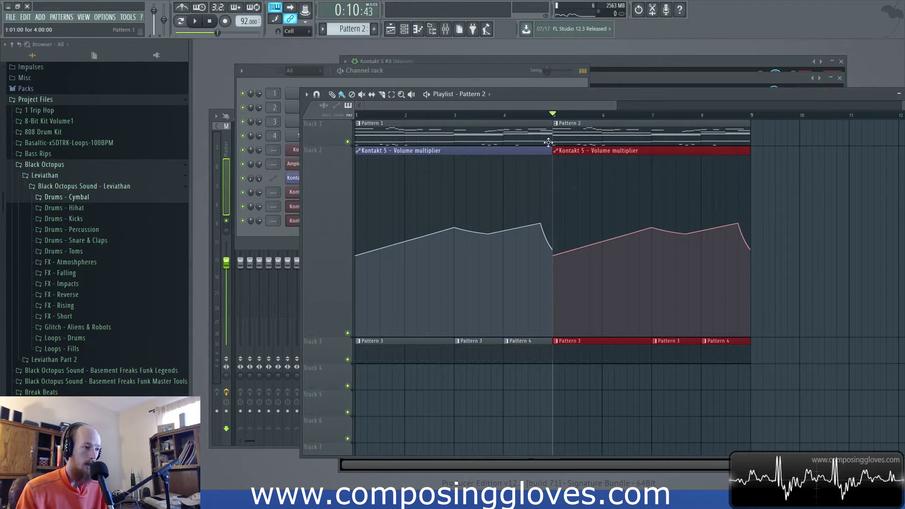
Step: Open the piano roll of the Kontakt 5 #4 bass channel for Pattern 2, showing the octaves below C5
click(265, 238)
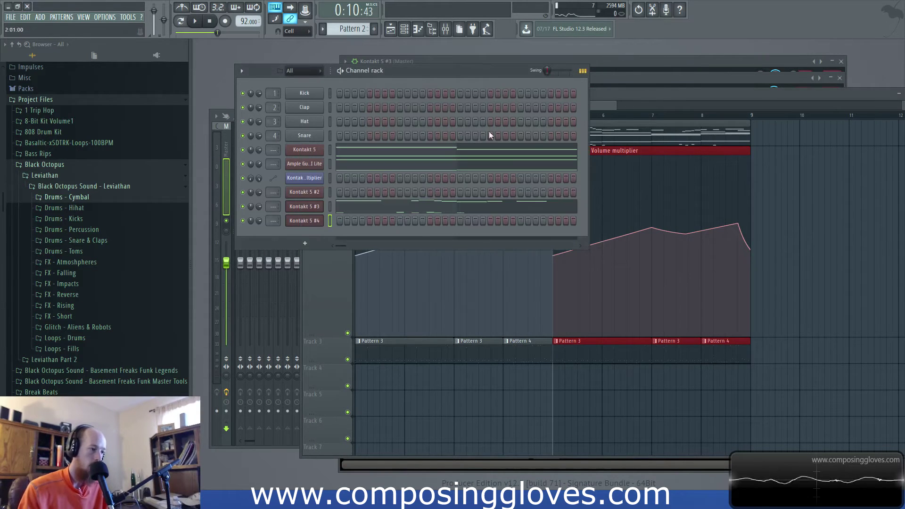
right_click(317, 219)
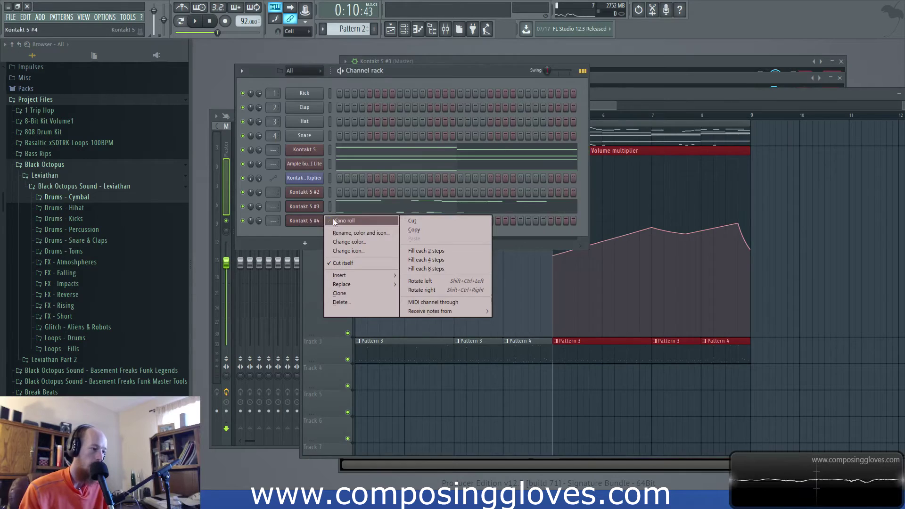
click(344, 222)
scroll(356, 325, down, 5)
scroll(356, 324, up, 3)
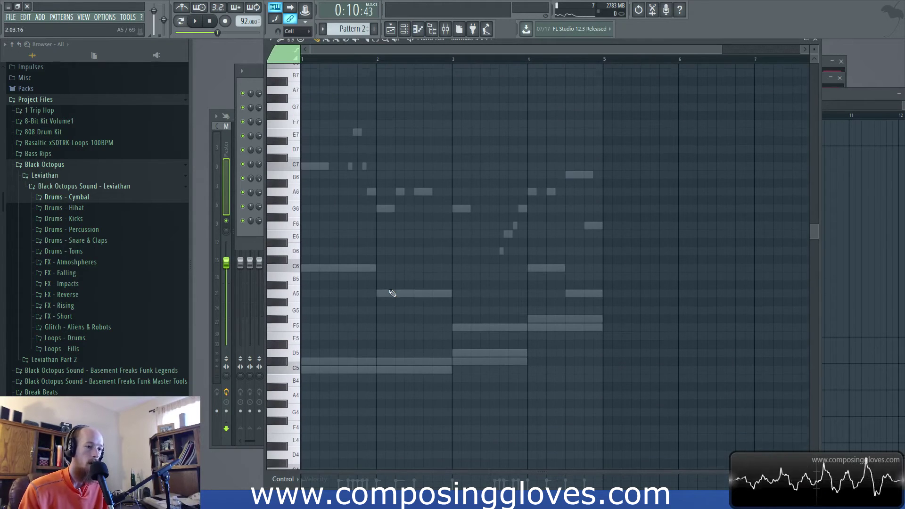
scroll(464, 269, down, 3)
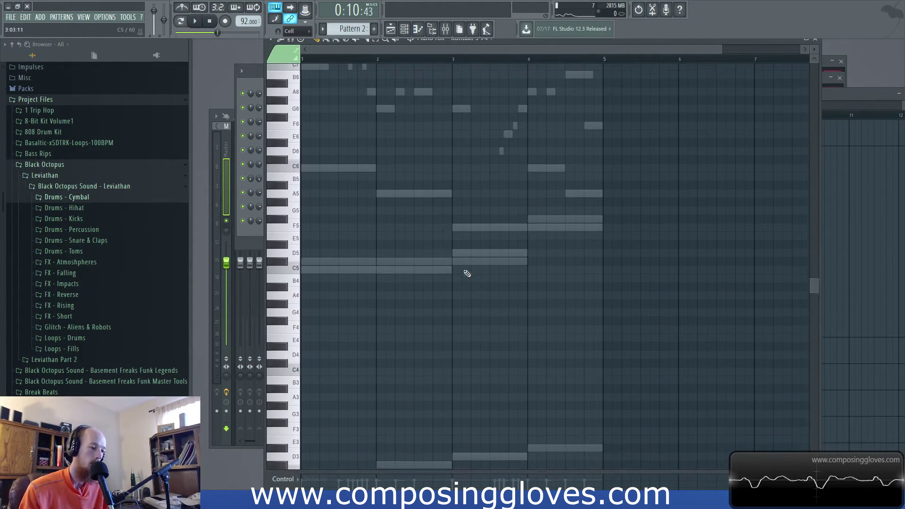
scroll(335, 278, up, 1)
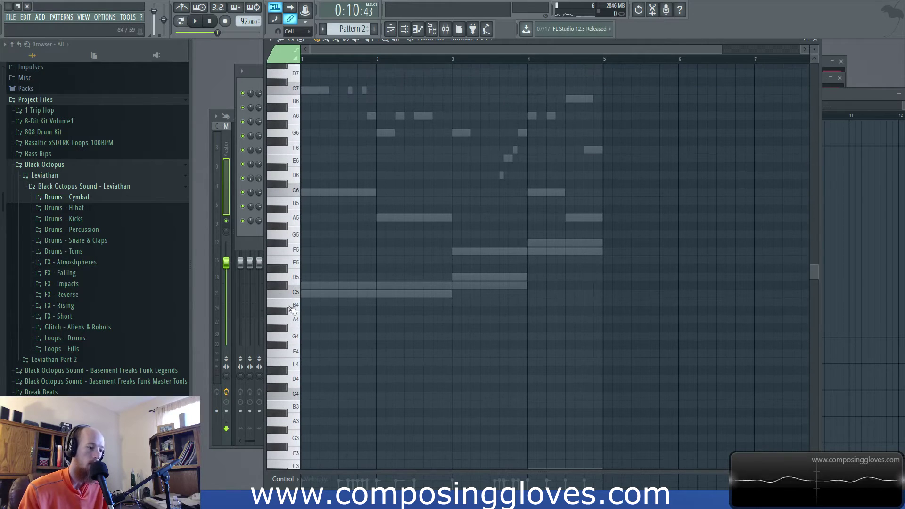
Step: Audition the low keys, then fill bar 1 with a four-step C4 note and two-step C4 notes at steps 7, 11 and 15
click(292, 293)
click(291, 297)
click(294, 410)
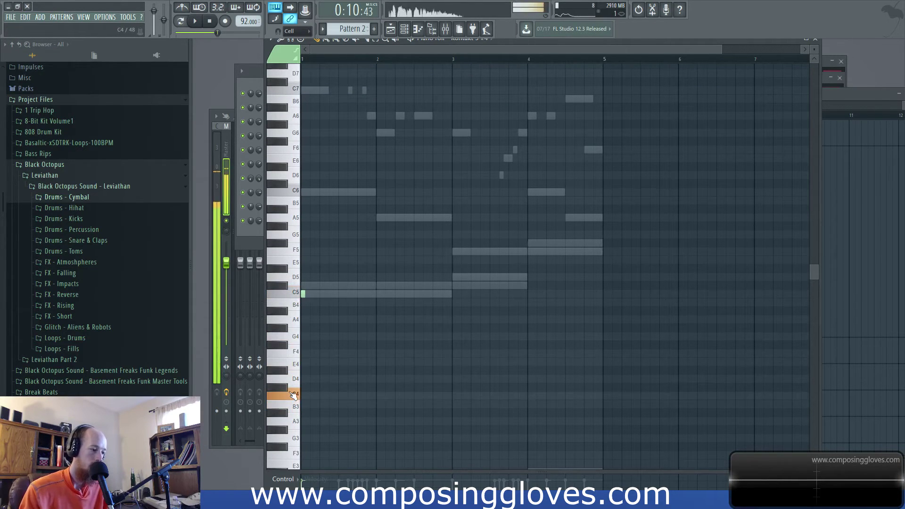
scroll(312, 312, down, 5)
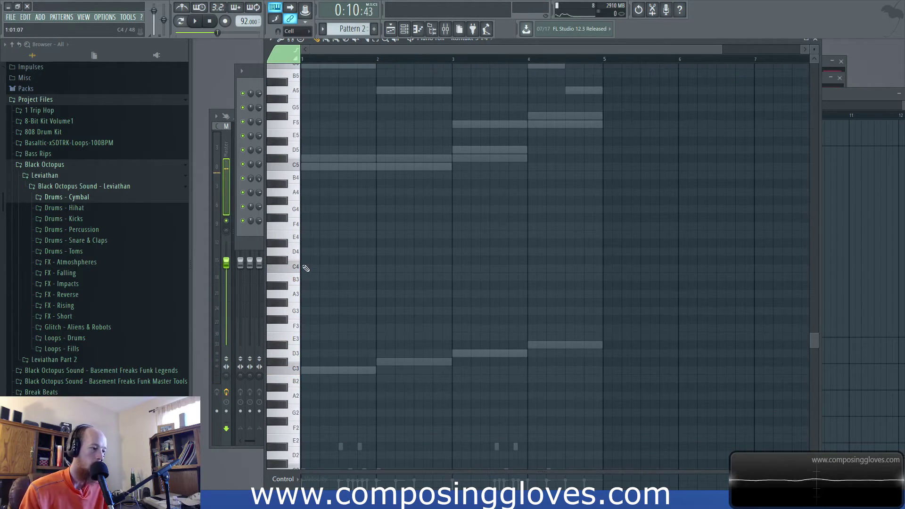
scroll(311, 271, up, 3)
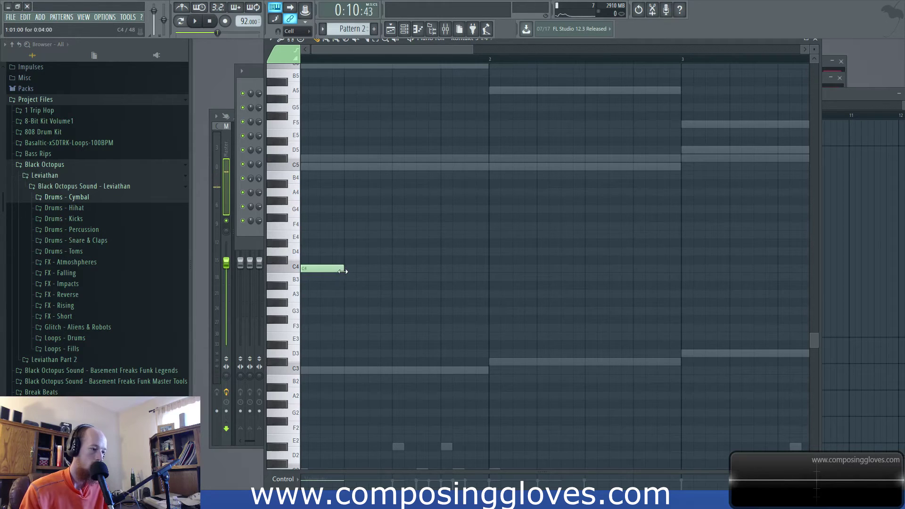
click(380, 272)
click(419, 269)
key(space)
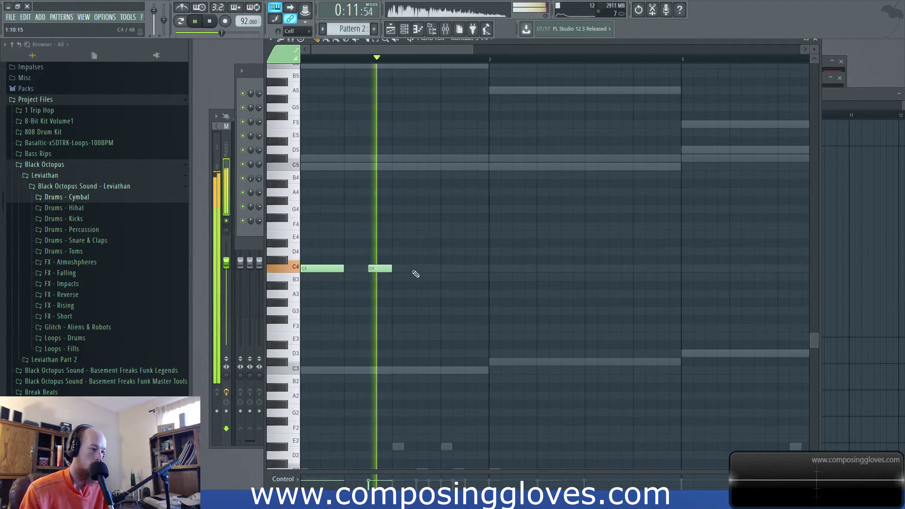
key(space)
click(467, 269)
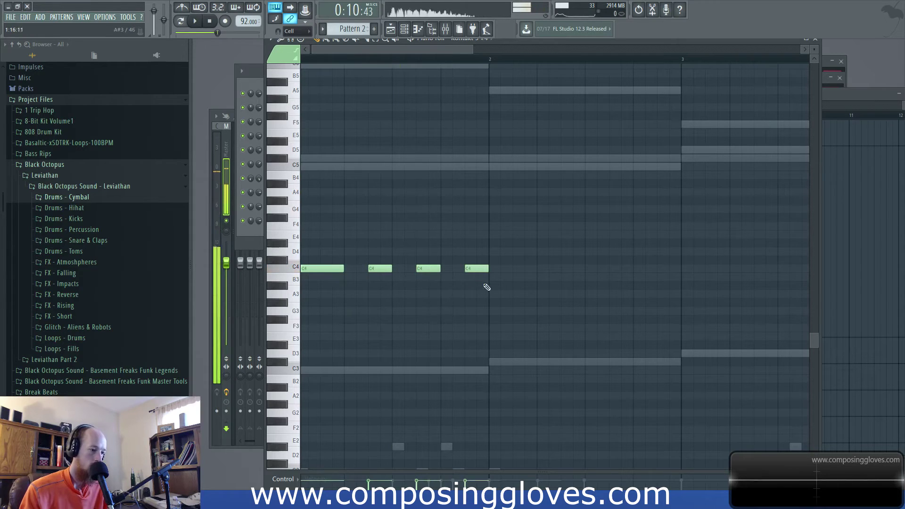
Step: Add an A3 bass note at the start of bar 2, discarding the stray lower note there
click(494, 330)
right_click(493, 330)
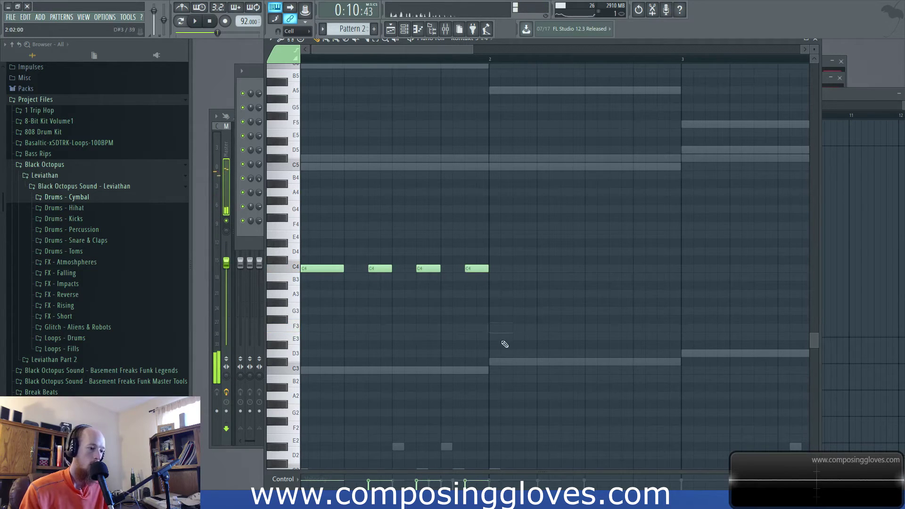
scroll(491, 187, up, 4)
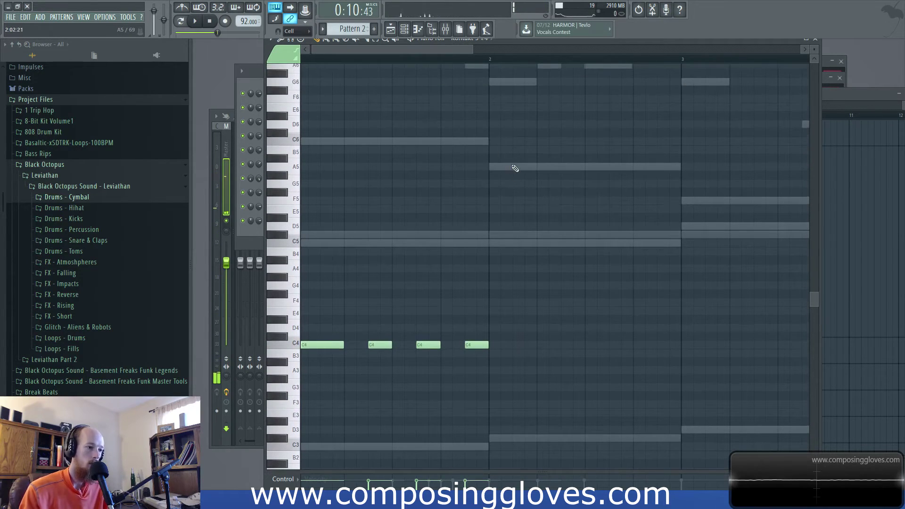
double_click(596, 241)
scroll(597, 242, up, 4)
scroll(477, 292, down, 7)
double_click(477, 344)
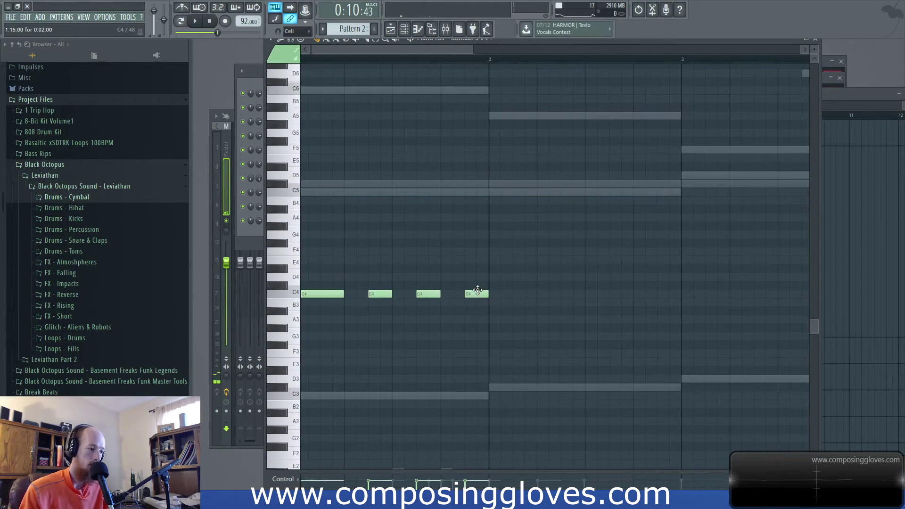
click(500, 320)
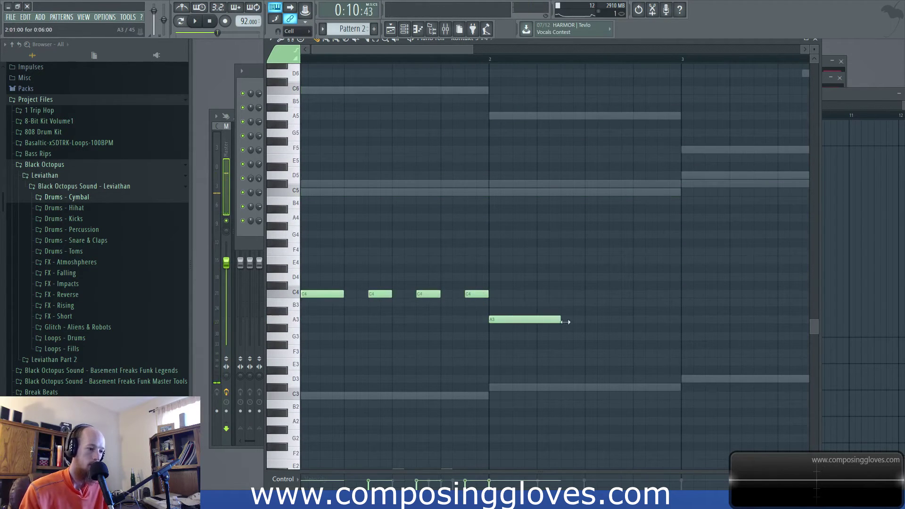
Step: Play the pattern from the start to hear the C4 notes of the bass line, then stop playback
key(space)
ctrl+scroll(529, 298, down, 3)
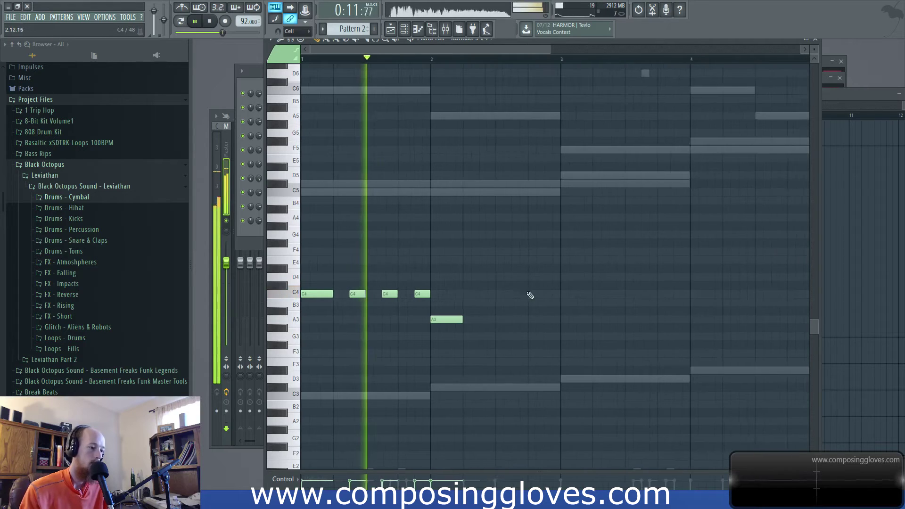
ctrl+scroll(424, 310, up, 2)
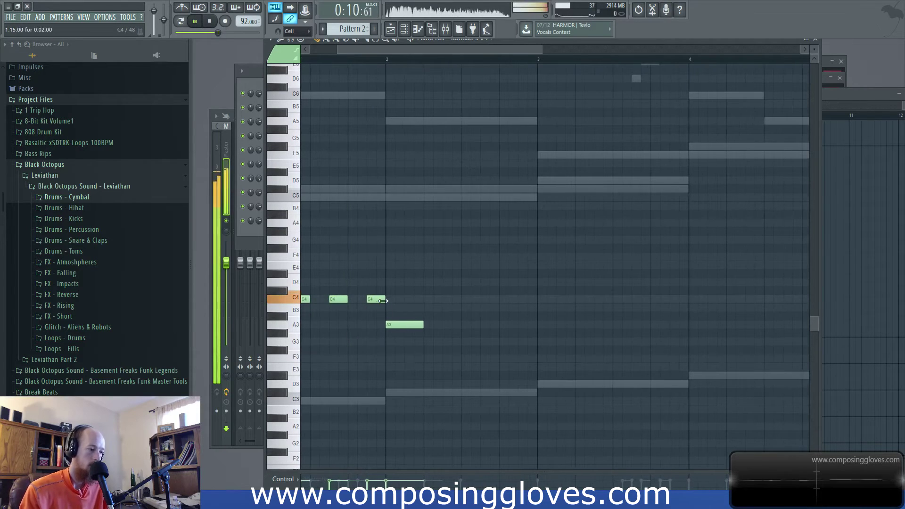
ctrl+scroll(411, 314, down, 1)
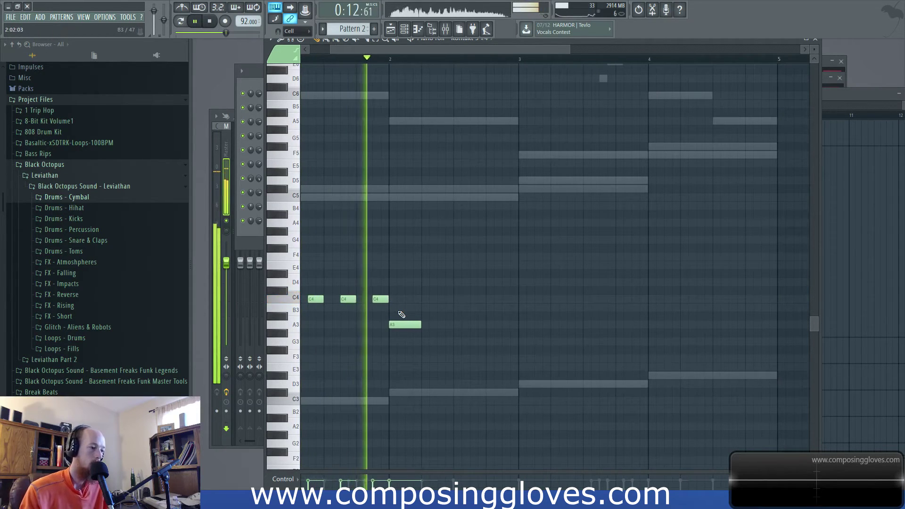
key(space)
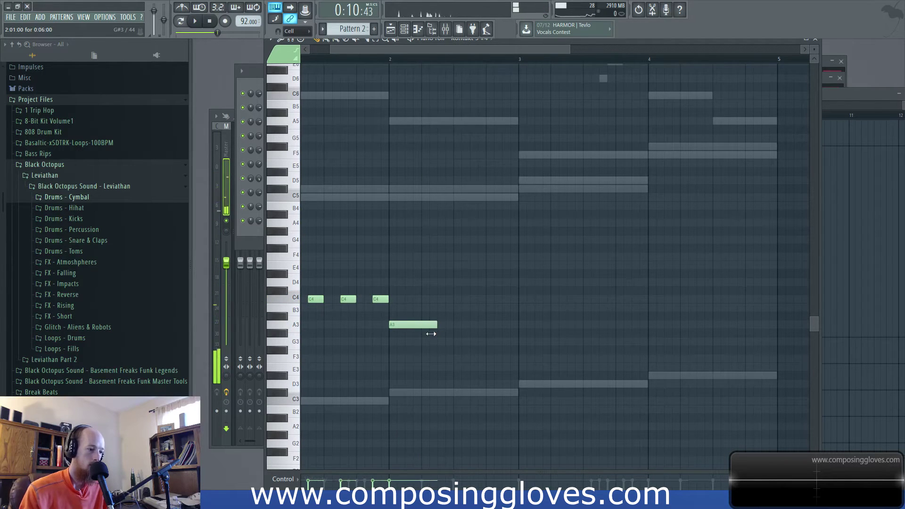
Step: Fill bar 2 with a four-step A3, a two-step A3 at step 5 and a four-step C4 at step 9, then start bar 3 with A3
scroll(435, 337, up, 4)
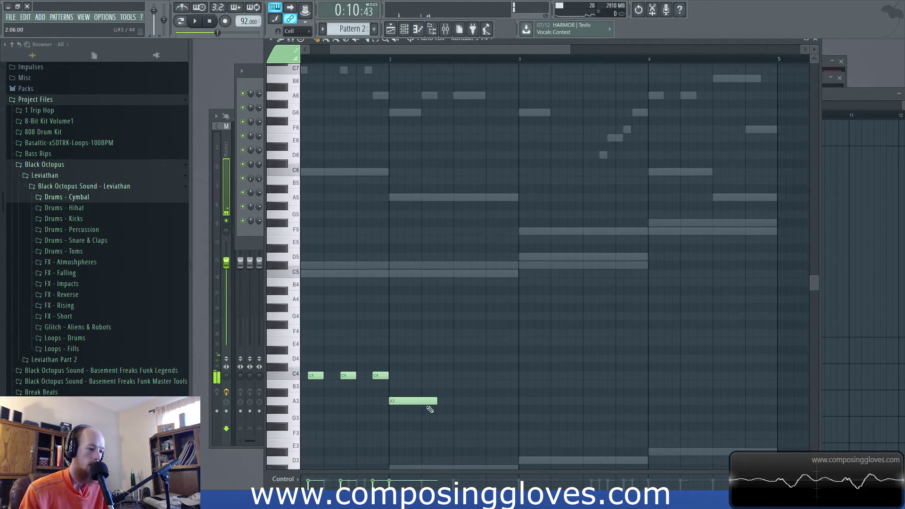
drag(437, 404, 412, 404)
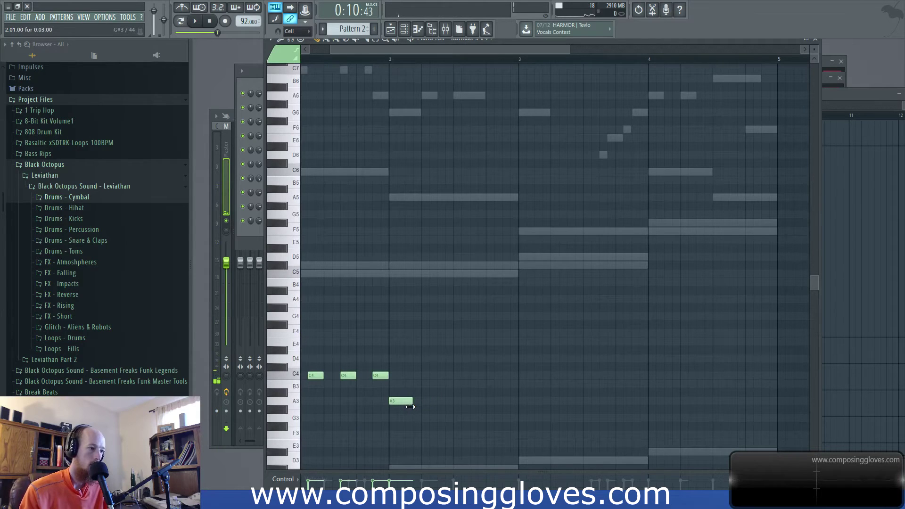
click(438, 402)
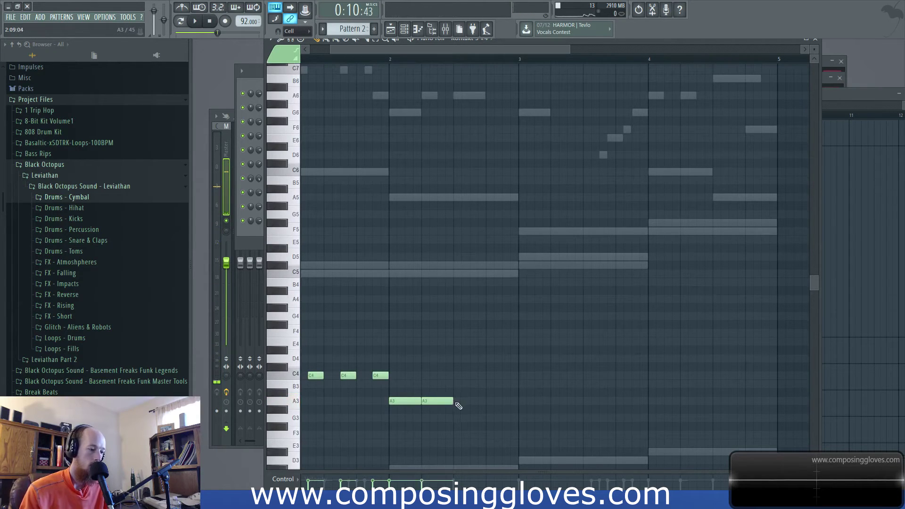
click(462, 375)
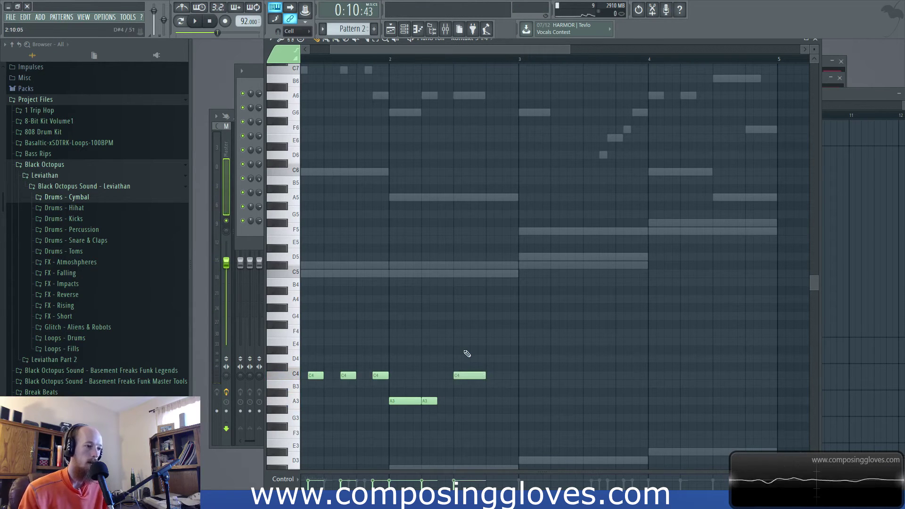
click(523, 402)
drag(537, 402, 529, 401)
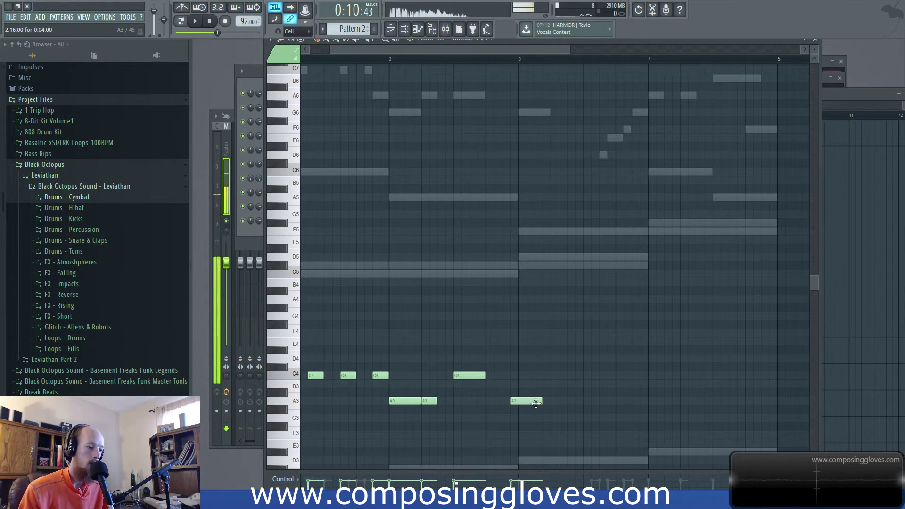
Step: Nudge the C4 notes slightly off the grid, to 1:11:01 and 1:14:23 in bar 1 and 2:09:02 in bar 2
scroll(656, 299, up, 2)
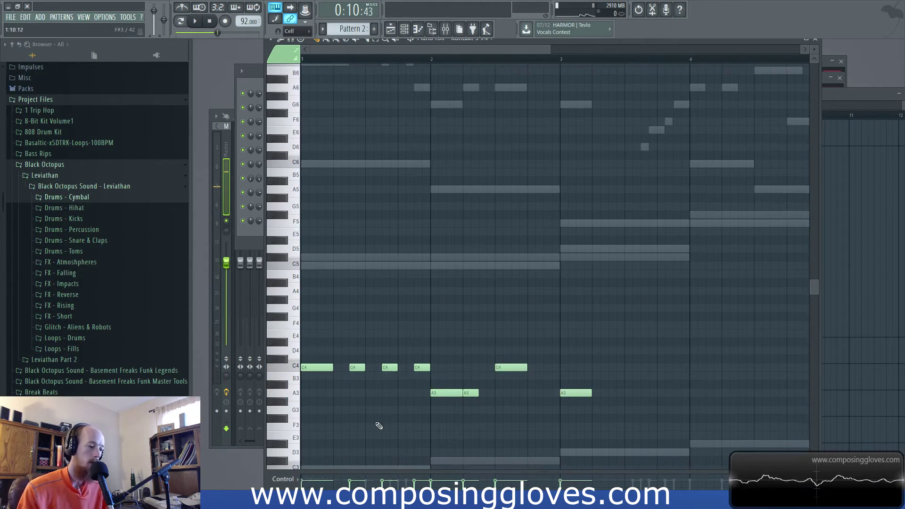
scroll(354, 404, up, 2)
scroll(371, 370, up, 3)
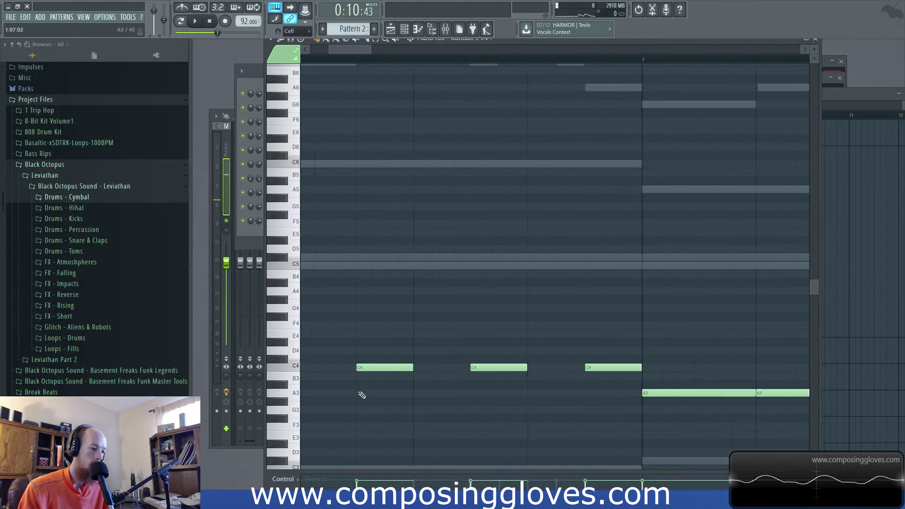
drag(568, 364, 569, 366)
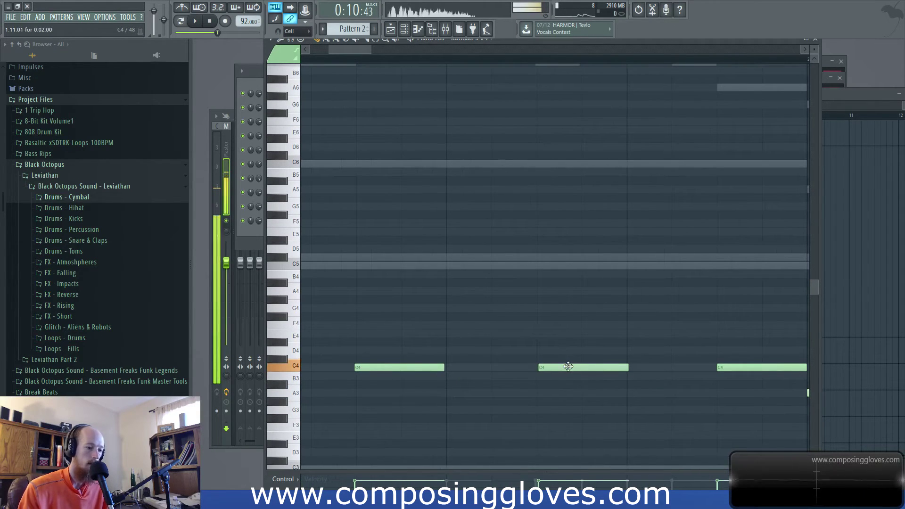
drag(731, 368, 730, 369)
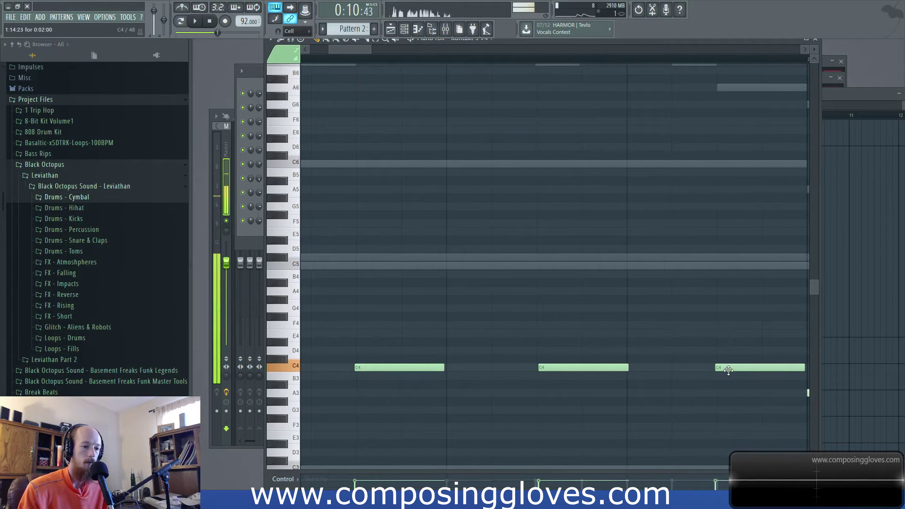
scroll(536, 334, down, 2)
scroll(688, 424, up, 3)
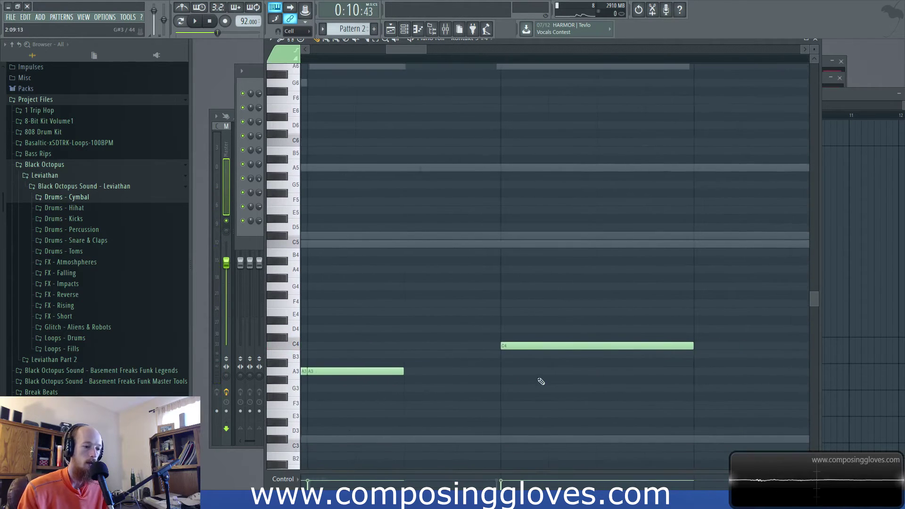
drag(520, 344, 522, 354)
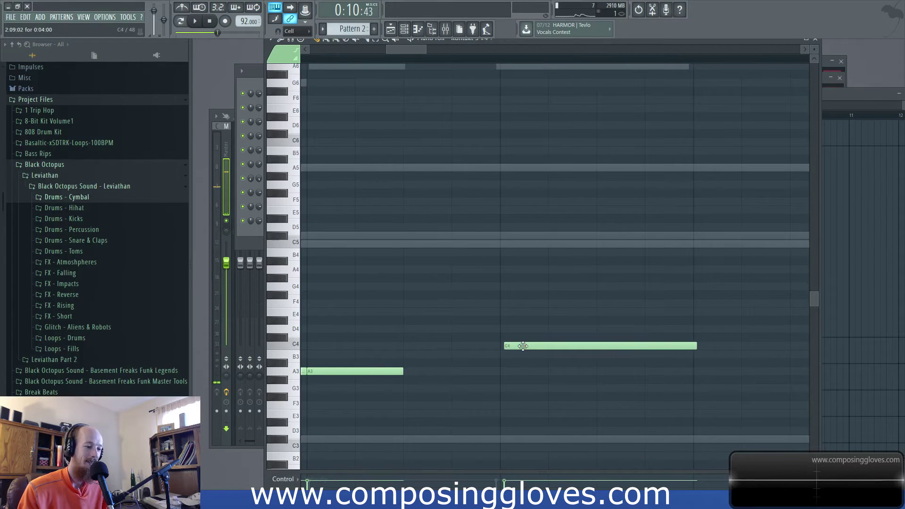
Step: Play the bass line, then shorten the first A3 note of bar 2 slightly to leave a gap before the second A3
key(space)
scroll(495, 344, down, 5)
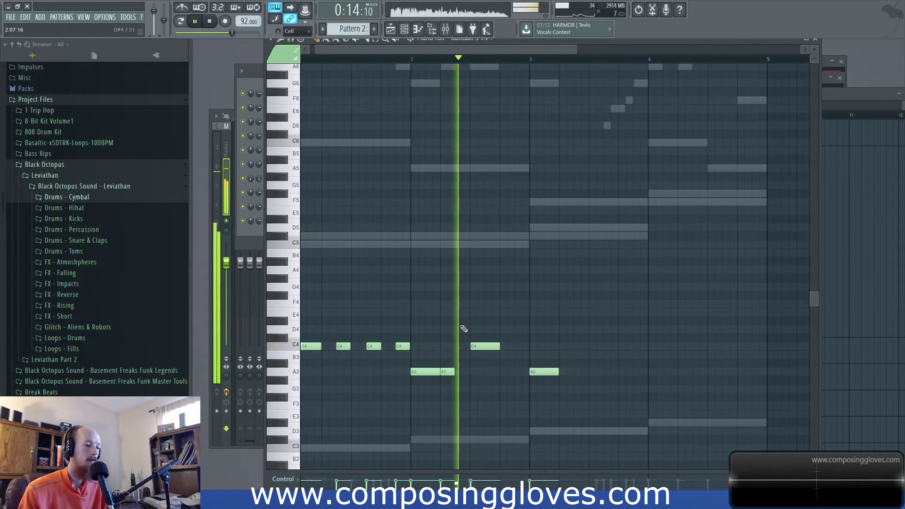
key(space)
scroll(453, 370, up, 5)
click(448, 375)
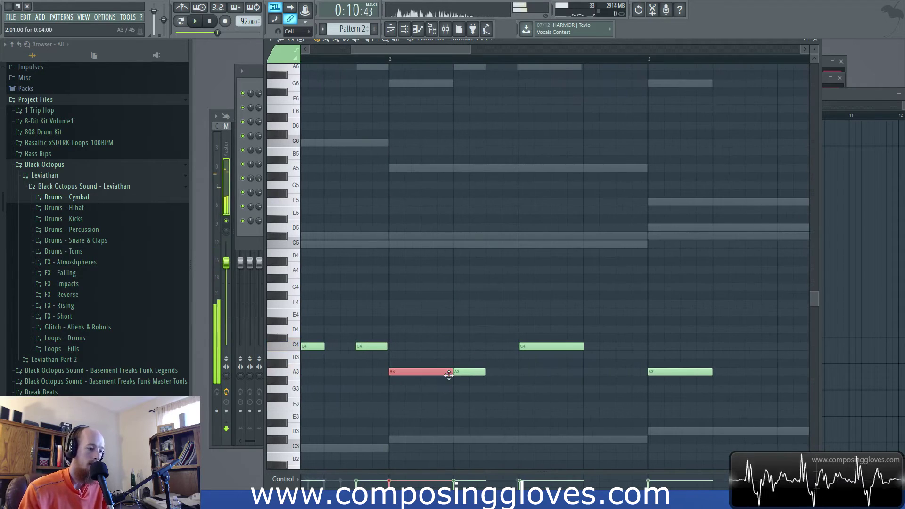
drag(453, 372, 448, 374)
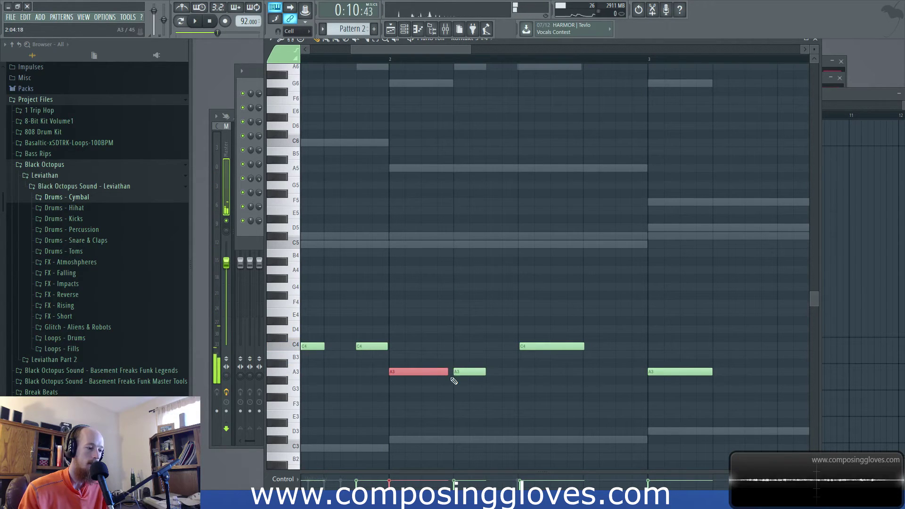
Step: Lower the C4 note at step 9 of bar 2 to A3, playing the pattern before and after the change
key(space)
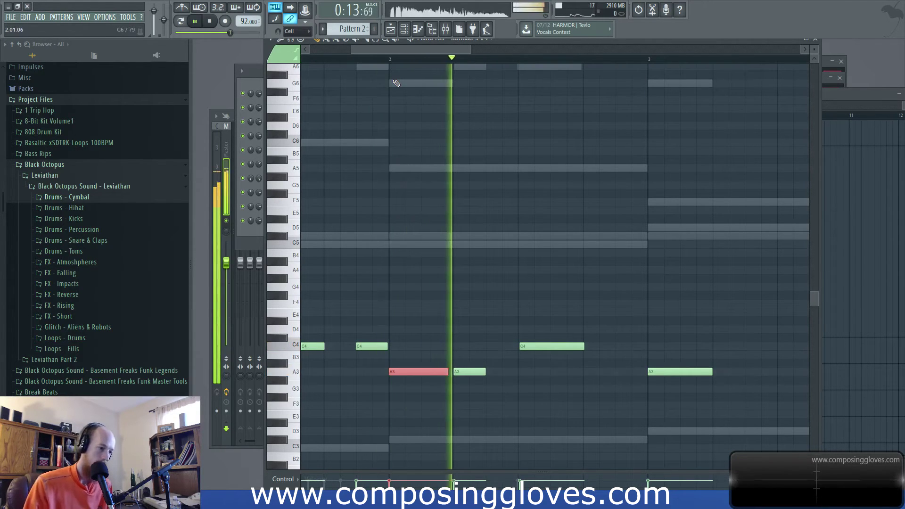
key(space)
drag(542, 350, 543, 372)
key(space)
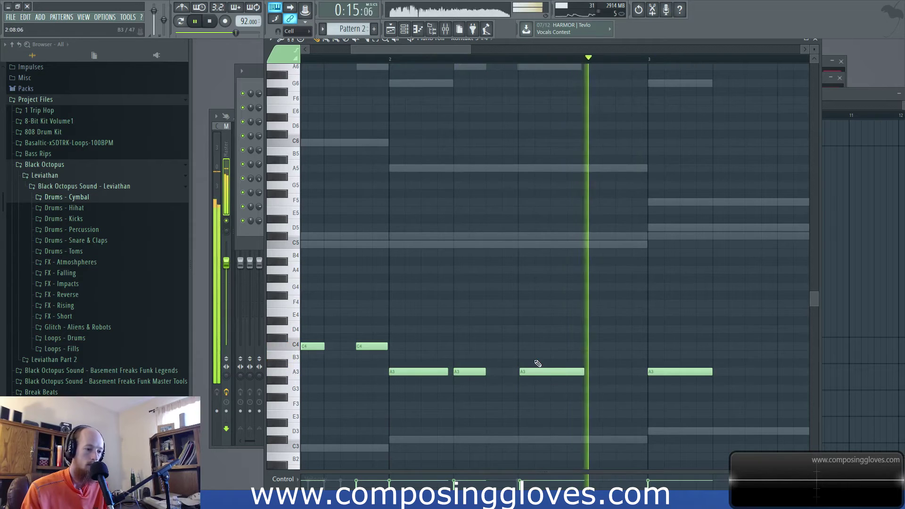
key(space)
Step: Raise bar 3's opening note to D4 and add two-step D4 notes at steps 7, 11 and 15
drag(687, 371, 685, 331)
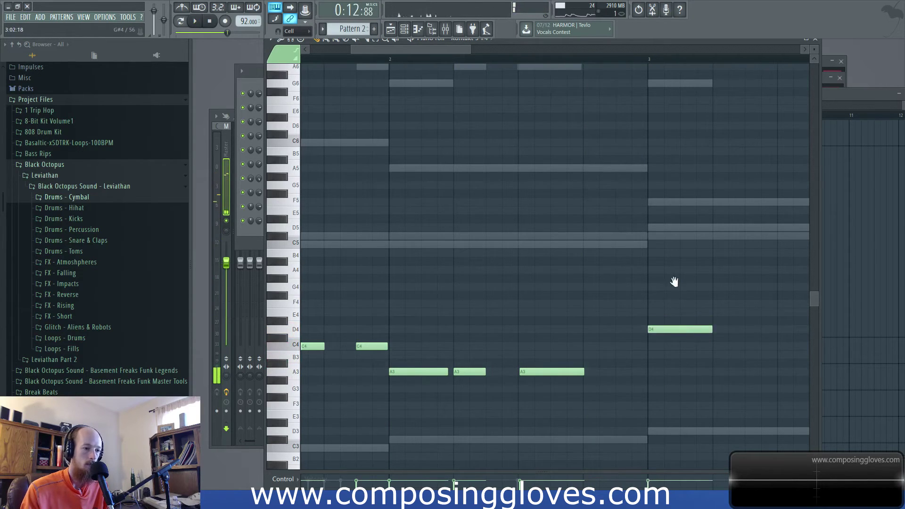
drag(681, 285, 463, 307)
scroll(471, 320, down, 2)
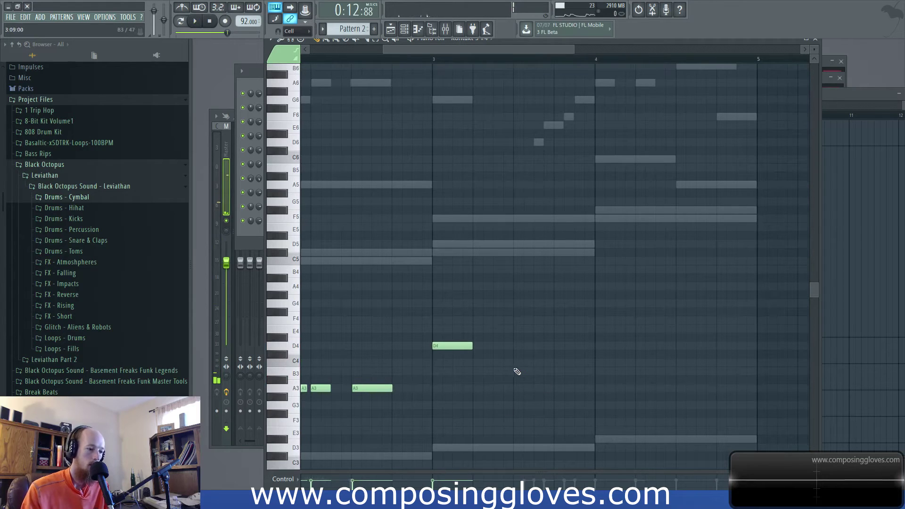
click(497, 347)
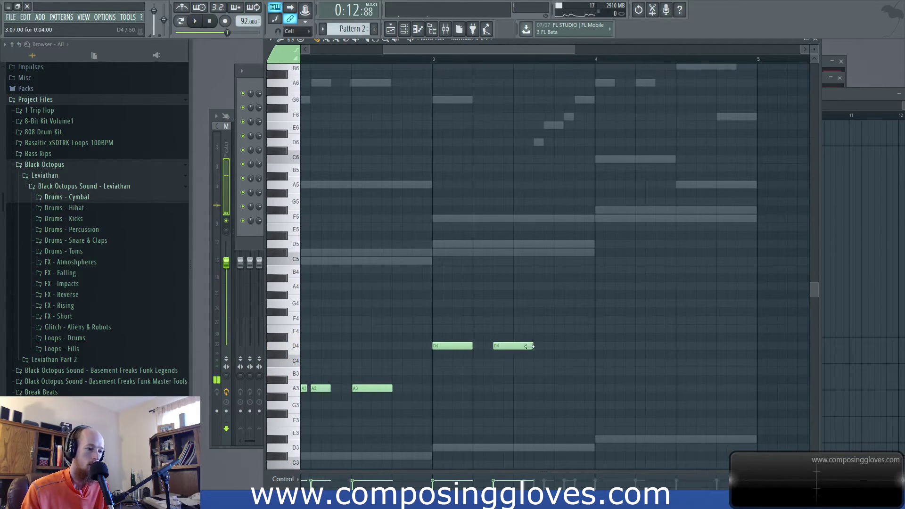
click(579, 347)
Step: Copy bar 3's four D4 notes into bar 4 and transpose the copies to G3
drag(434, 326, 710, 400)
drag(457, 347, 616, 414)
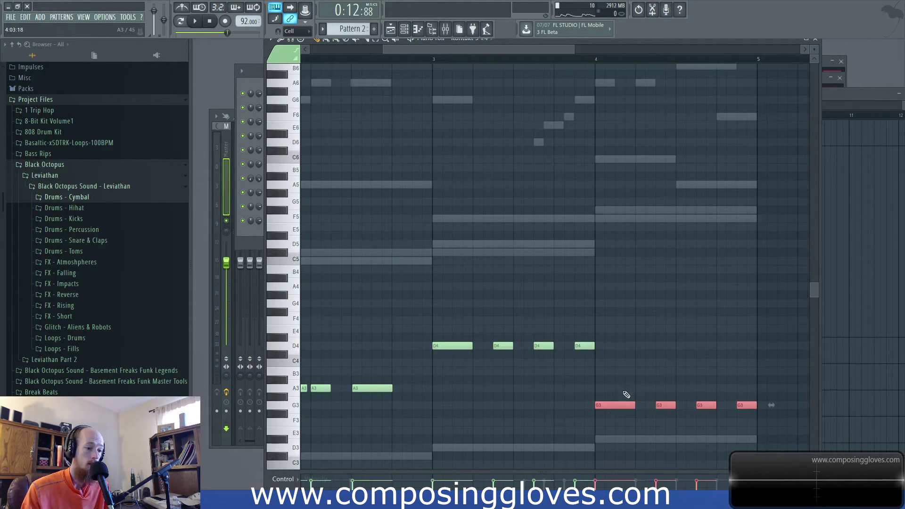
click(680, 380)
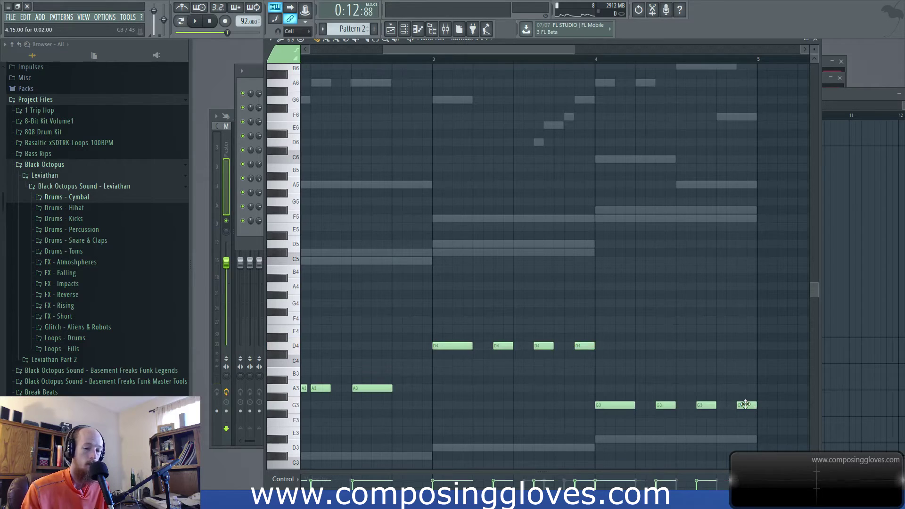
Step: Vary the end of bar 4 with a slightly shortened G3 at step 11, an added G3 at step 13 and a B3 at step 15
drag(745, 405, 736, 405)
click(745, 372)
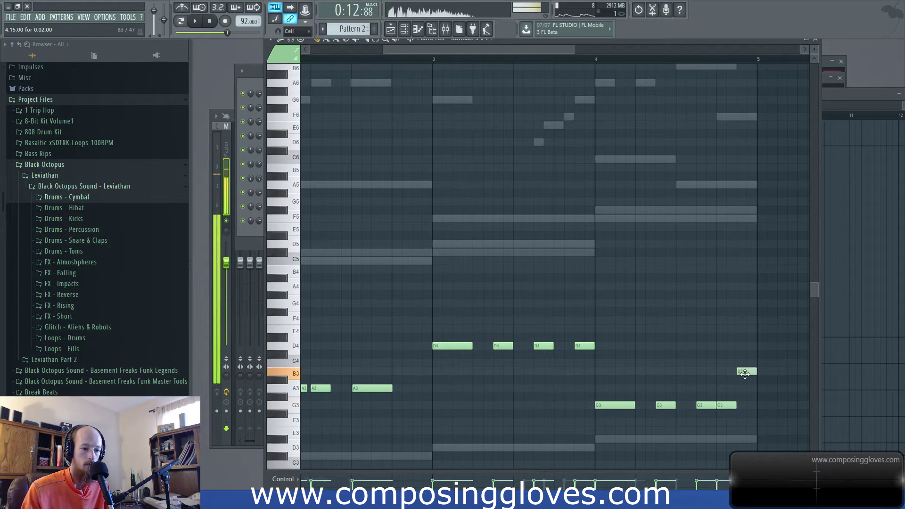
drag(710, 396, 712, 423)
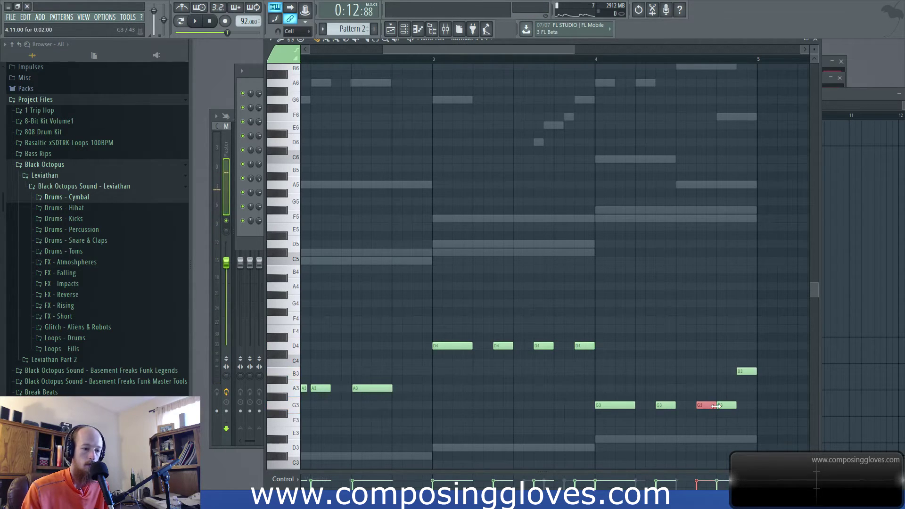
drag(726, 397, 729, 415)
scroll(734, 402, up, 3)
scroll(688, 395, right, 2)
scroll(646, 388, up, 1)
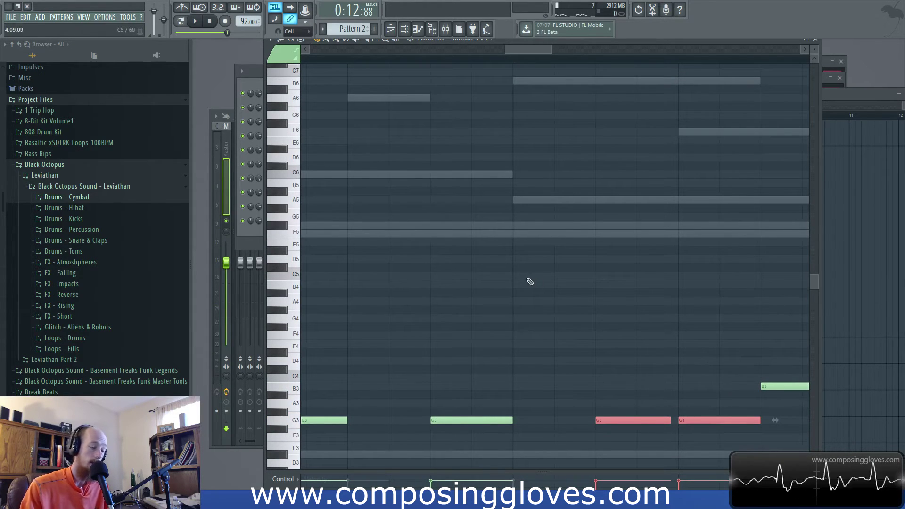
scroll(530, 281, down, 3)
scroll(467, 325, down, 1)
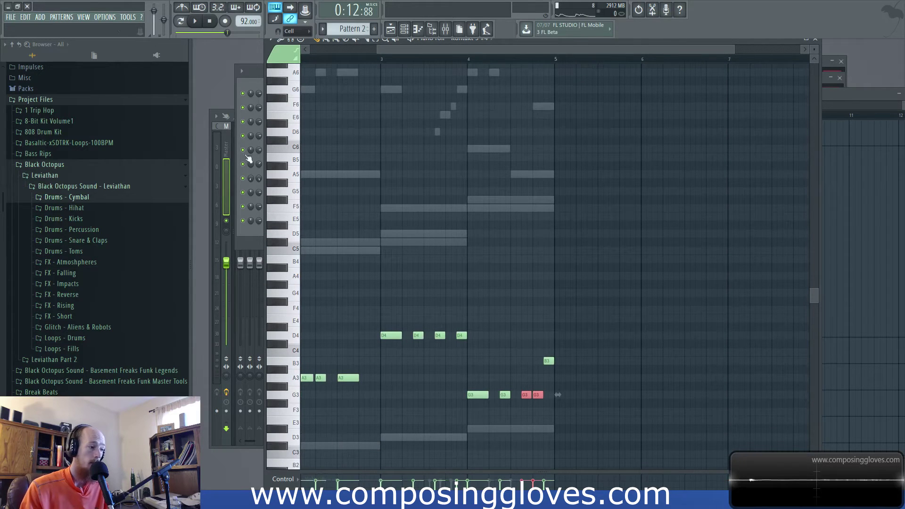
Step: Play the pattern from the start to hear the four-bar bass line, then stop in bar 4
scroll(349, 109, up, 4)
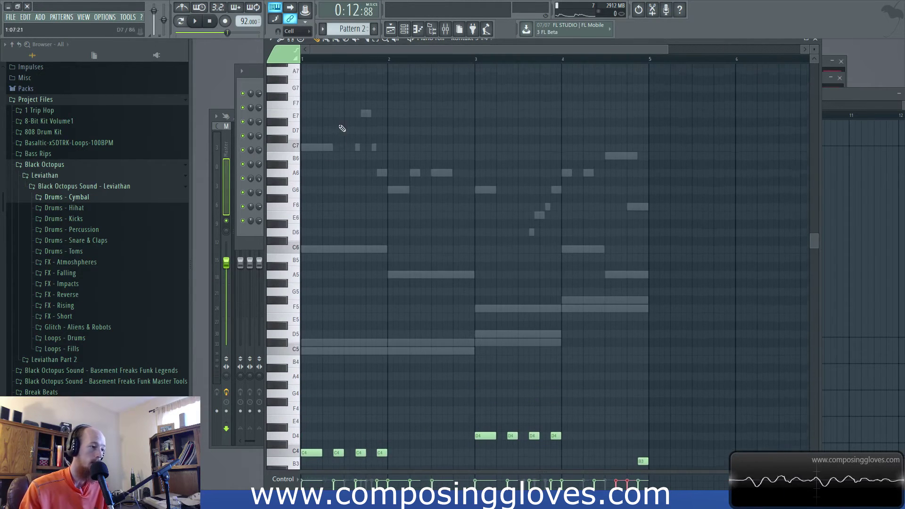
key(space)
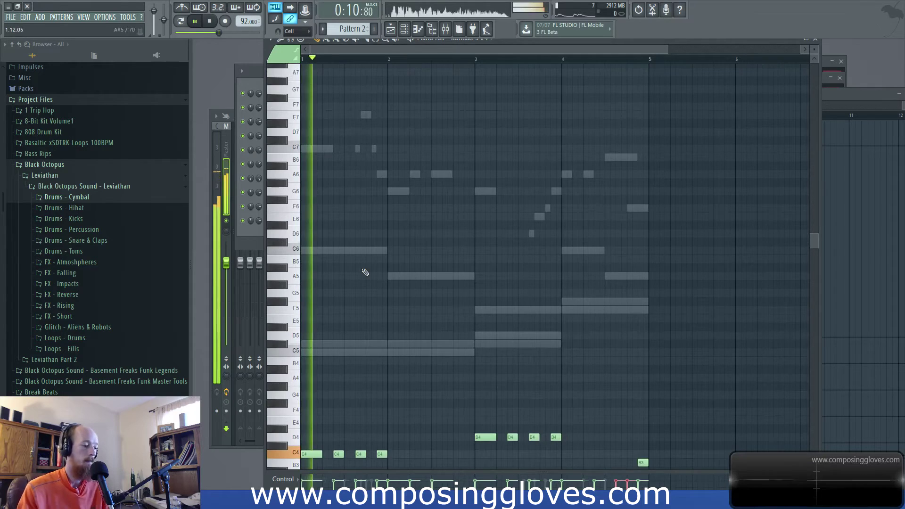
scroll(369, 273, down, 3)
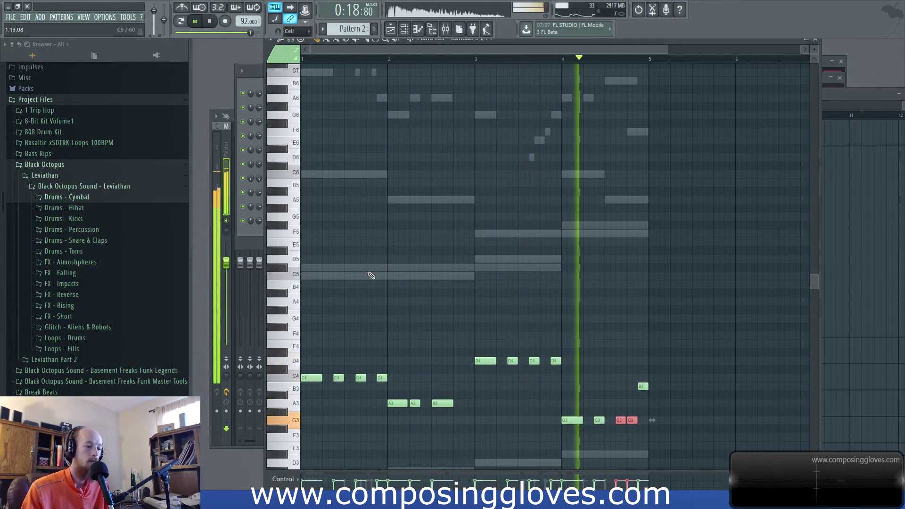
key(space)
Step: Check the guitar and chord notes in bar 4, lower the bass part's four G3 notes there to F3, and play the pattern
double_click(587, 226)
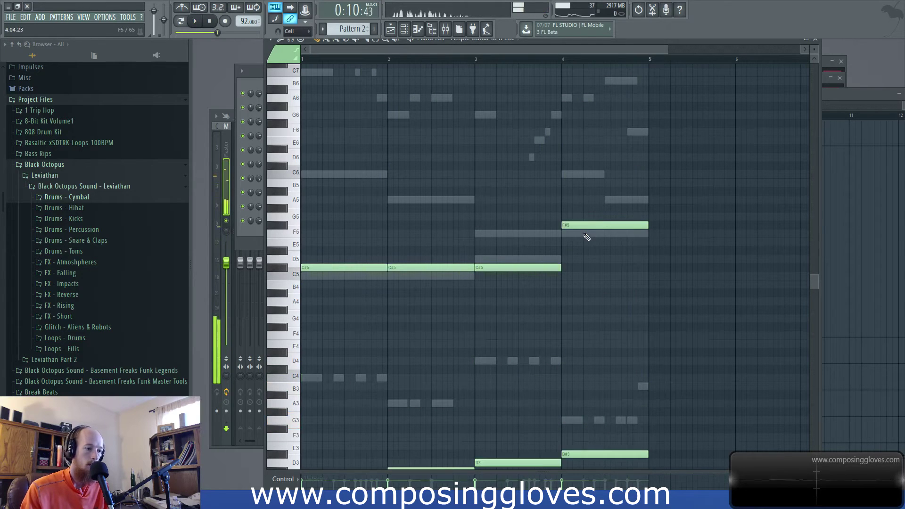
double_click(583, 234)
scroll(580, 331, down, 3)
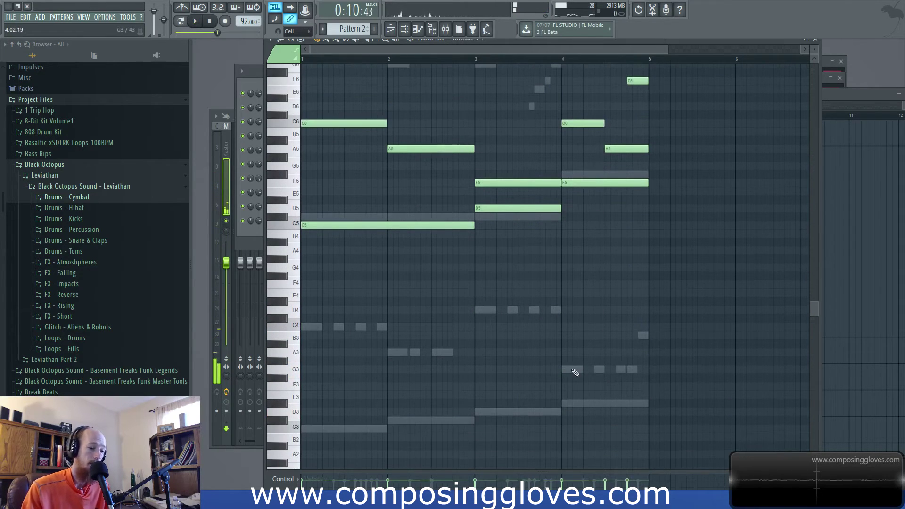
double_click(578, 369)
drag(575, 361, 630, 383)
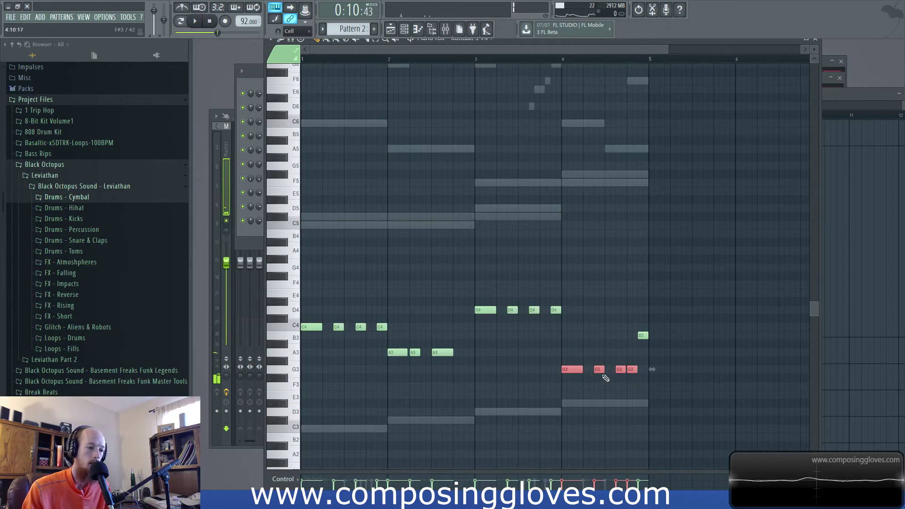
click(641, 335)
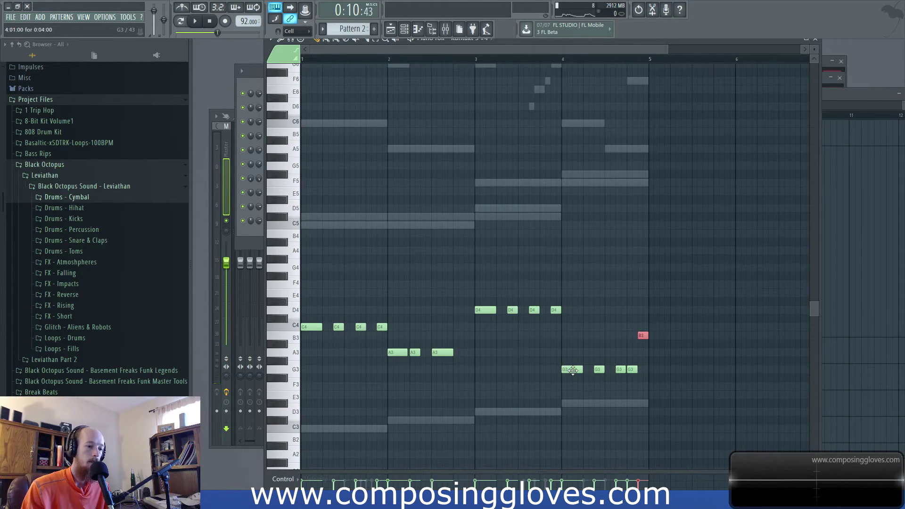
drag(563, 363, 645, 378)
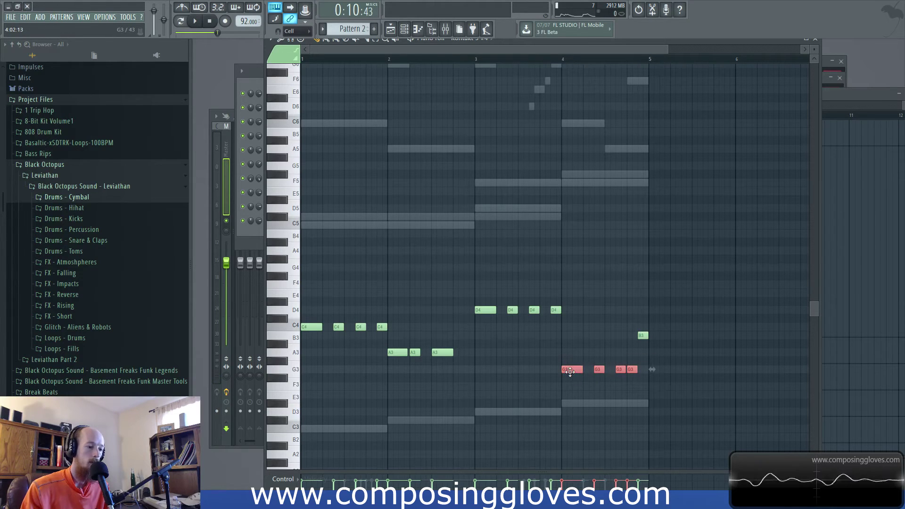
drag(570, 372, 570, 390)
key(space)
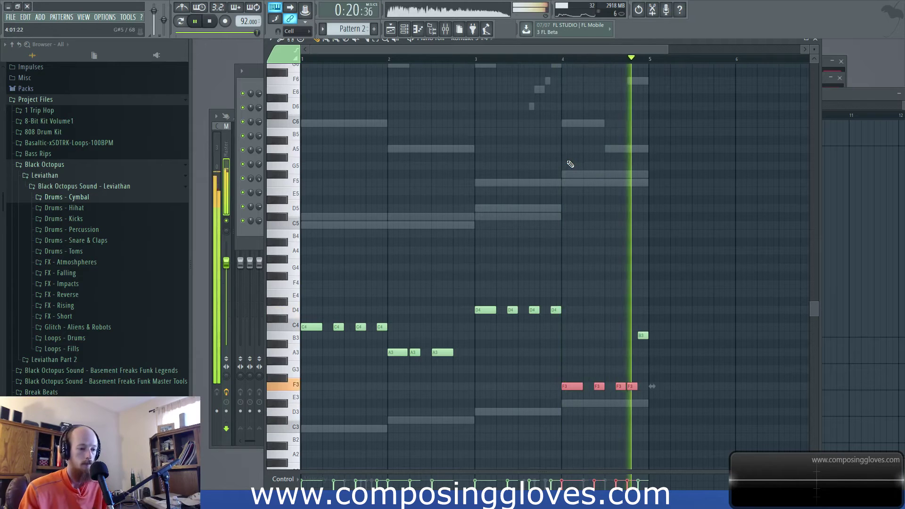
key(space)
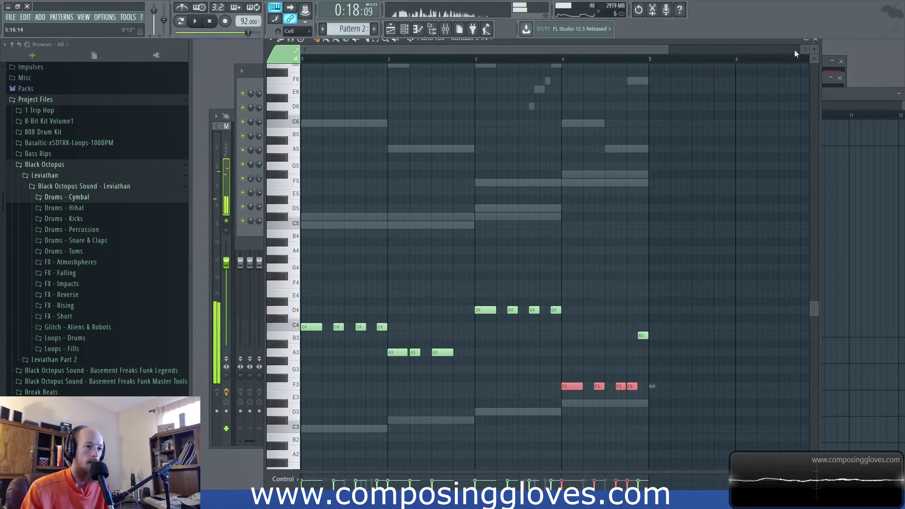
Step: Add another Kontakt 5 channel and load The Giant piano instrument from its library
drag(850, 97, 812, 107)
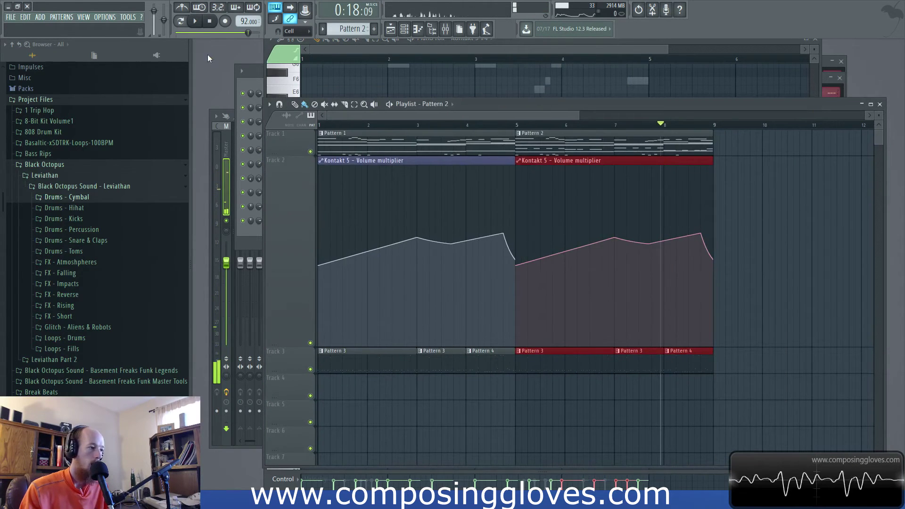
key(F6)
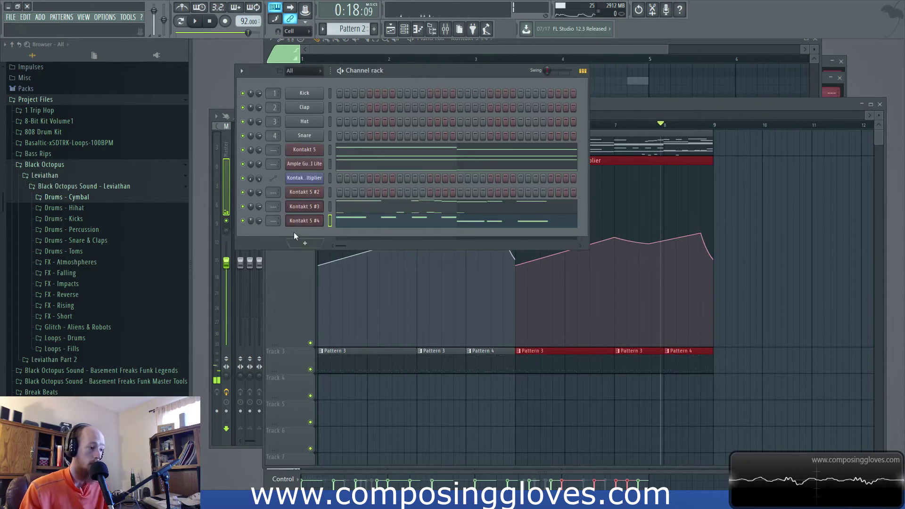
click(303, 243)
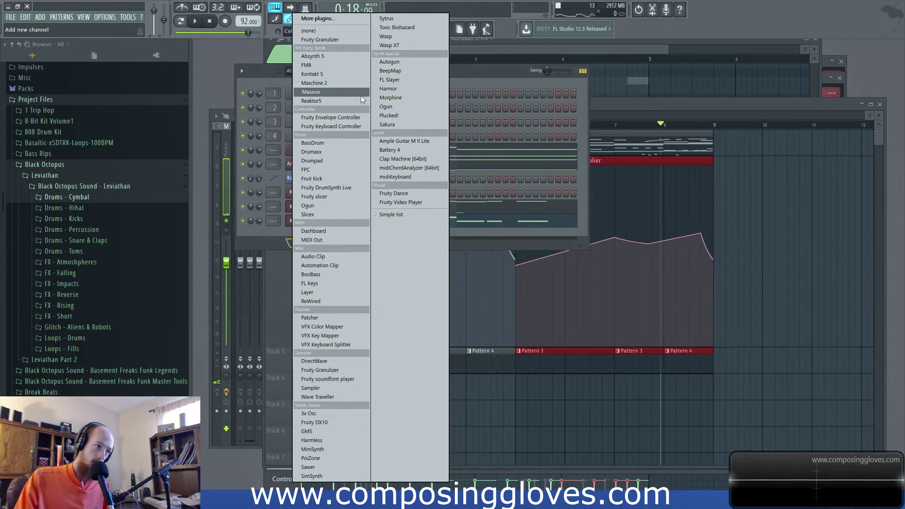
click(351, 74)
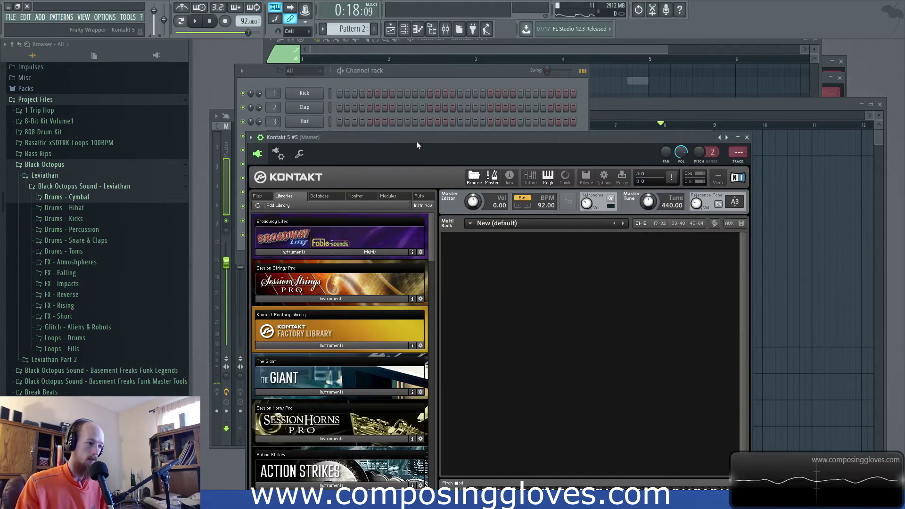
click(343, 329)
double_click(304, 350)
drag(507, 78, 561, 60)
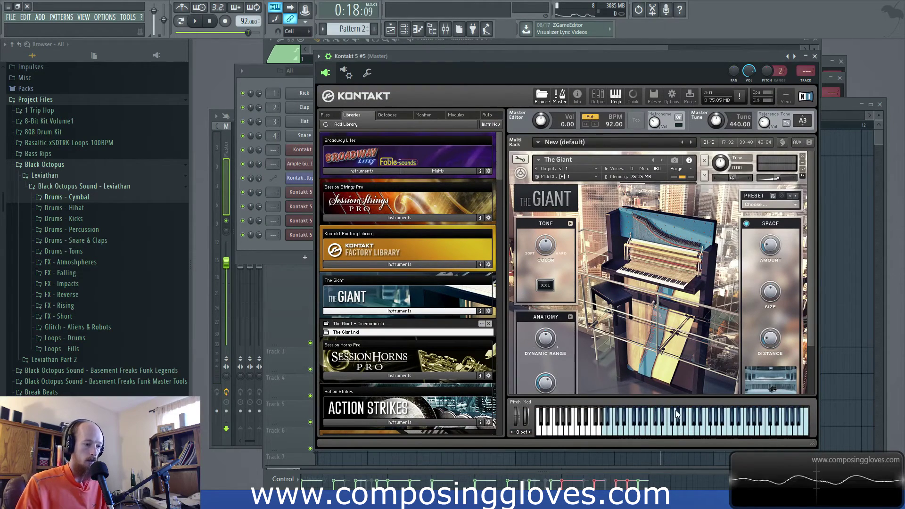
scroll(649, 367, down, 3)
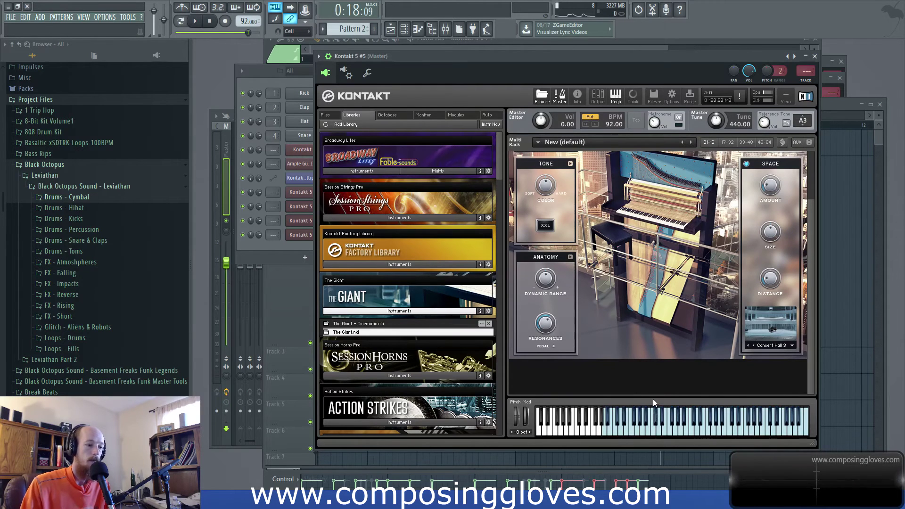
Step: Open the new Kontakt 5 #5 channel's piano roll and add a short C6 note at the start of bar 1
click(275, 254)
right_click(303, 236)
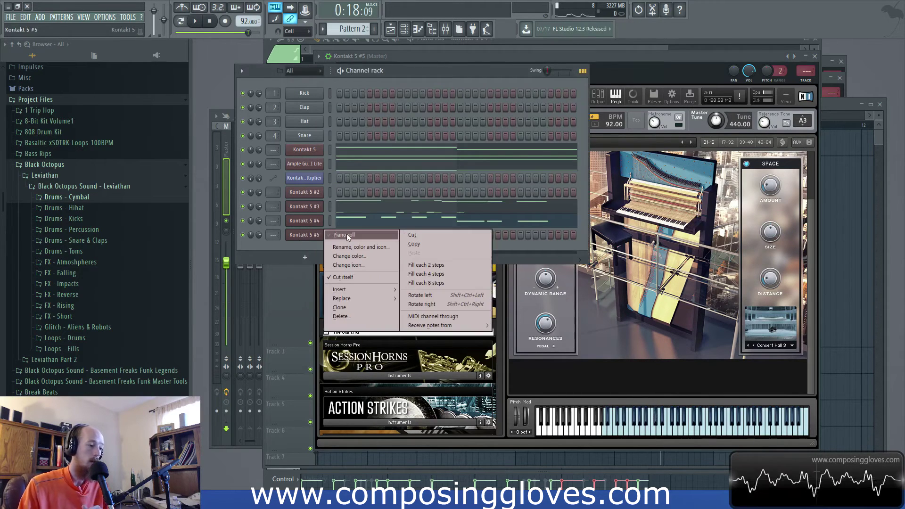
click(346, 233)
scroll(335, 281, up, 3)
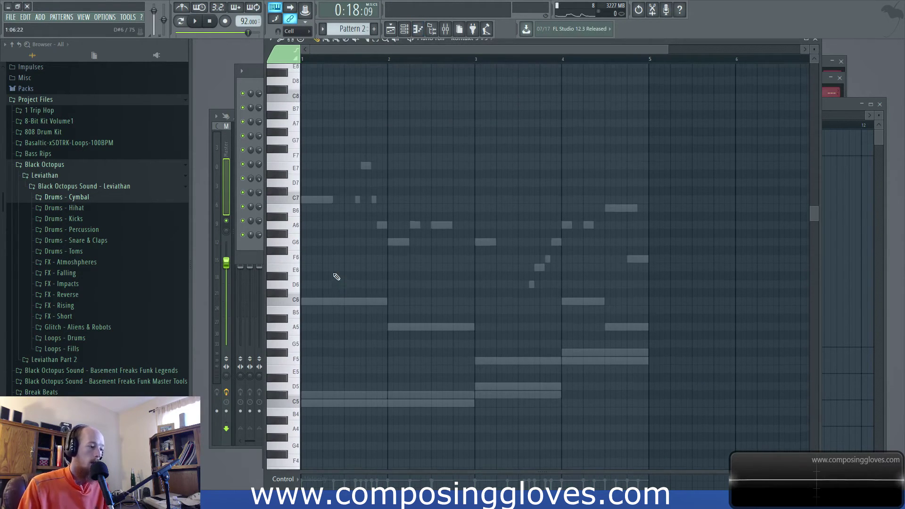
click(313, 304)
scroll(304, 302, up, 3)
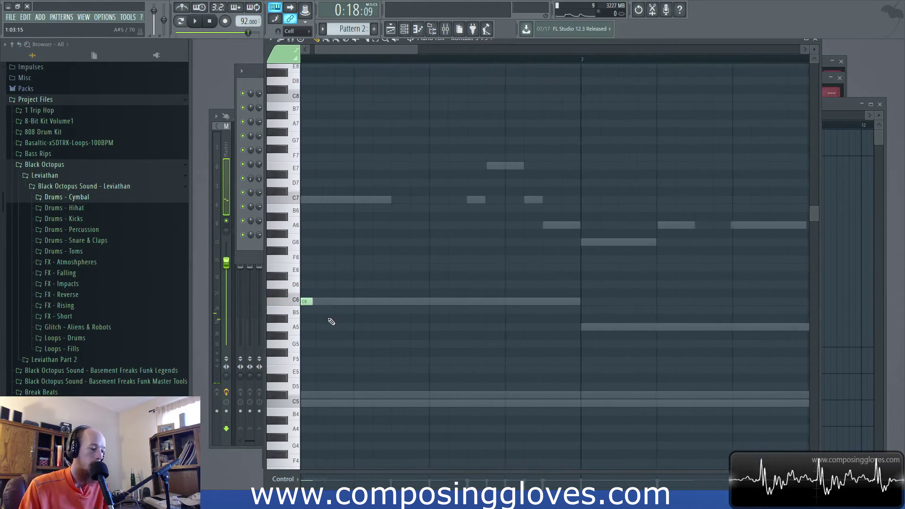
scroll(406, 337, up, 1)
drag(524, 40, 499, 38)
scroll(328, 316, up, 2)
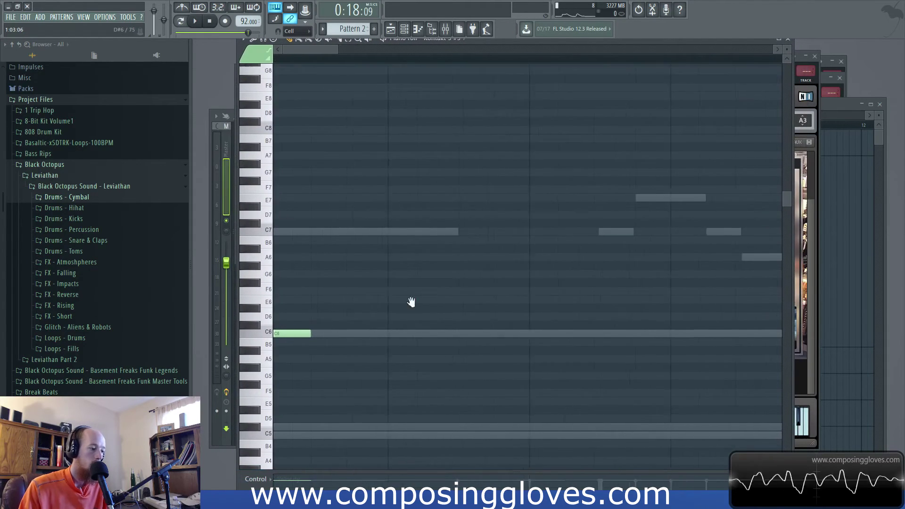
scroll(391, 332, down, 1)
click(292, 310)
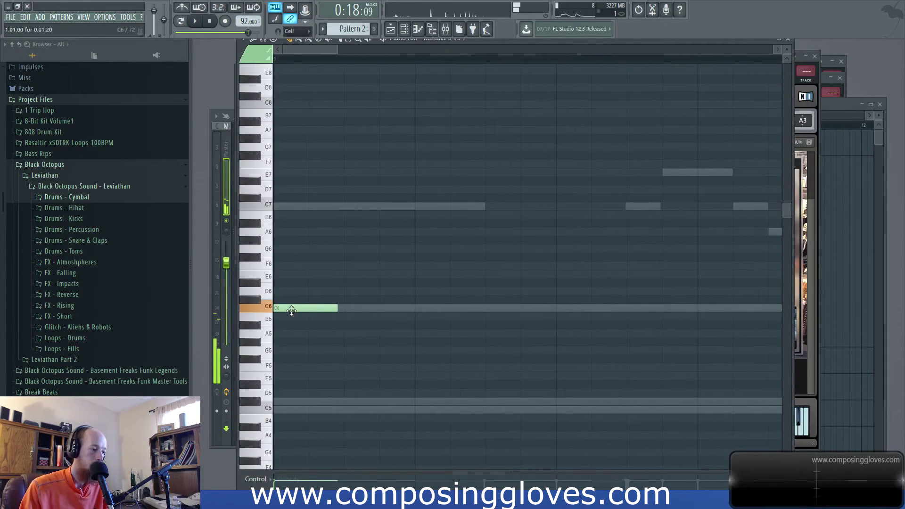
Step: Lower the opening piano note to C5 and add overlapping E5, G5, C6 and E6 notes at steps 5, 7, 9 and 11 of bar 1
scroll(298, 306, right, 1)
scroll(298, 306, up, 1)
drag(302, 330, 528, 436)
scroll(546, 429, down, 4)
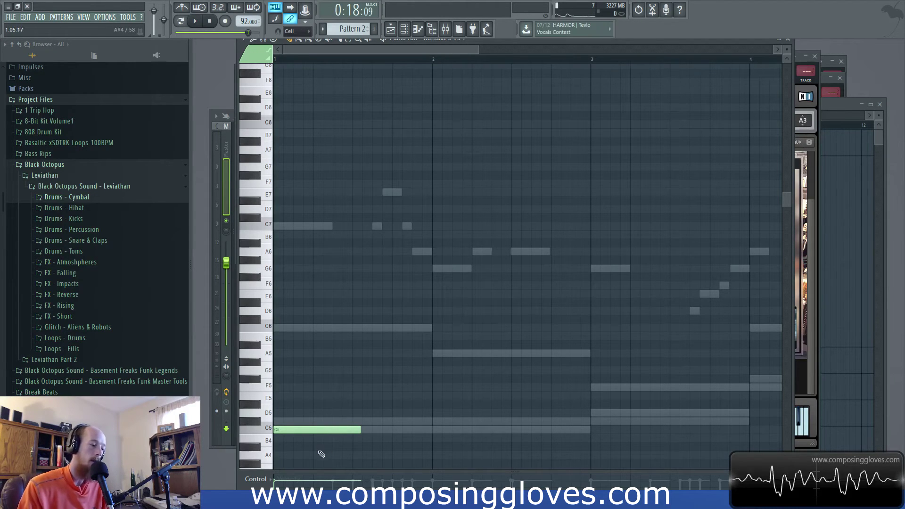
click(318, 397)
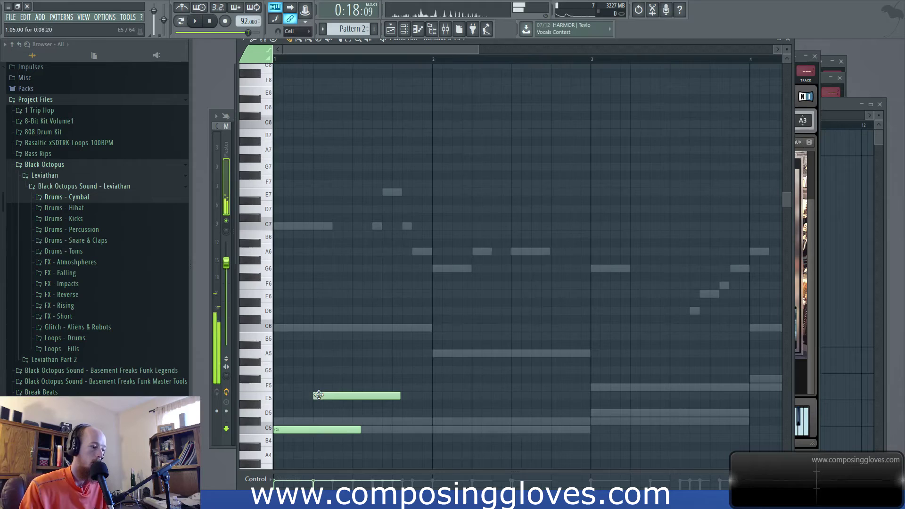
click(349, 370)
click(359, 328)
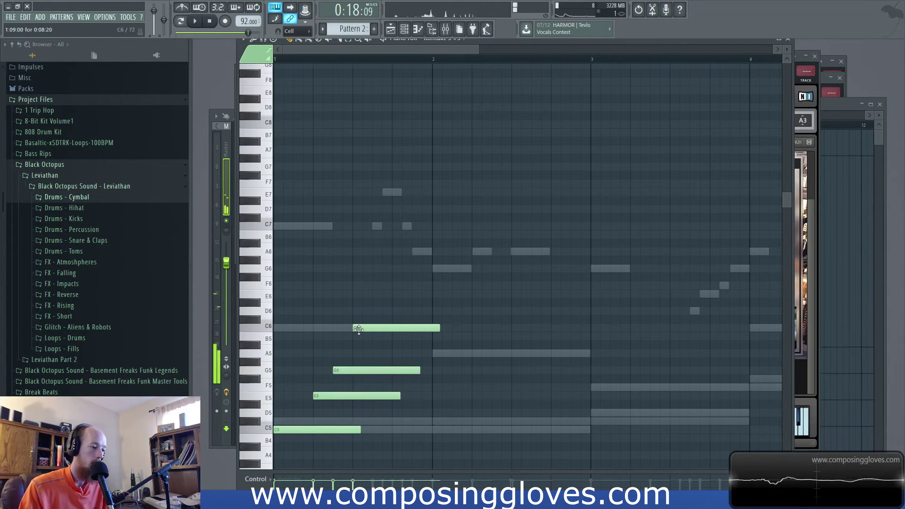
click(379, 294)
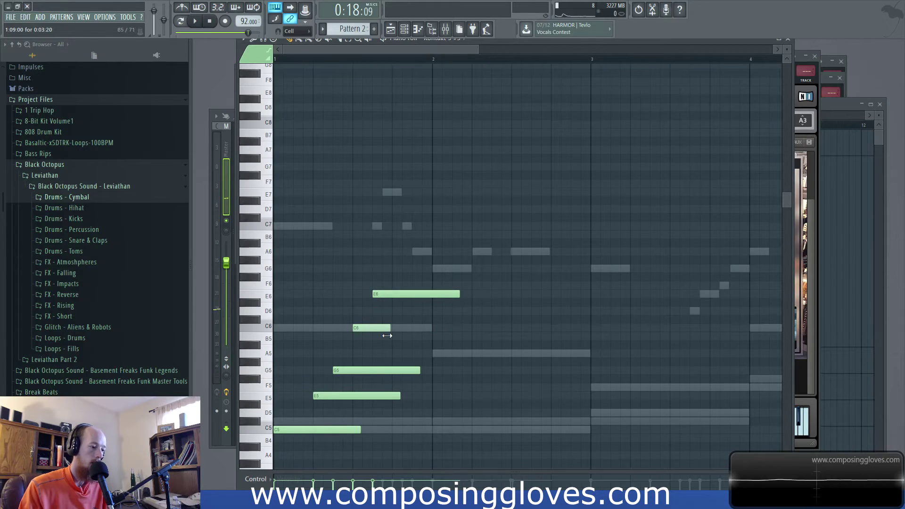
Step: Trim the E5, G5 and first C6 notes to end at step 13, repeat all three pitches there, and play the bar
click(402, 329)
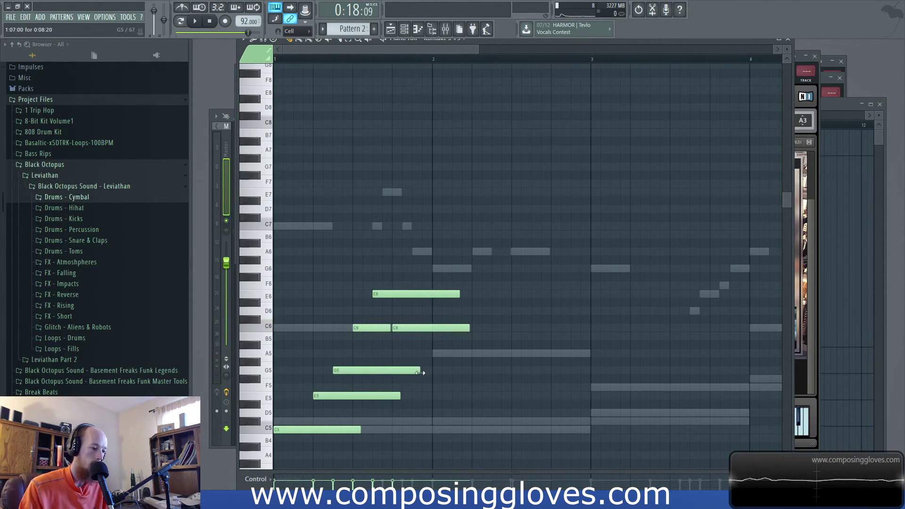
click(401, 372)
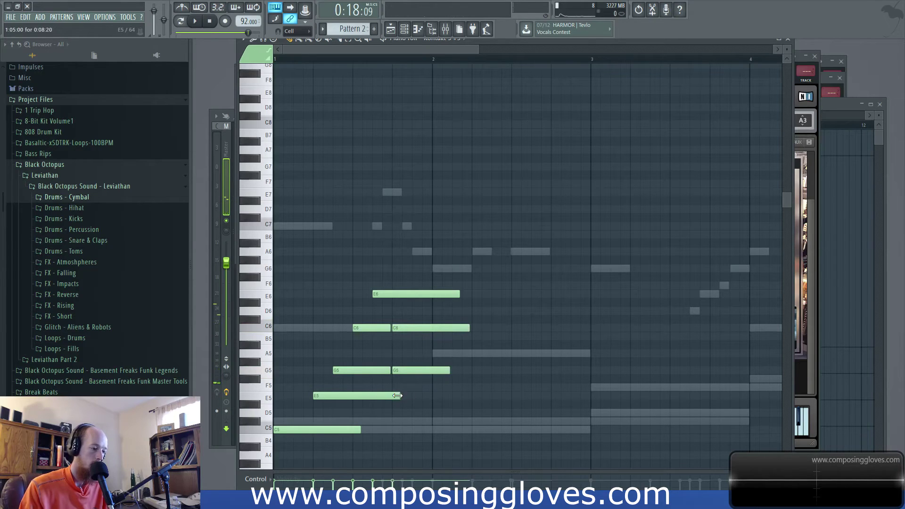
drag(399, 413, 396, 397)
key(space)
key(space)
key(space)
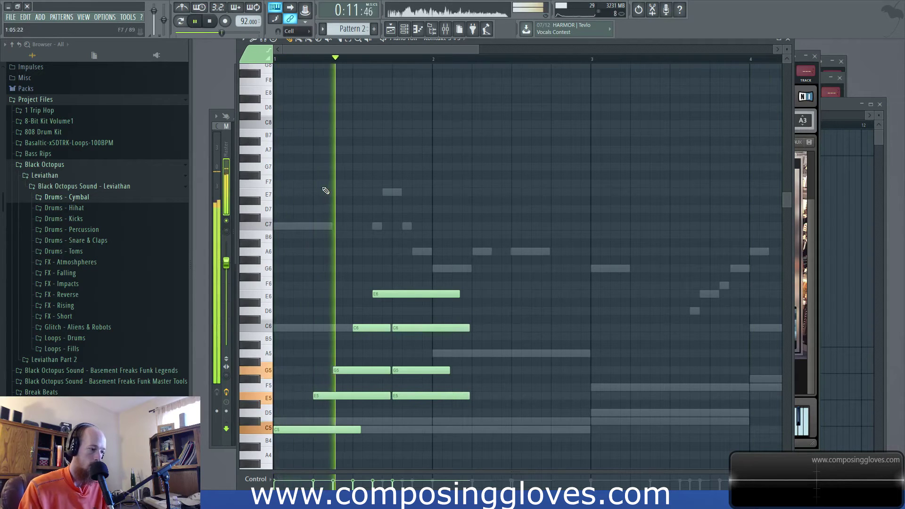
key(space)
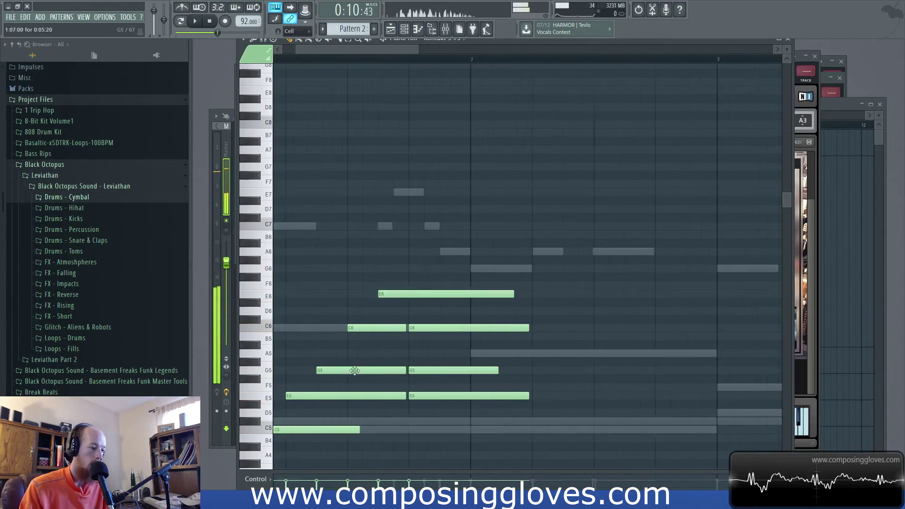
Step: Delete the E5, G5 and C6 notes at step 13 and move the remaining E5 to step 3
ctrl+scroll(377, 367, up, 2)
right_click(471, 370)
right_click(490, 328)
right_click(472, 396)
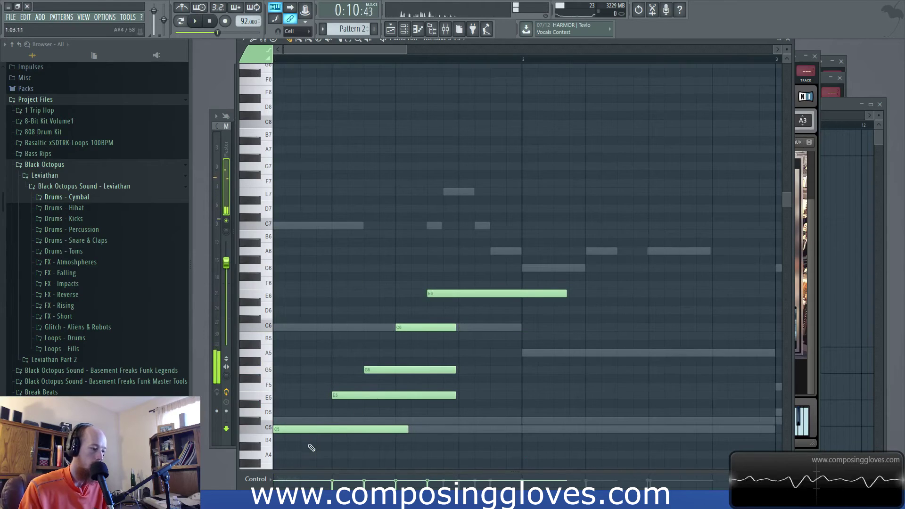
drag(334, 395, 301, 396)
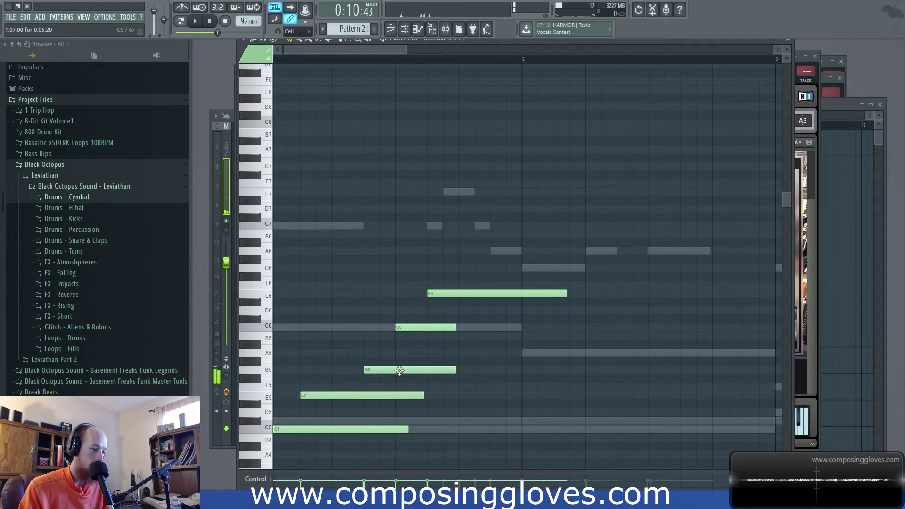
Step: Place a second C6 note at step 15 of bar 1, discard the trial G5 beneath it, and play the bar
click(467, 293)
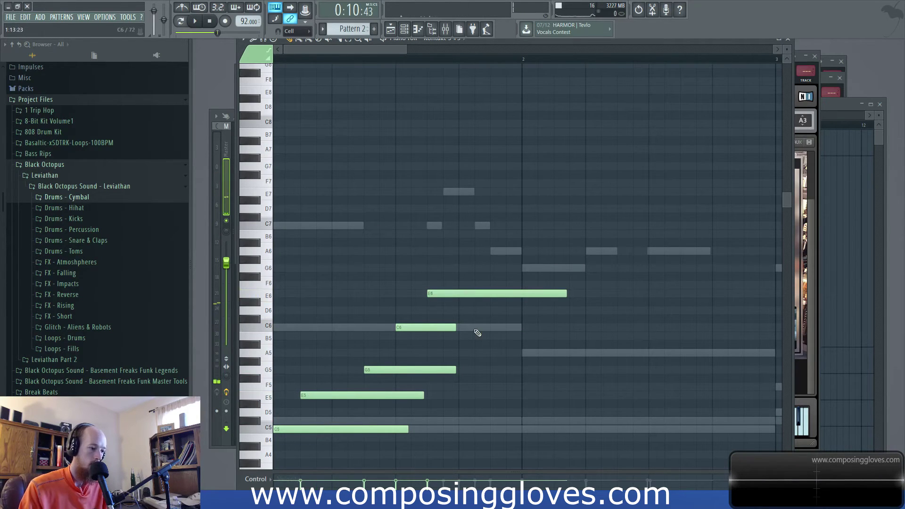
click(476, 328)
click(463, 371)
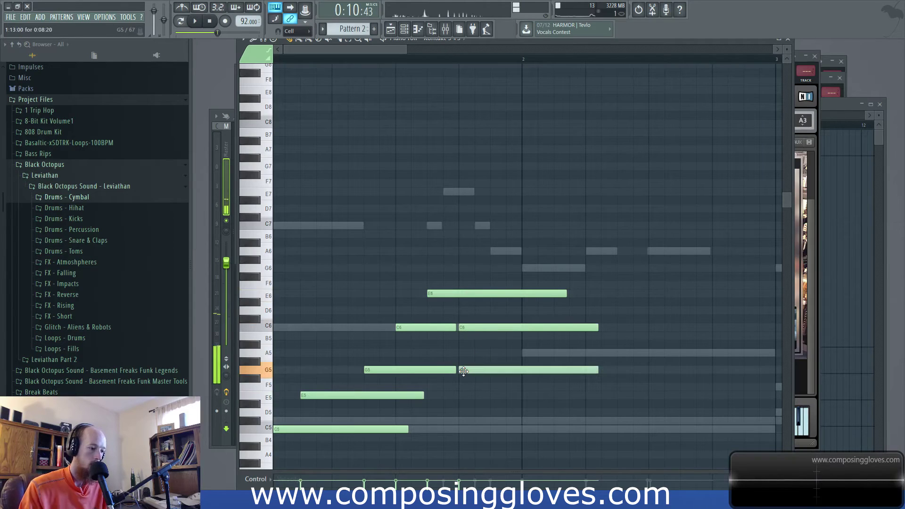
drag(472, 372, 504, 372)
drag(465, 326, 497, 326)
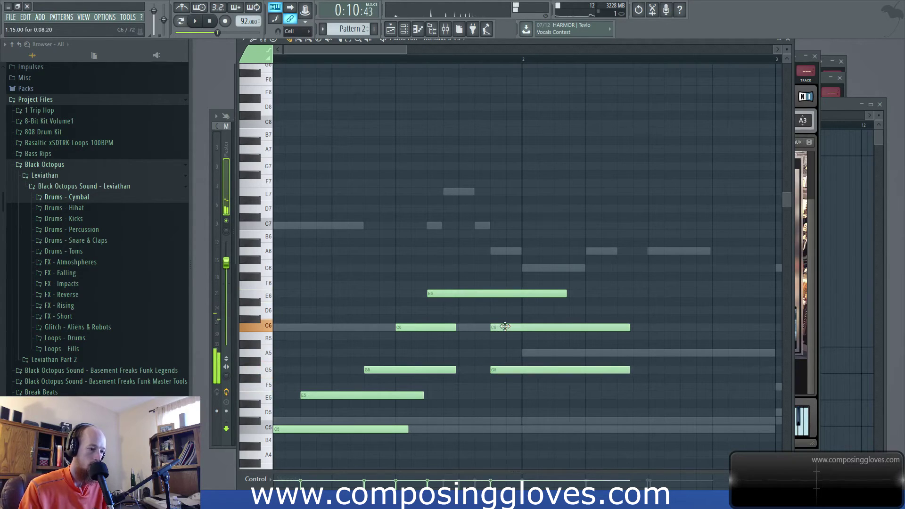
right_click(510, 371)
key(space)
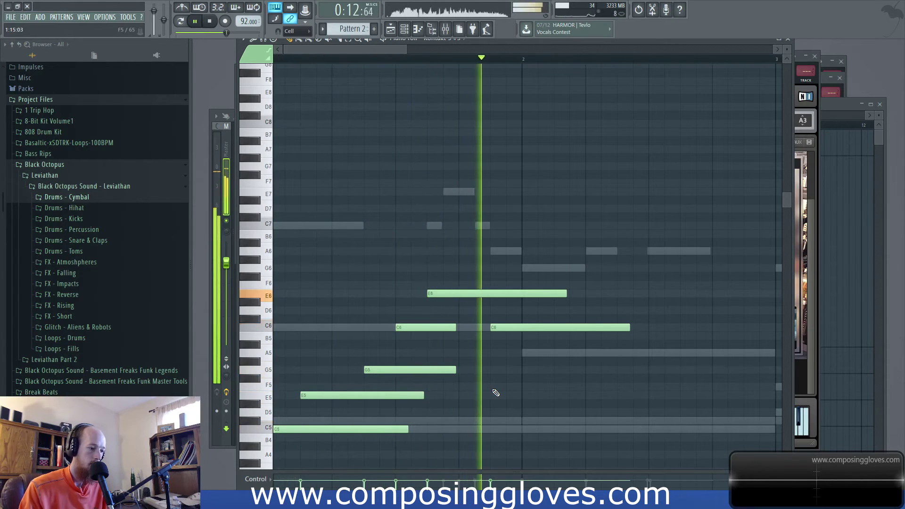
key(space)
key(space)
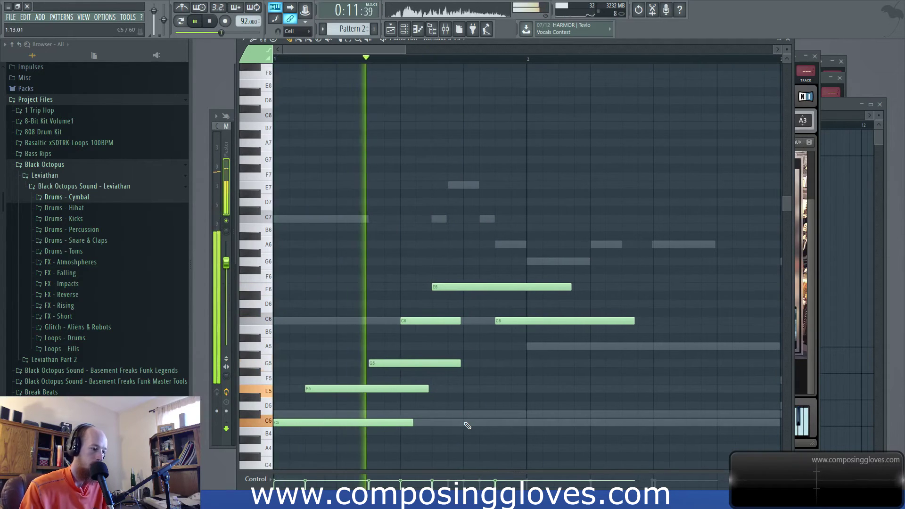
key(space)
Step: Raise The Giant's instrument volume in Kontakt 5 #5 to 6.2, play the pattern to check it, and return to the piano roll
key(F6)
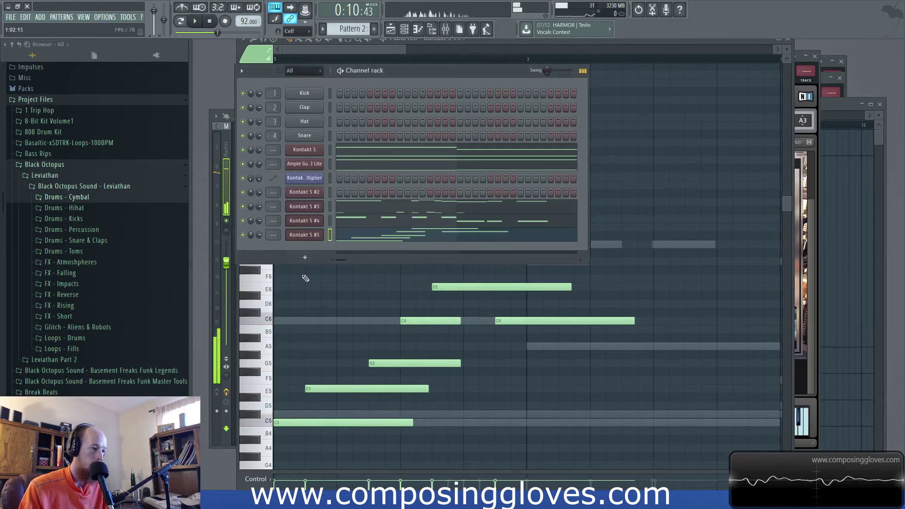
click(298, 234)
drag(777, 177, 785, 178)
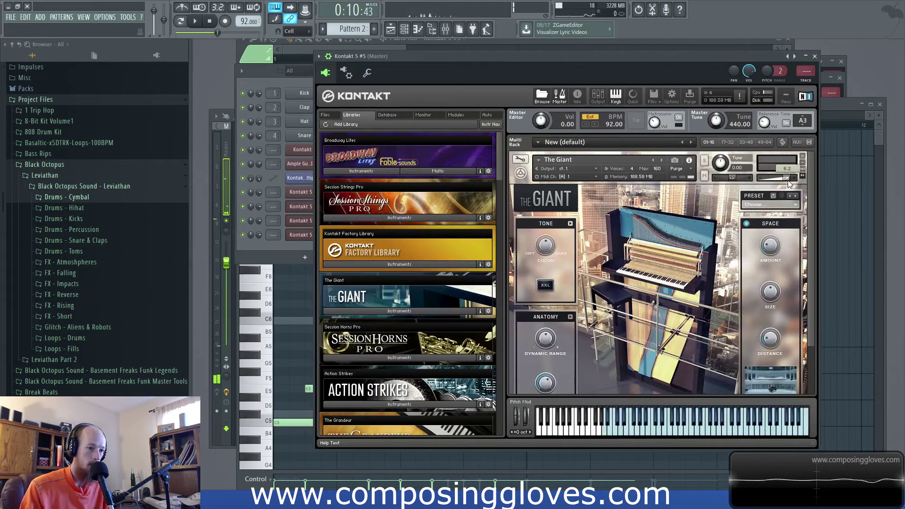
key(space)
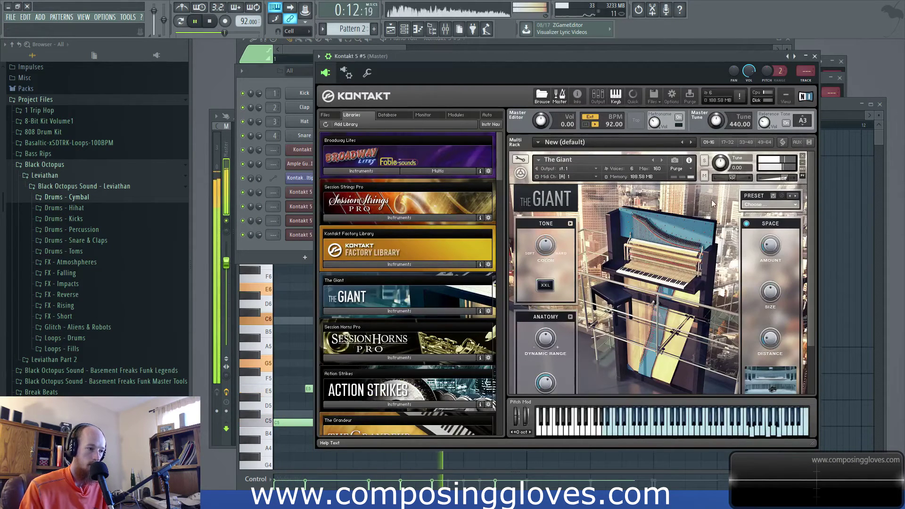
click(287, 242)
key(space)
key(F7)
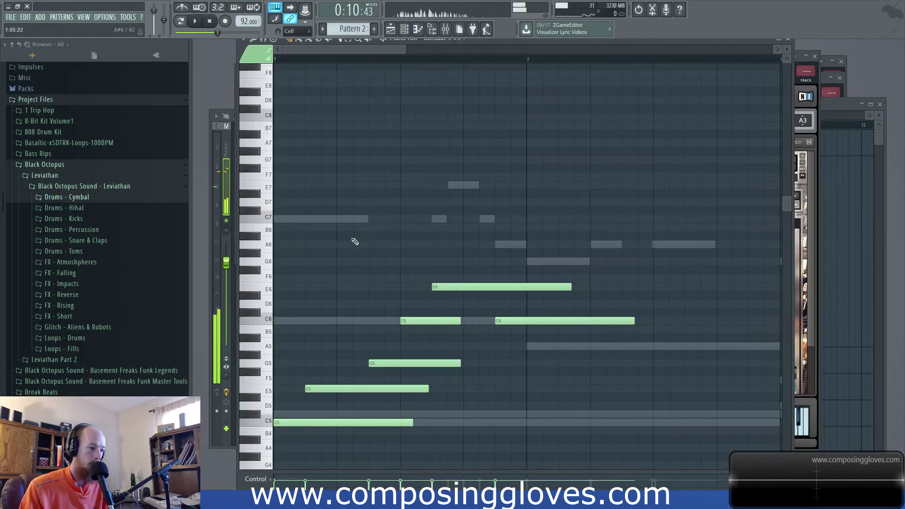
Step: Try extending the first C6 note until it meets the second C6, playing the pattern to hear it
key(space)
drag(360, 323, 374, 327)
key(space)
key(space)
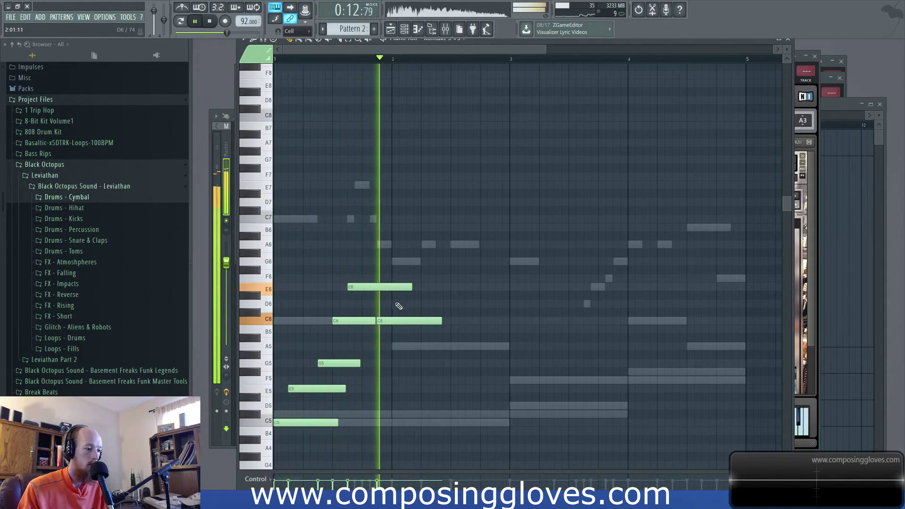
key(space)
Step: Move the second C6 to step 13, trim the first C6 to meet it, and add a G5 at step 15 of bar 1
click(388, 322)
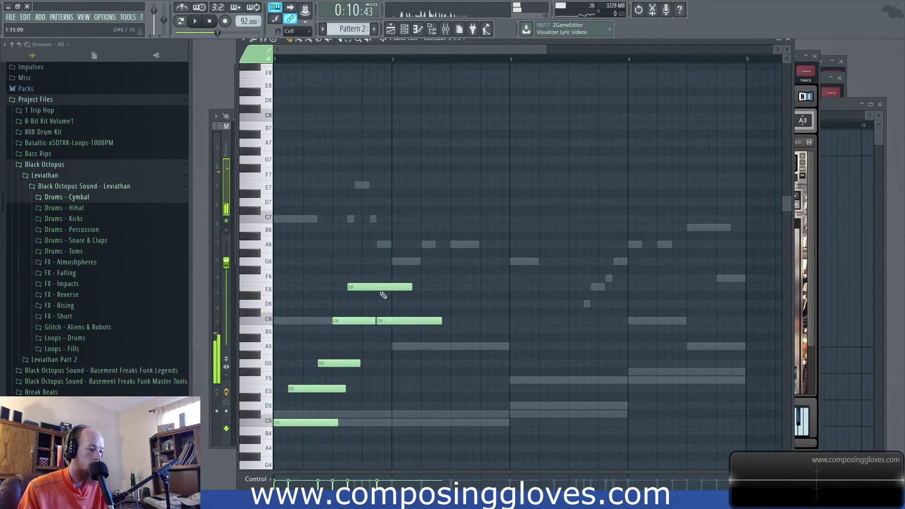
drag(390, 320, 375, 321)
click(379, 363)
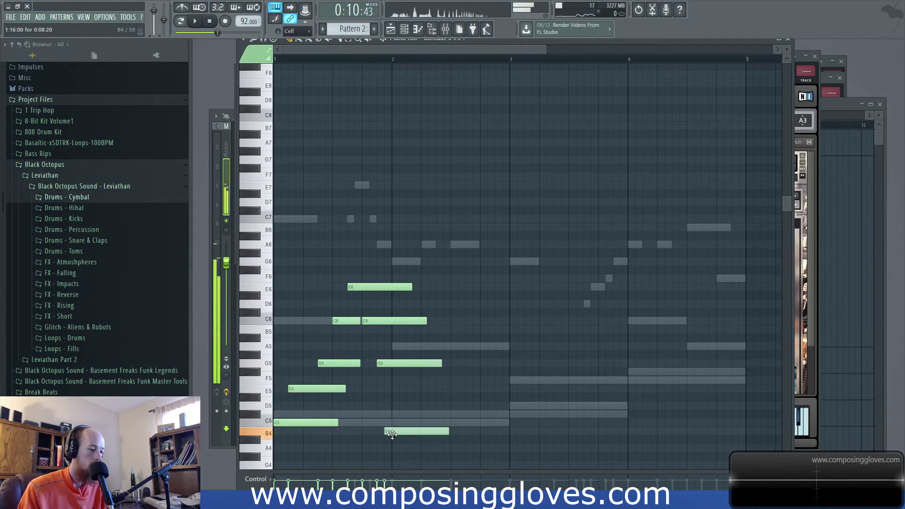
Step: Copy all of the bar 1 piano notes to the start of bar 2 and deselect them
drag(289, 232, 507, 476)
drag(298, 417, 419, 423)
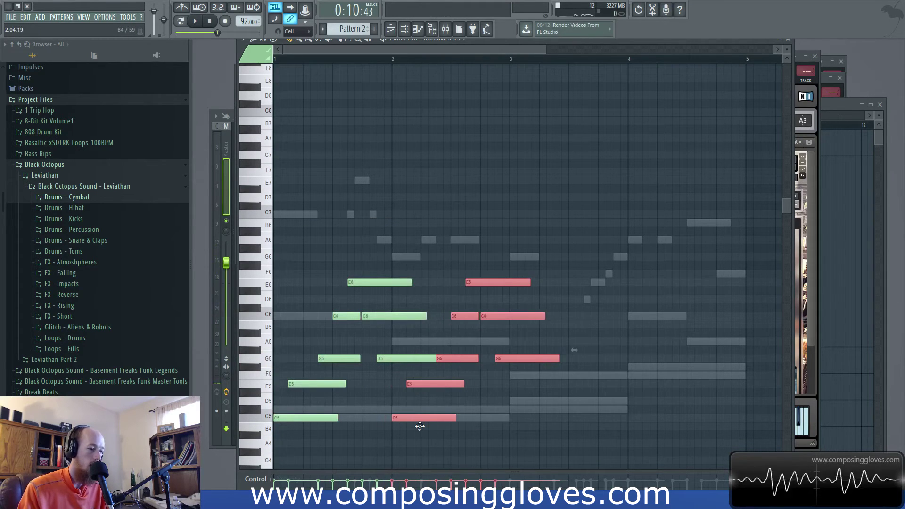
scroll(415, 401, down, 4)
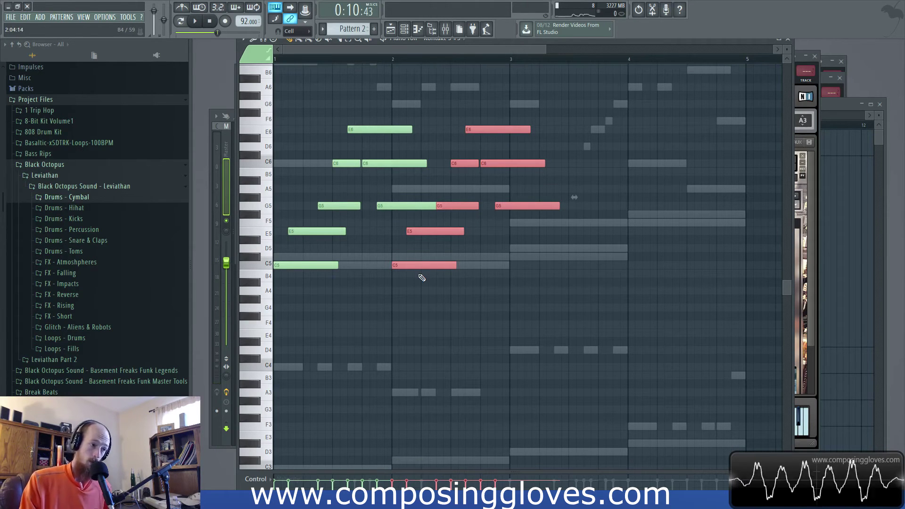
click(409, 258)
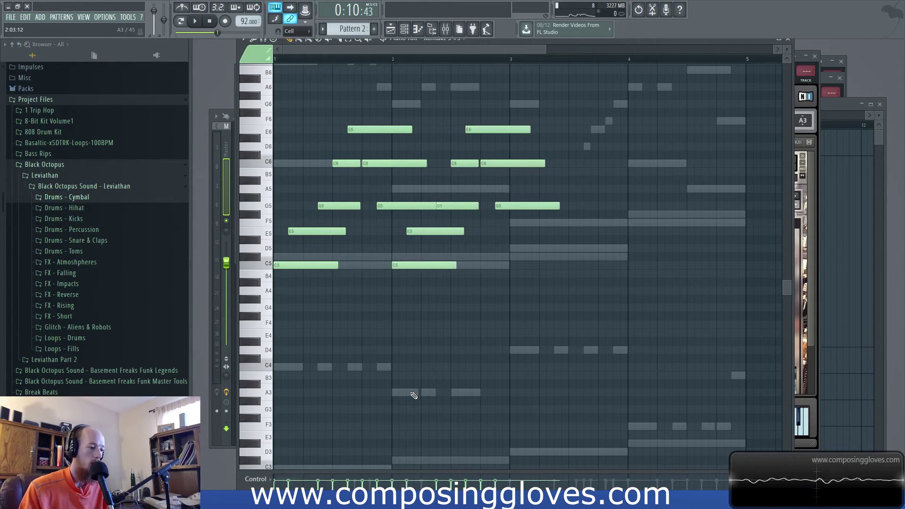
Step: Refit bar 2 to the A bass note by lowering C5 to A4, E5 to C5, and both G5 notes to E5
click(416, 265)
drag(416, 265, 415, 290)
drag(424, 232, 424, 266)
drag(448, 206, 449, 231)
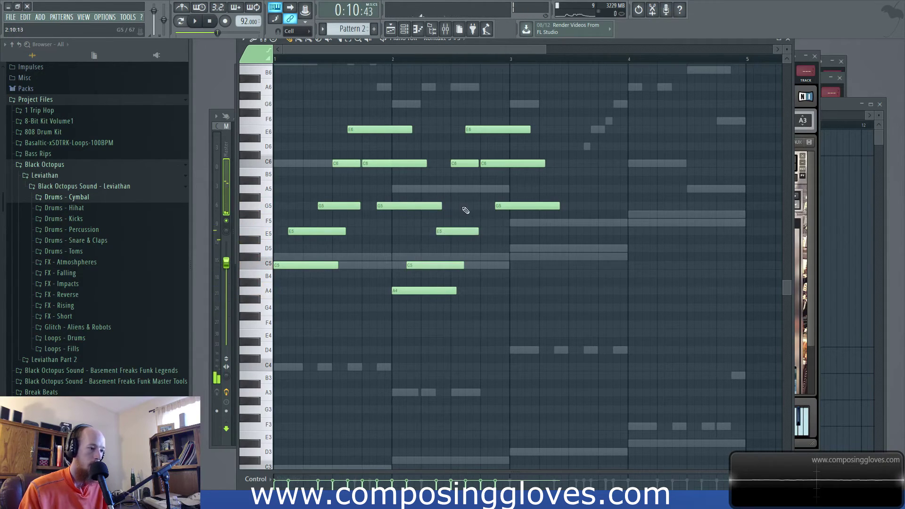
ctrl+scroll(466, 210, up, 2)
scroll(529, 167, up, 2)
drag(534, 246, 534, 272)
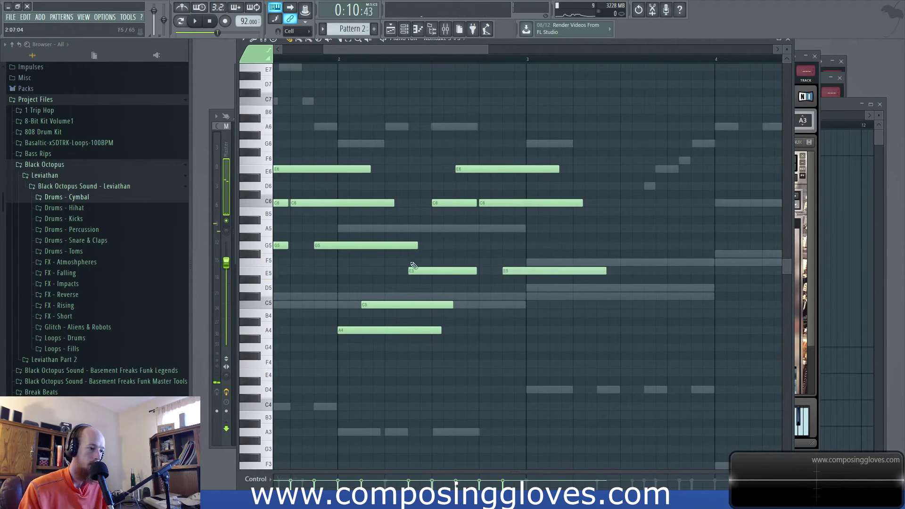
Step: Copy the bar 2 piano notes to bar 3, transposed up so that they start on D5
scroll(434, 208, up, 2)
scroll(299, 188, left, 3)
drag(284, 187, 442, 381)
drag(334, 345, 527, 338)
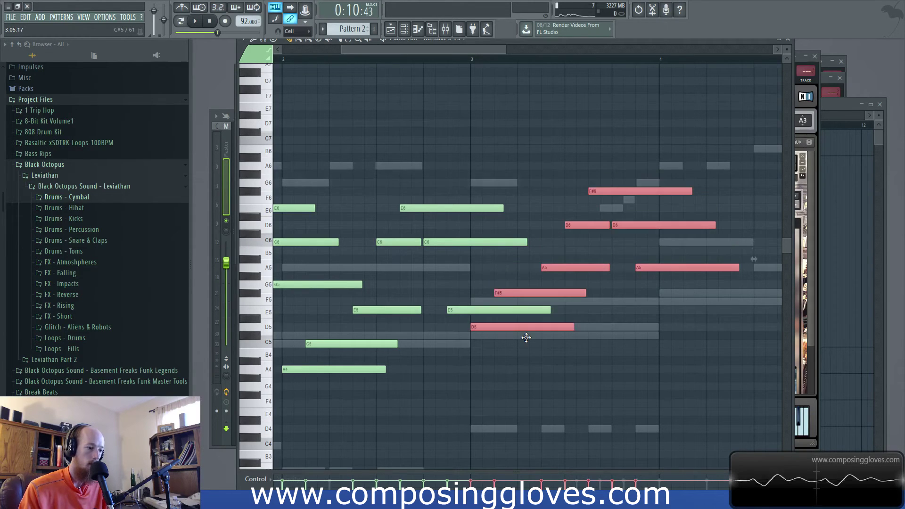
Step: Lower bar 3's F#5 to F5, merge bar 2's two C6 notes, and trim the overhanging E5, C6 and E6 to the F5's start
click(538, 292)
drag(538, 288, 501, 308)
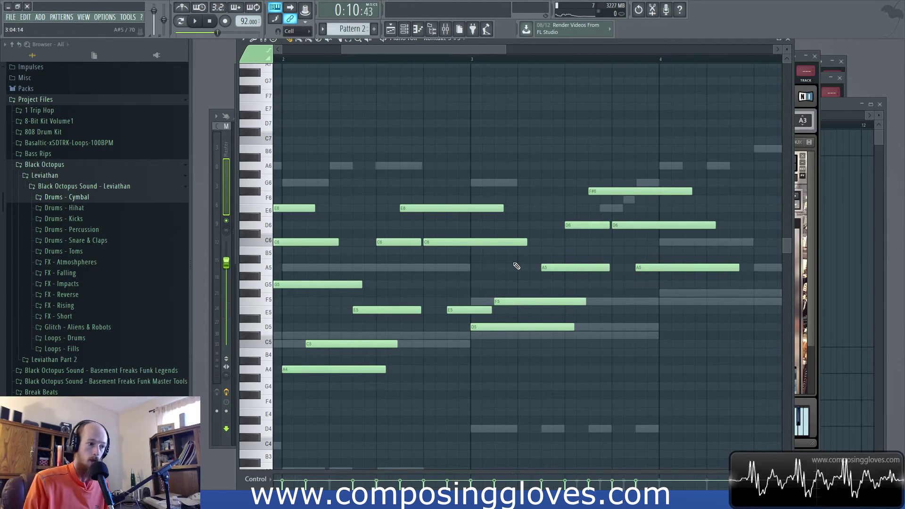
drag(484, 312, 521, 275)
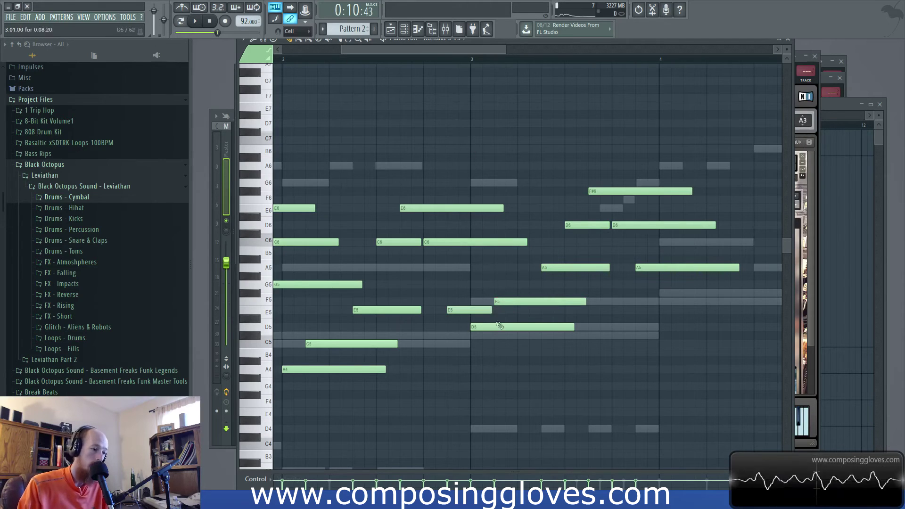
drag(527, 243, 472, 248)
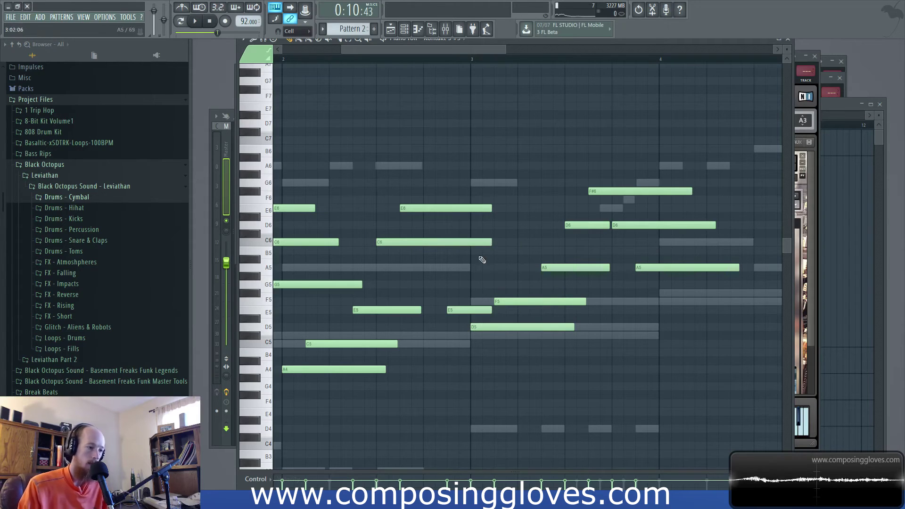
ctrl+drag(455, 178, 456, 293)
Step: Lower the F#6 note in bar 3 of the piano part to F6
scroll(533, 271, right, 2)
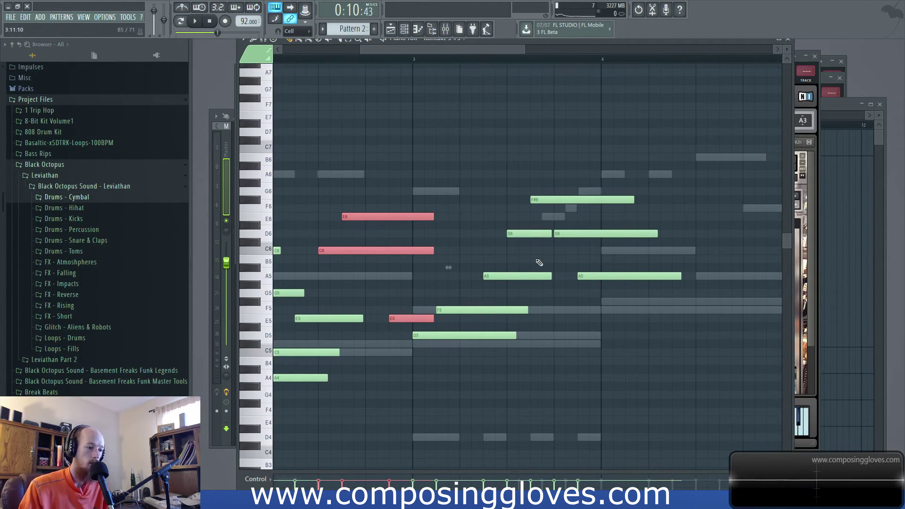
double_click(553, 208)
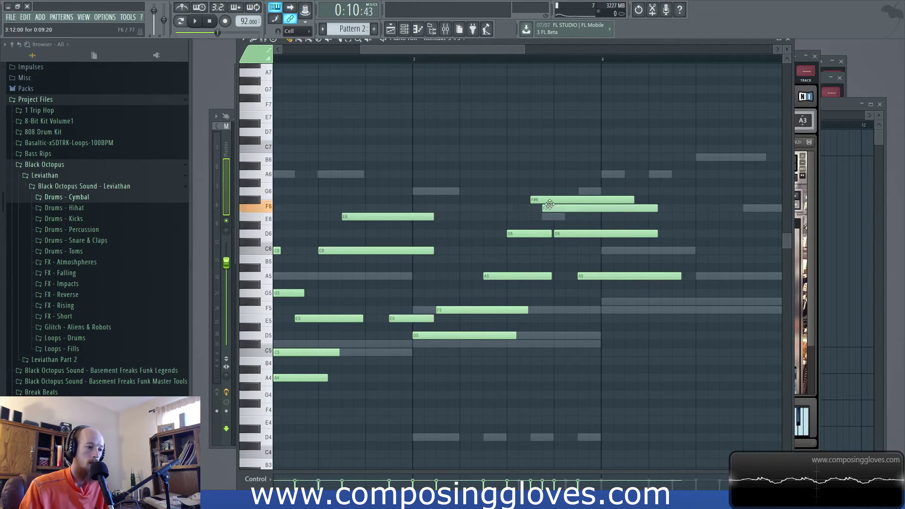
click(557, 208)
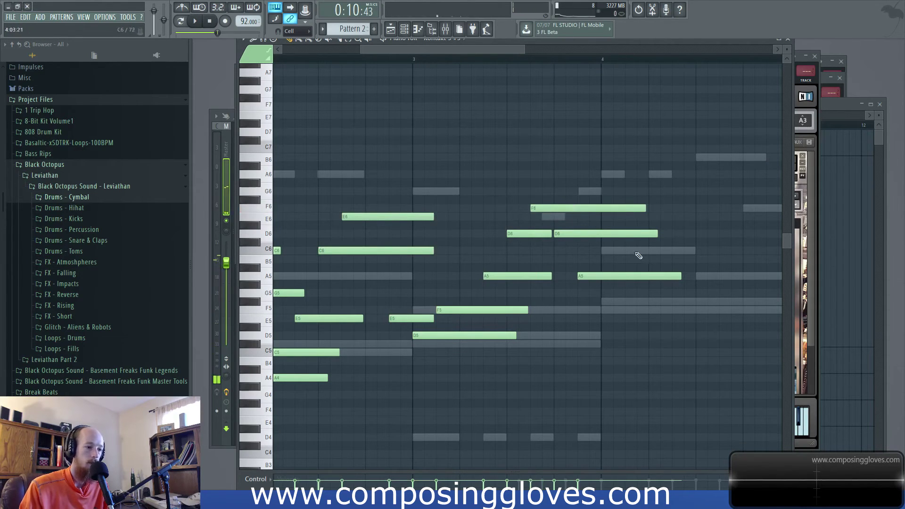
scroll(540, 271, down, 2)
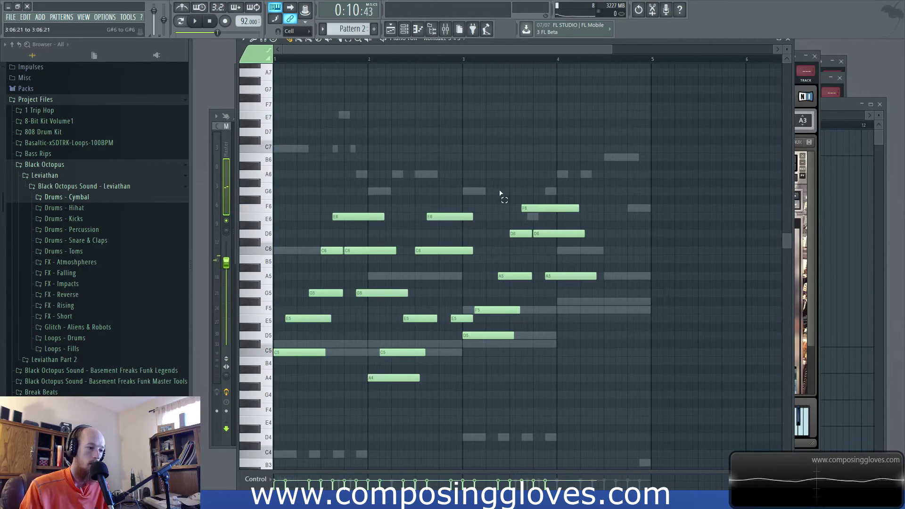
Step: Copy bar 3's piano notes to bar 4 starting on G4, and raise the copied A#4 and A#5 notes to B4 and B5
drag(500, 194, 514, 364)
shift+drag(494, 332, 587, 328)
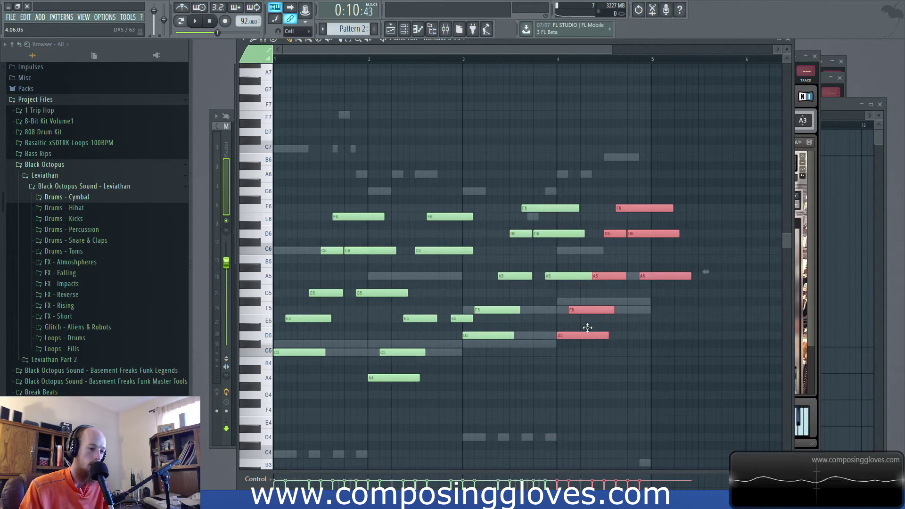
drag(588, 327, 590, 392)
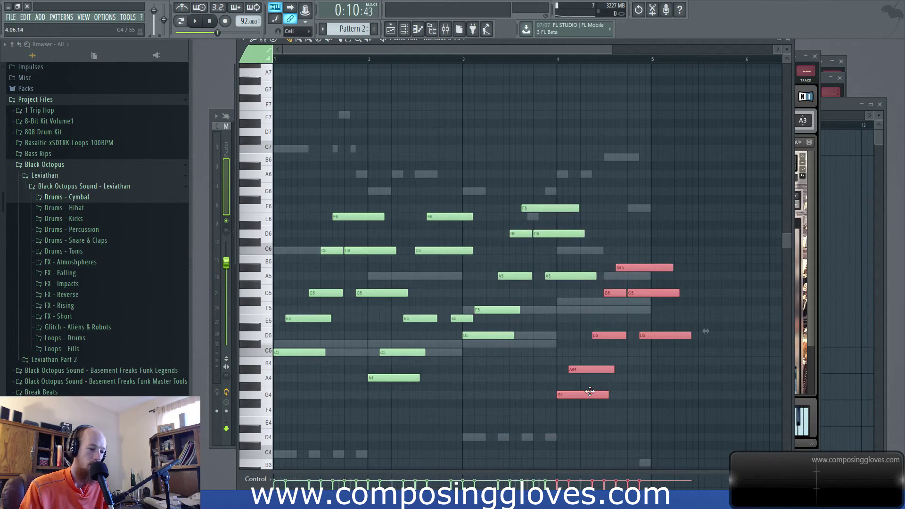
click(586, 369)
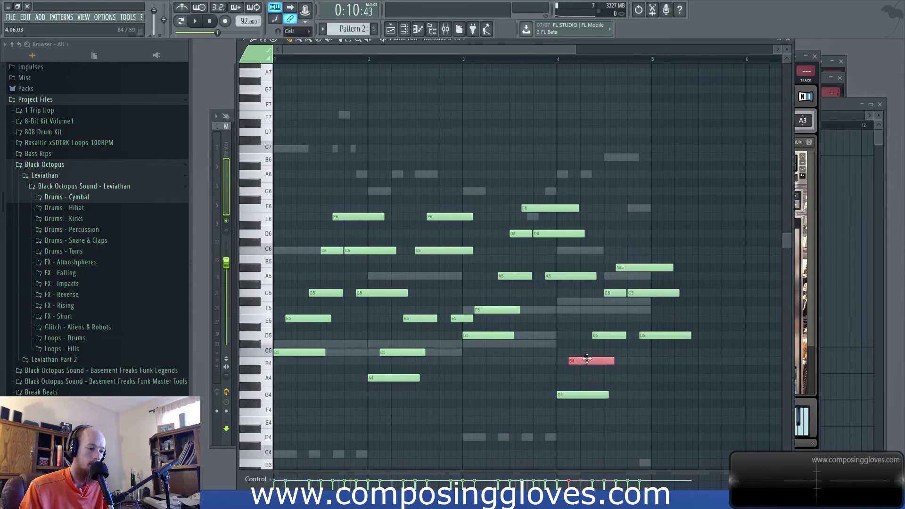
drag(625, 268, 626, 259)
Step: Enlarge the velocity lane, select all the piano notes and vary their velocities slightly, rising through bar 4
drag(610, 214, 646, 444)
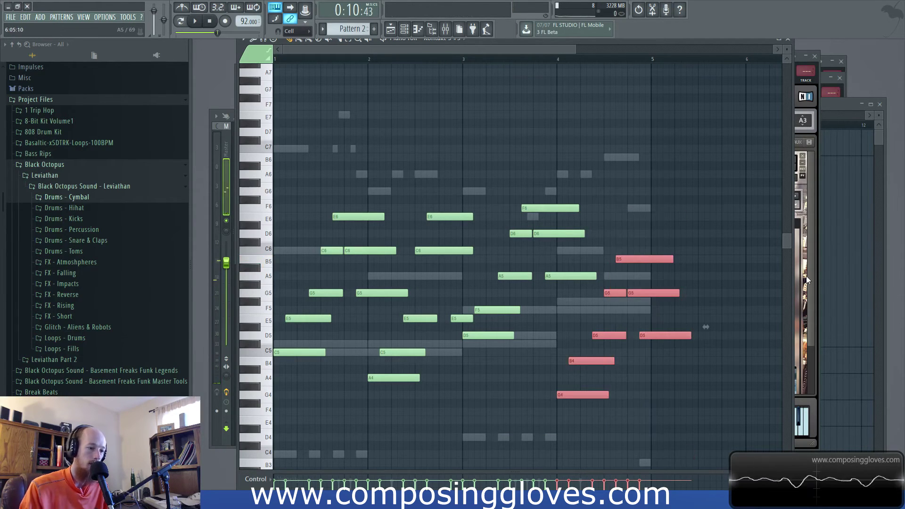
scroll(461, 156, down, 1)
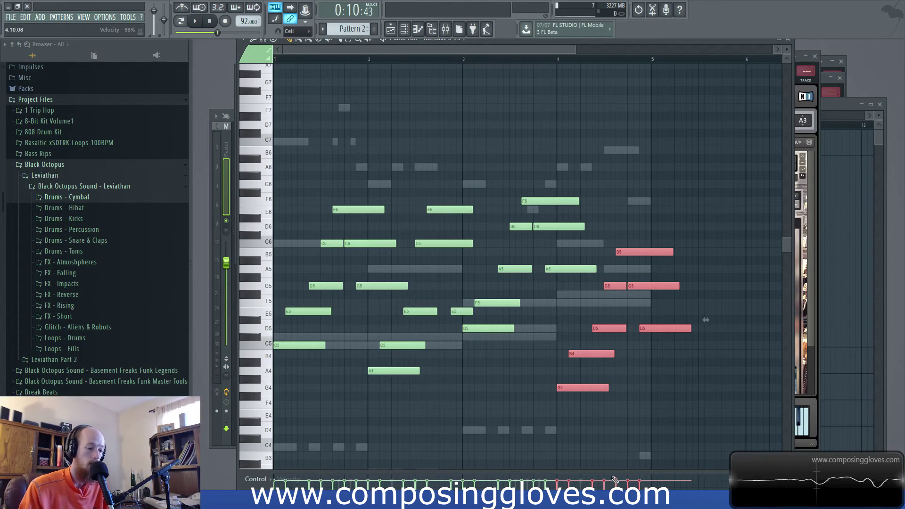
drag(601, 473, 587, 354)
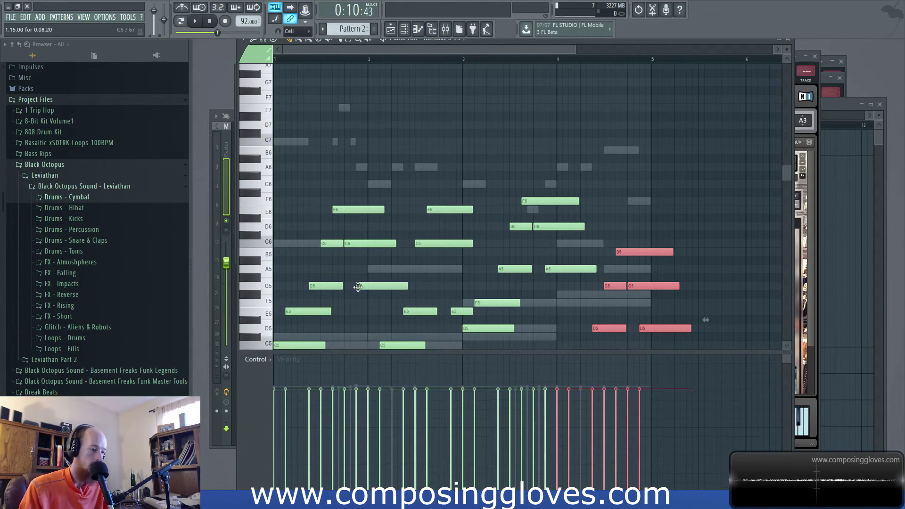
key(ctrl+a)
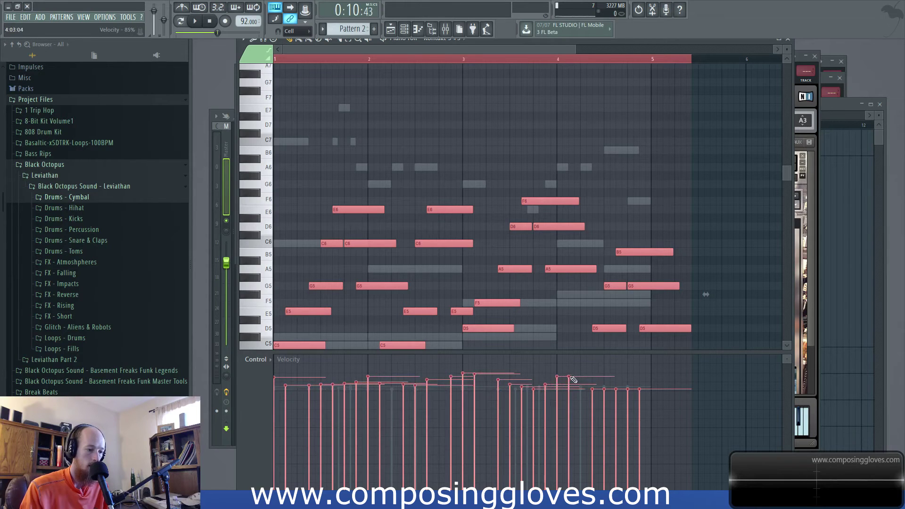
Step: Play back the end of the arpeggio around bar 4 together with the other parts
key(space)
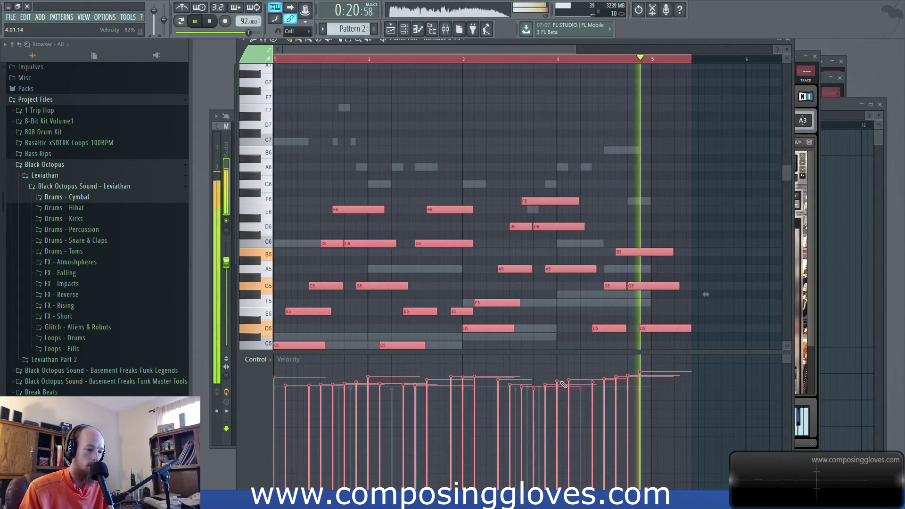
click(559, 60)
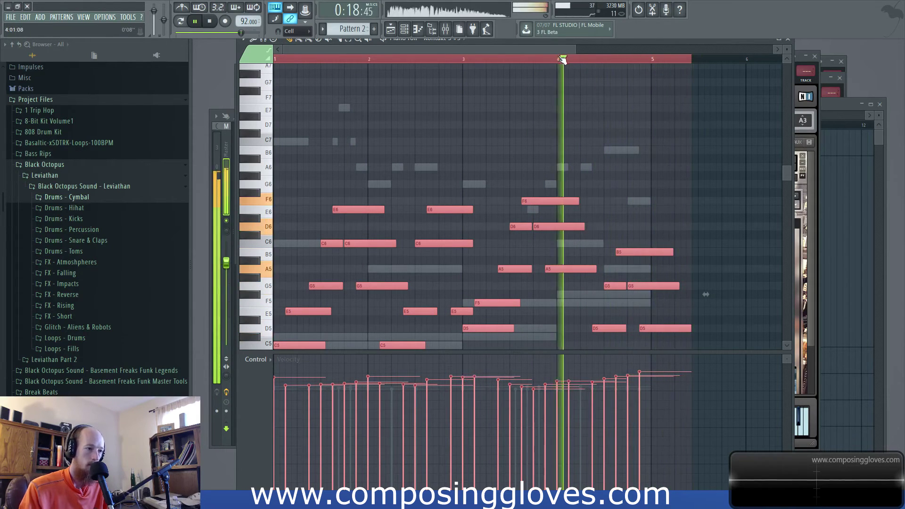
scroll(534, 71, down, 6)
key(space)
click(534, 71)
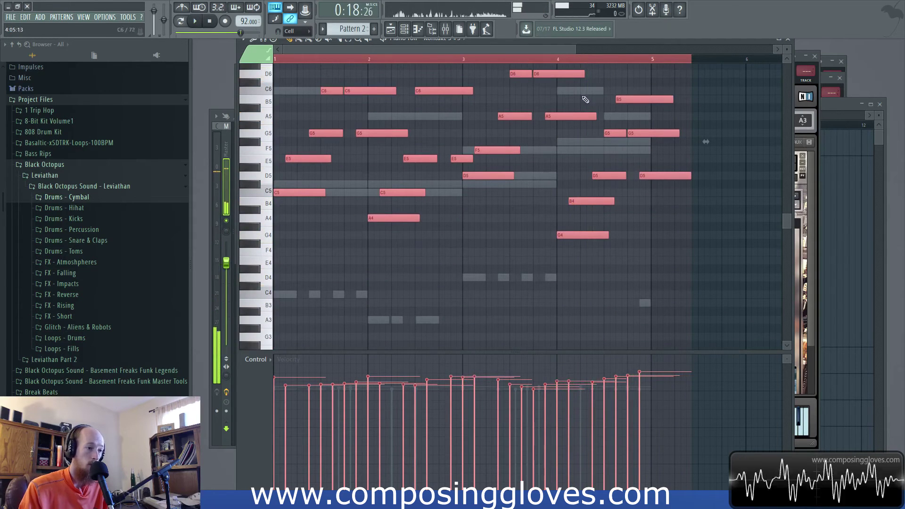
key(space)
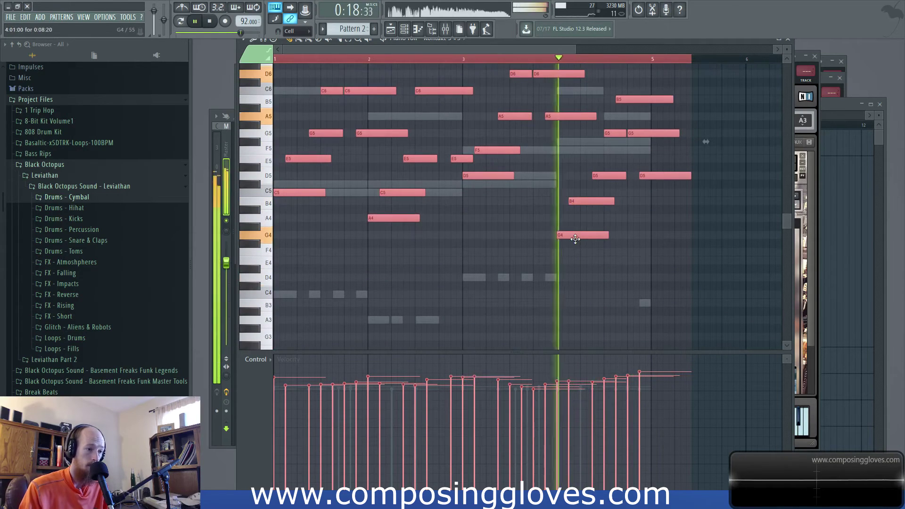
Step: Shift bar 4's first D5 one grid step earlier, add an F5 at its former start, and play the bar back
drag(606, 177, 595, 177)
click(596, 150)
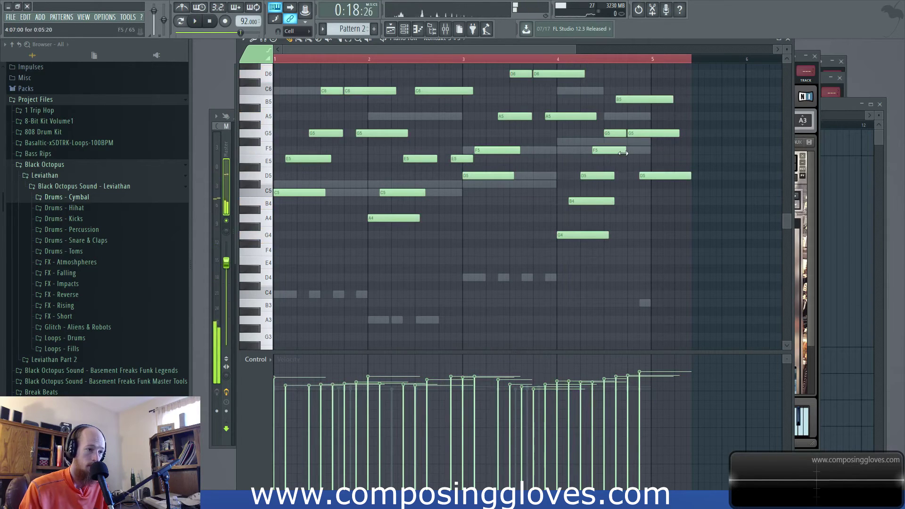
key(space)
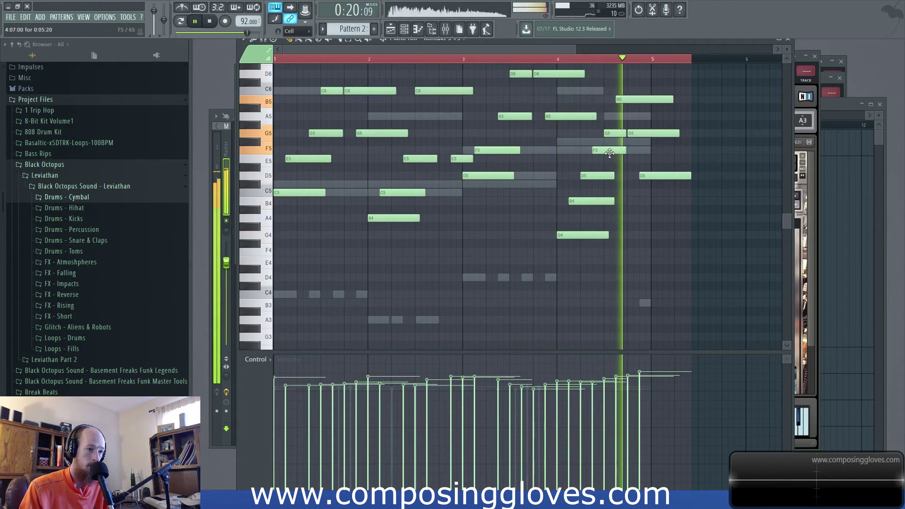
key(space)
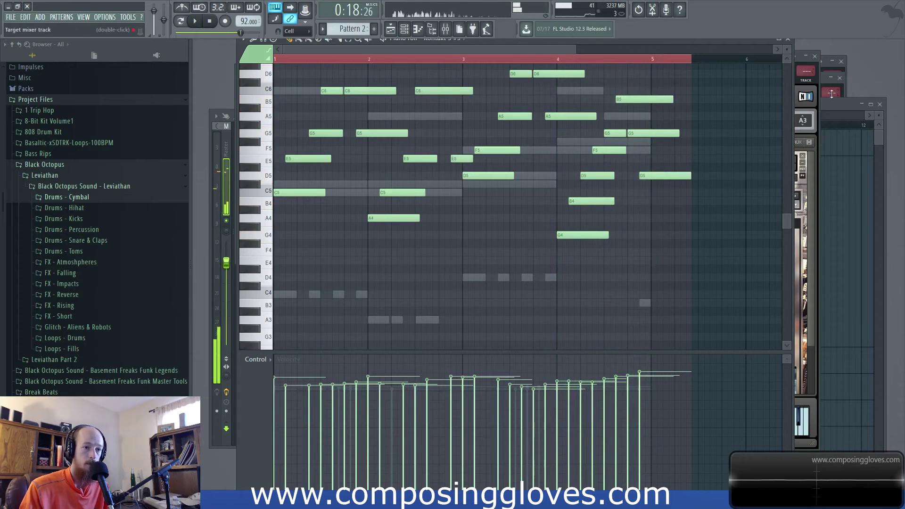
Step: Place a Pattern 2 clip at bar 9 on Track 2 of the playlist and play the transition into it
key(F5)
key(space)
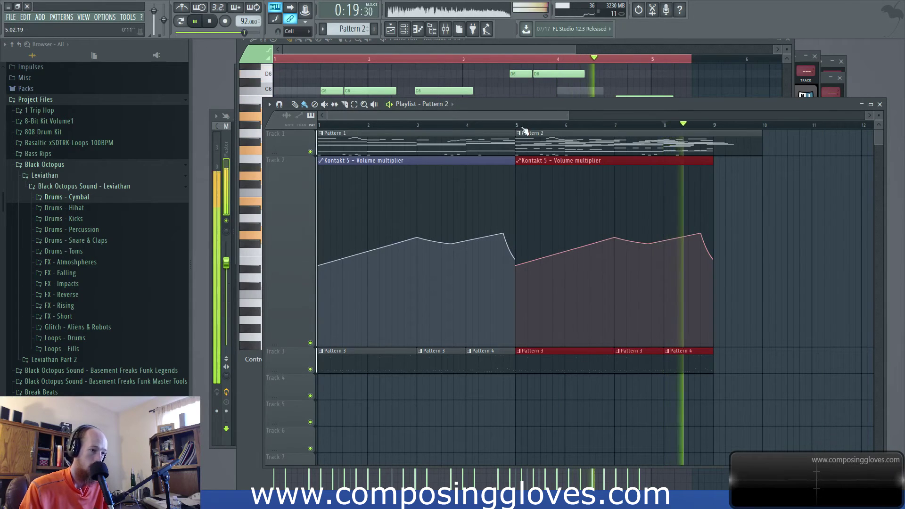
scroll(523, 128, down, 4)
click(592, 179)
drag(592, 179, 583, 284)
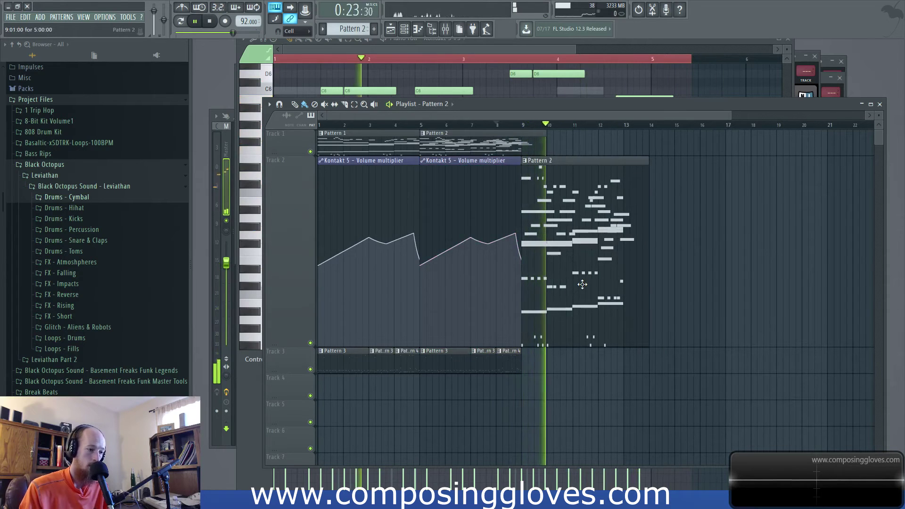
click(490, 125)
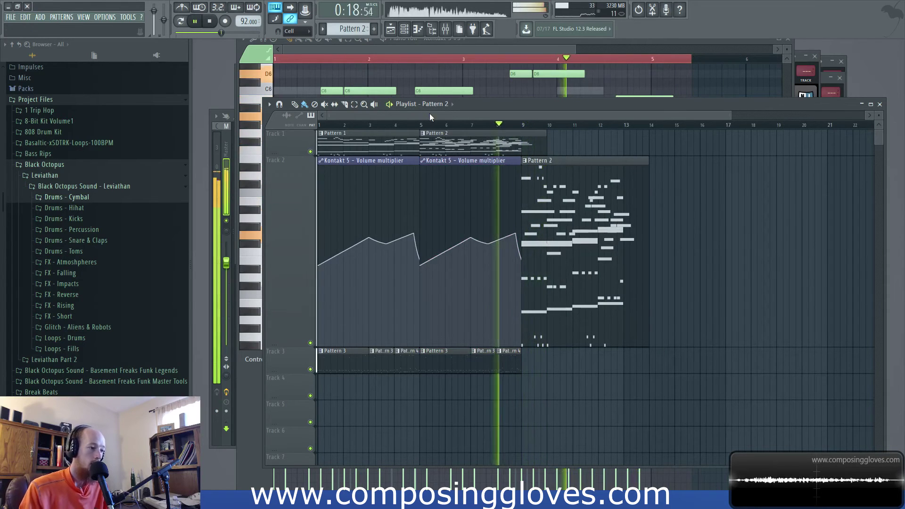
key(space)
scroll(486, 254, down, 2)
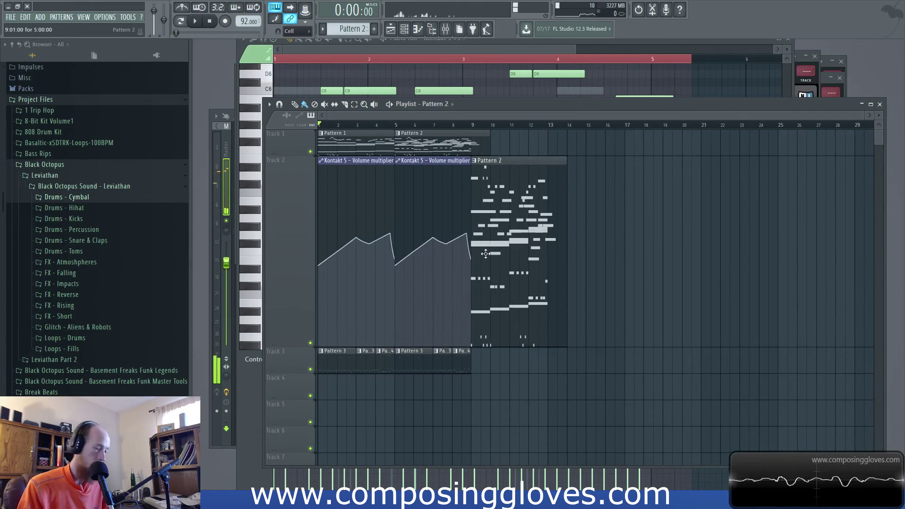
Step: Save the project as Realistic Demo in the Data\Projects folder of FL 12.3 Final Version
key(ctrl+s)
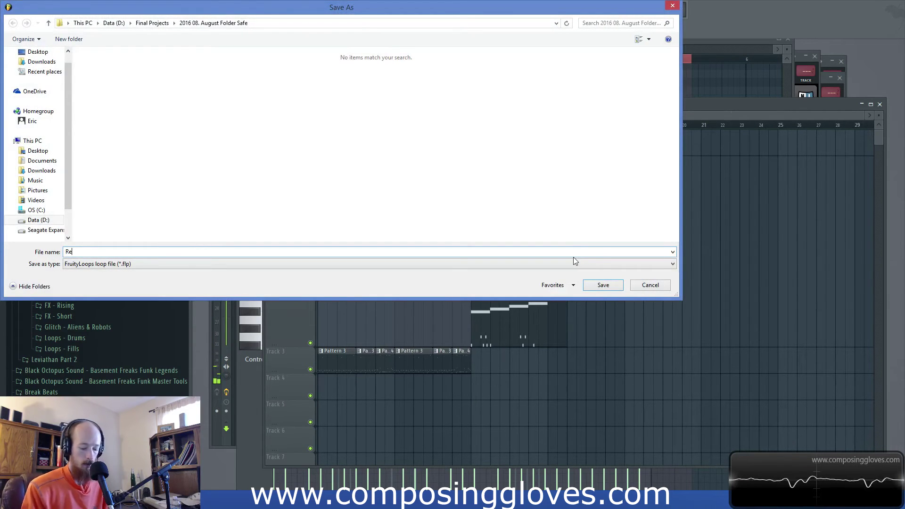
key(BackSpace)
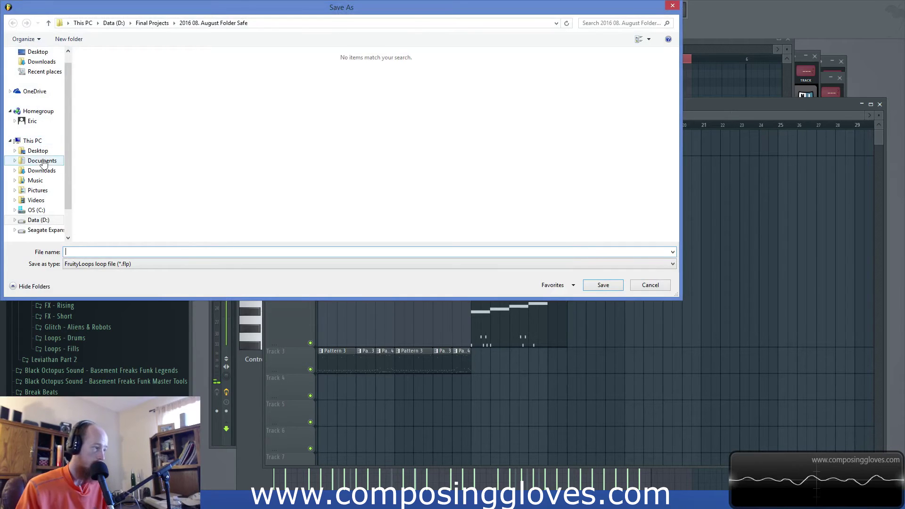
click(41, 142)
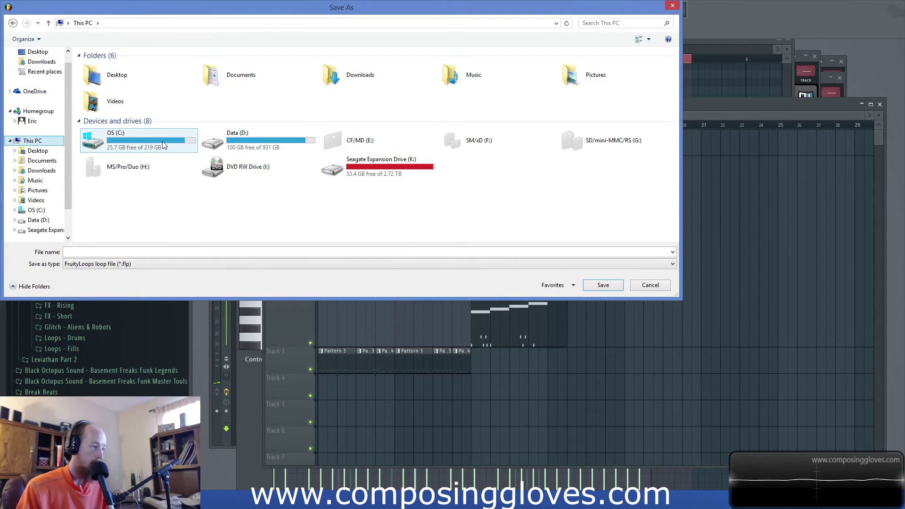
double_click(177, 149)
double_click(125, 174)
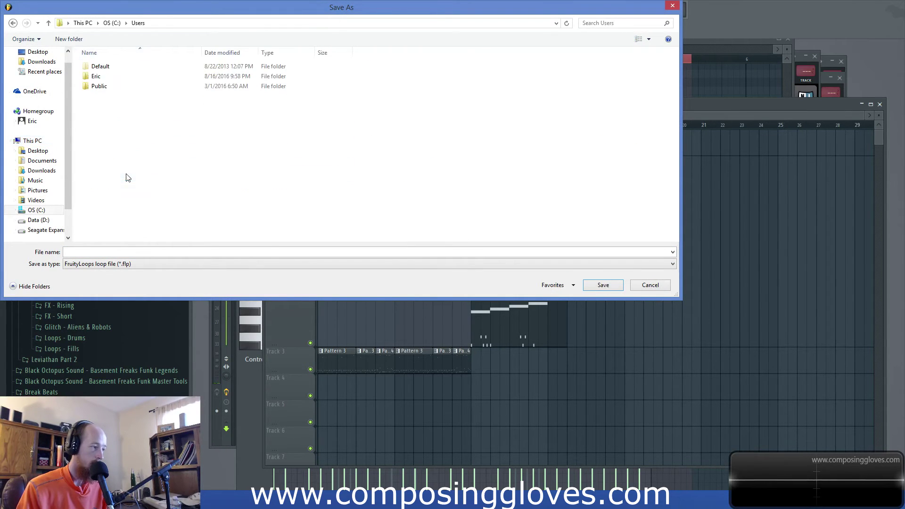
double_click(135, 78)
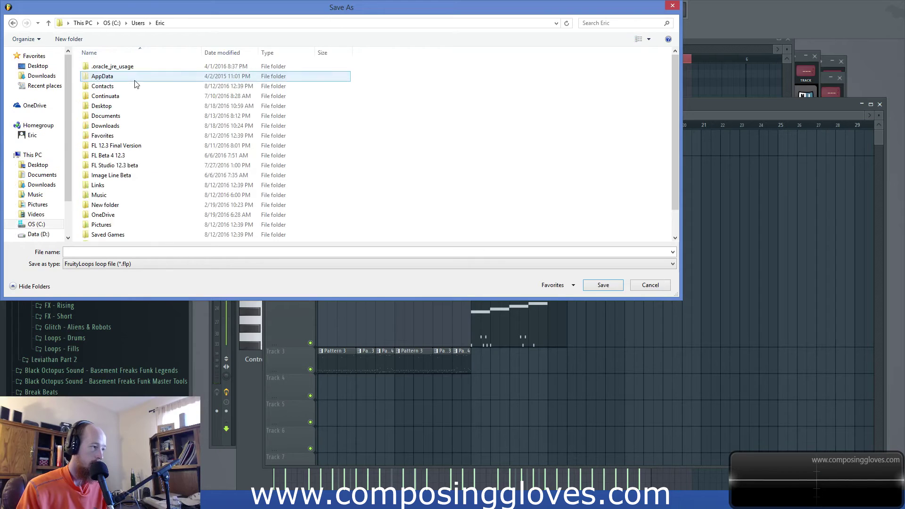
double_click(152, 147)
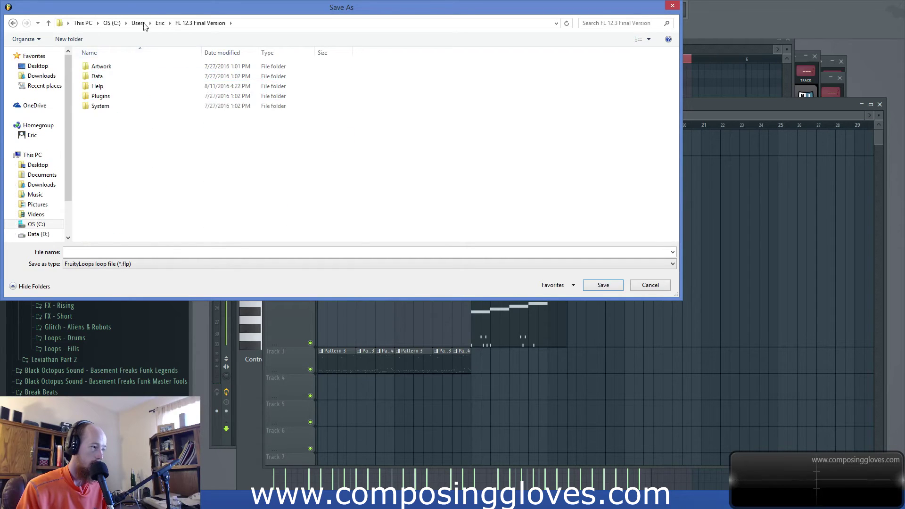
click(124, 82)
double_click(124, 82)
double_click(124, 88)
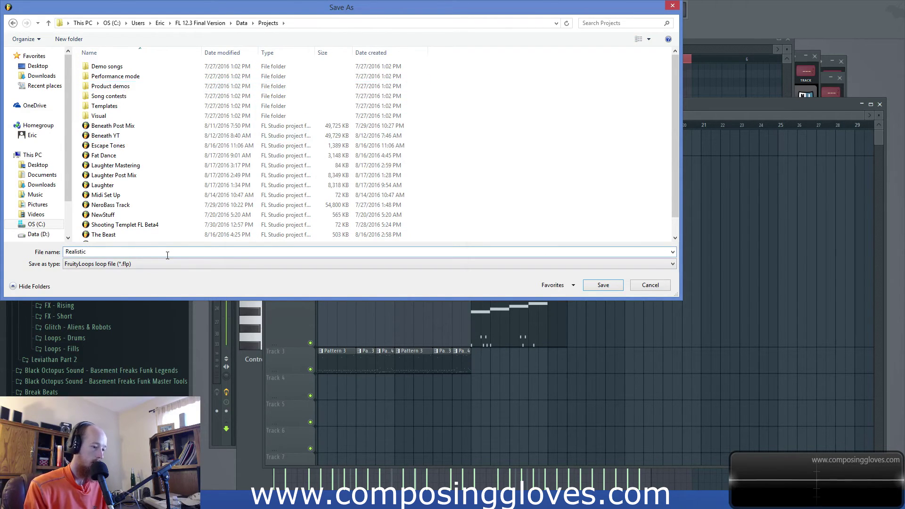
key(Return)
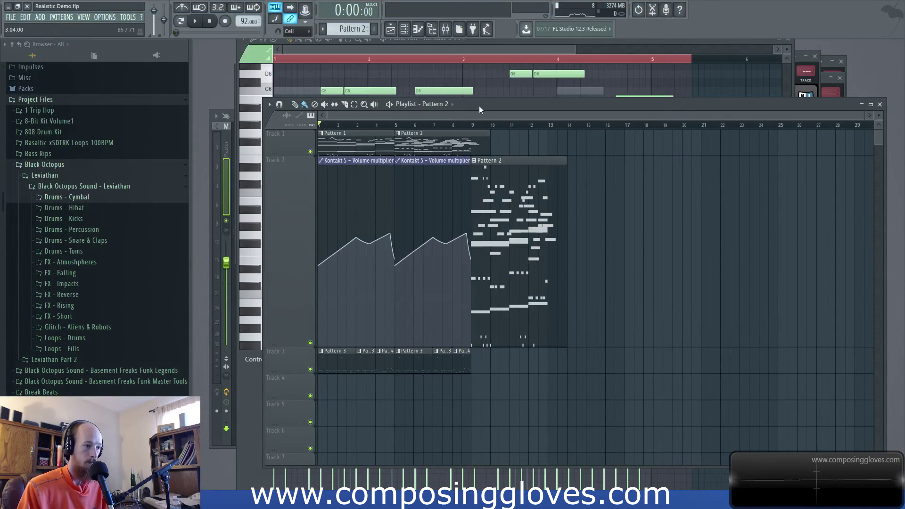
Step: Play the arrangement from the start through the added Pattern 2 clip at bar 9
key(space)
scroll(358, 167, up, 3)
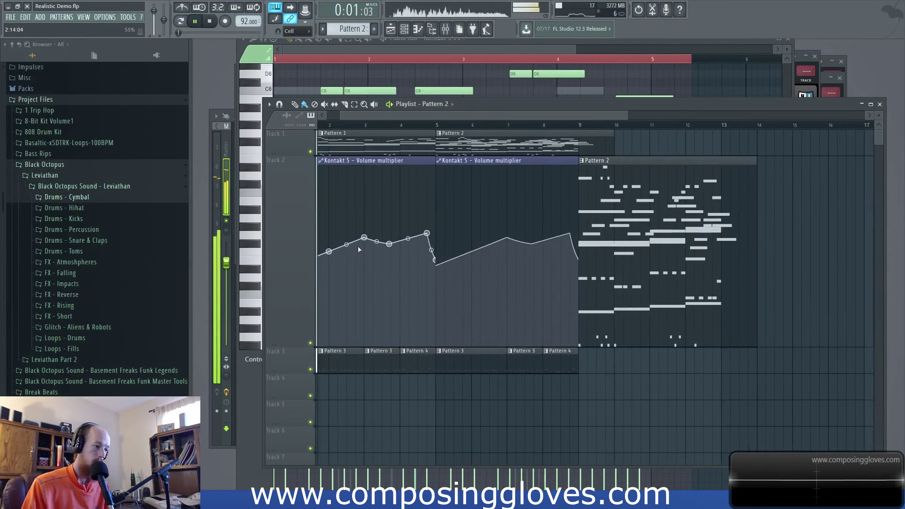
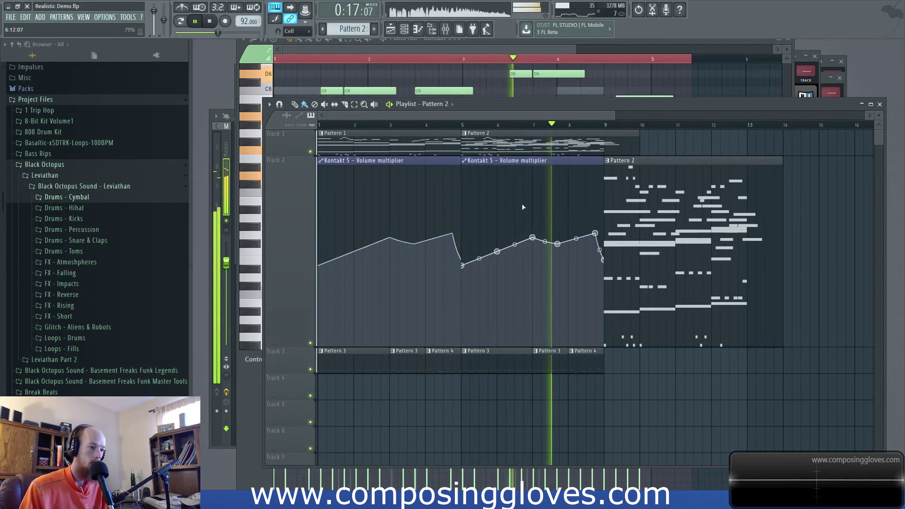
scroll(558, 194, up, 2)
scroll(541, 193, right, 2)
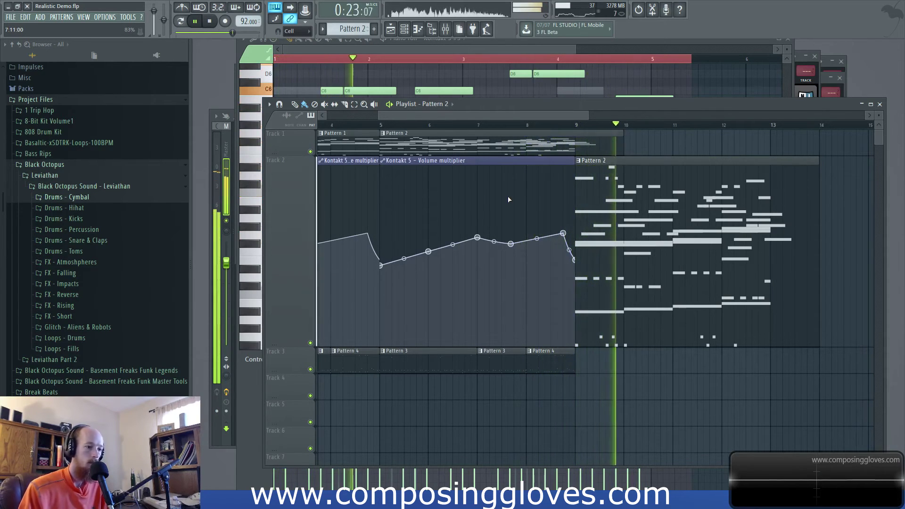
scroll(508, 196, down, 3)
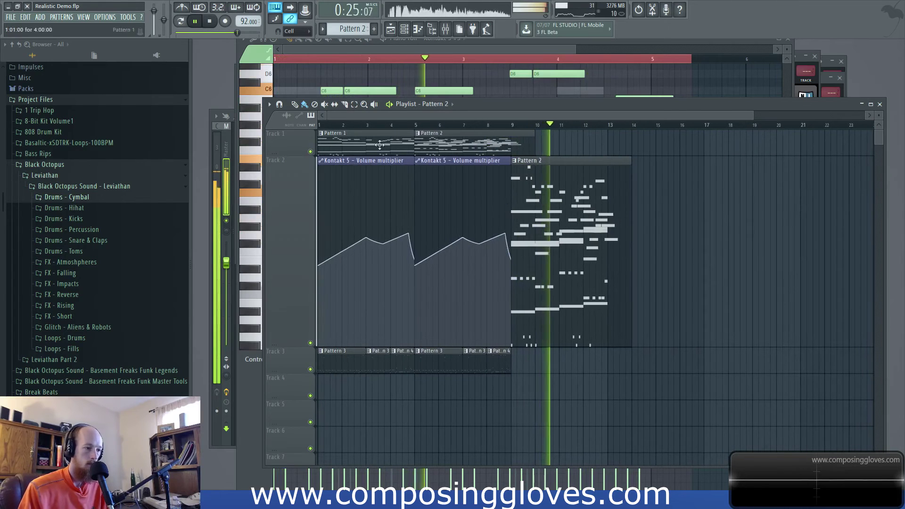
Step: Move all the playlist clips four bars later so they start at bar 5, and play from about bar 16
drag(333, 133, 658, 374)
drag(353, 150, 450, 150)
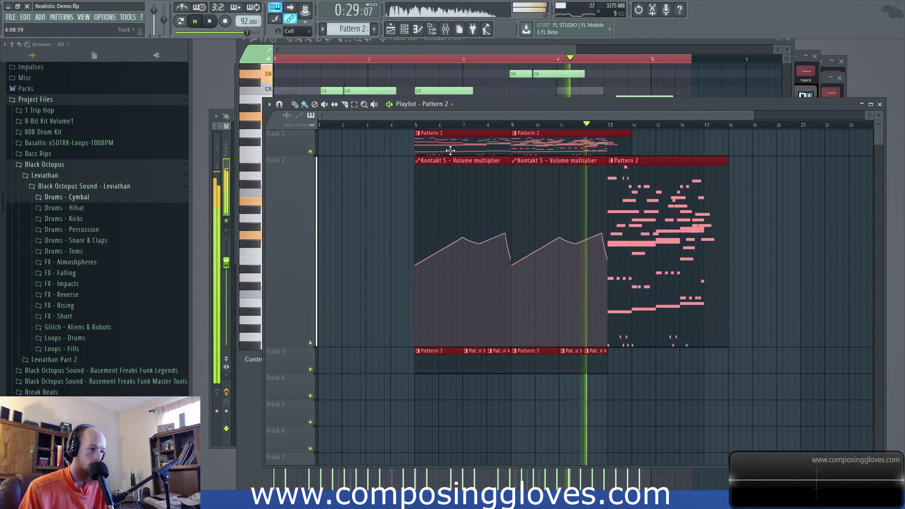
key(space)
click(690, 125)
key(space)
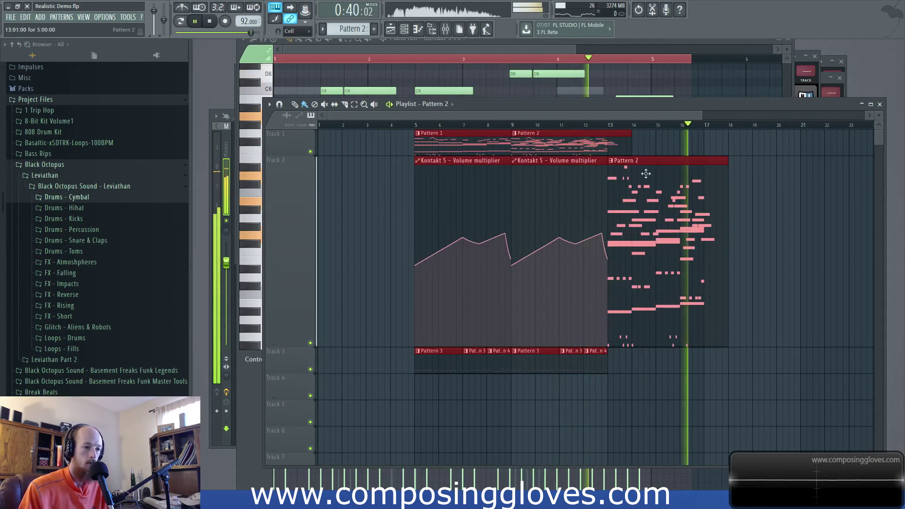
Step: Place another Pattern 1 clip at bar 1 on Track 1 and stop the playback
click(469, 144)
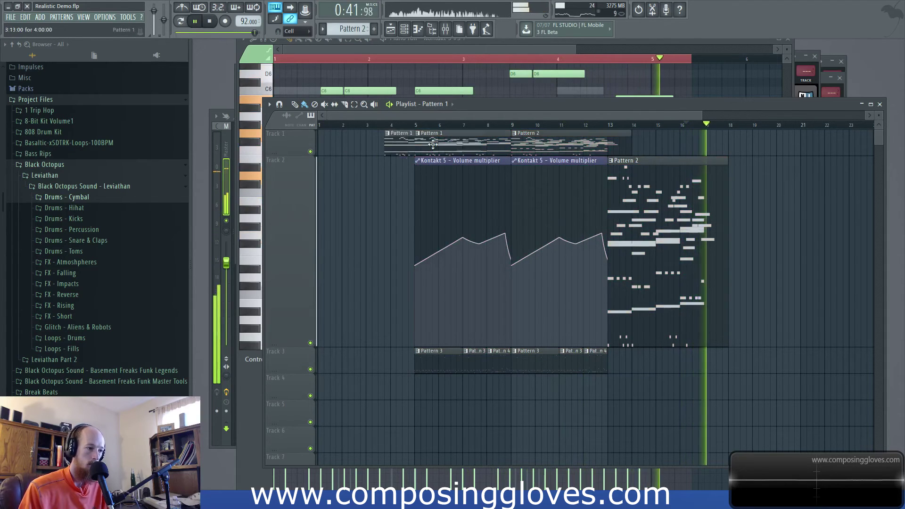
click(340, 142)
key(space)
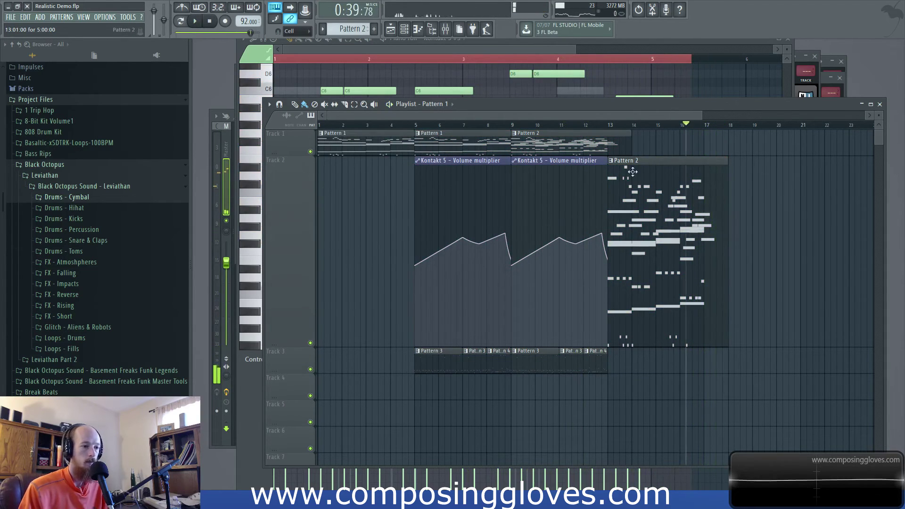
Step: Make the Pattern 2 clip at bar 13 a unique pattern and open it in the piano roll
click(612, 162)
click(643, 202)
double_click(649, 254)
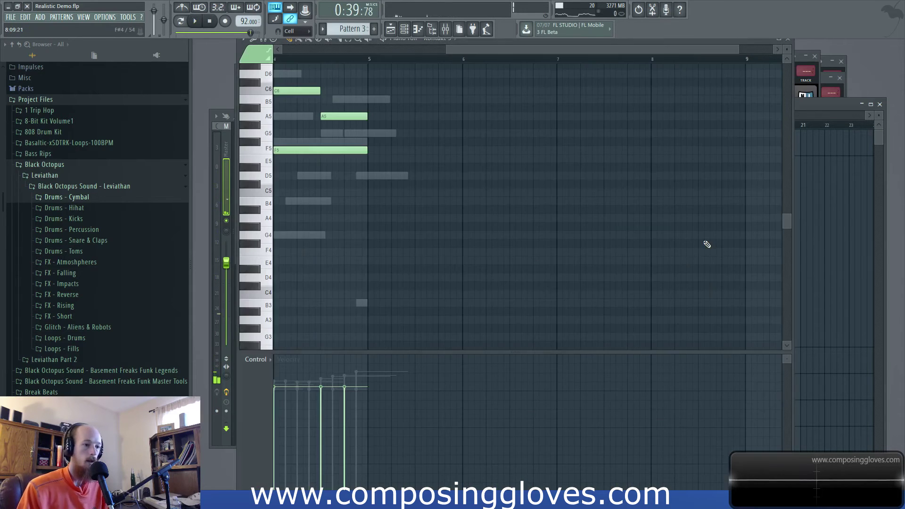
Step: Stop the playback, return to the playlist and make the opening clip at bar 1 a unique pattern
drag(502, 98, 730, 176)
key(F5)
key(space)
click(322, 134)
click(352, 196)
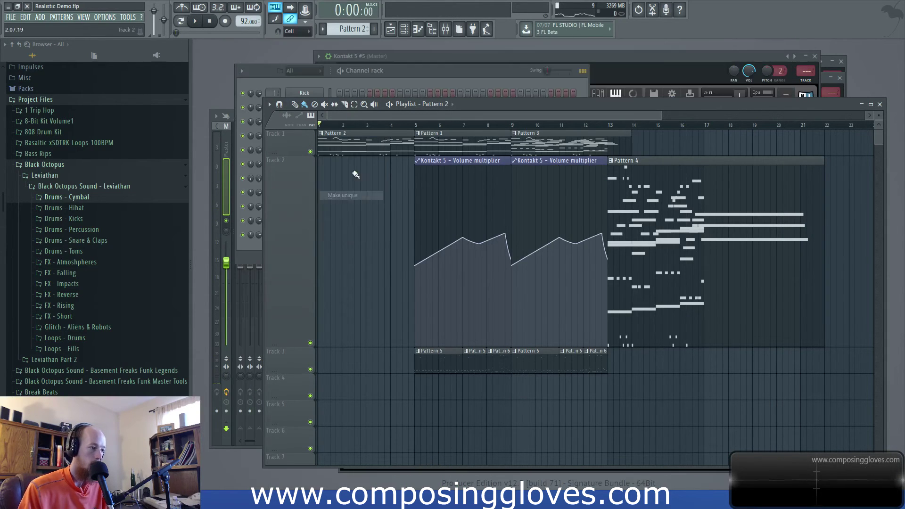
Step: Cut the Kontakt 5 #3 and Kontakt 5 notes out of the opening Pattern 2, auditioning the pattern in between
click(385, 82)
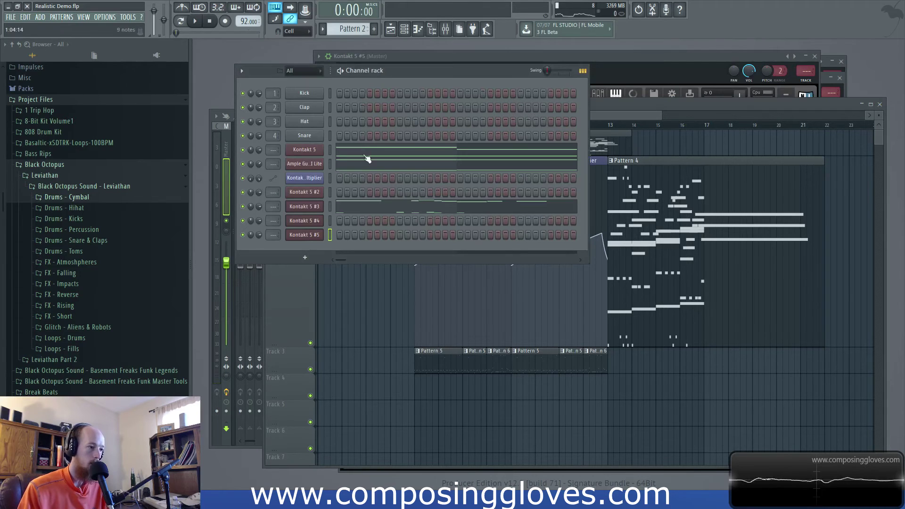
key(space)
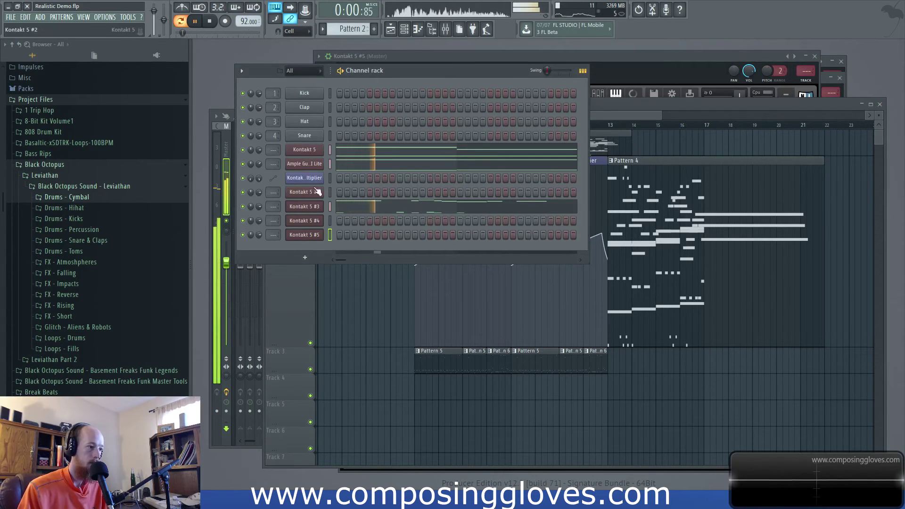
key(space)
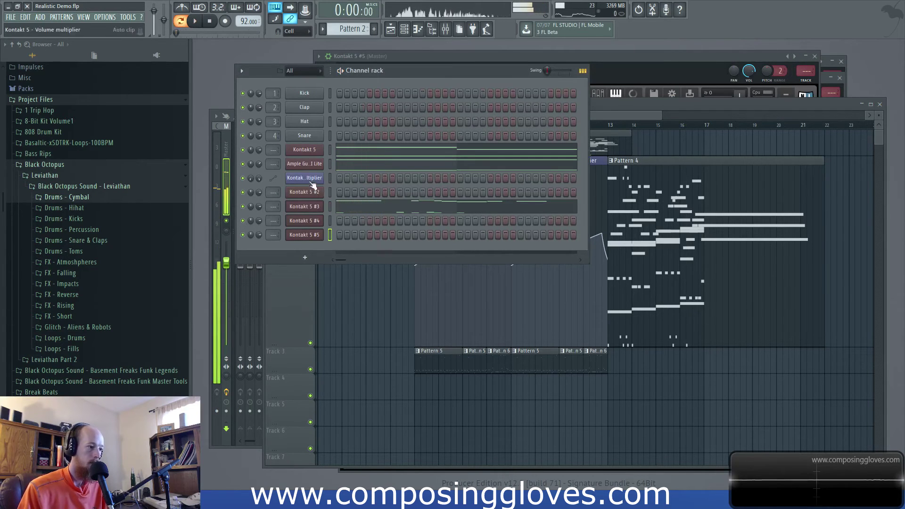
right_click(354, 211)
click(431, 207)
key(space)
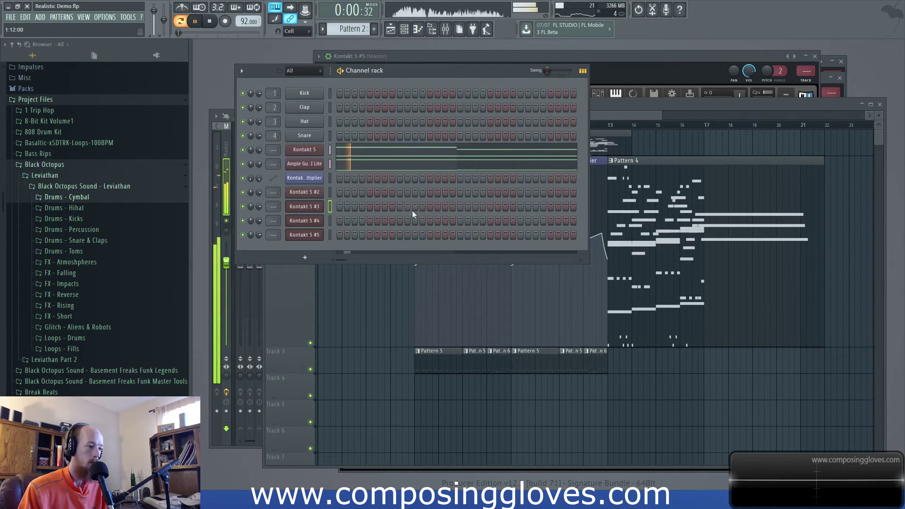
right_click(305, 151)
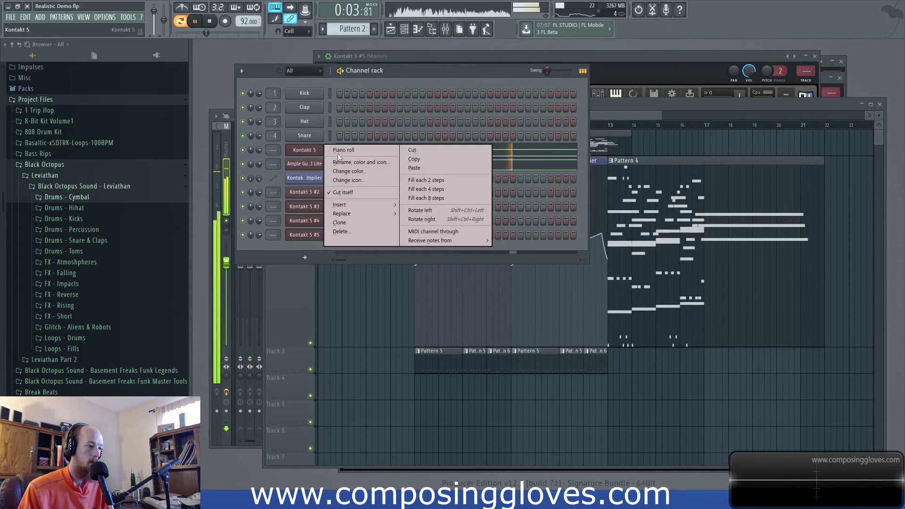
click(466, 148)
Step: Play the arrangement from the start through the transition into Pattern 1 at bar 5
click(629, 115)
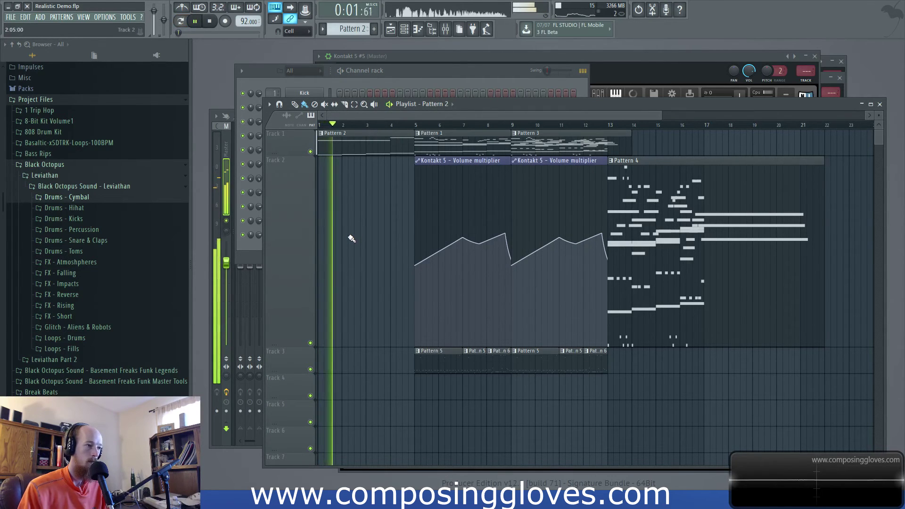
scroll(351, 237, down, 2)
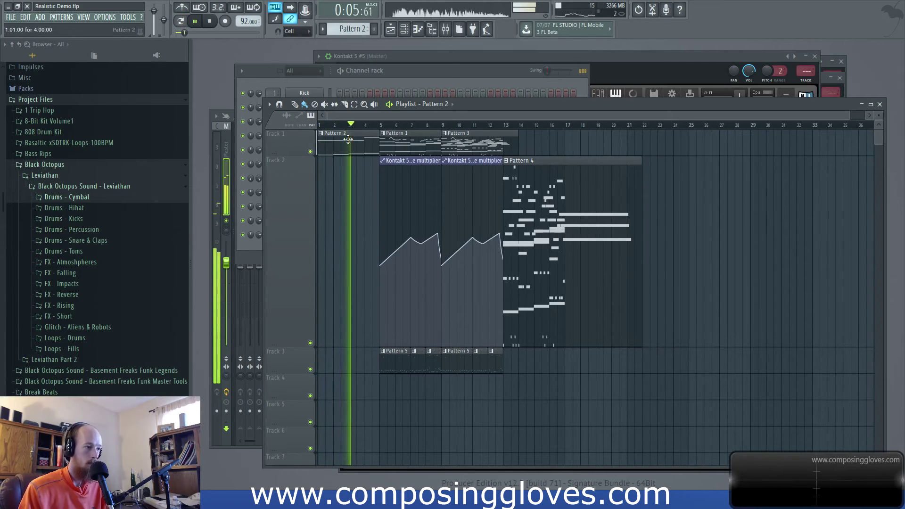
scroll(376, 175, up, 3)
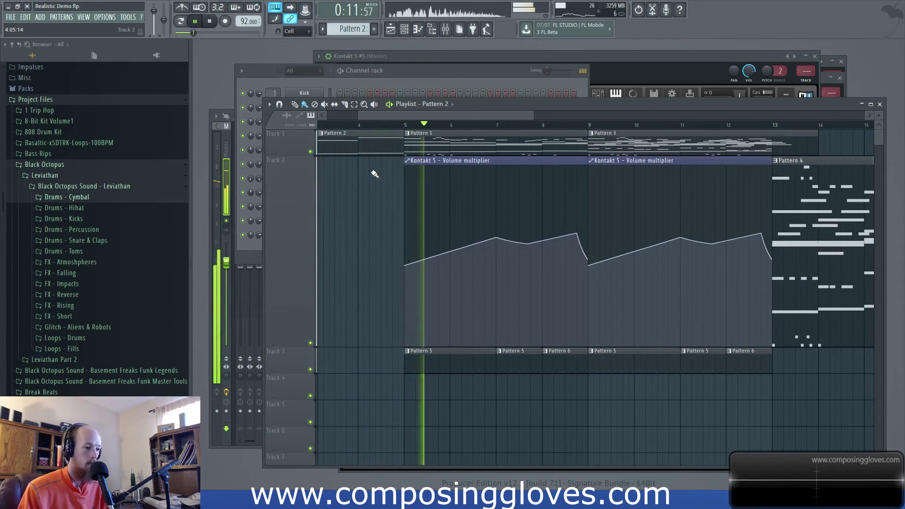
key(space)
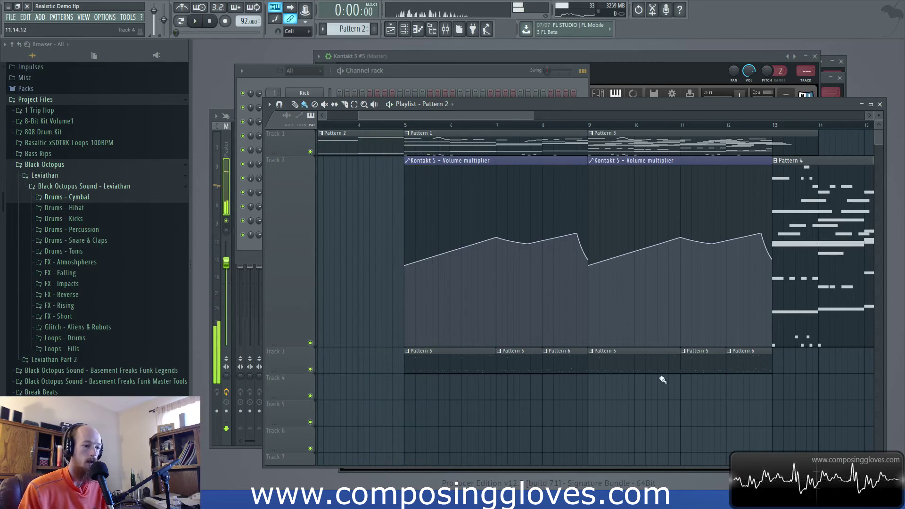
Step: Create a new empty Pattern 7 and rename the Kontakt 5 #2 channel to Drums
click(404, 30)
click(375, 30)
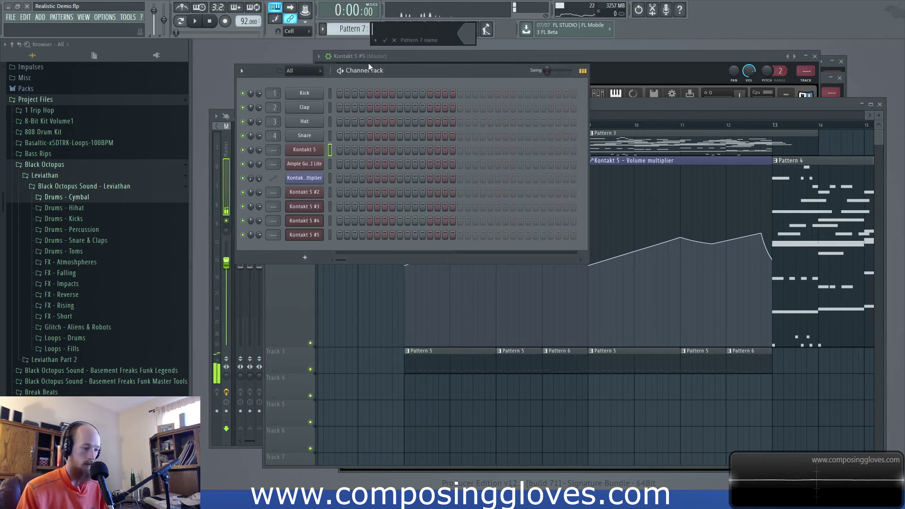
click(309, 236)
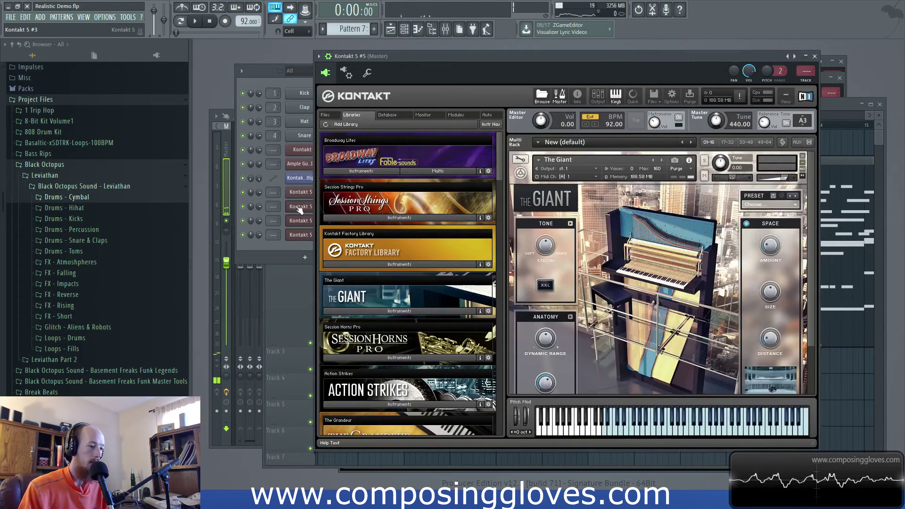
click(298, 194)
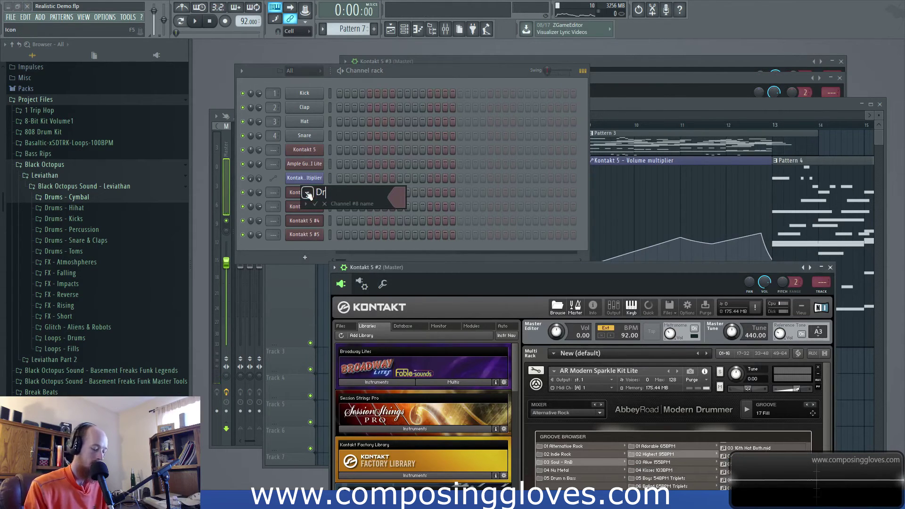
key(Return)
Step: Audition the 18 Fill groove in the Abbey Road Modern Drummer and add its MIDI to the Drums channel in Pattern 7
drag(575, 272, 508, 83)
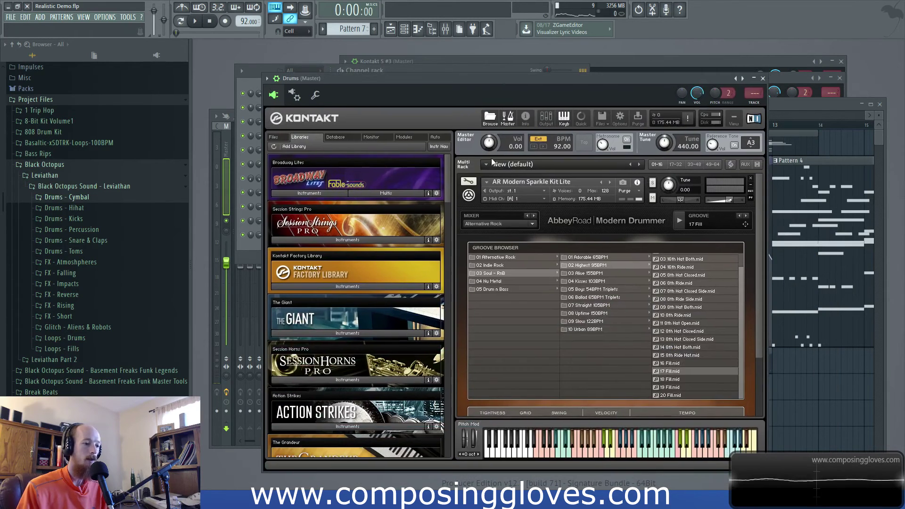
click(681, 380)
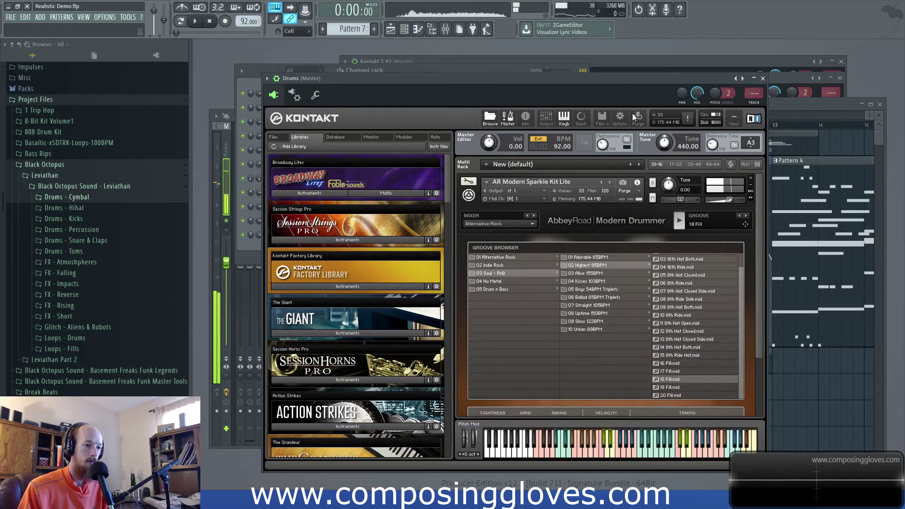
drag(631, 75, 678, 71)
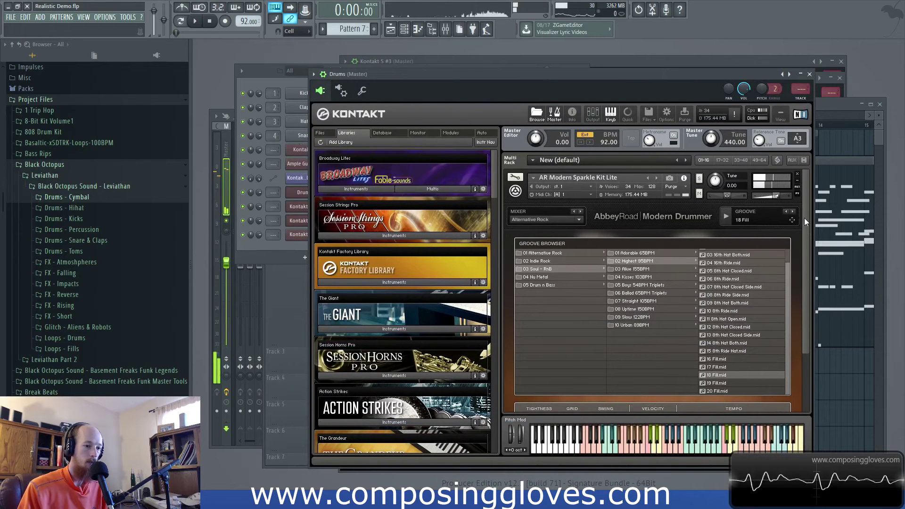
click(304, 197)
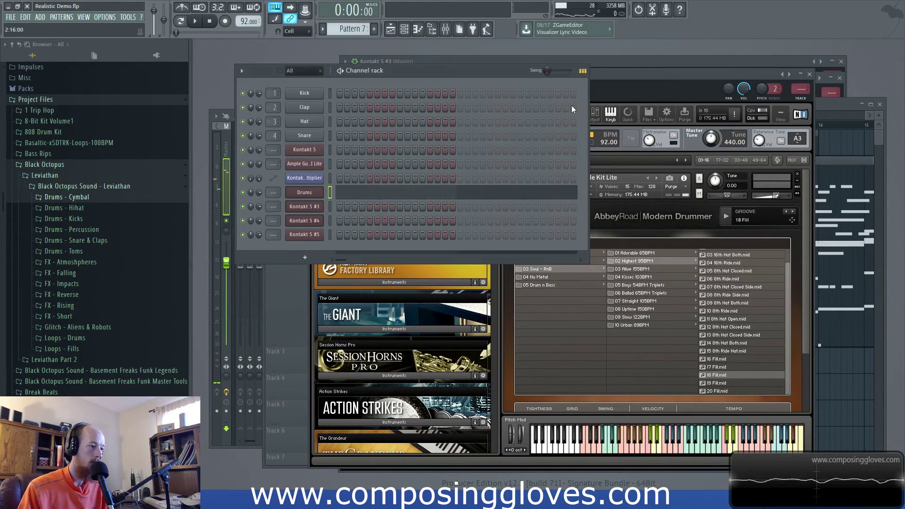
Step: Place a Pattern 7 clip at bar 4 on Track 2 of the playlist
click(621, 61)
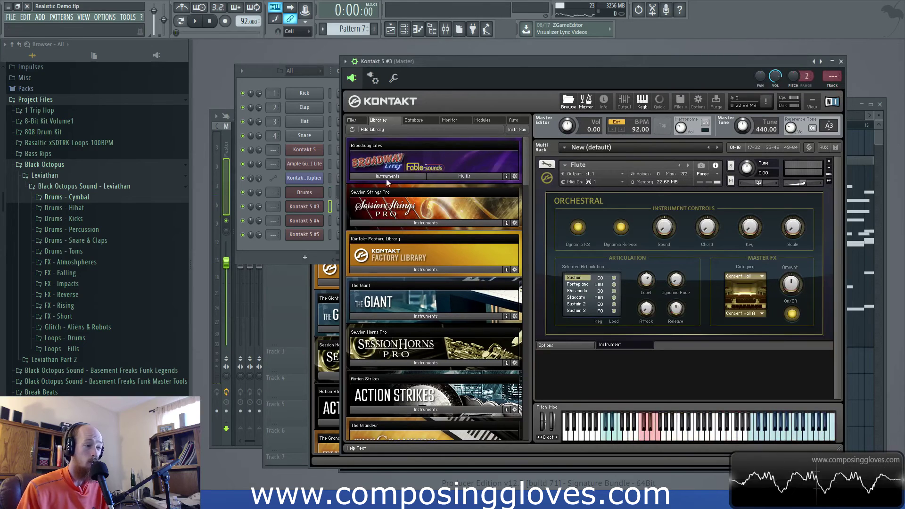
key(F5)
click(368, 207)
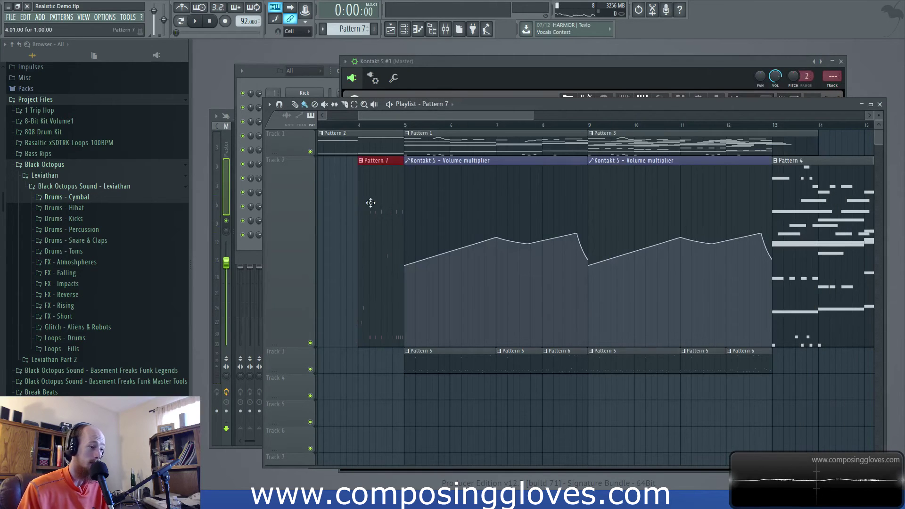
Step: Play the arrangement from the start past the drum fill into bar 6, and shrink the tall Track 2 to normal height
scroll(346, 129, left, 3)
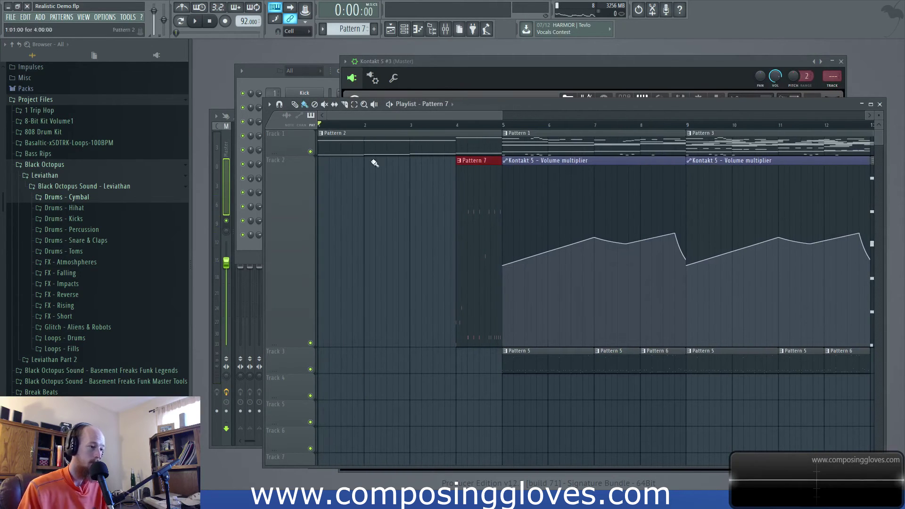
key(space)
scroll(447, 172, down, 3)
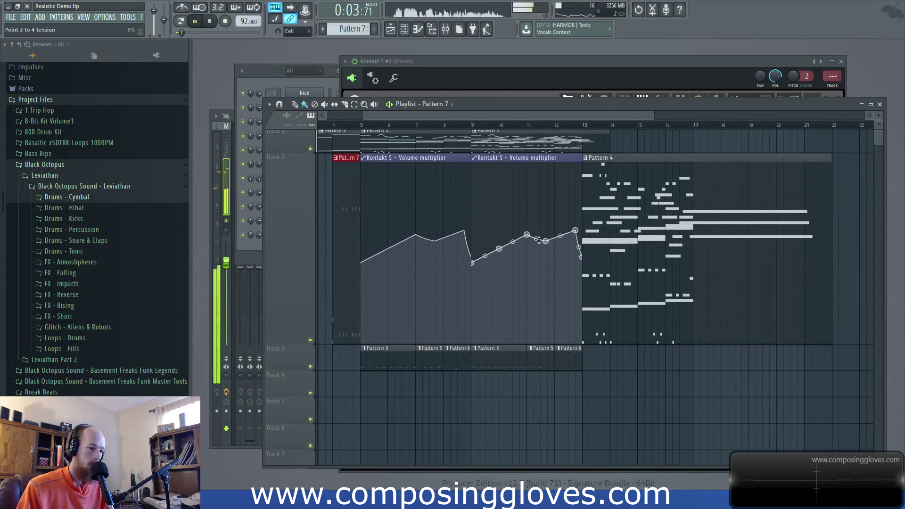
scroll(517, 263, up, 3)
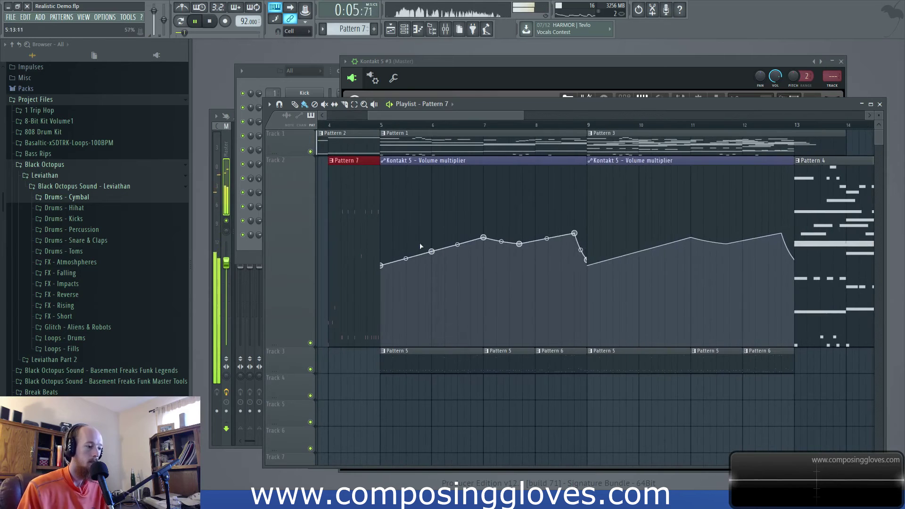
drag(275, 345, 299, 174)
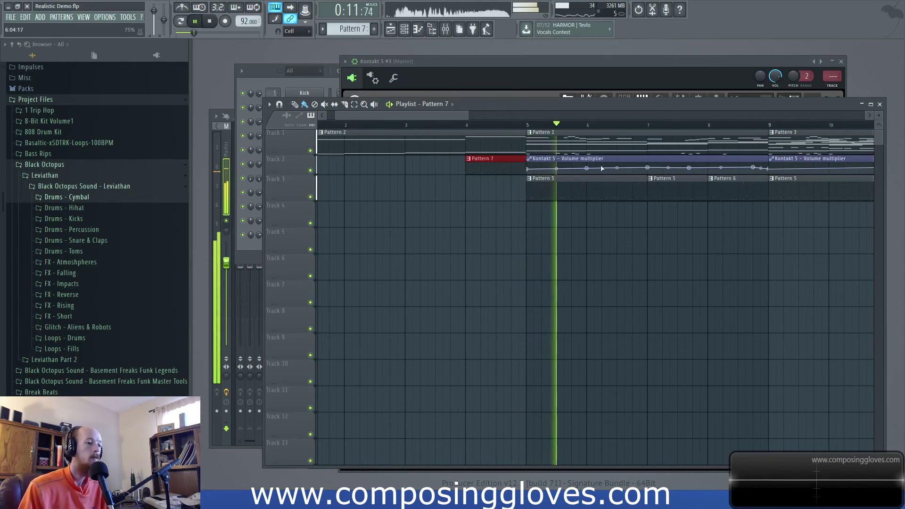
scroll(542, 204, down, 5)
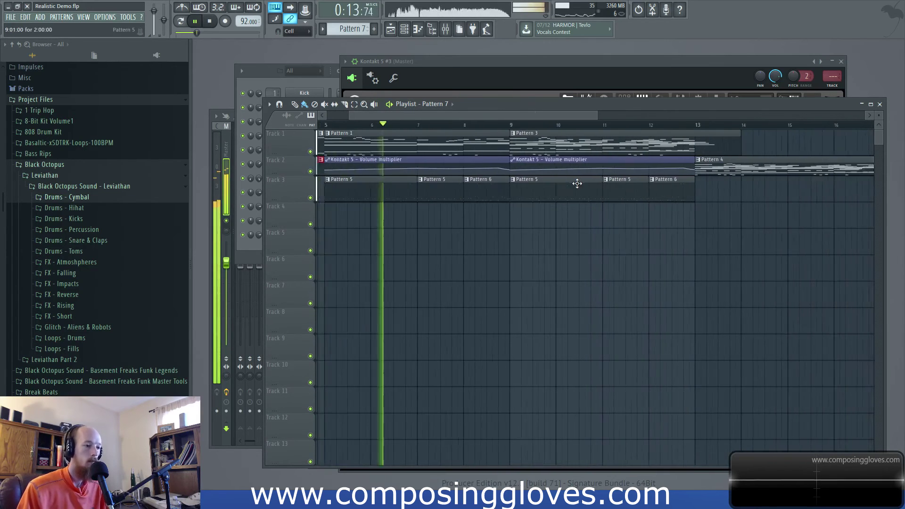
key(space)
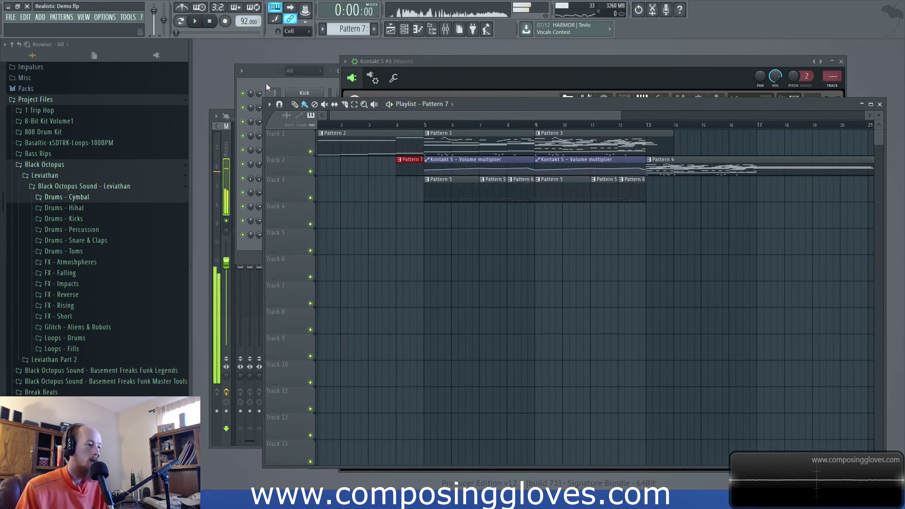
Step: Bring up the Session Strings Pro instrument in Kontakt 5, and pan the Kontakt 5 #3 flute to the right
click(265, 81)
click(304, 150)
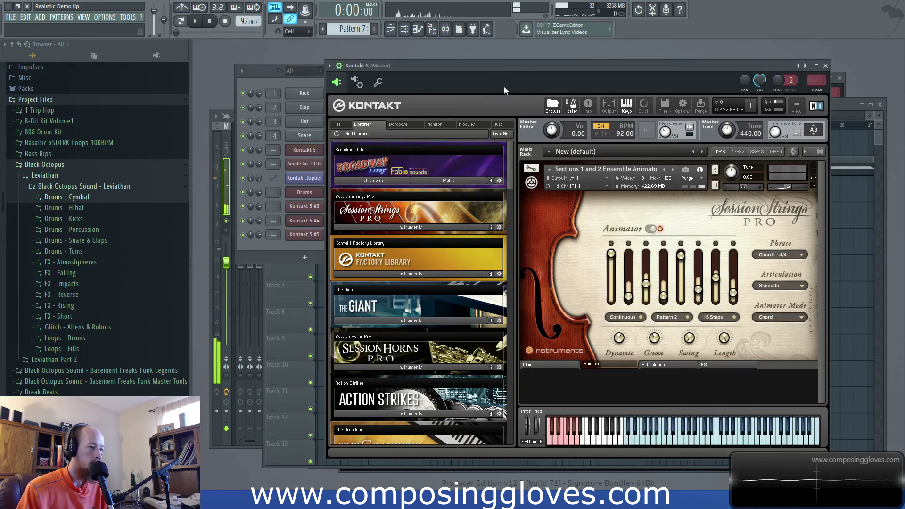
drag(514, 70, 623, 72)
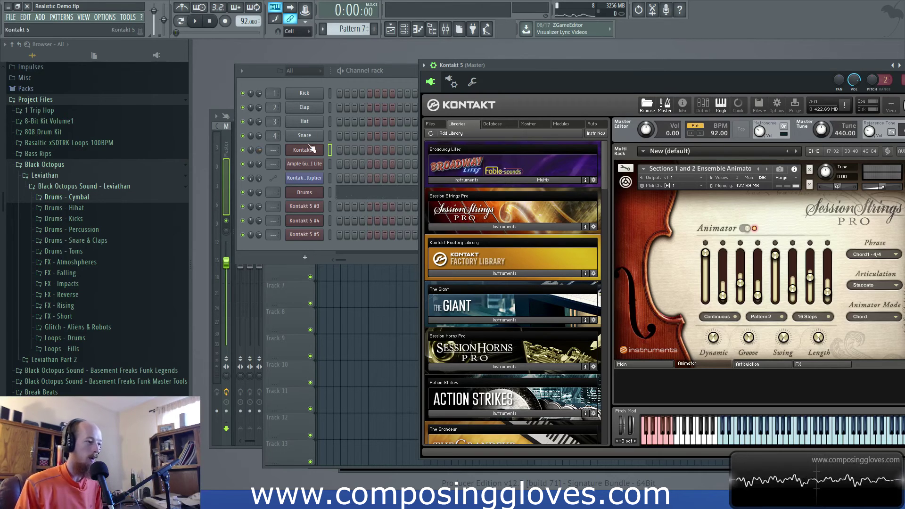
click(313, 210)
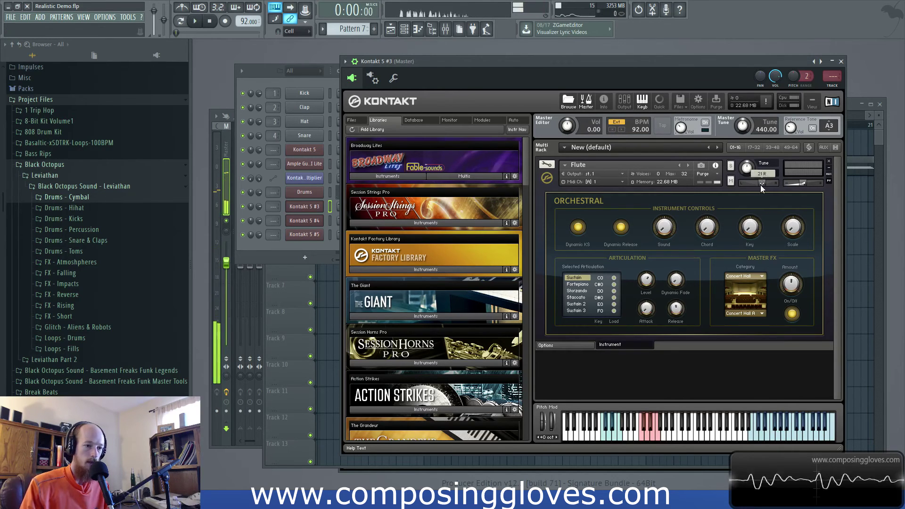
Step: Play the arrangement from bar 5 and adjust the flute's pan to slightly right of center
click(878, 140)
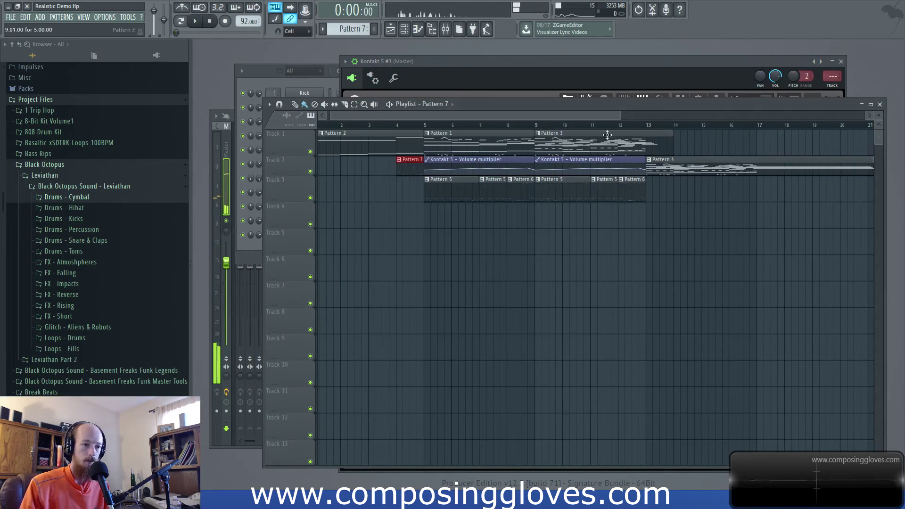
click(423, 125)
key(space)
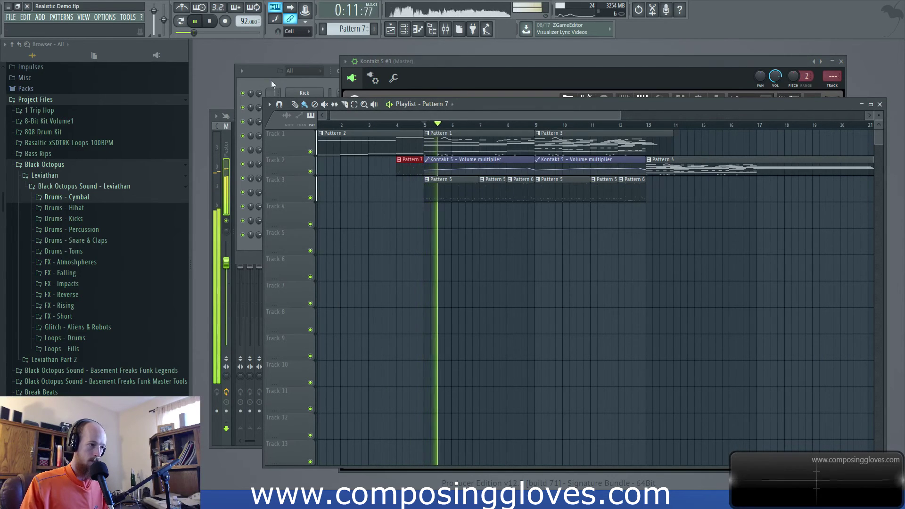
click(492, 67)
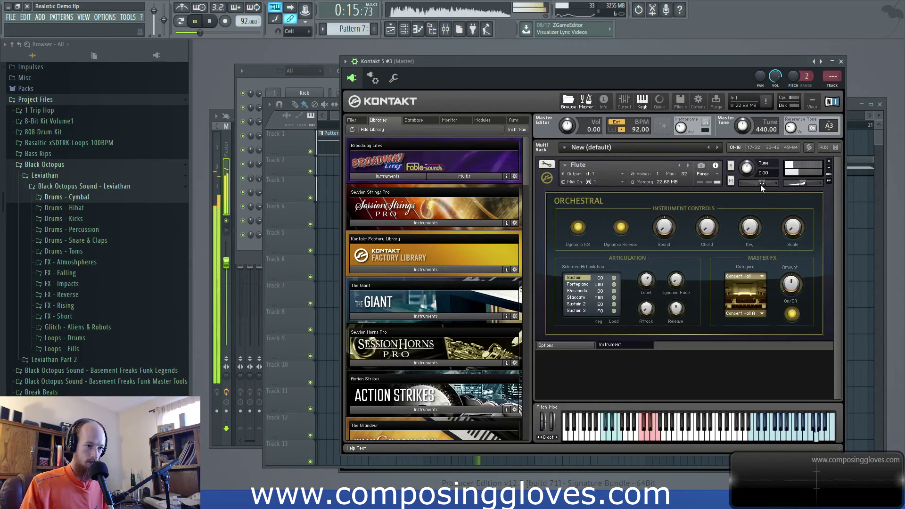
drag(760, 184, 760, 184)
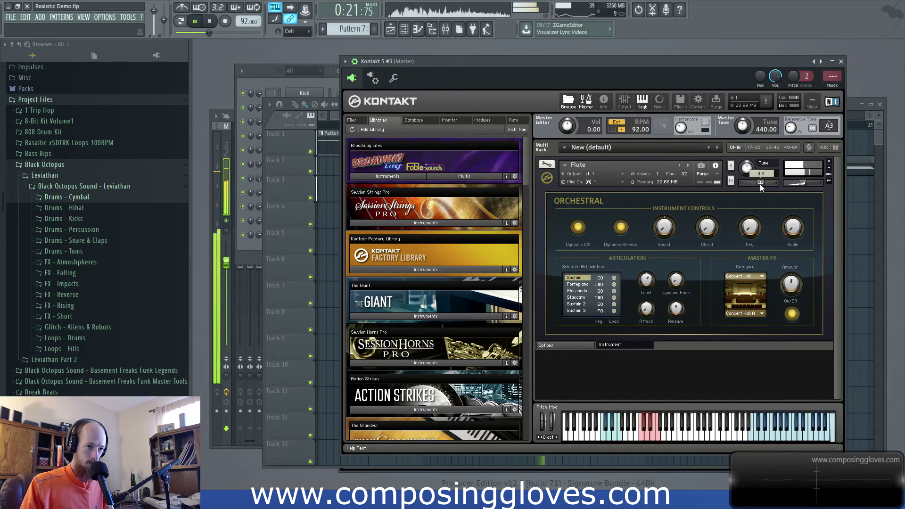
key(space)
Step: Bring the playlist forward and play the ending of the arrangement from the middle of bar 16 and again from bar 15
click(879, 144)
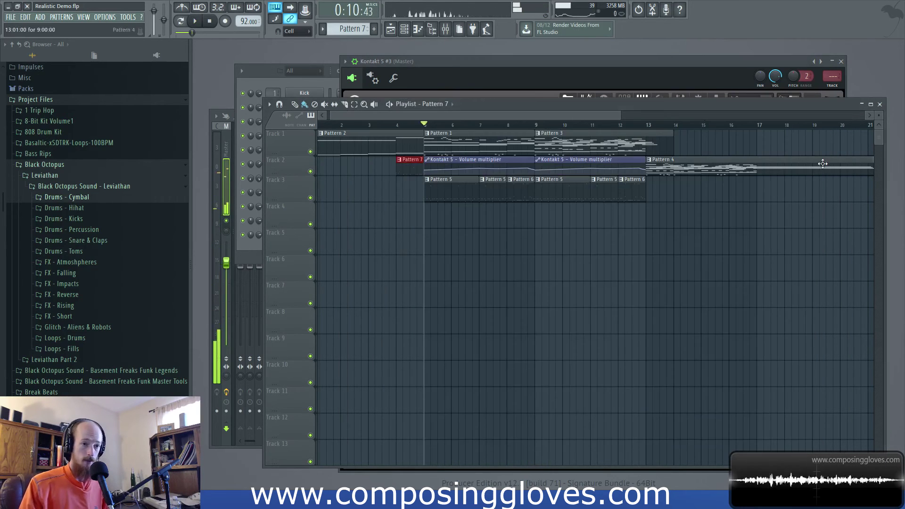
click(646, 120)
scroll(724, 186, up, 3)
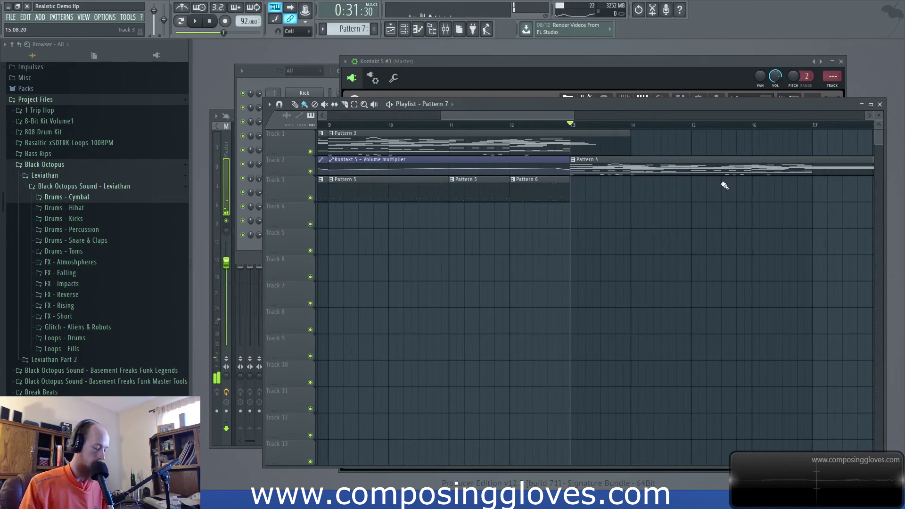
scroll(566, 173, right, 3)
click(588, 126)
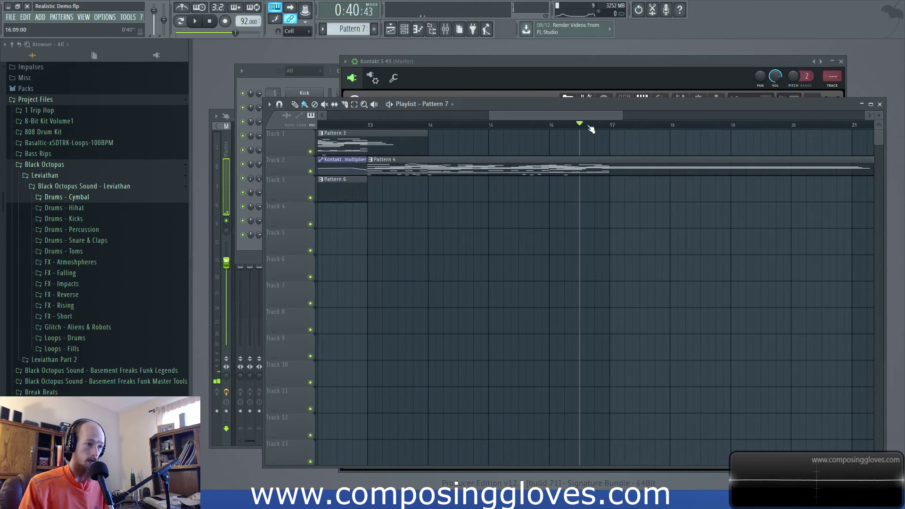
key(space)
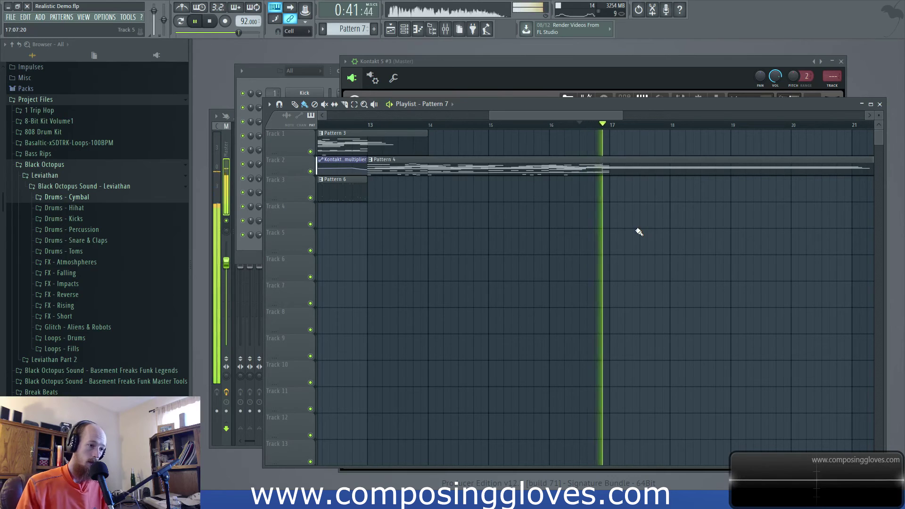
key(space)
click(489, 126)
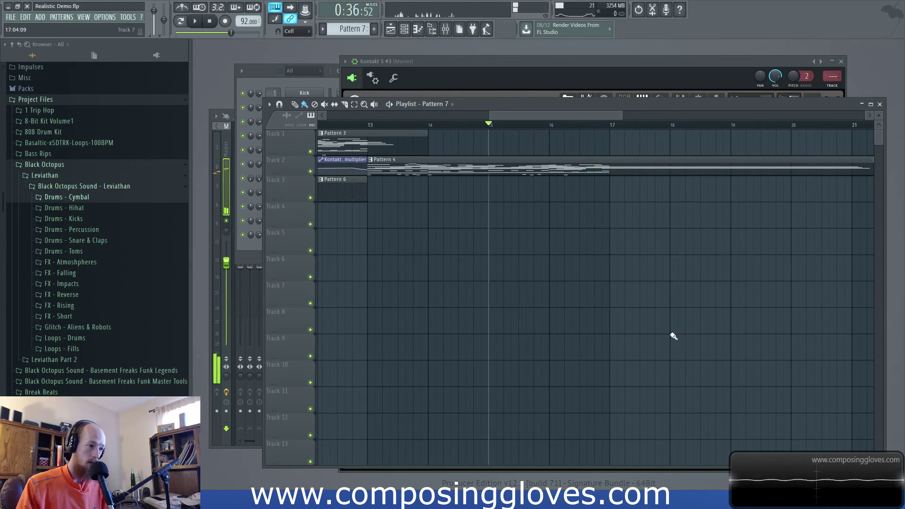
key(space)
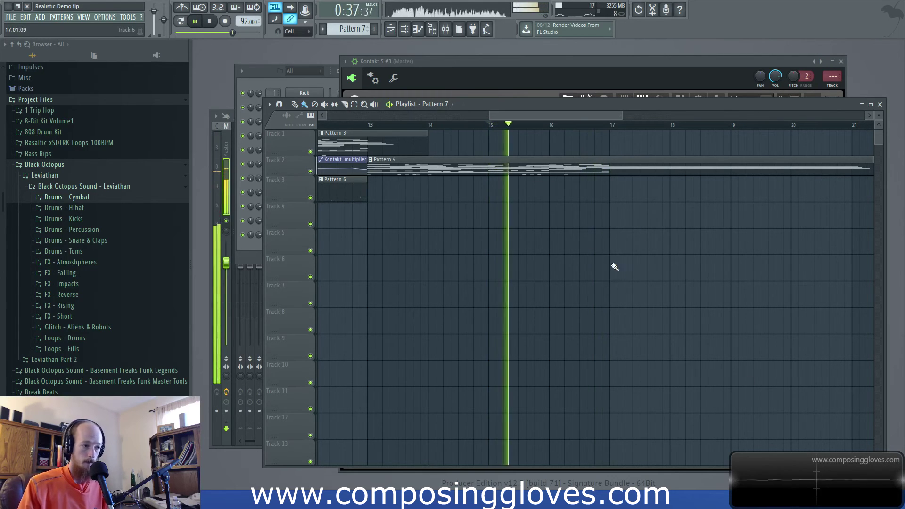
scroll(594, 267, down, 2)
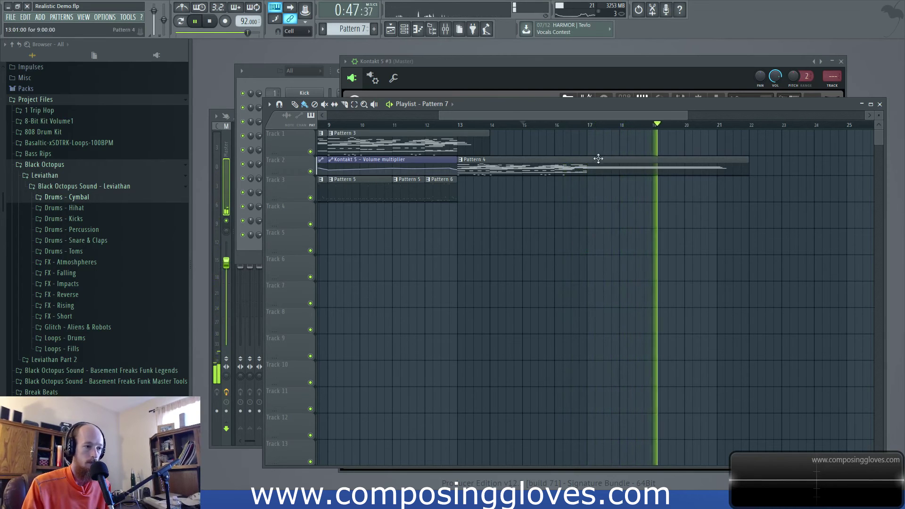
key(space)
Step: Select about bars 15 to 25 on the playlist timeline and rename the Kontakt 5 #5 channel, which holds The Giant, as Piano
drag(527, 125, 818, 171)
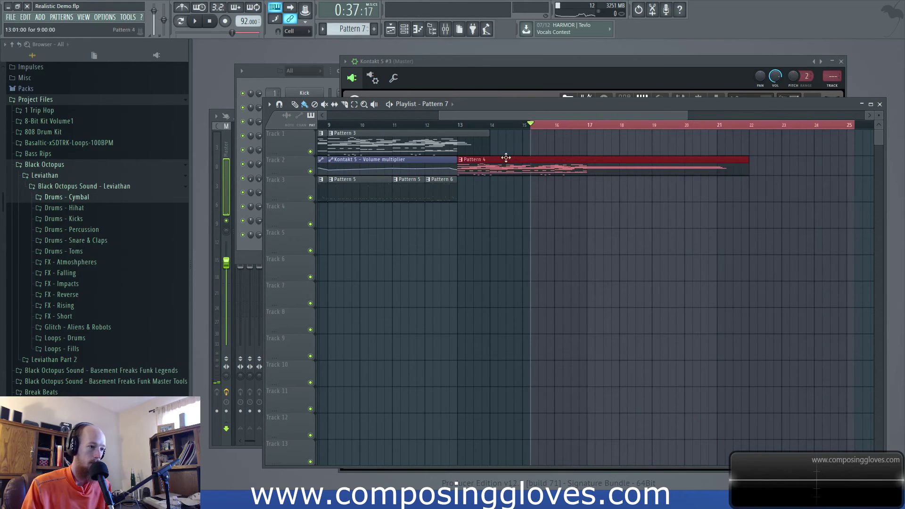
click(329, 94)
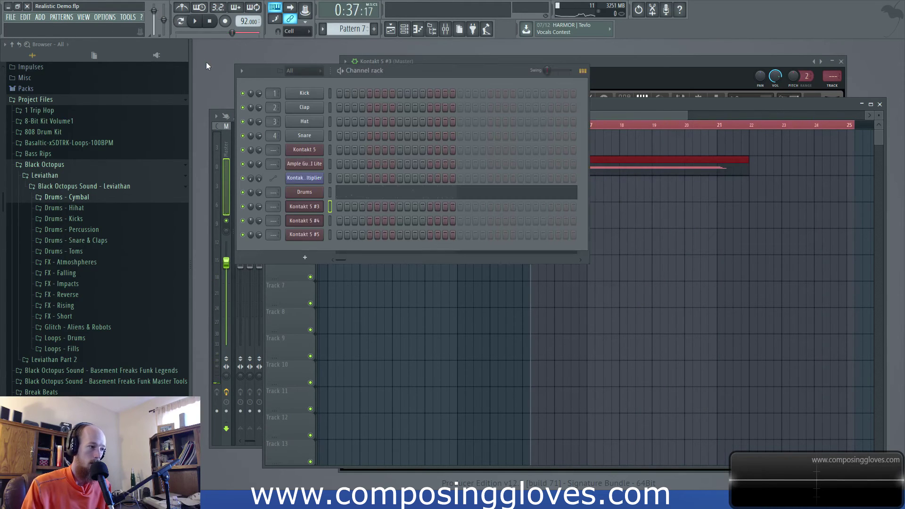
click(306, 220)
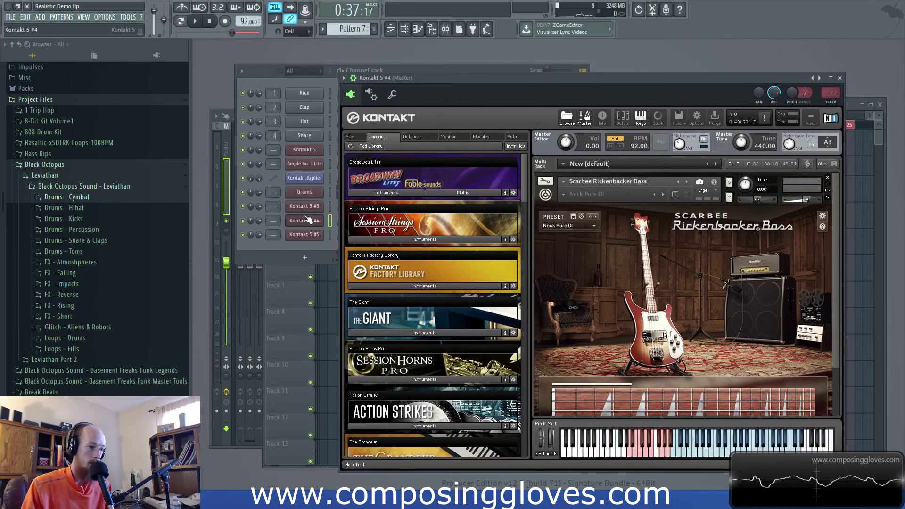
click(308, 234)
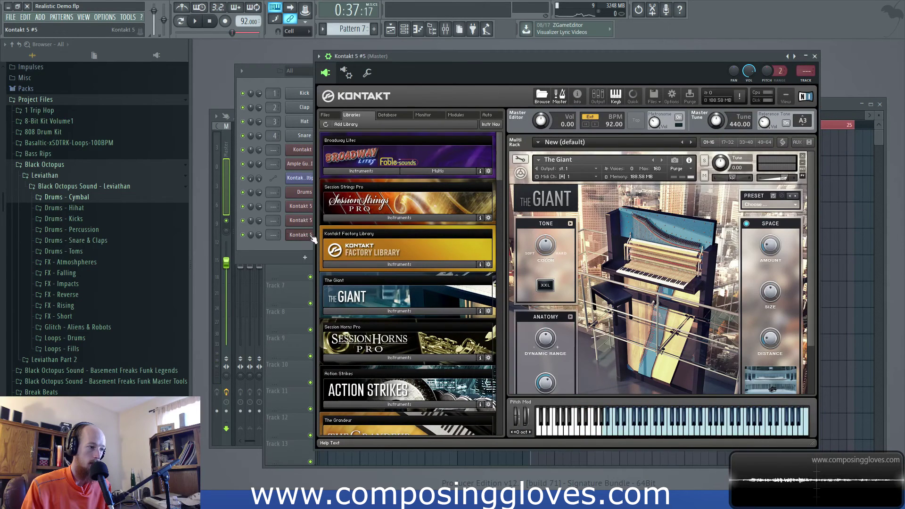
key(F2)
text(Piano)
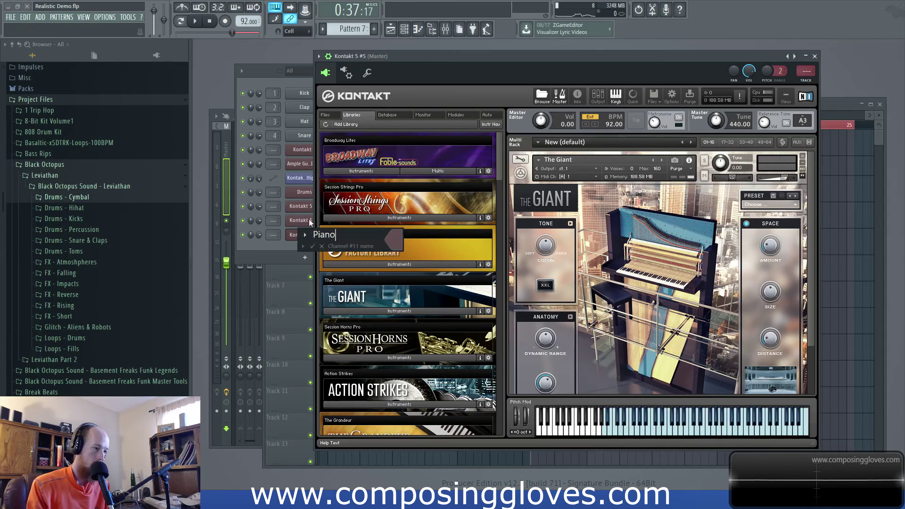
key(Return)
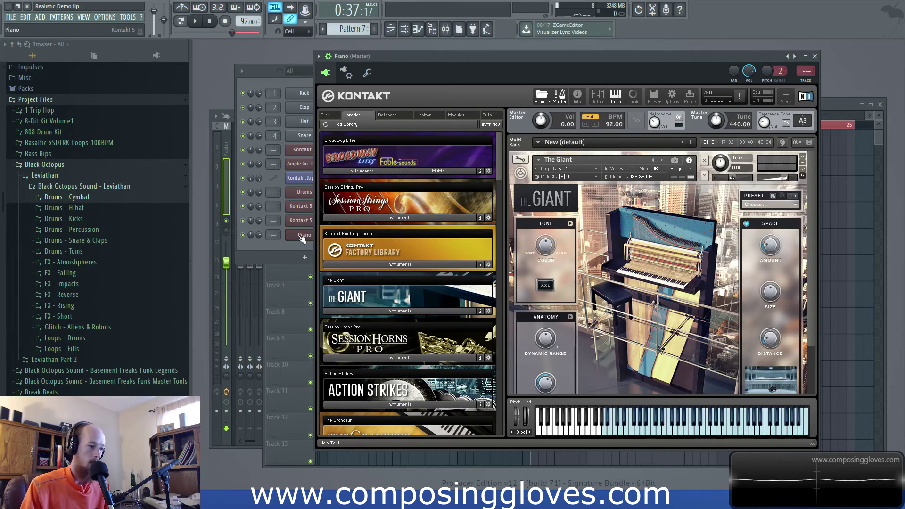
Step: Create an automation clip for the Piano channel's volume level adjustment over the selected bars
right_click(253, 237)
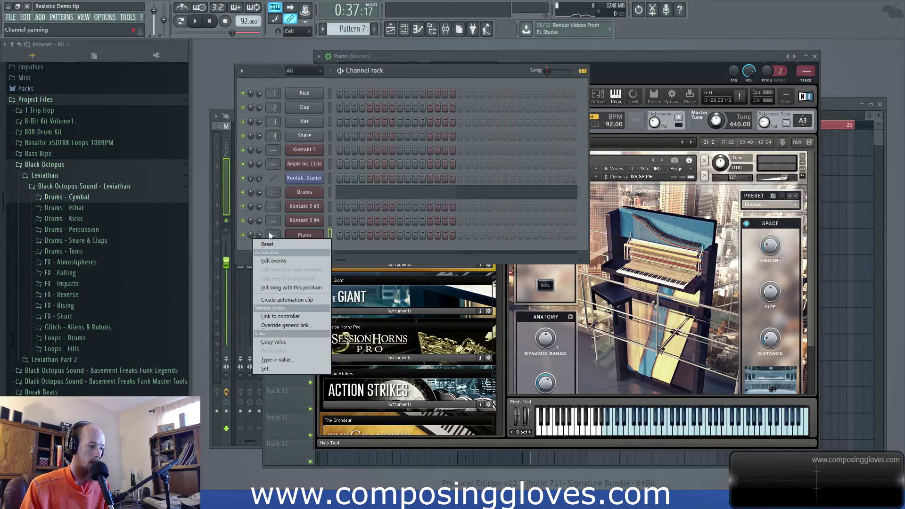
click(304, 235)
click(304, 234)
click(367, 72)
right_click(350, 108)
click(398, 171)
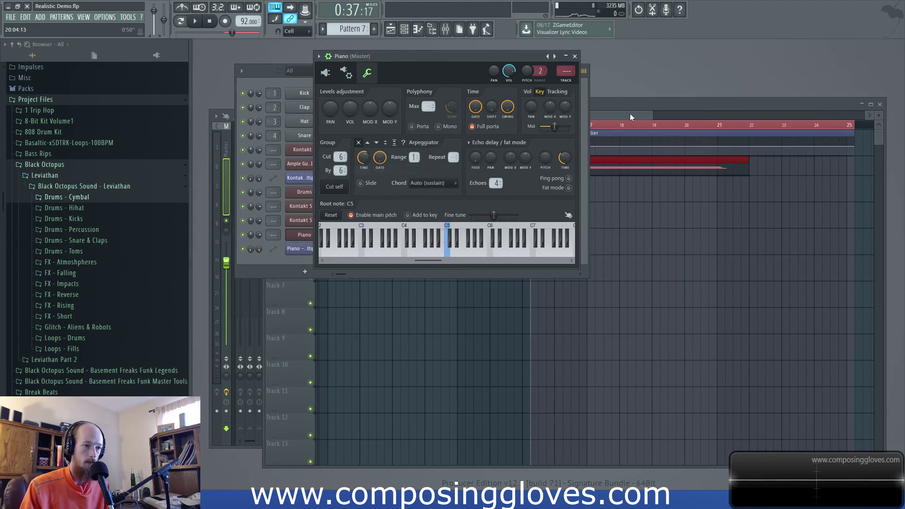
Step: Shape the Piano volume automation to hold level until about bar 17, fade to zero after bar 18, and stay at zero to its end
drag(736, 161, 669, 187)
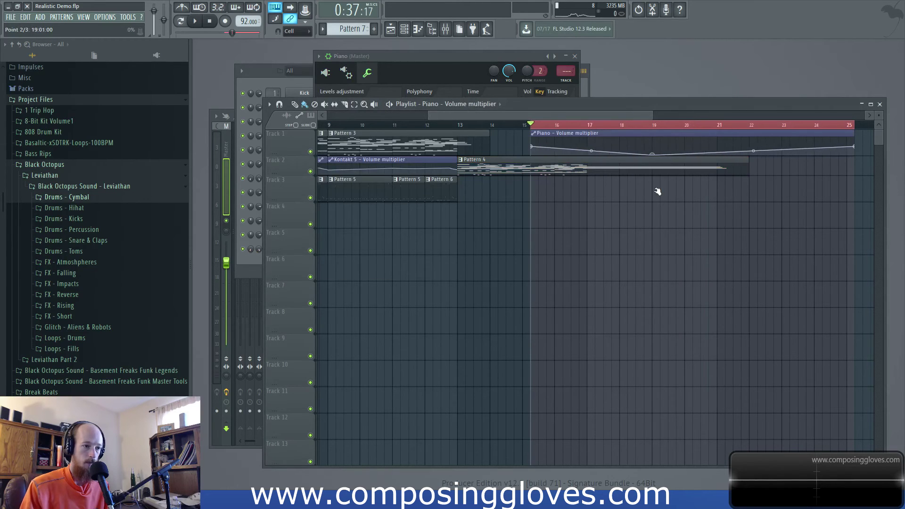
drag(756, 154, 827, 206)
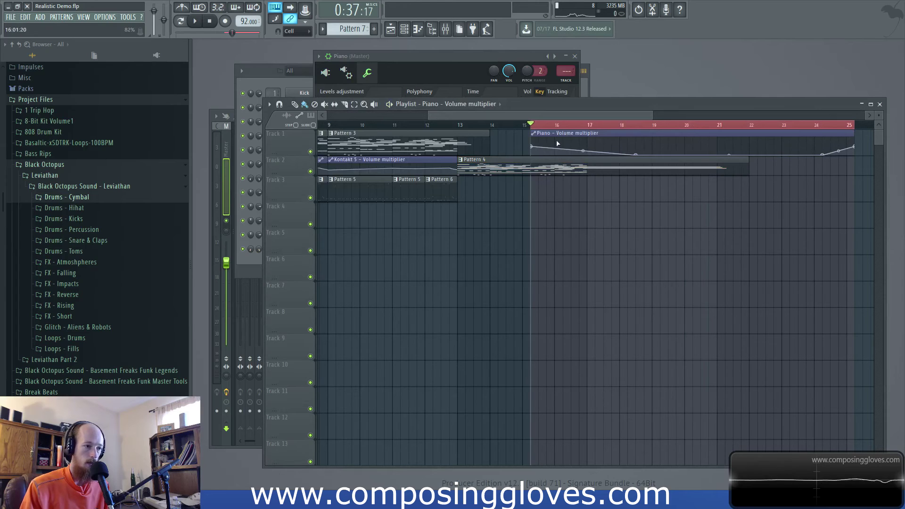
key(space)
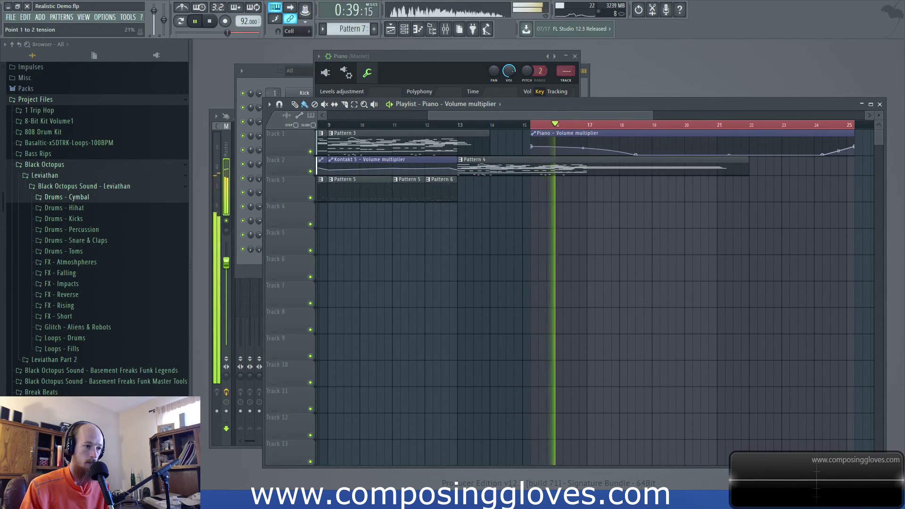
drag(610, 151, 589, 152)
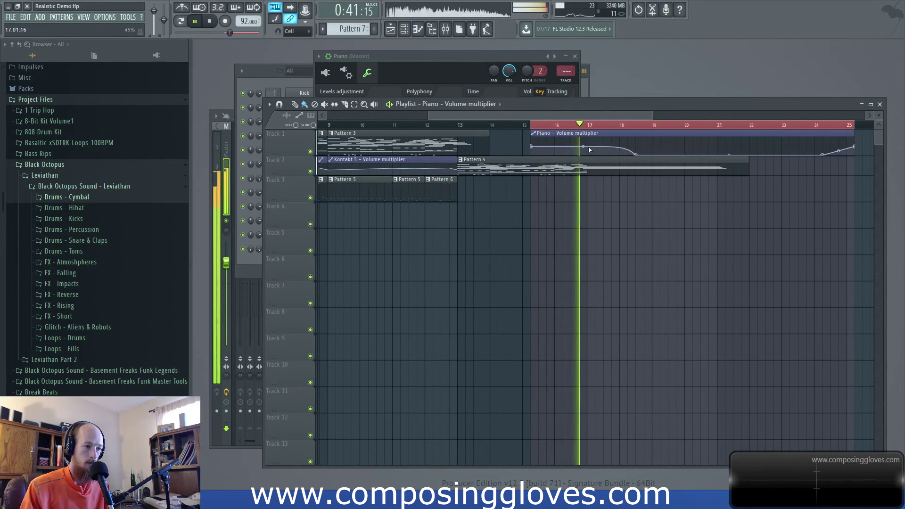
drag(612, 146, 611, 149)
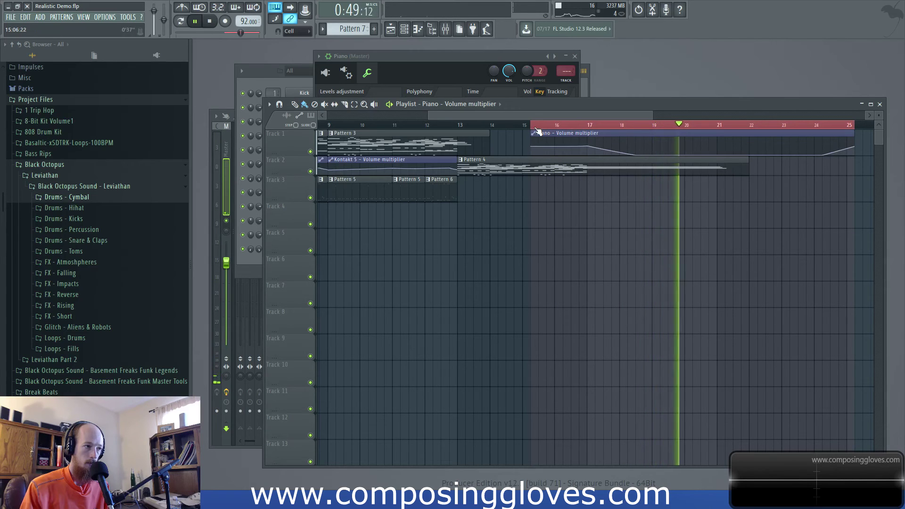
key(space)
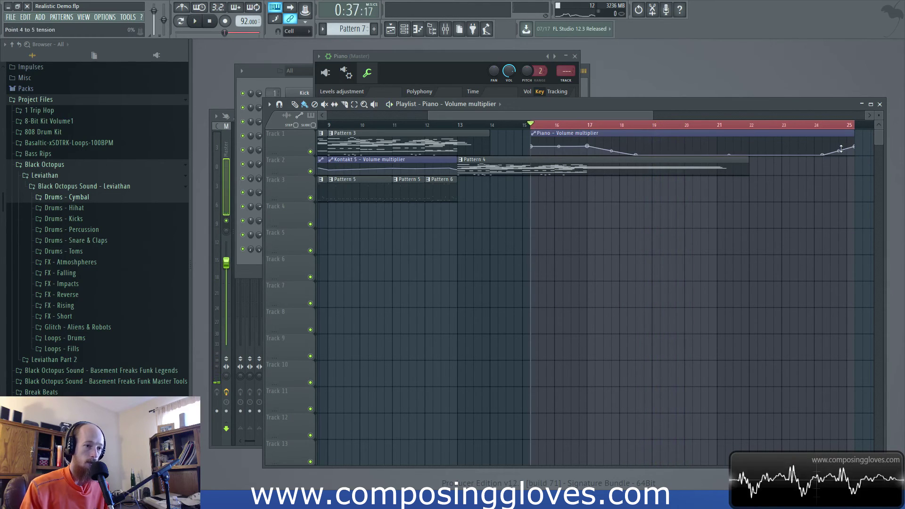
drag(854, 147, 863, 154)
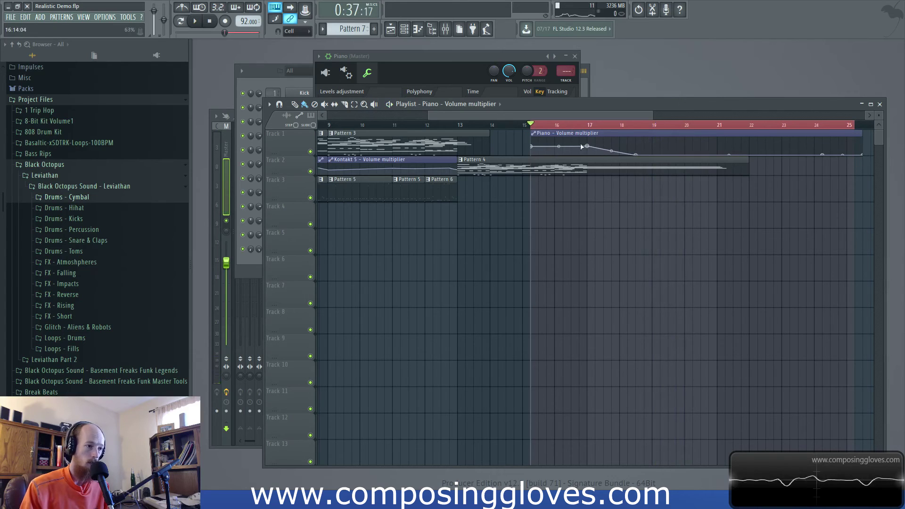
Step: Stretch the Piano volume fade to reach zero just before bar 20, and play it back from the middle of bar 16
key(space)
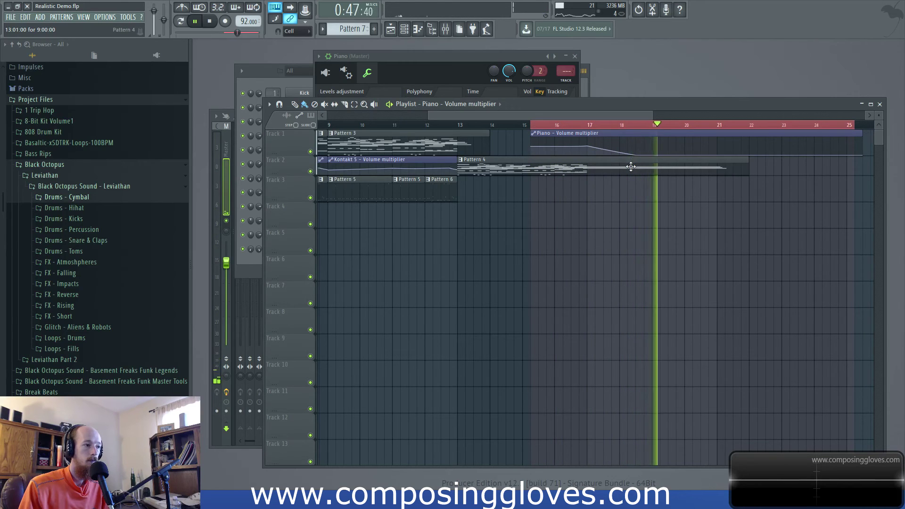
click(623, 126)
key(space)
click(571, 125)
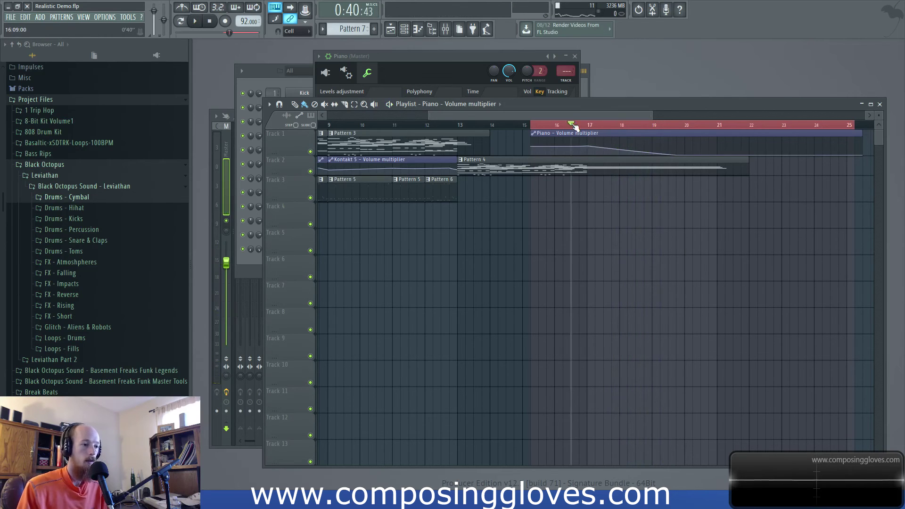
scroll(652, 162, up, 2)
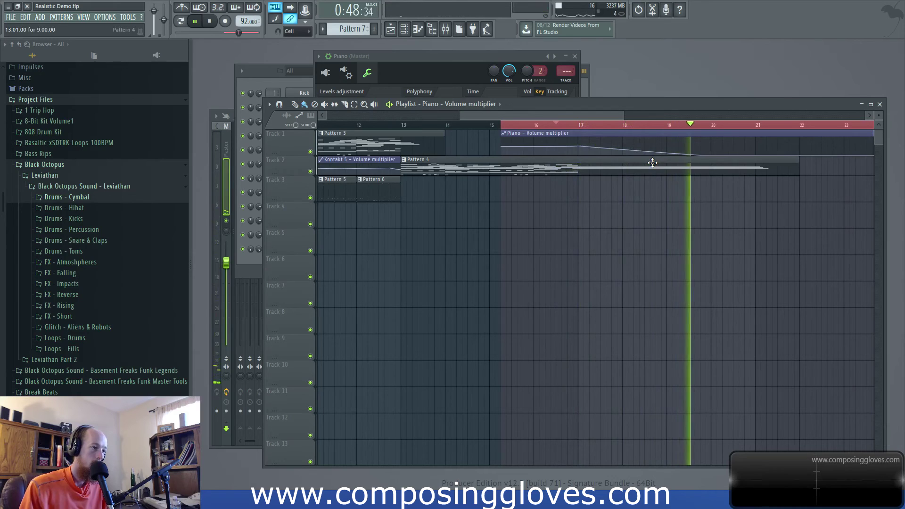
key(space)
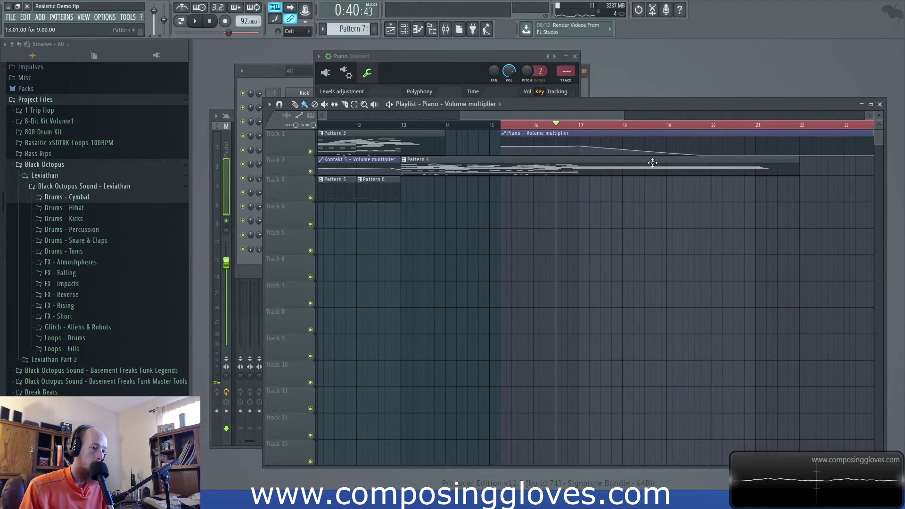
Step: Clear the time selection and play the whole arrangement from the start through the piano fade-out
scroll(652, 163, down, 5)
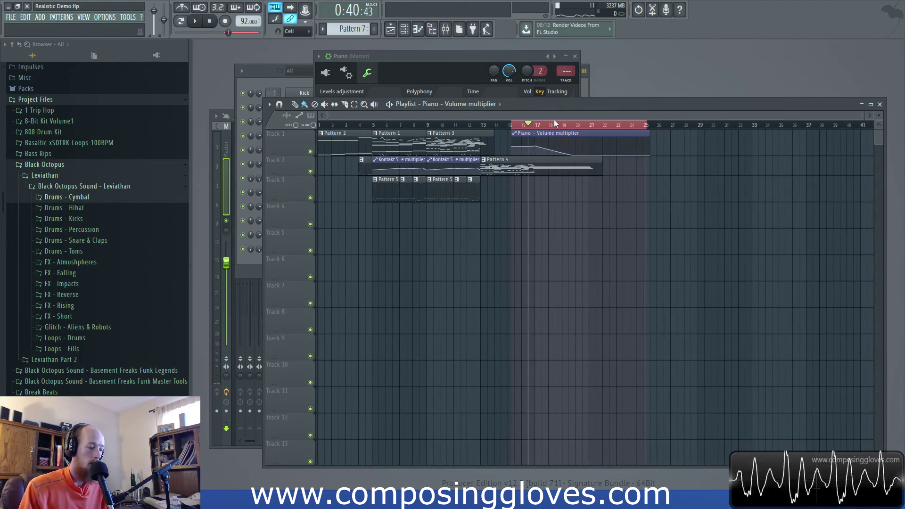
scroll(416, 185, up, 3)
key(Home)
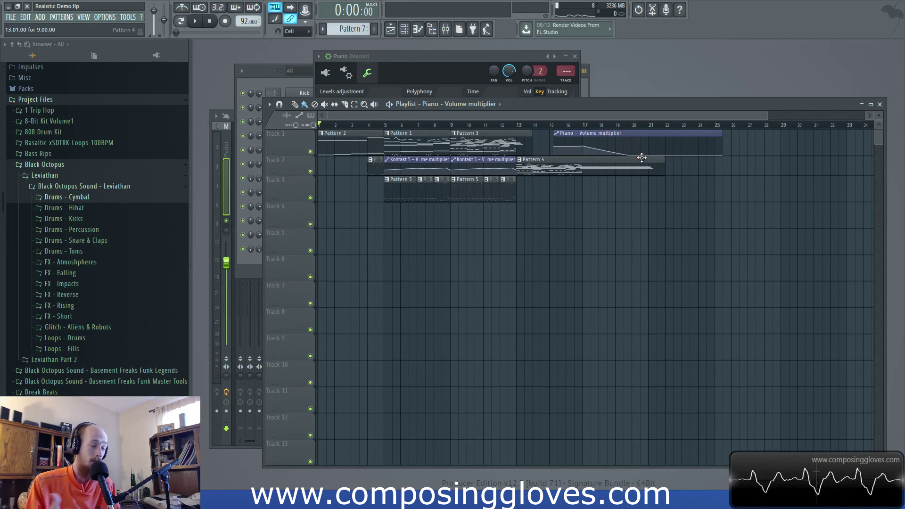
click(467, 104)
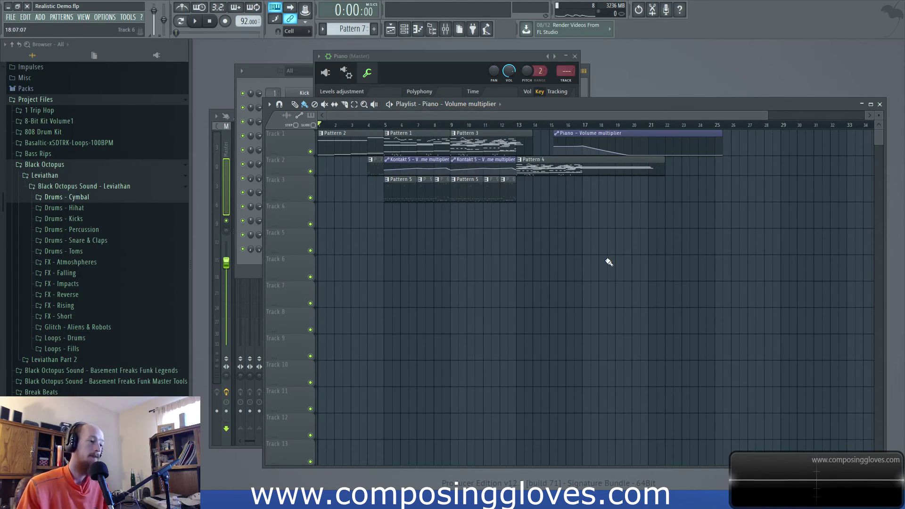
key(space)
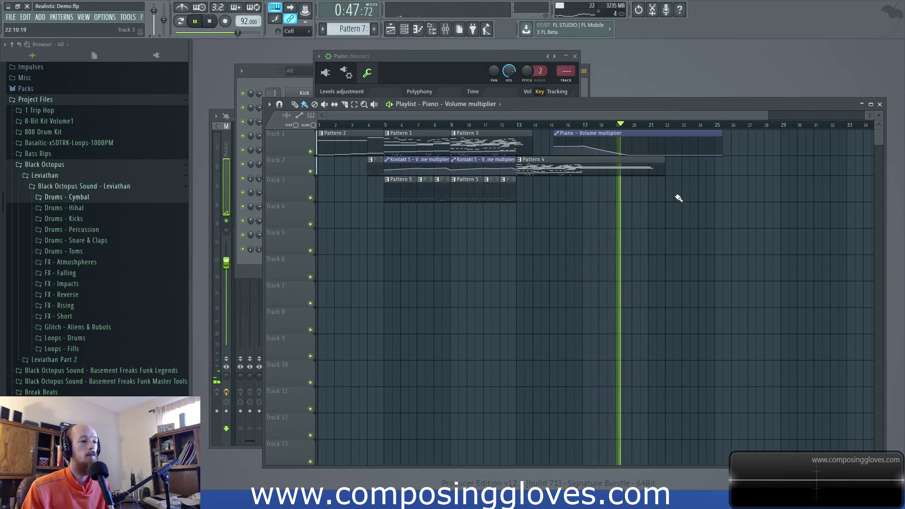
key(space)
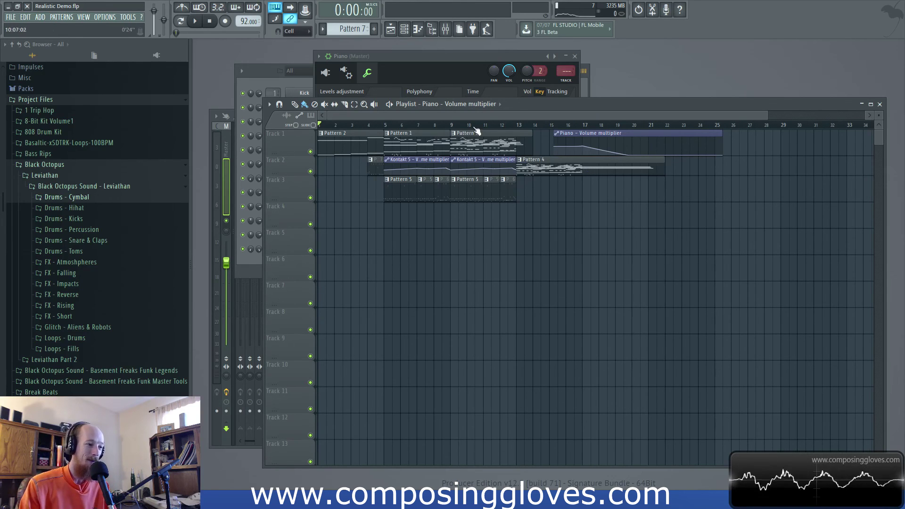
scroll(488, 162, up, 3)
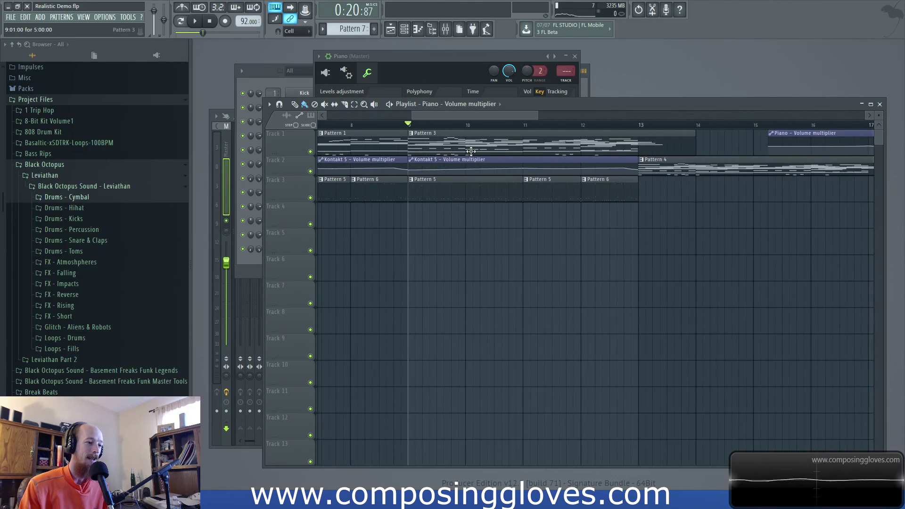
drag(415, 126, 442, 134)
right_click(533, 136)
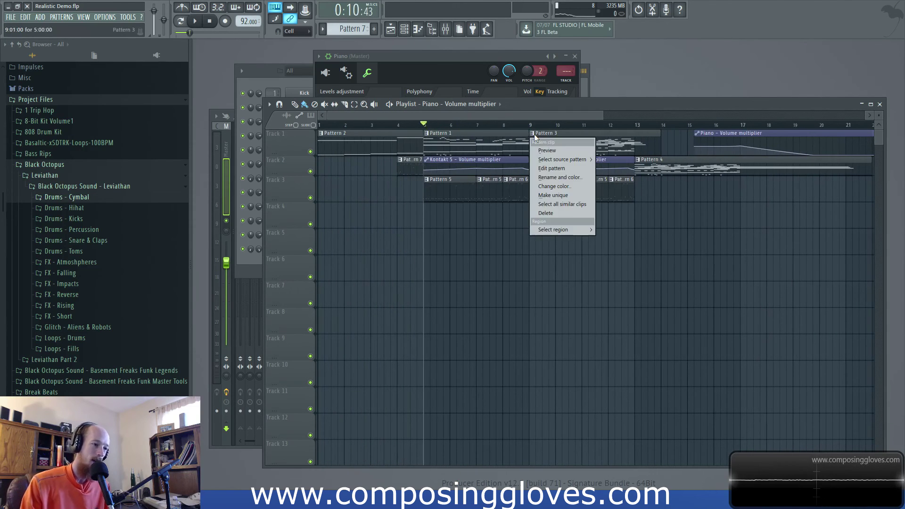
click(586, 195)
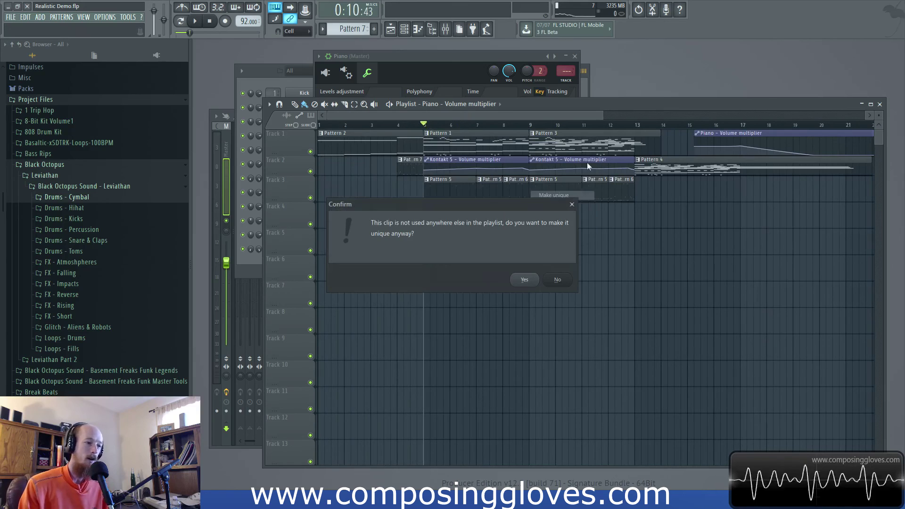
click(557, 280)
Step: Find the Kontakt 5 channel that holds the flute instrument and rename the channel as Flute
key(F6)
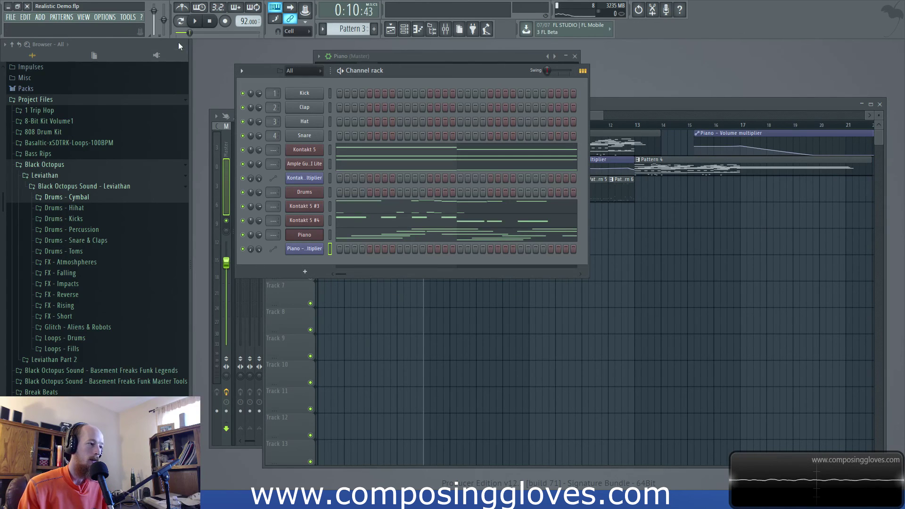
click(192, 21)
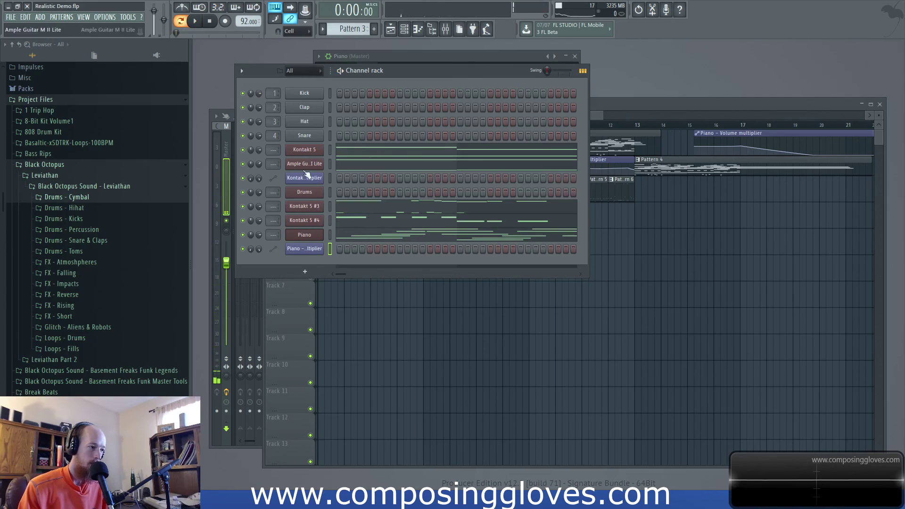
click(315, 221)
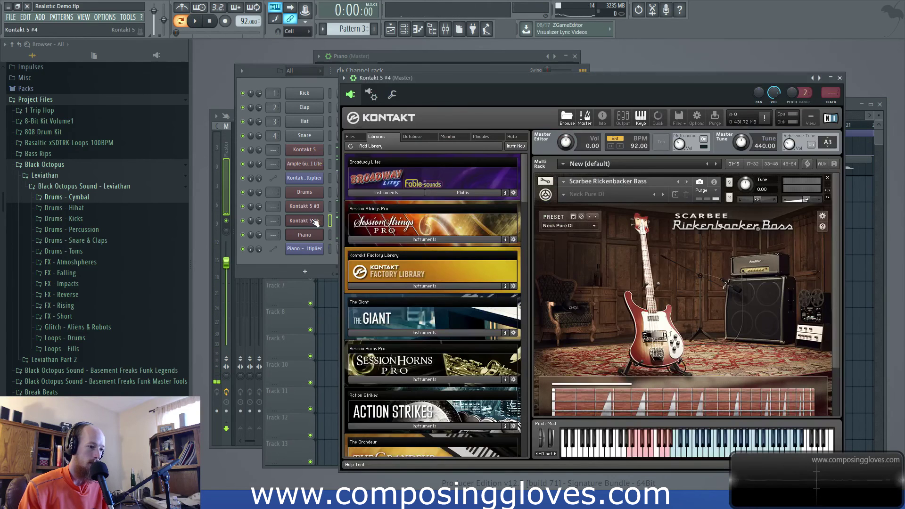
click(316, 207)
key(F2)
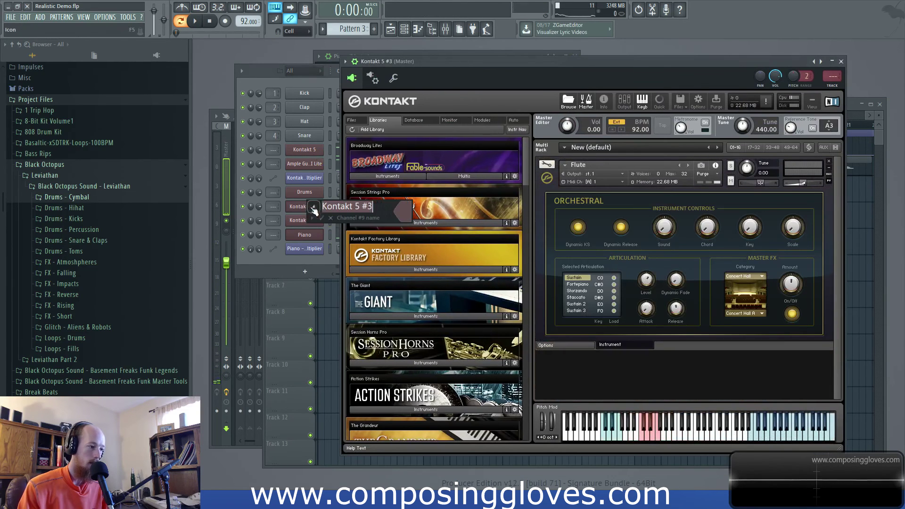
text(Flute)
key(Return)
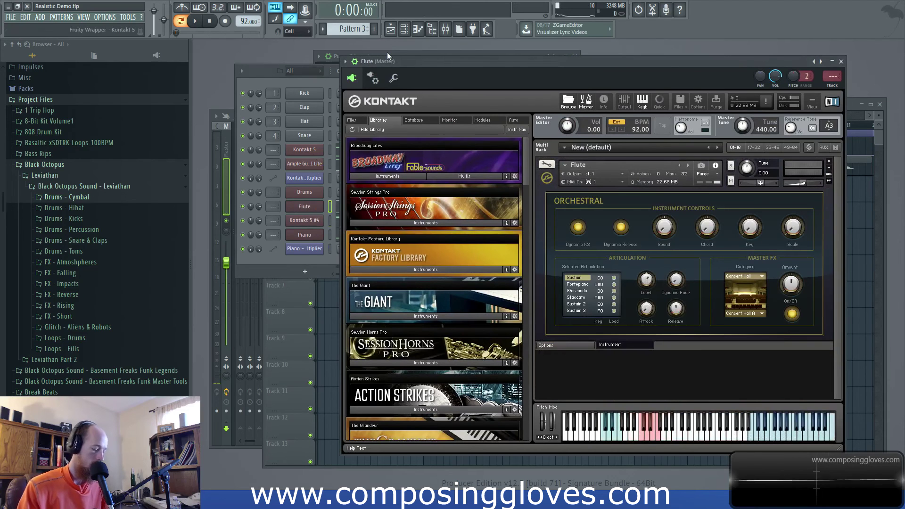
Step: Open the Flute's notes in Pattern 3 and lower the opening C7 note to G6 and the E7 note in bar 1 to A6
click(305, 272)
key(F9)
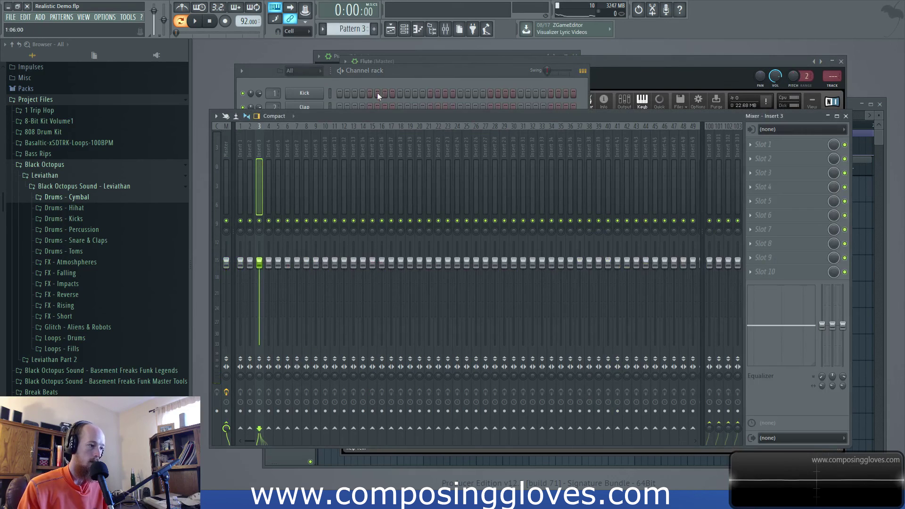
click(410, 76)
click(331, 200)
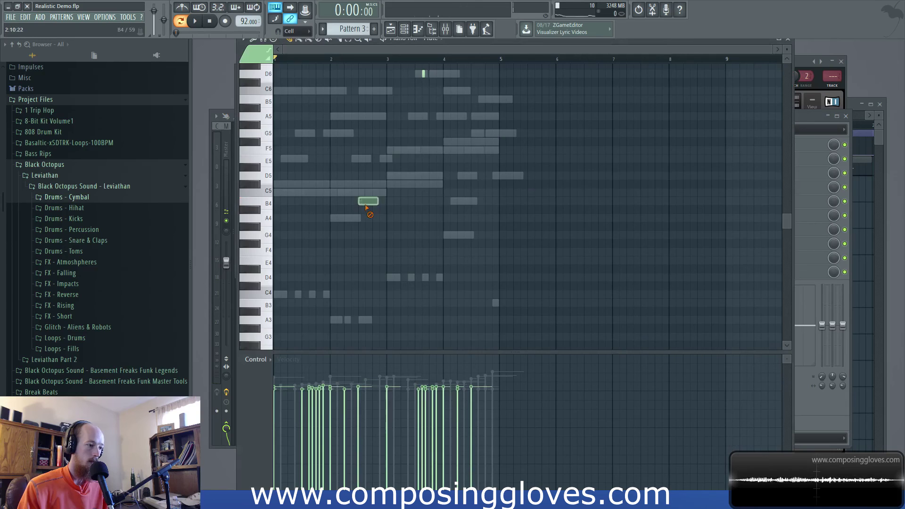
scroll(366, 208, up, 6)
scroll(294, 182, up, 2)
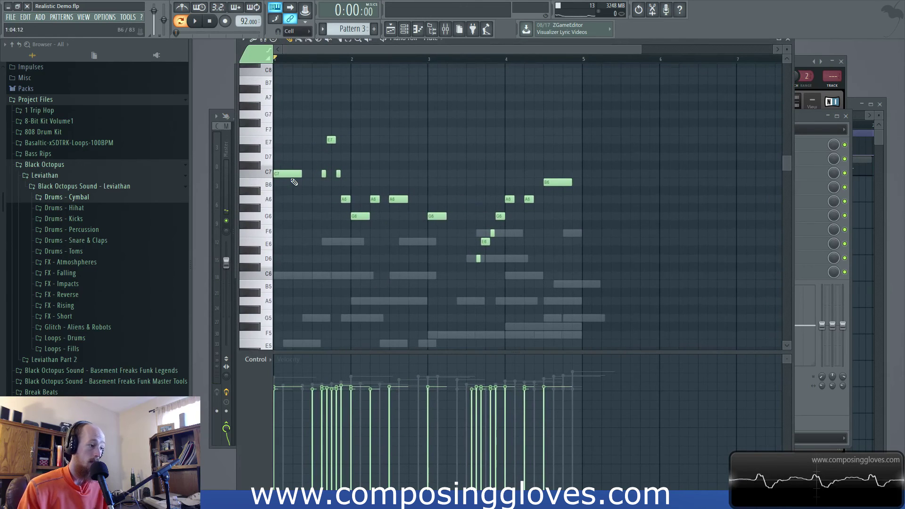
drag(284, 174, 281, 209)
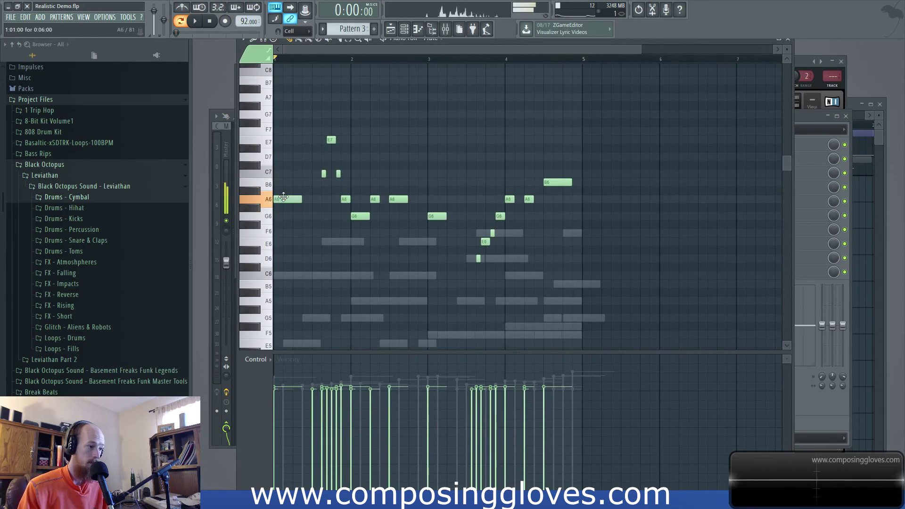
drag(331, 132, 333, 194)
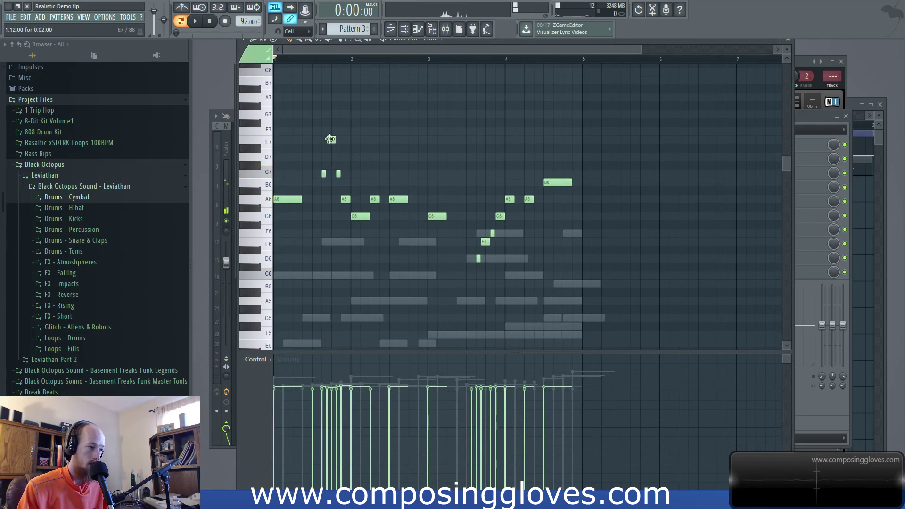
drag(283, 217, 283, 217)
Step: Add a D7 note right after the opening G6, remove the short C7 beneath it, and play the melody
key(space)
click(309, 157)
key(space)
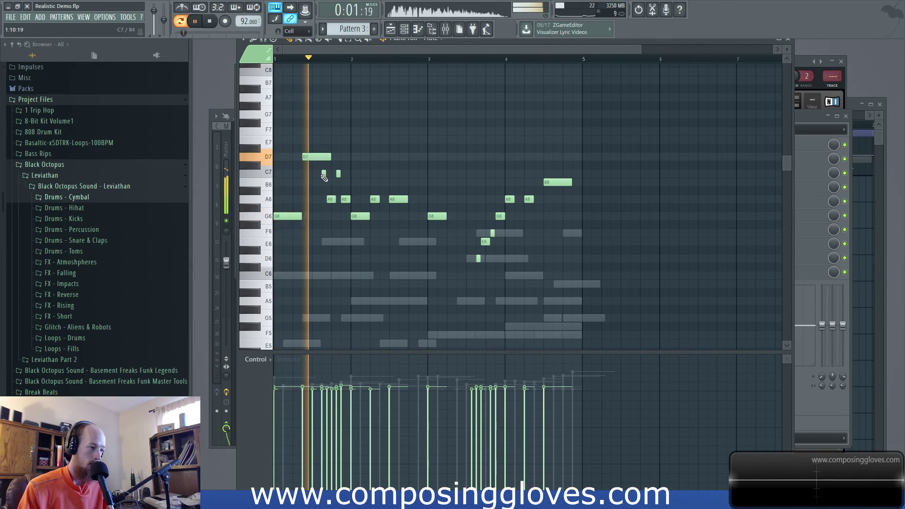
key(space)
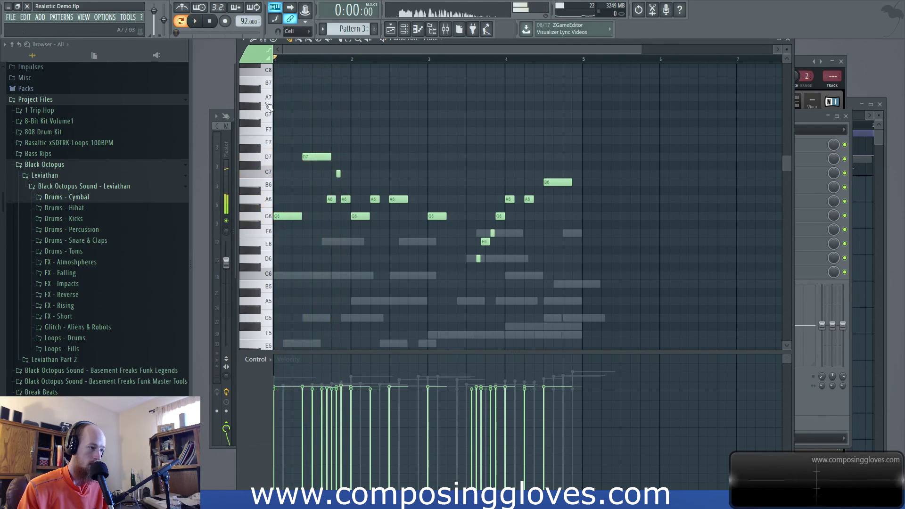
key(space)
Step: Raise the longer A6 note in the second half of bar 2 to B6
scroll(325, 221, up, 3)
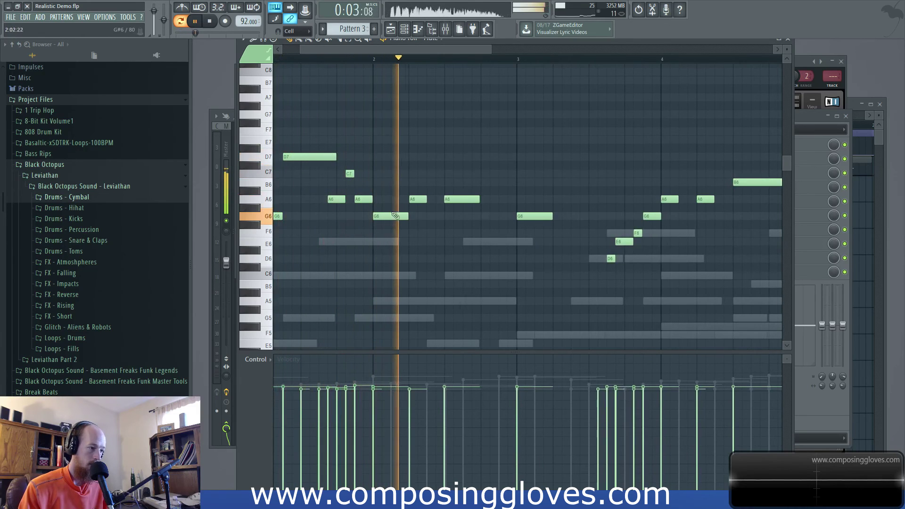
key(space)
drag(456, 199, 457, 182)
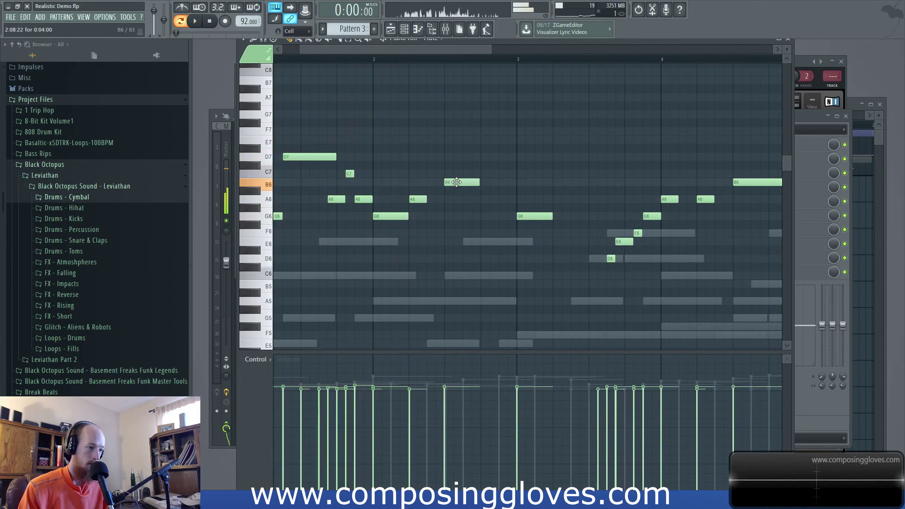
scroll(490, 208, down, 2)
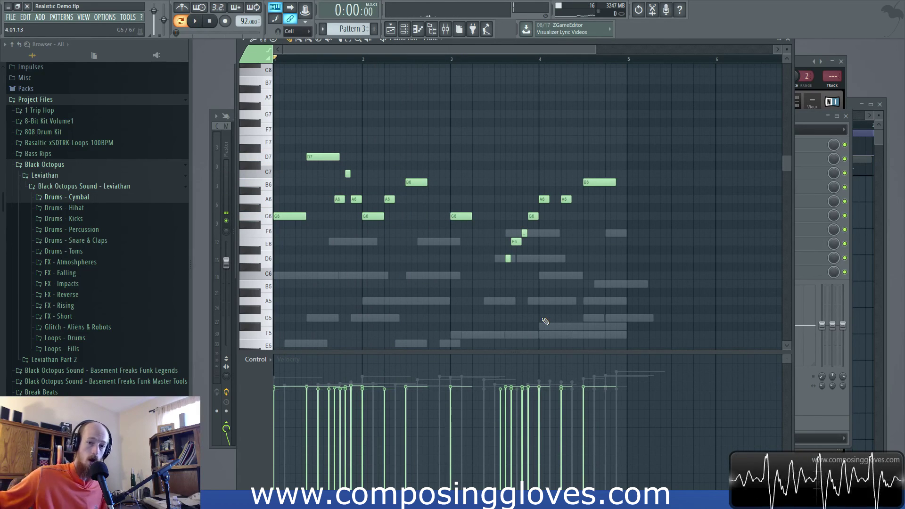
Step: Audition bar 1 of the flute line and shorten the D7 note so it ends where the following A6 starts
drag(336, 171, 359, 202)
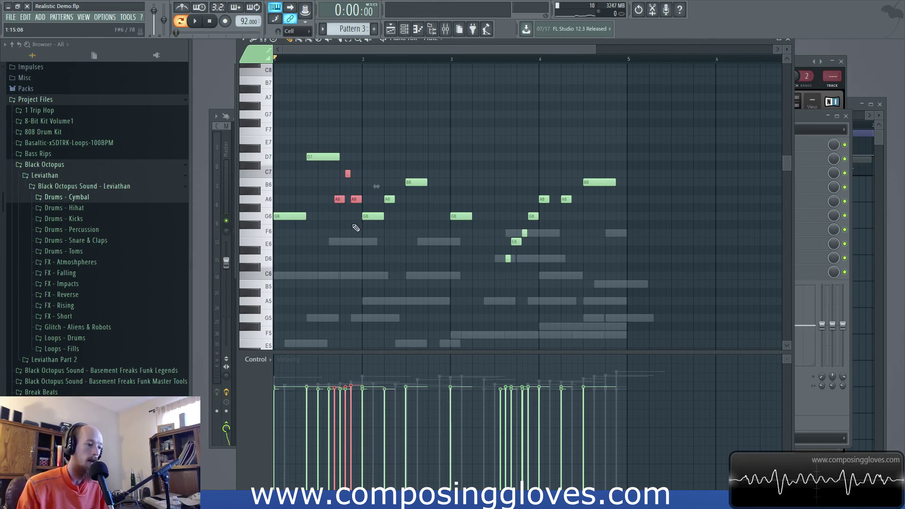
key(space)
scroll(329, 223, up, 2)
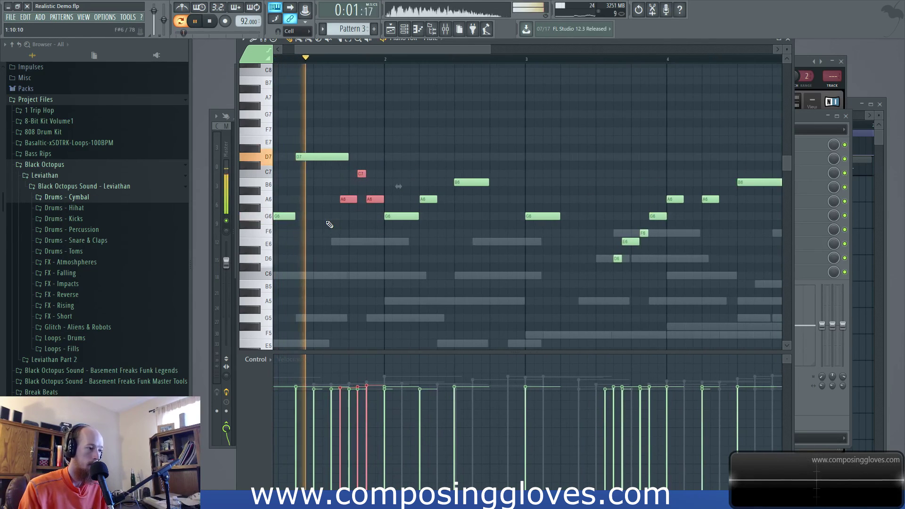
key(space)
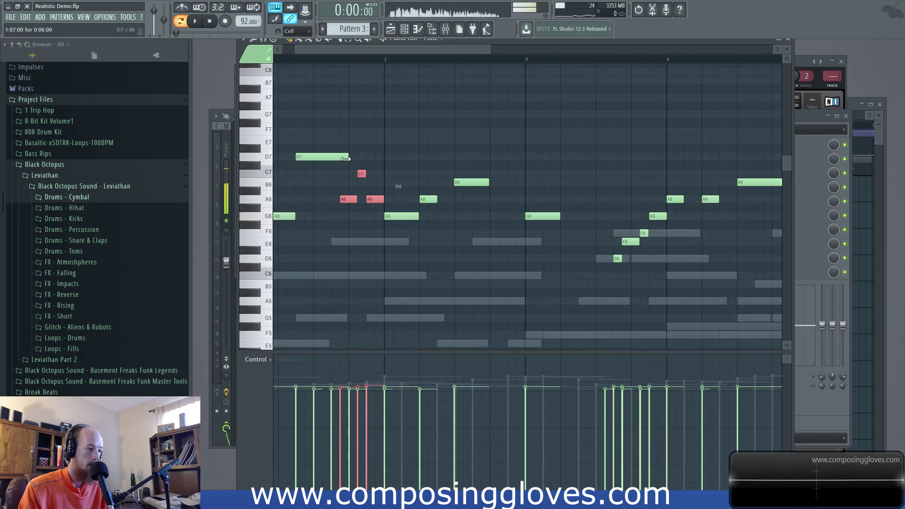
drag(344, 161, 334, 162)
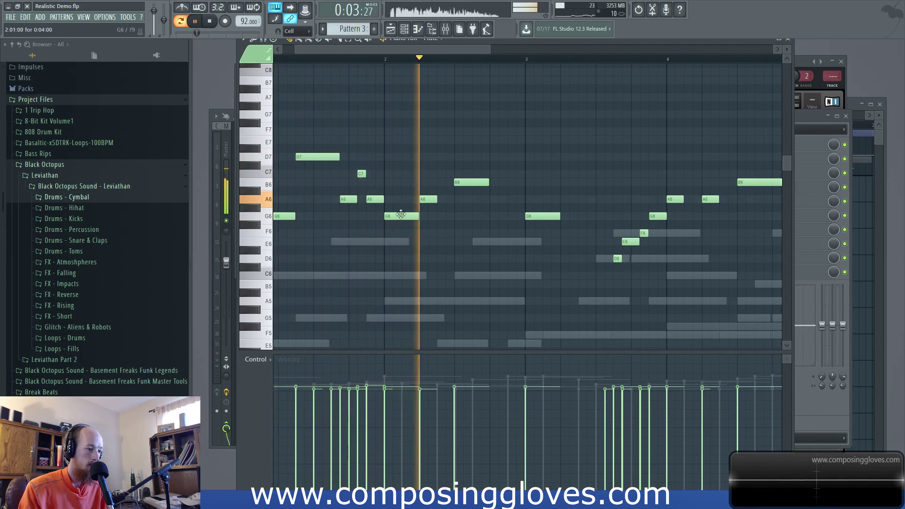
Step: Add a C7 note after the B6 in bar 2, ending at the start of bar 3, and play the line
key(space)
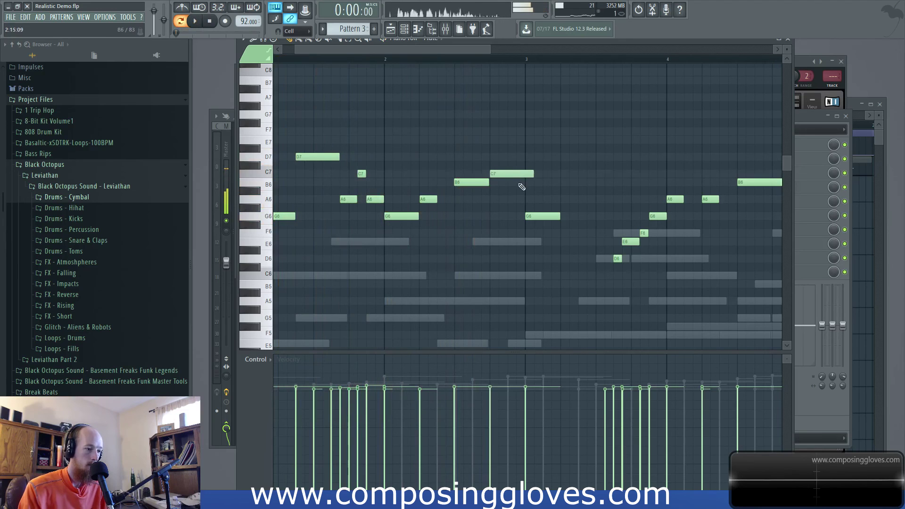
key(space)
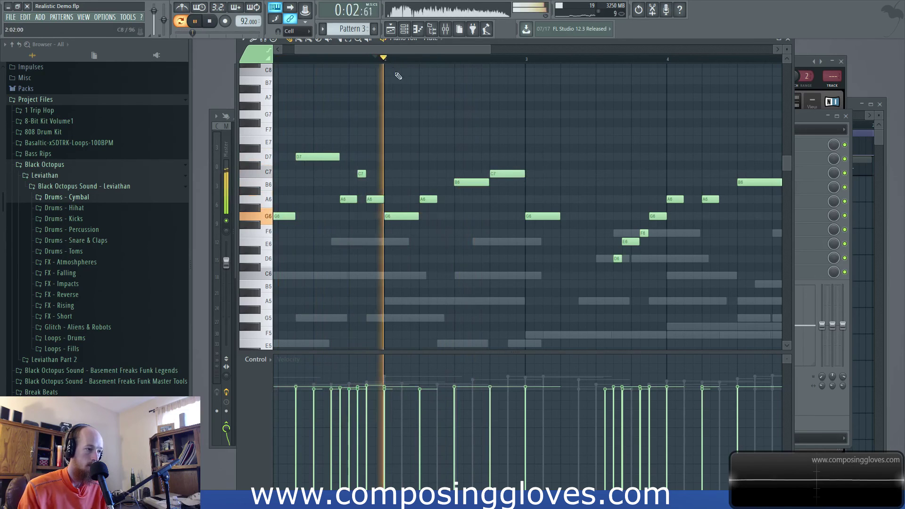
scroll(506, 234, down, 2)
scroll(505, 234, up, 2)
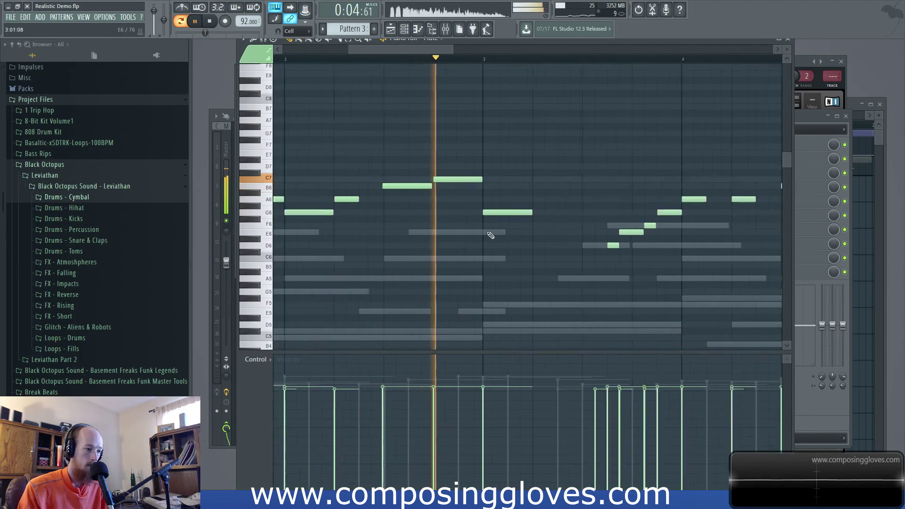
Step: Raise the first note of bar 3 to A6 and add a shorter A6 followed by an F6 leading into the D6
key(space)
drag(525, 212, 519, 193)
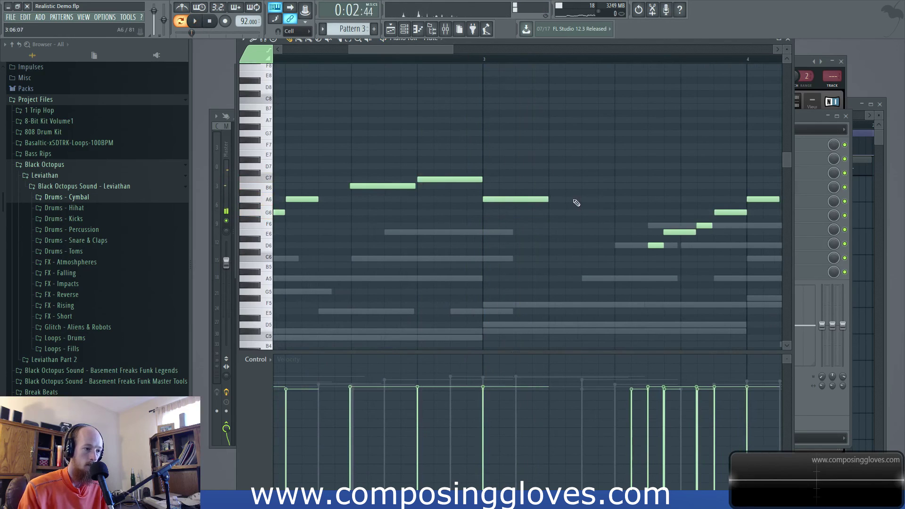
click(592, 199)
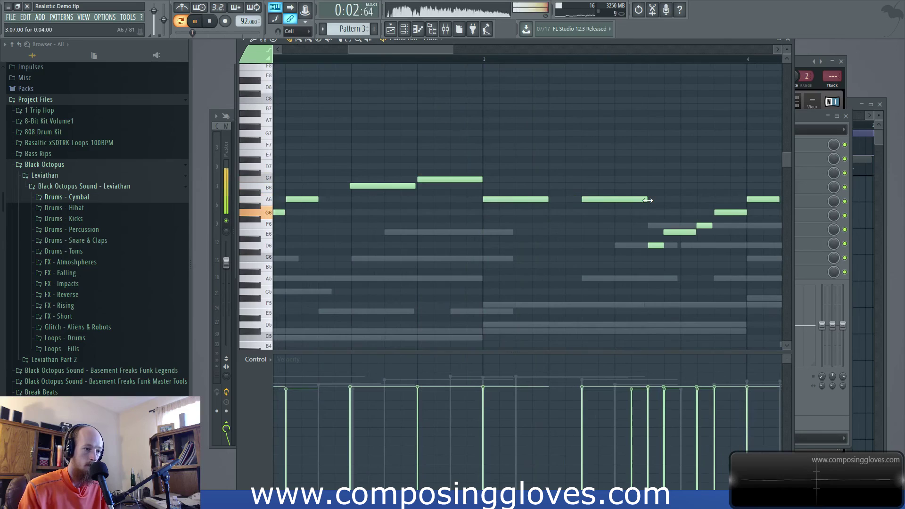
scroll(609, 202, up, 2)
click(579, 218)
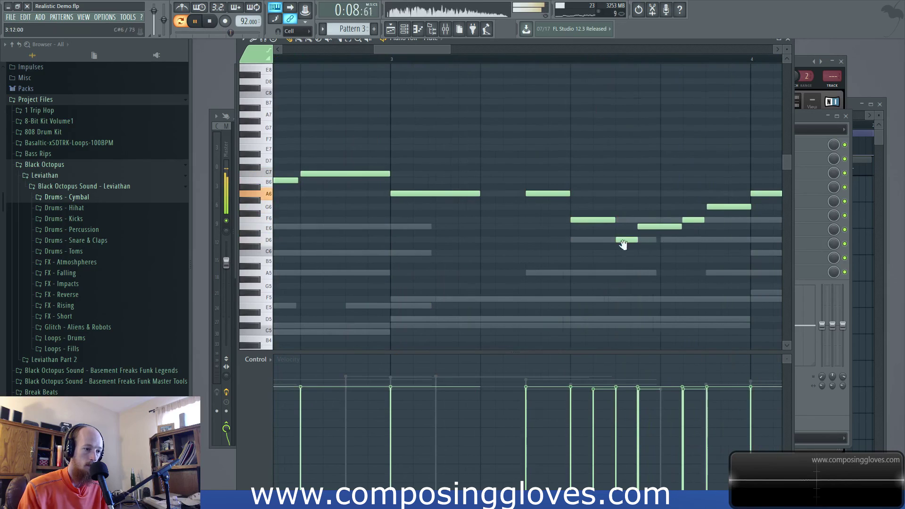
Step: Play the flute line from bar 3 and check its notes against the other instruments' notes
key(space)
key(space)
scroll(467, 238, down, 2)
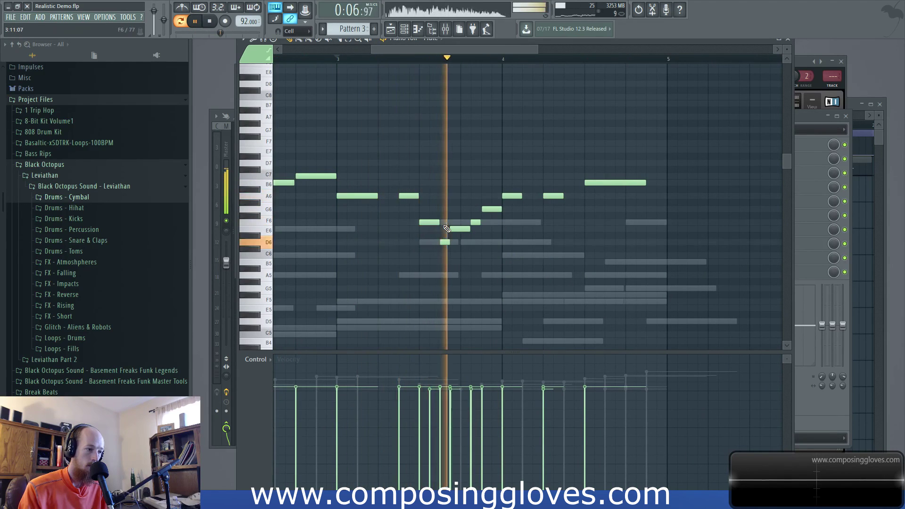
key(space)
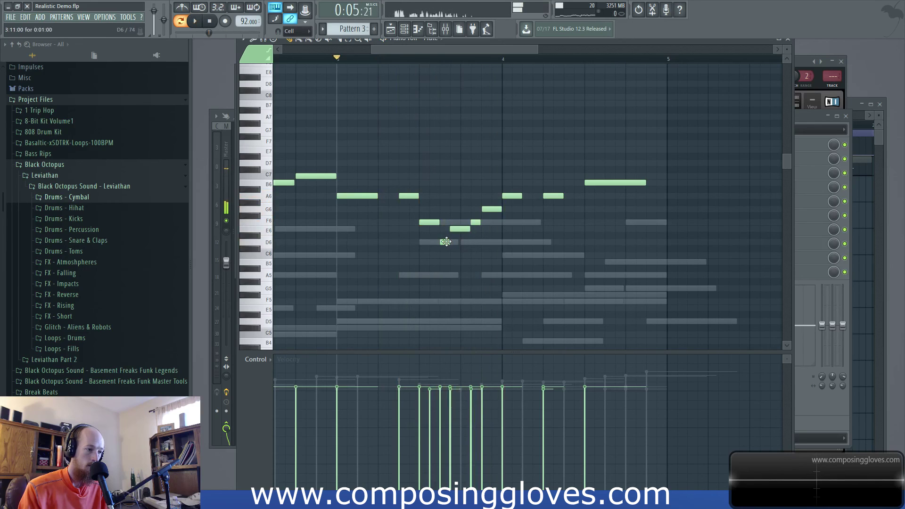
scroll(457, 242, down, 3)
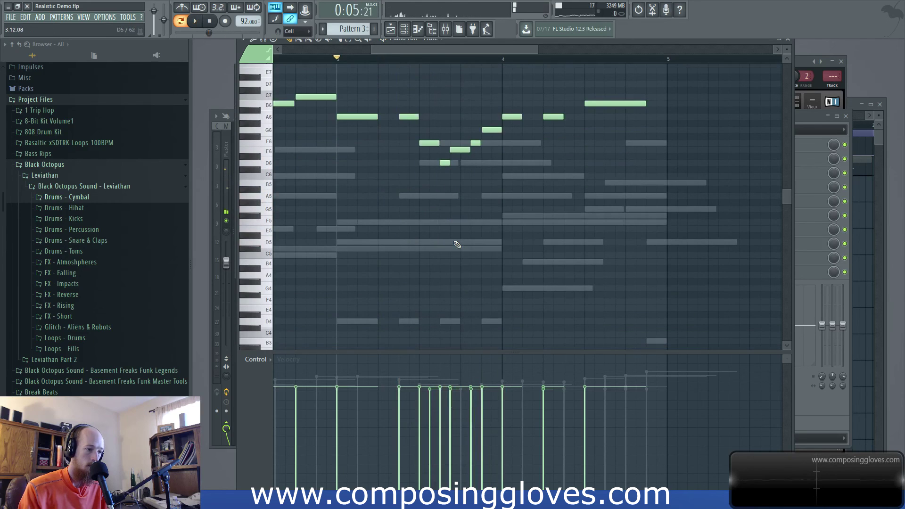
Step: Show the channel rack and play Pattern 3 from bar 3 to check which channels sound with the flute
key(F6)
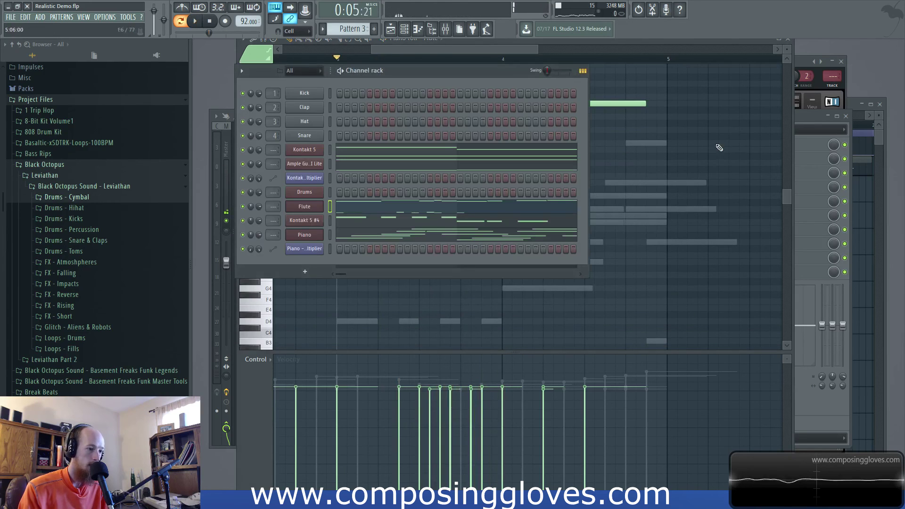
click(195, 21)
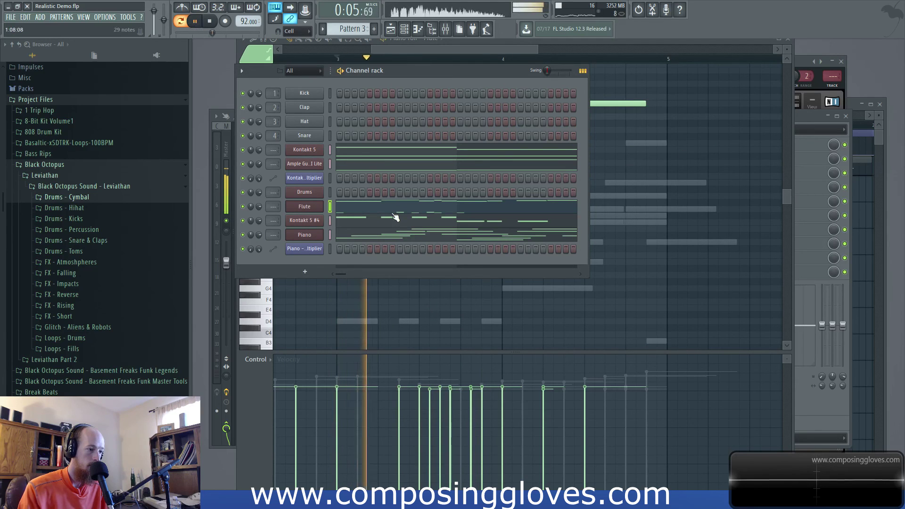
key(space)
key(space)
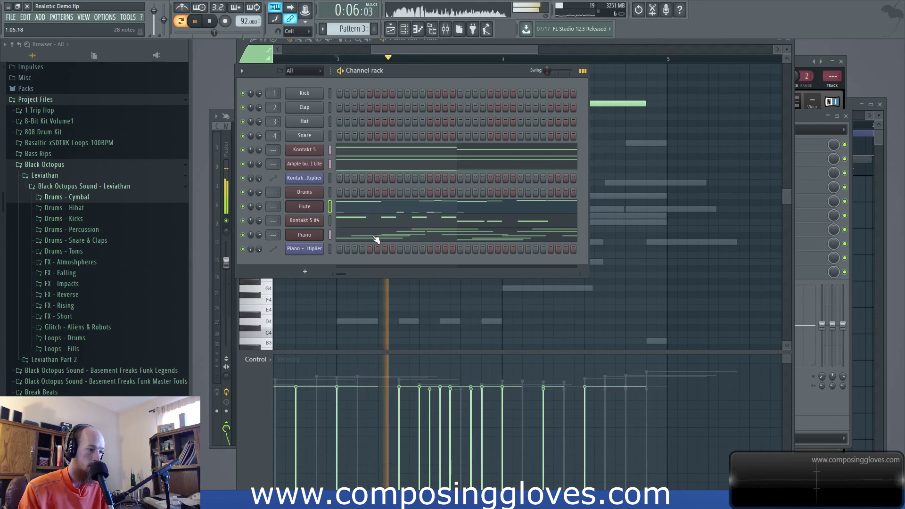
click(461, 46)
key(space)
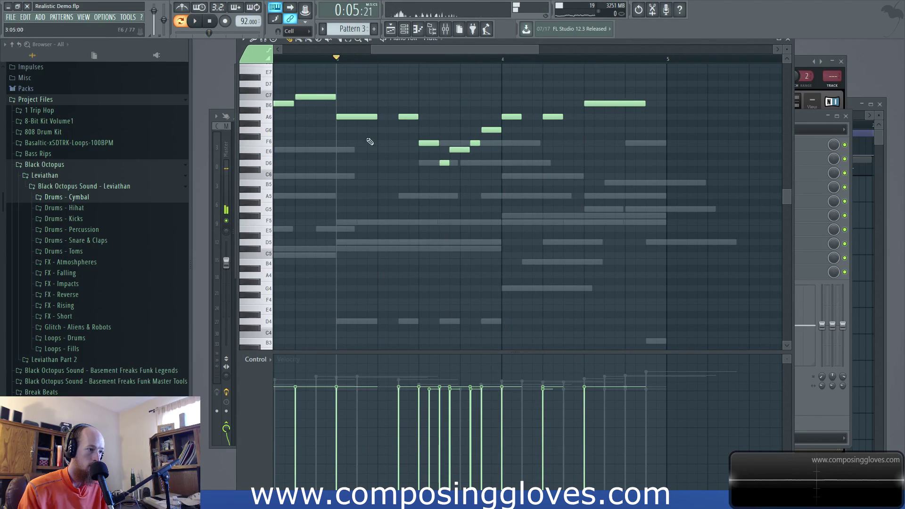
Step: Play the revised flute melody from the start of bar 2
scroll(370, 141, up, 5)
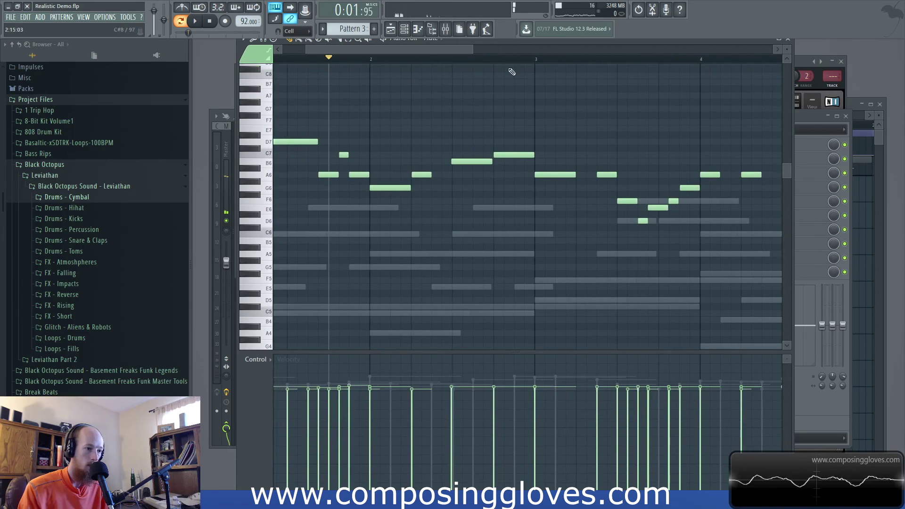
click(370, 60)
scroll(507, 167, down, 10)
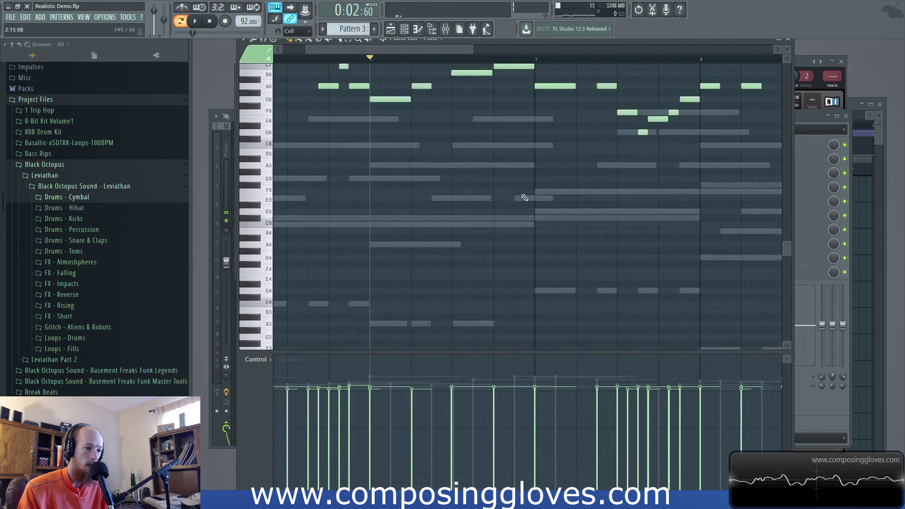
scroll(589, 160, up, 8)
key(space)
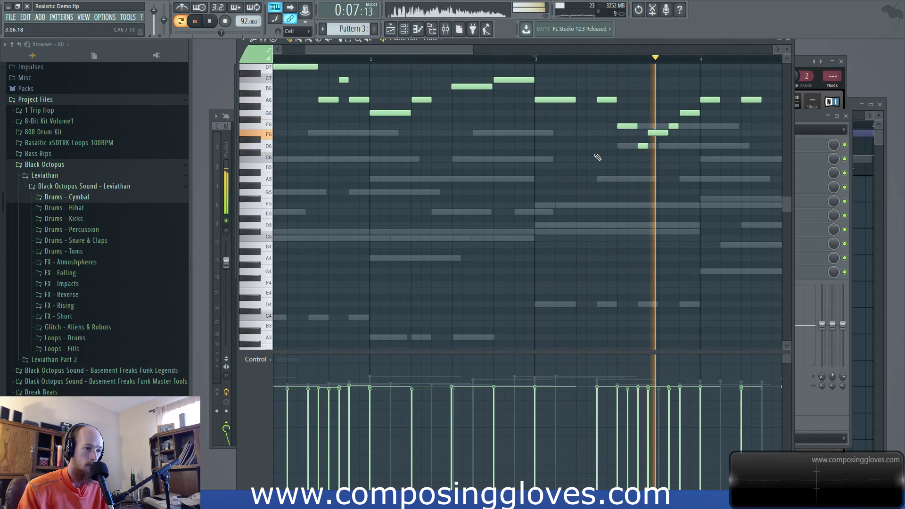
Step: Check Pattern 3's place in the playlist and replay the pattern briefly from bar 3
key(space)
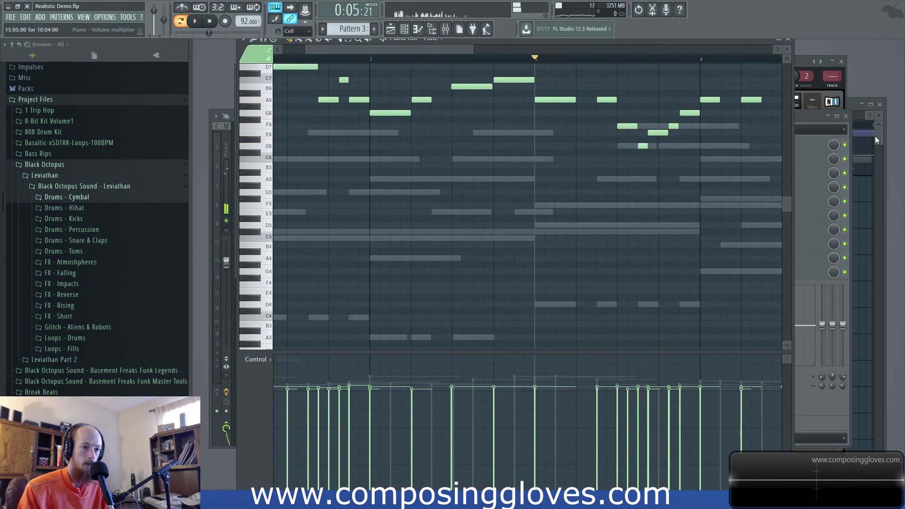
key(F5)
key(space)
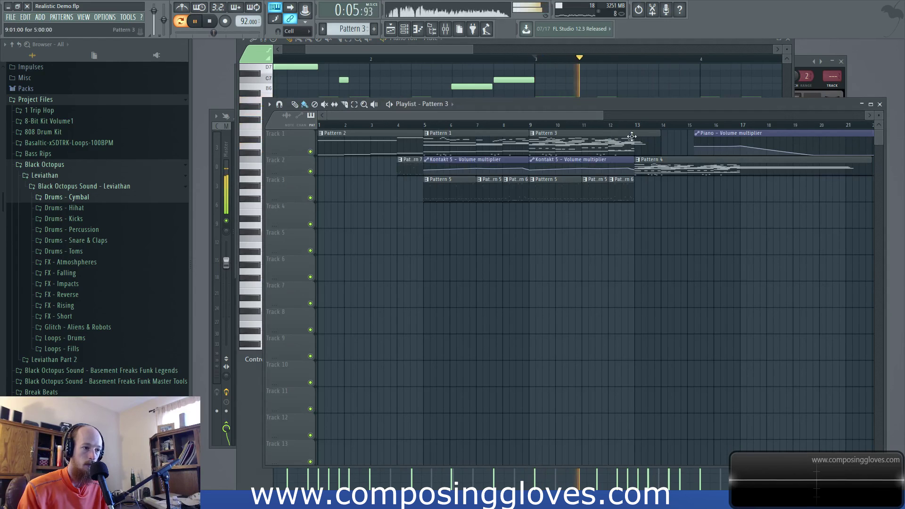
key(space)
drag(493, 48, 534, 47)
Step: Solo the Flute channel and play its melody alone from bar 3
key(F6)
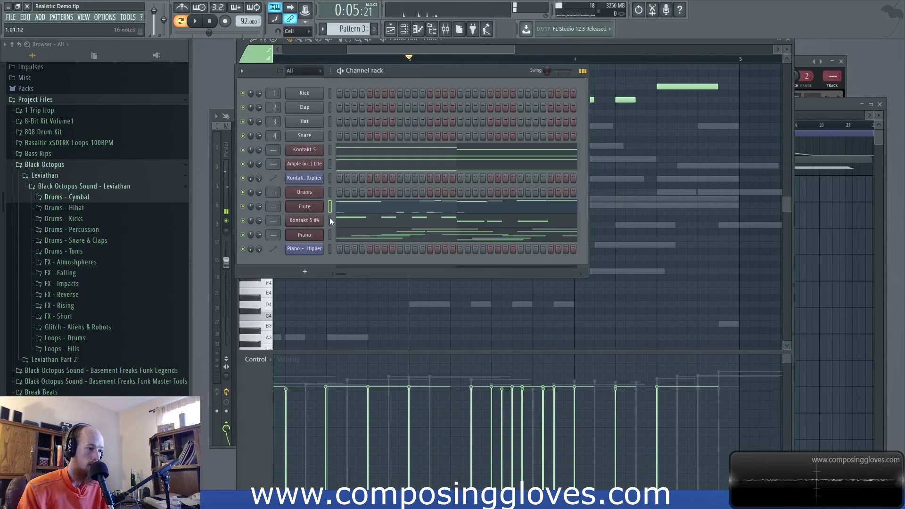
right_click(245, 209)
click(263, 211)
key(space)
key(F6)
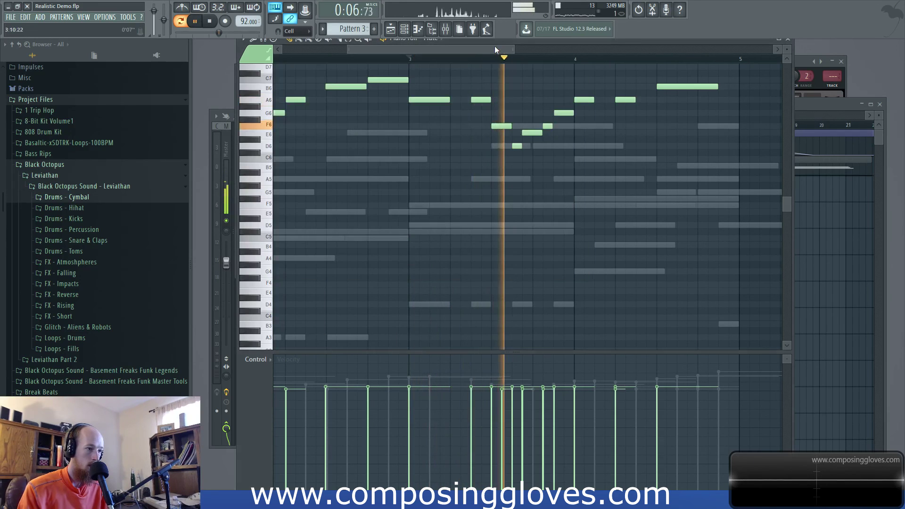
key(space)
Step: Raise bar 3's short D6 flute note to A6 and its final G6 to C7, and play the bar to audition both changes
scroll(510, 129, up, 5)
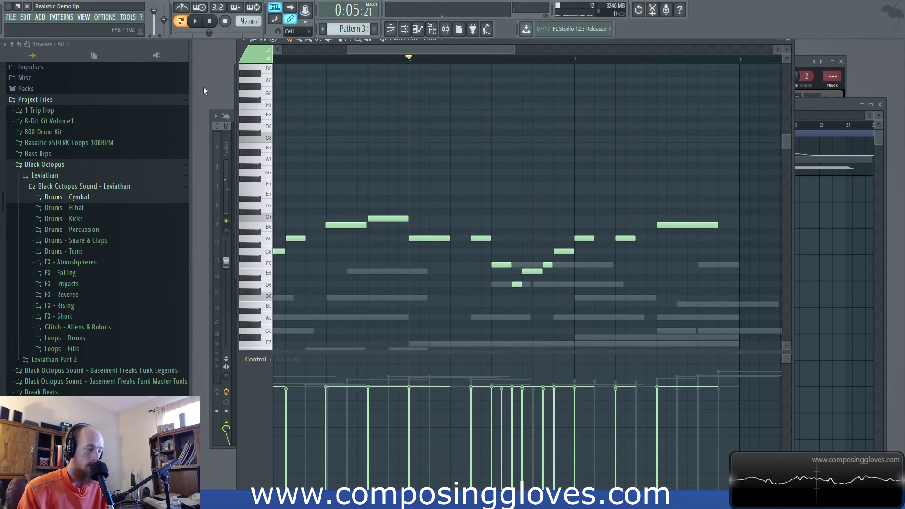
scroll(519, 194, down, 3)
ctrl+scroll(519, 193, up, 5)
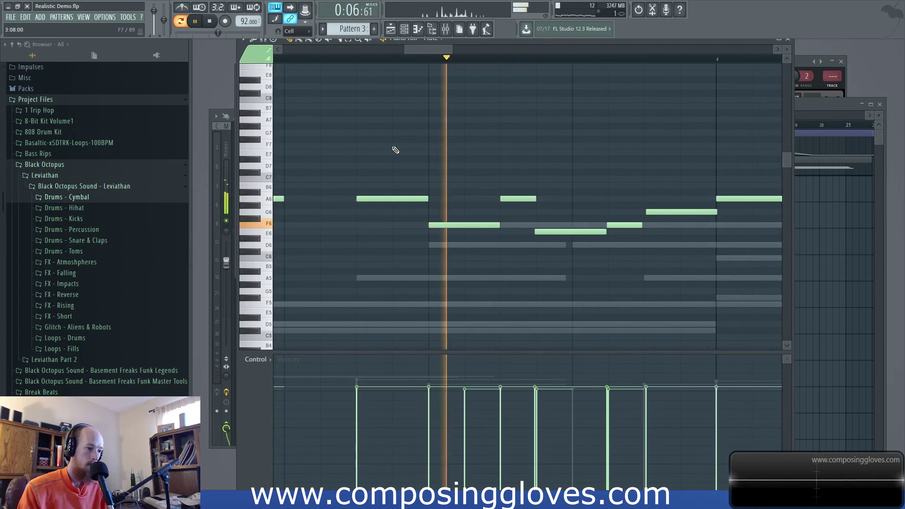
key(space)
drag(677, 212, 677, 172)
key(space)
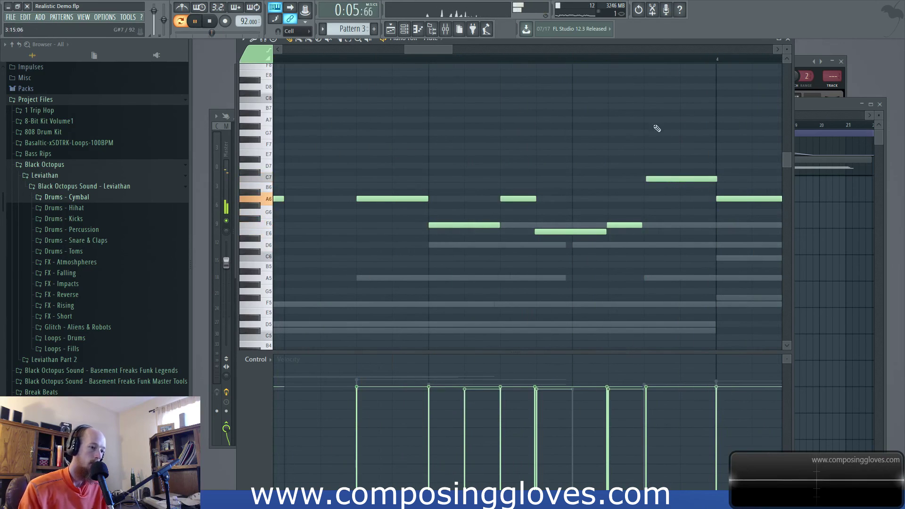
scroll(592, 181, down, 2)
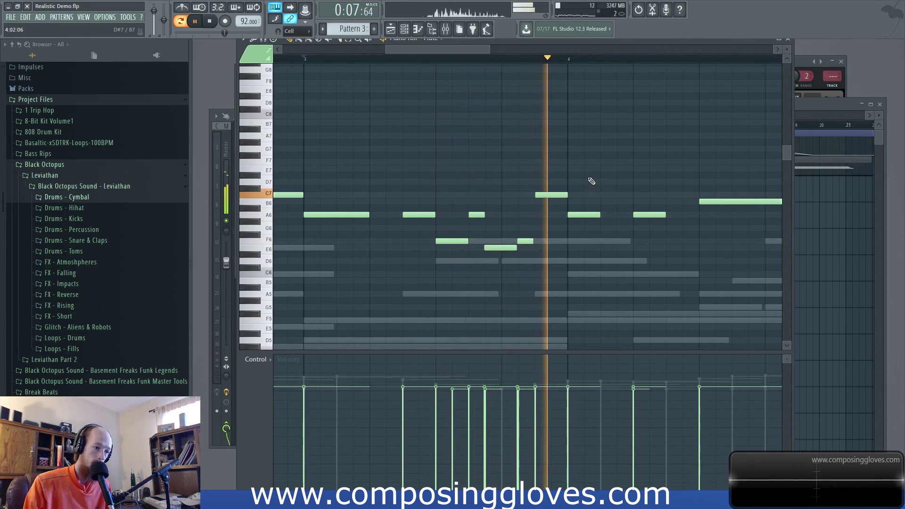
key(space)
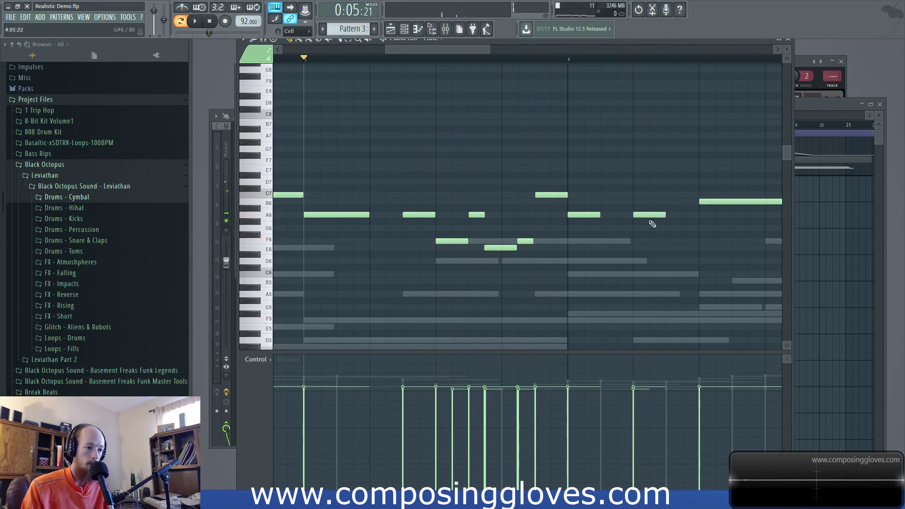
Step: Review the flute melody from bar 1 to the end of bar 4, selecting the D7 and A6 notes in bar 1 to study the phrase
drag(671, 211, 413, 184)
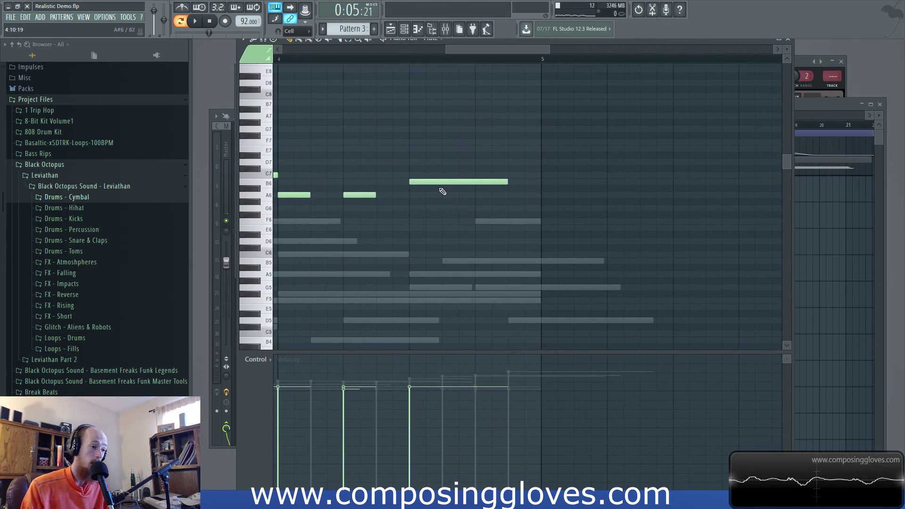
scroll(406, 218, down, 5)
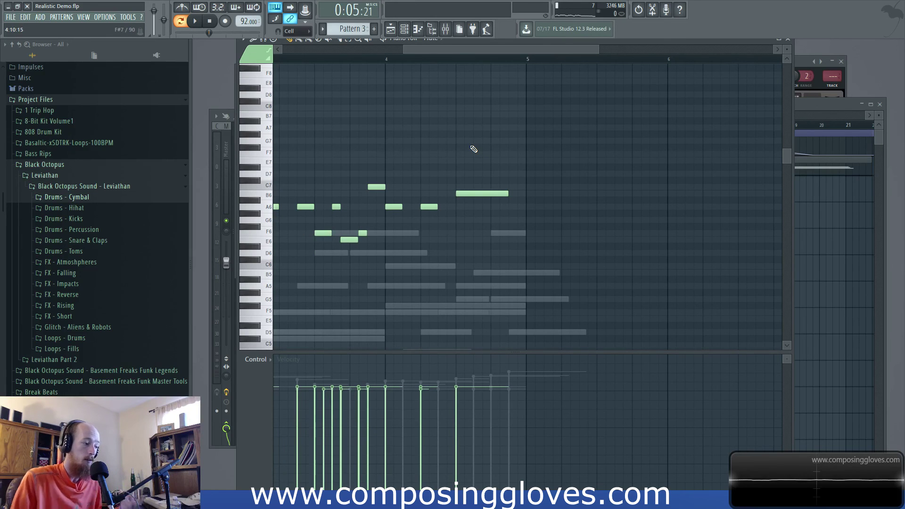
mouse_move(559, 58)
mouse_down()
mouse_move(379, 53)
mouse_move(482, 57)
mouse_up()
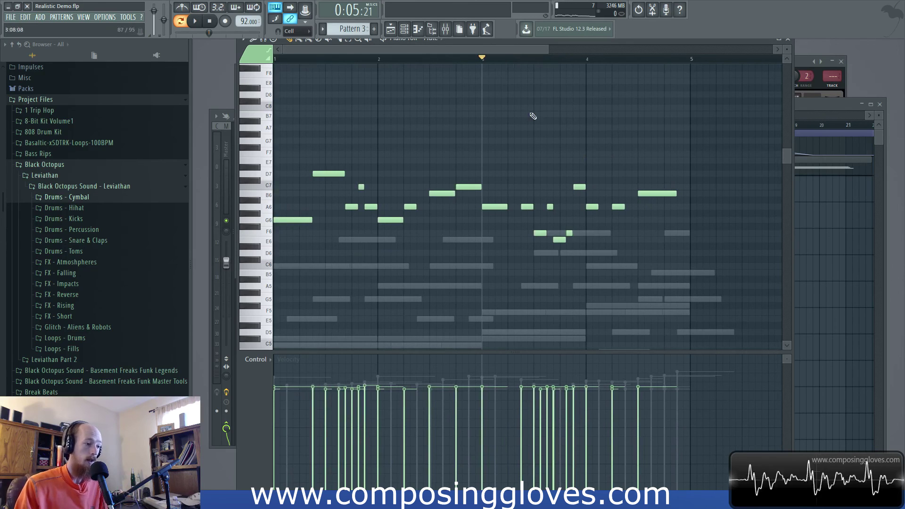
scroll(356, 195, up, 5)
drag(341, 163, 464, 278)
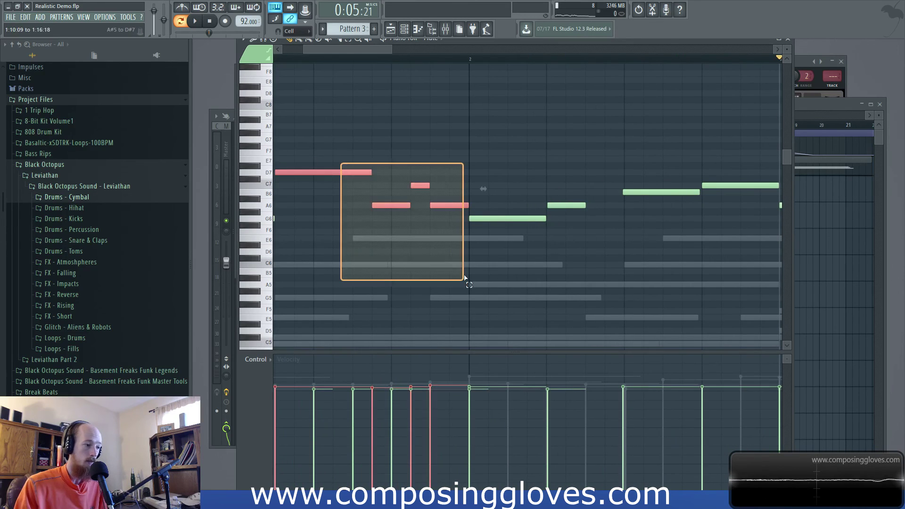
drag(360, 164, 405, 272)
scroll(556, 142, down, 3)
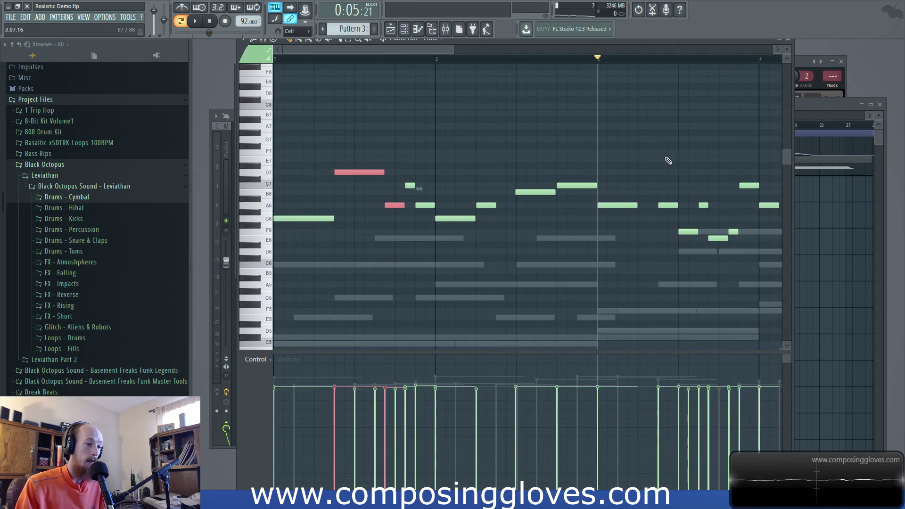
scroll(485, 171, right, 5)
key(space)
Step: Unsolo the Flute channel and play the song in the playlist from just before bar 5 with all instruments
click(822, 109)
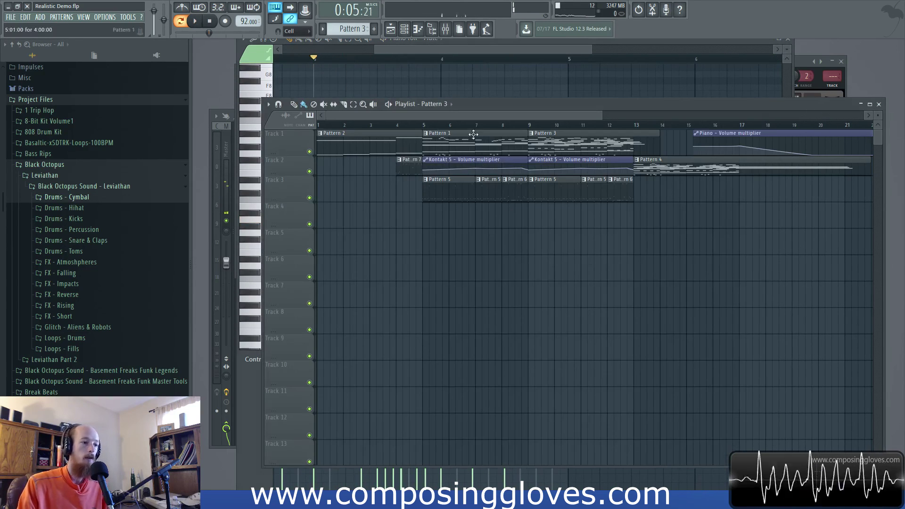
key(F6)
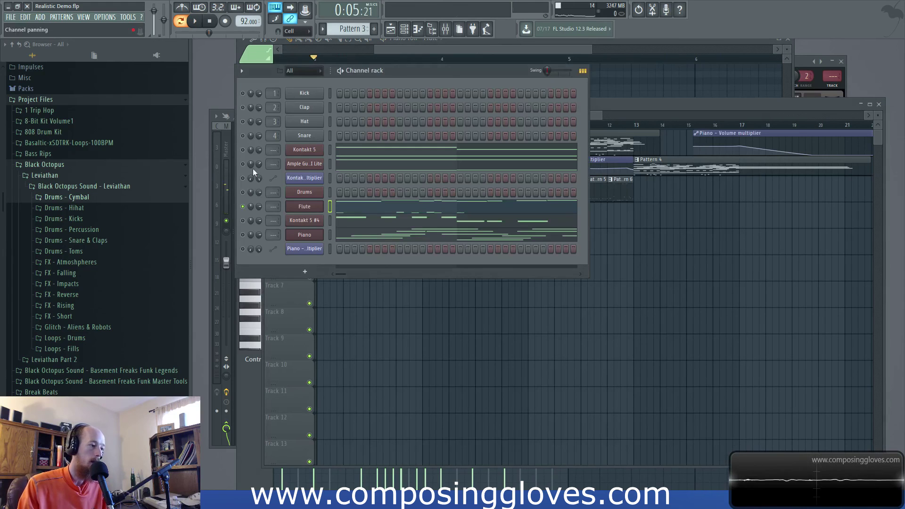
right_click(243, 207)
click(246, 210)
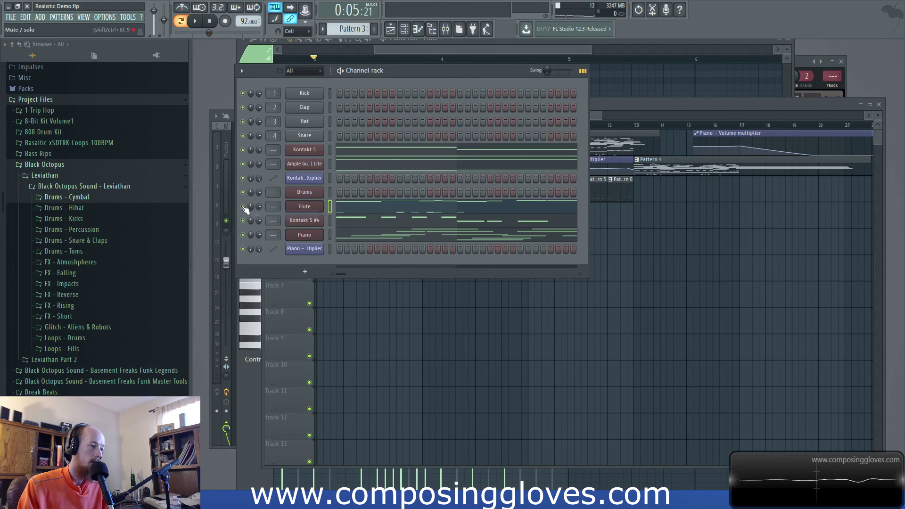
click(591, 120)
key(space)
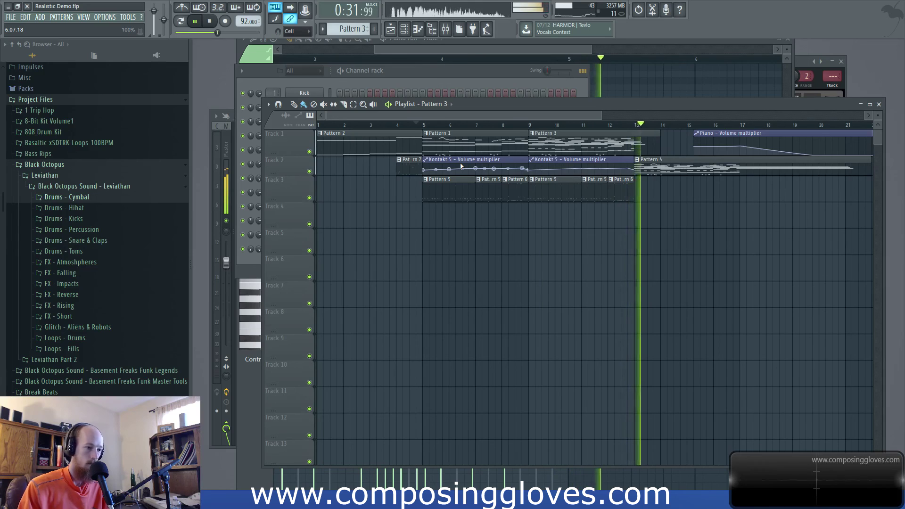
key(space)
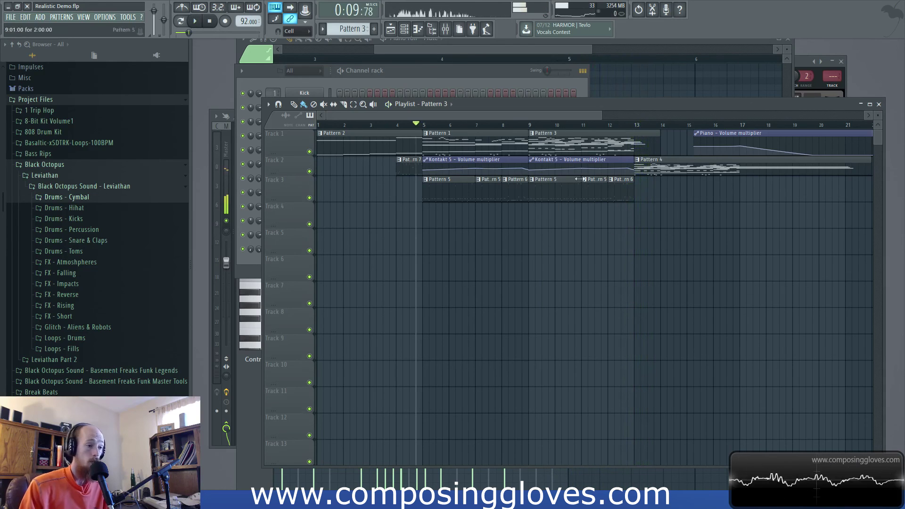
Step: Open the Kontakt 5 #4 channel's Pattern 3 notes in the piano roll and switch to editing the Flute notes
click(481, 75)
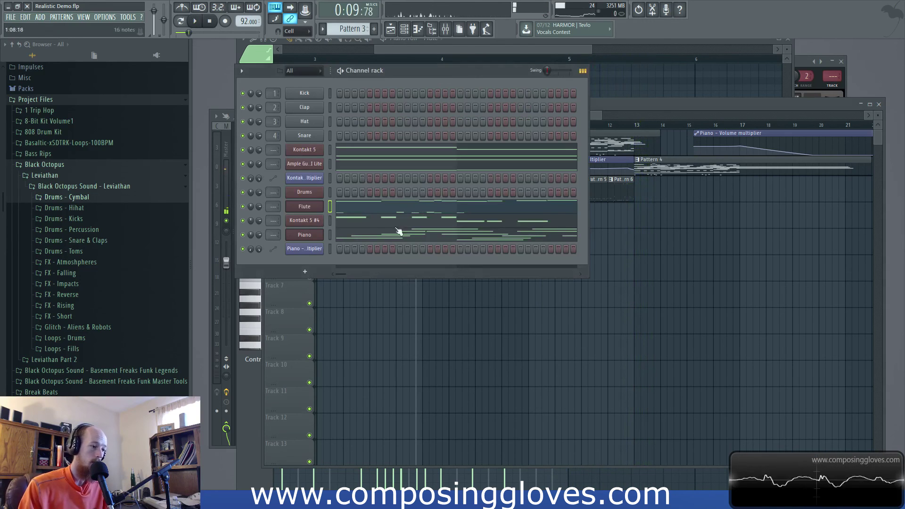
click(446, 225)
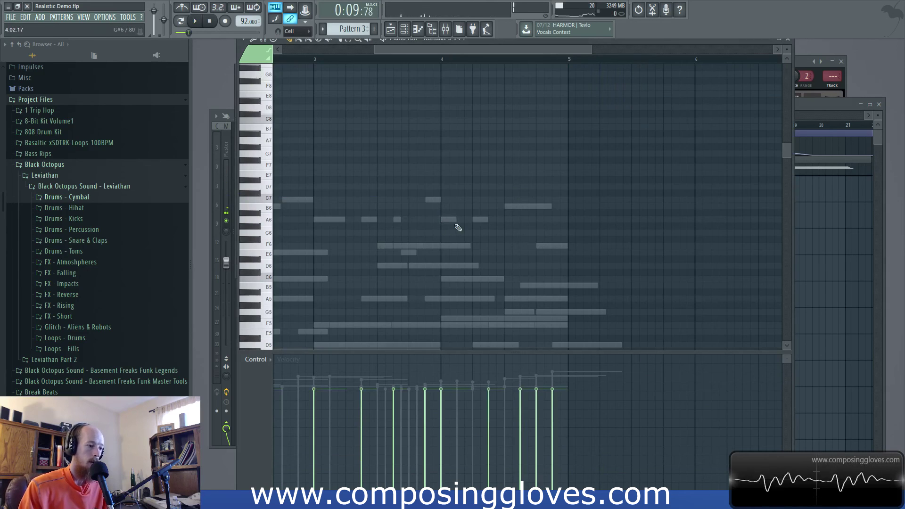
scroll(458, 227, down, 3)
double_click(448, 161)
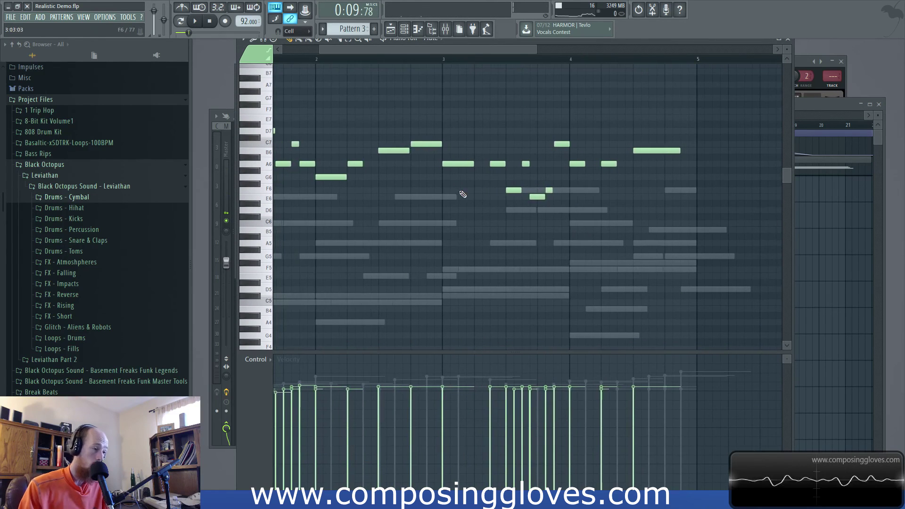